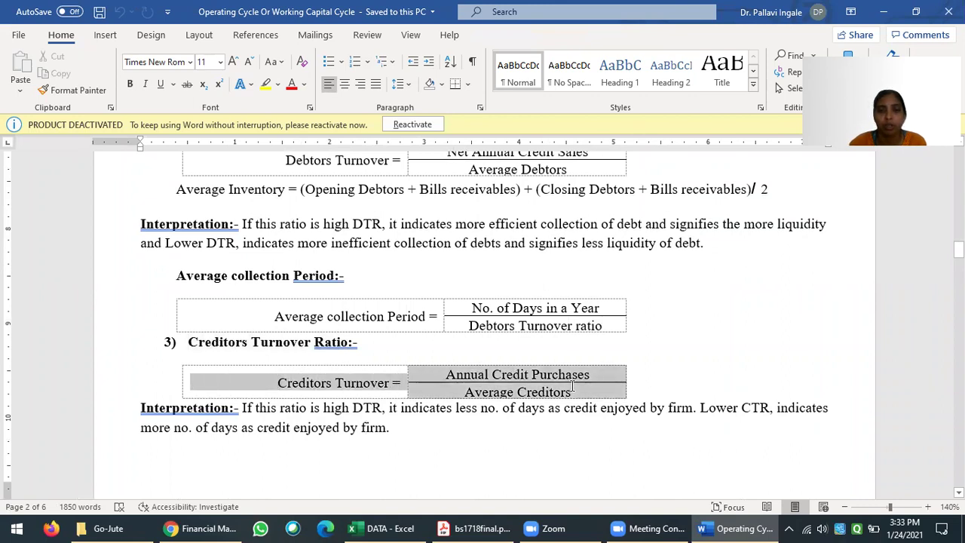
# Step: Switch to the Excel DATA workbook and enter the Creditors Turnover formula, Annual Credit Purchases over Average Creditors, in A3:B4
pyautogui.click(384, 527)
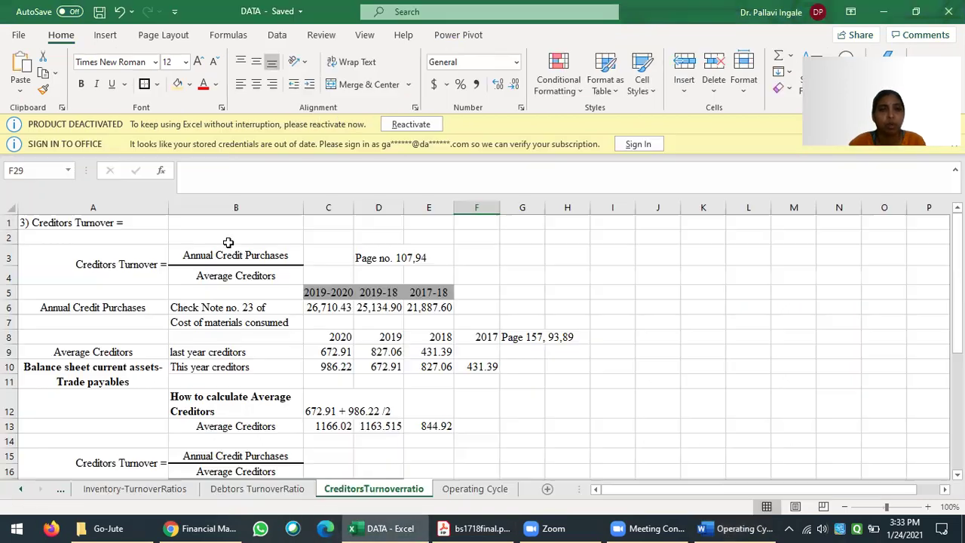
pyautogui.moveTo(140, 272); pyautogui.dragTo(248, 275)
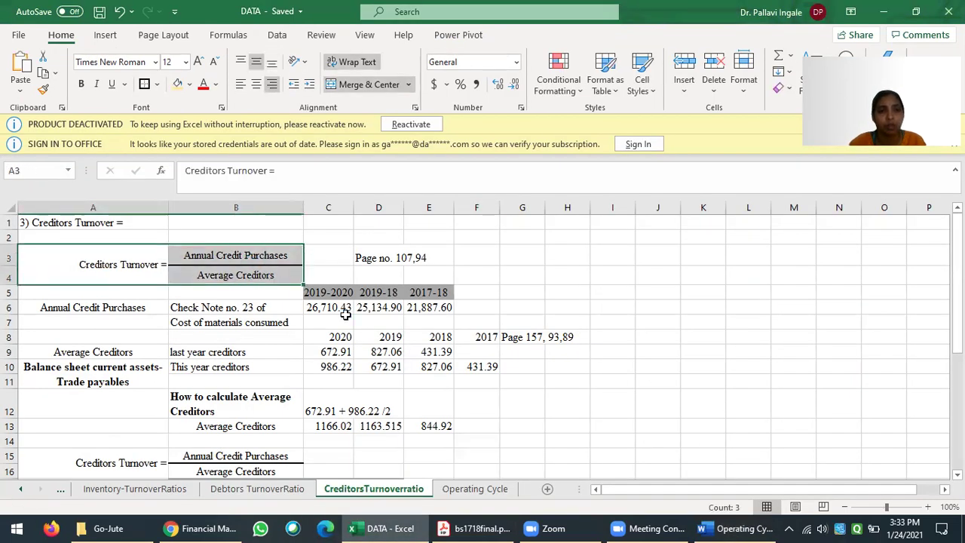
pyautogui.write('Creditors Turnover =\tAnnual Credit Purchases \tAverage Creditors')
pyautogui.click(275, 381)
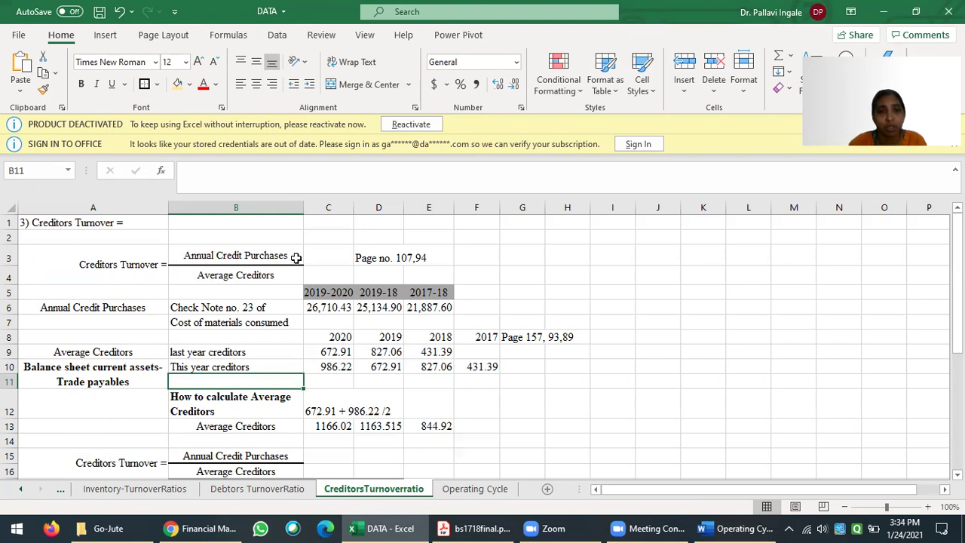
# Step: Circle the Average Creditors denominator with a freehand annotation and clear the annotation
pyautogui.click(202, 290)
pyautogui.click(202, 276)
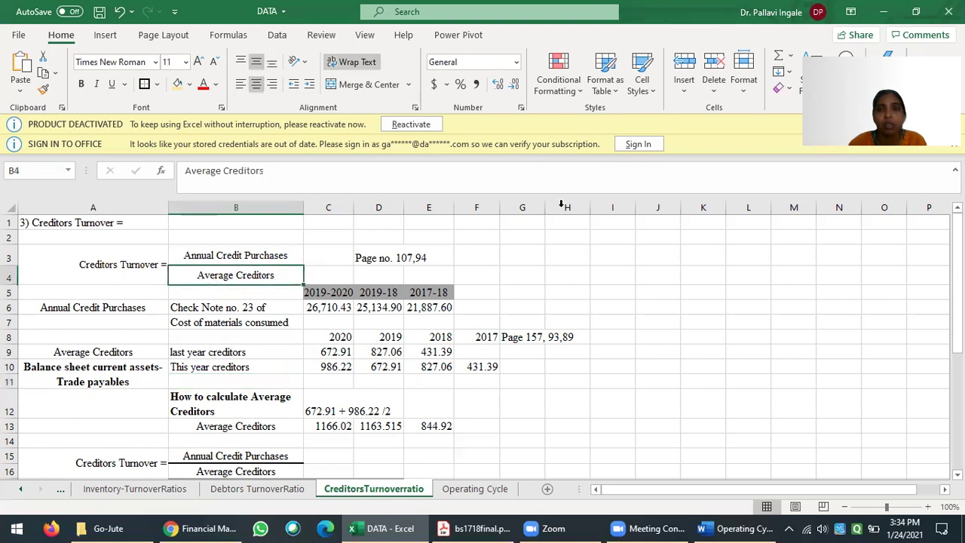
pyautogui.moveTo(198, 273)
pyautogui.mouseDown()
pyautogui.moveTo(252, 264)
pyautogui.moveTo(197, 270)
pyautogui.moveTo(215, 285)
pyautogui.mouseUp()
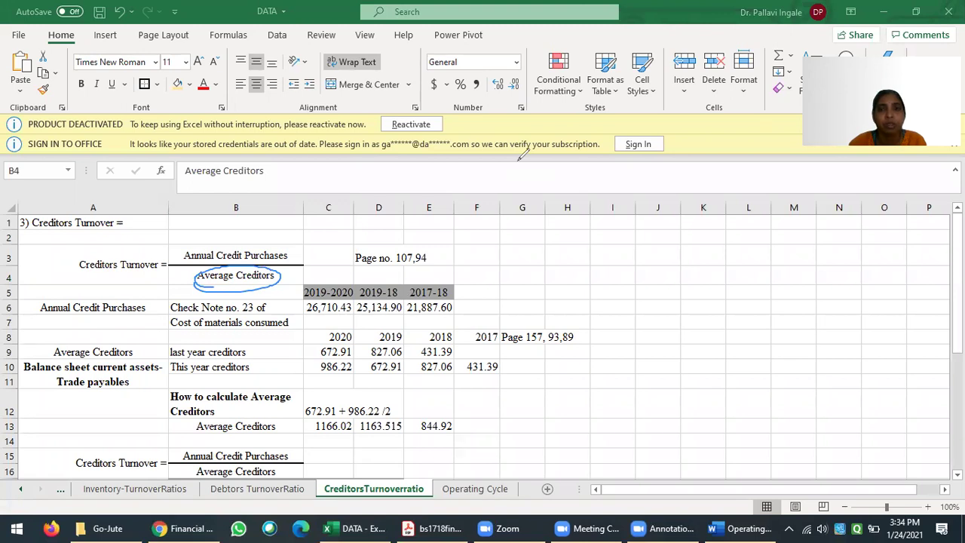
pyautogui.click(653, 113)
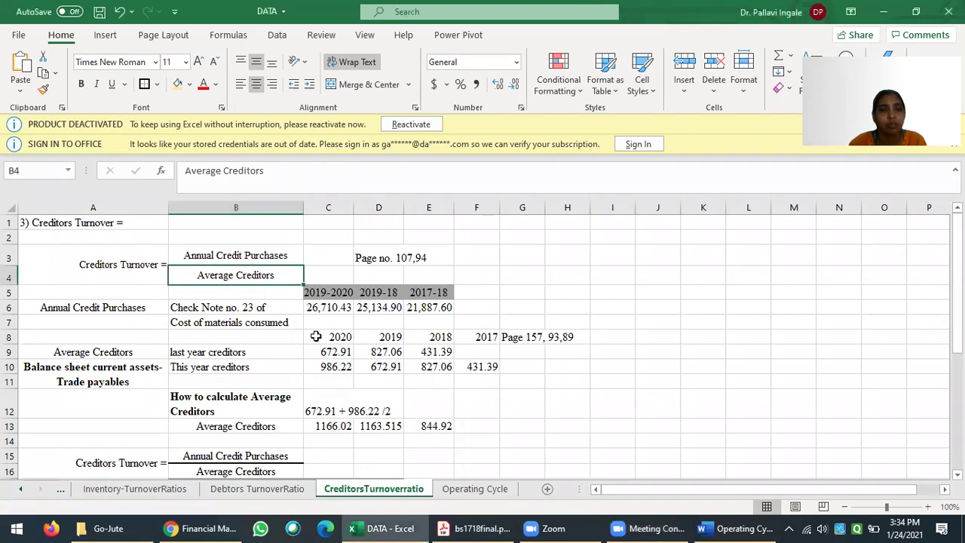
# Step: Widen columns C to E, which hold the 2019-2020, 2019-18 and 2017-18 figures
pyautogui.click(96, 309)
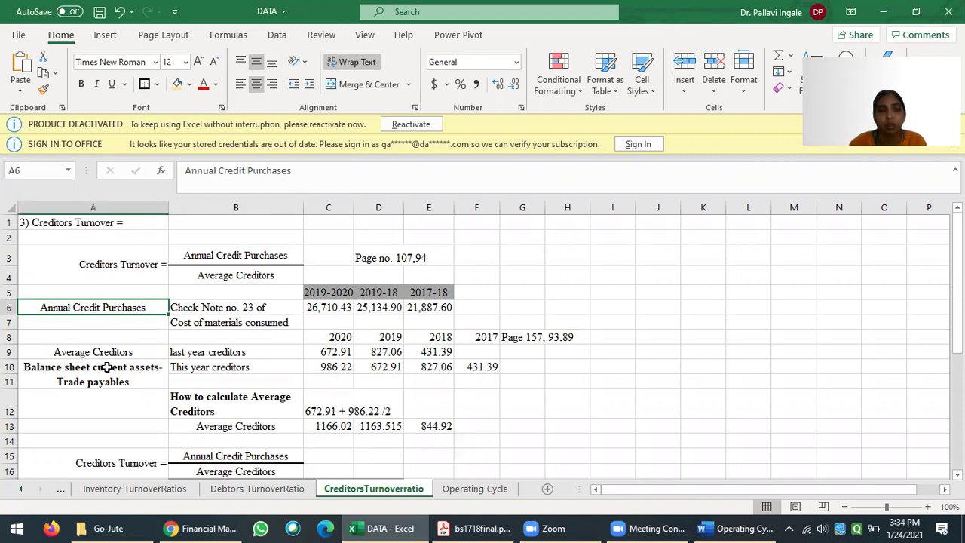
pyautogui.click(339, 336)
pyautogui.moveTo(328, 291); pyautogui.dragTo(447, 291)
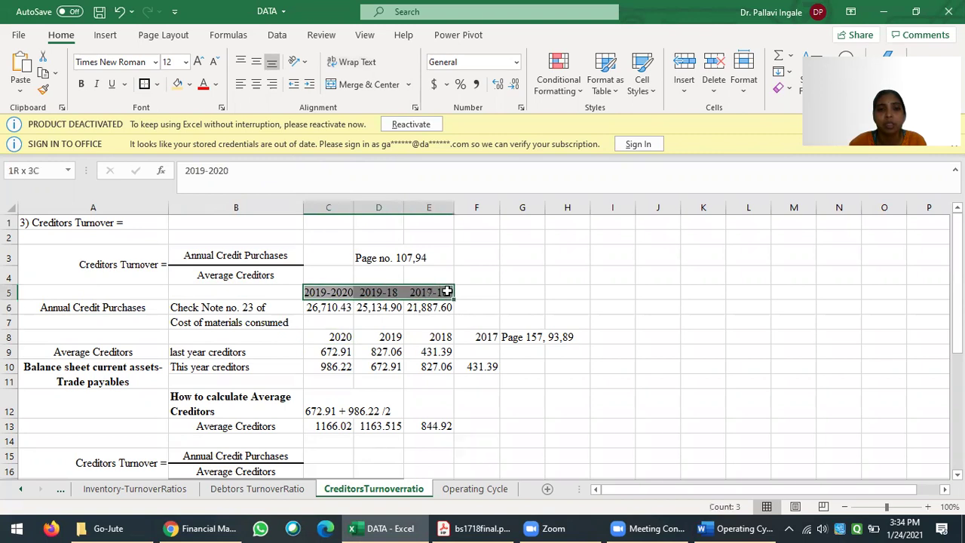
pyautogui.click(360, 392)
pyautogui.moveTo(354, 211); pyautogui.dragTo(481, 211)
# Step: Enter "Profit and Loss a/c" in A7 as the source label beneath Annual Credit Purchases
pyautogui.click(90, 309)
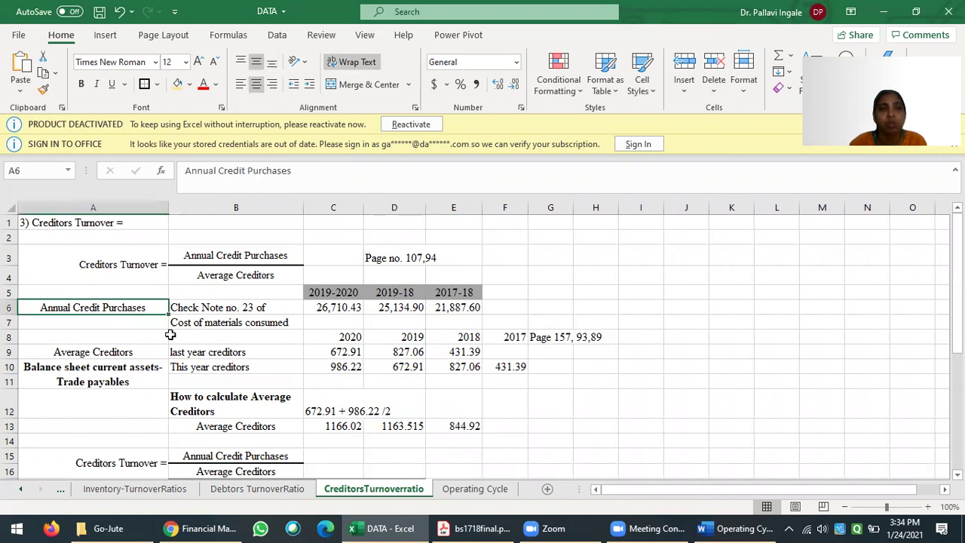
pyautogui.click(213, 309)
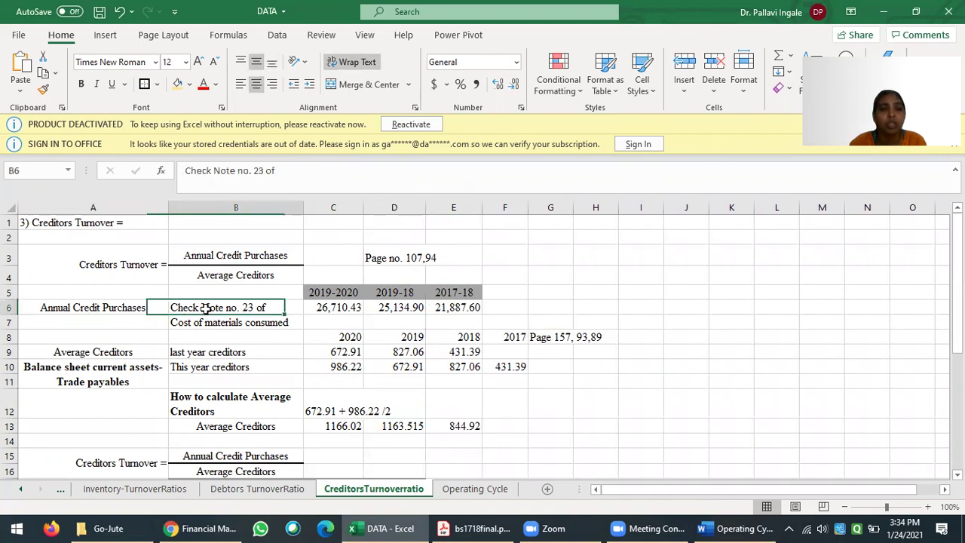
pyautogui.click(205, 324)
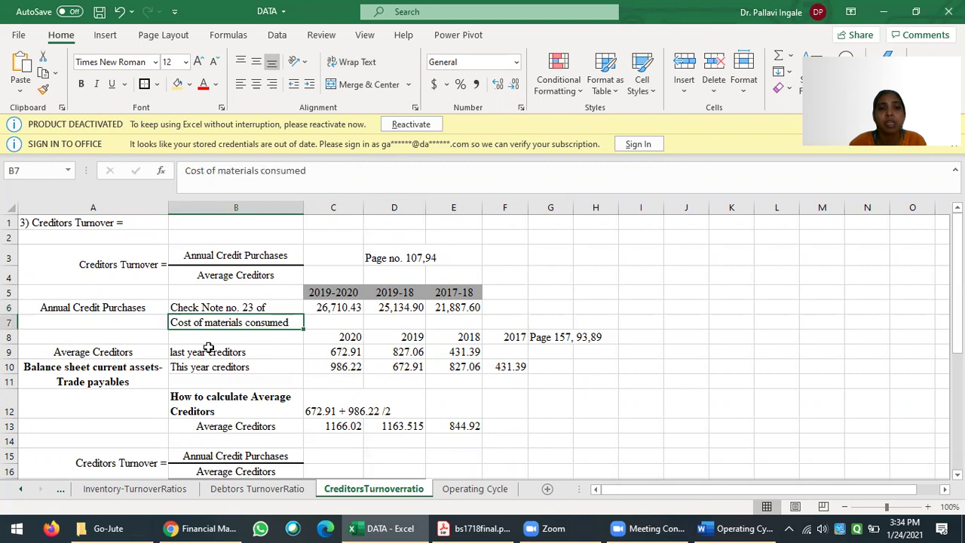
pyautogui.click(153, 322)
pyautogui.write('Pro')
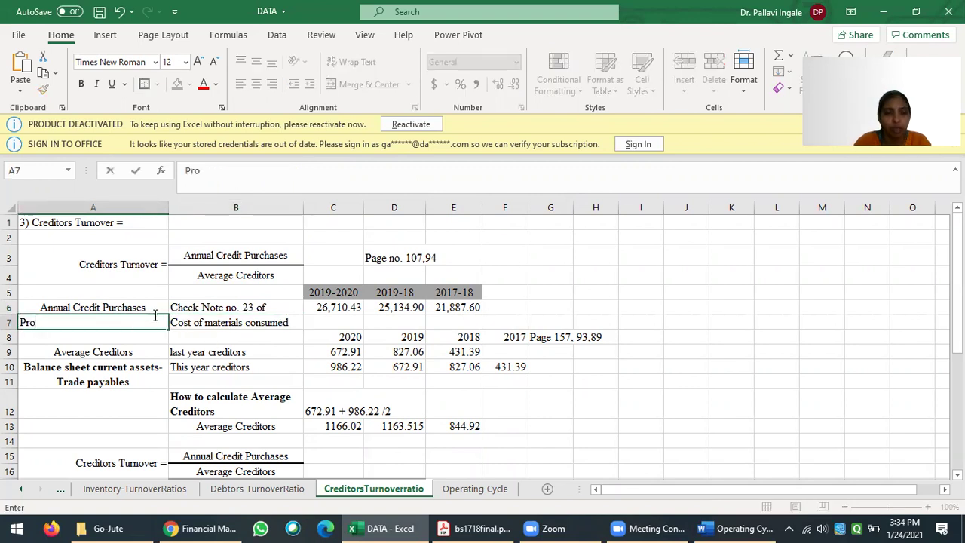
pyautogui.write('ft')
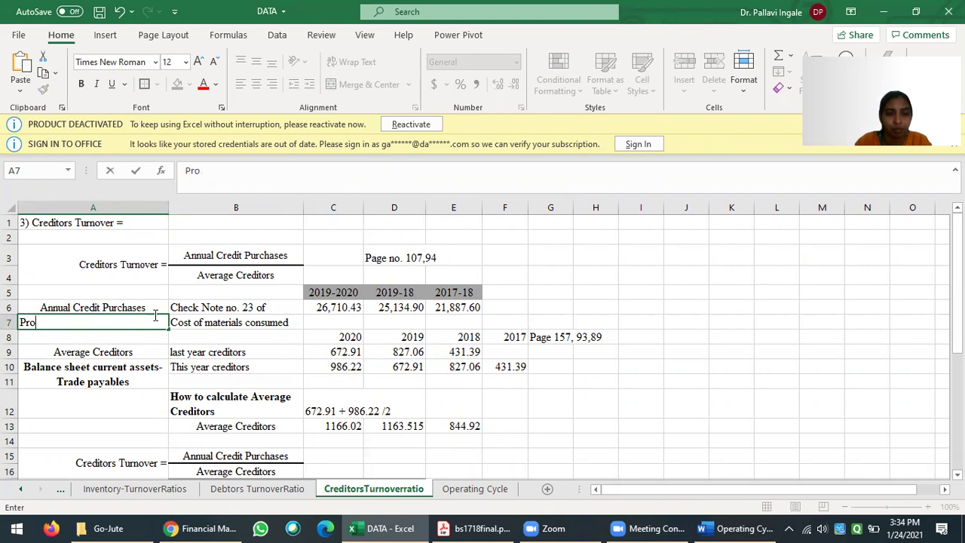
pyautogui.write('fit and Lo')
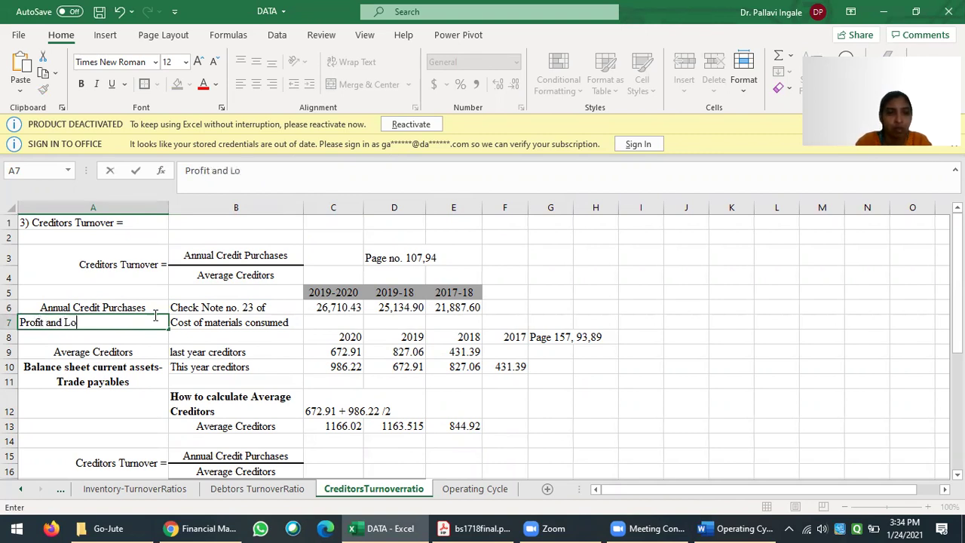
pyautogui.write('ss a/c')
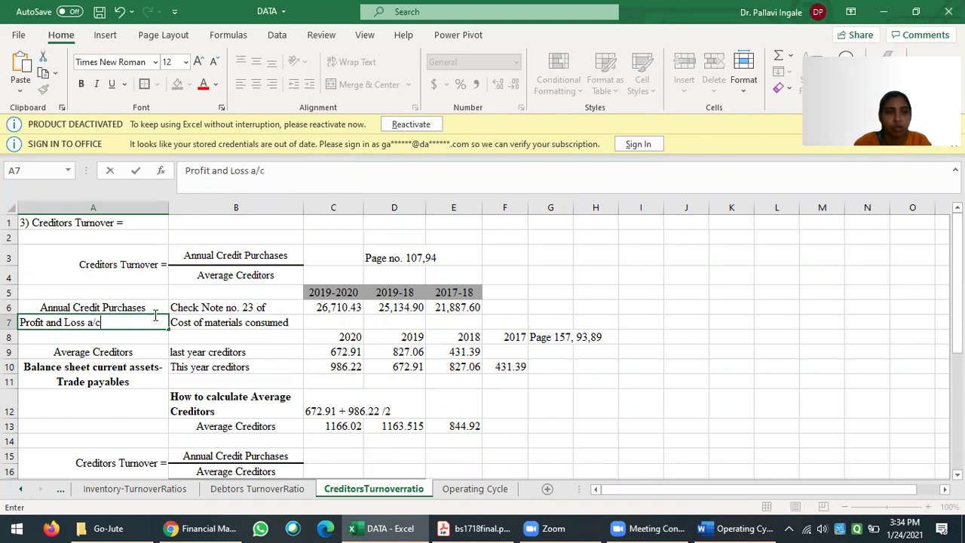
pyautogui.click(163, 383)
pyautogui.click(139, 324)
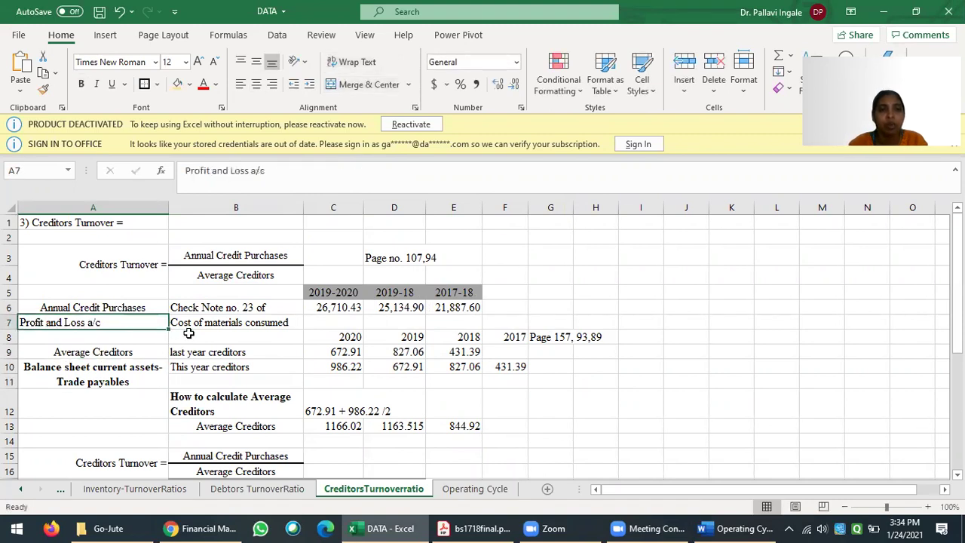
pyautogui.click(206, 323)
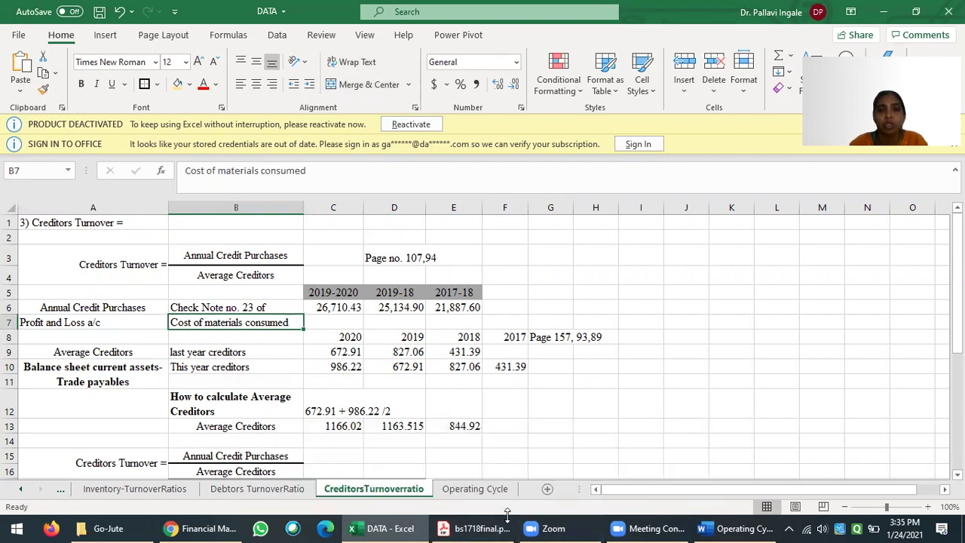
# Step: Switch to Adobe Acrobat Reader and go to the Standalone Statement of Profit and Loss in bs1920final.pdf
pyautogui.click(474, 527)
pyautogui.click(171, 44)
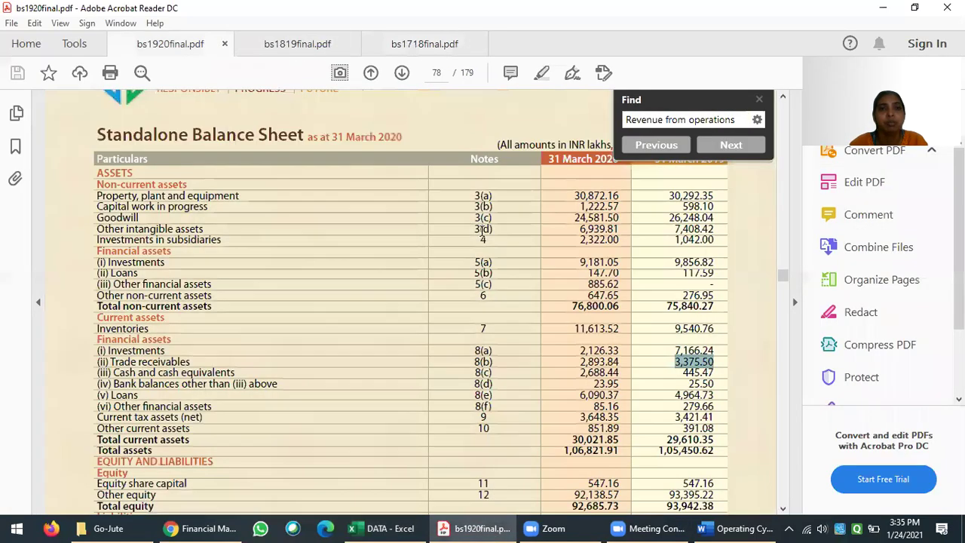
pyautogui.scroll(-10, 431, 275)
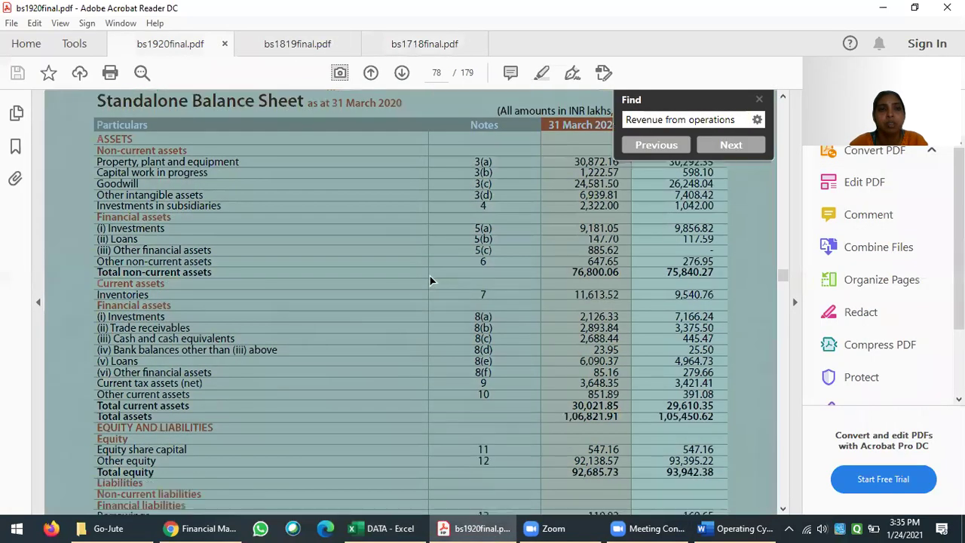
pyautogui.scroll(-9, 432, 275)
pyautogui.scroll(5, 432, 274)
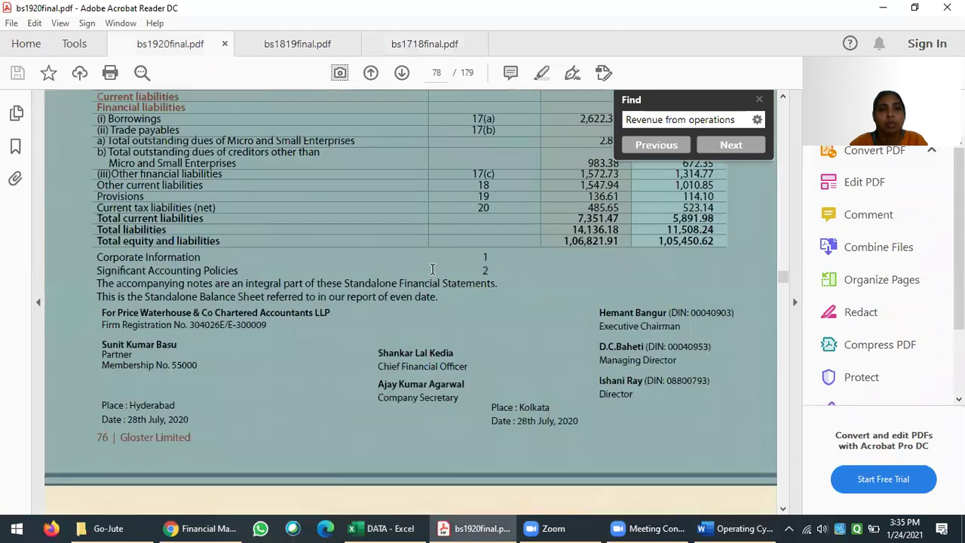
pyautogui.scroll(-11, 430, 271)
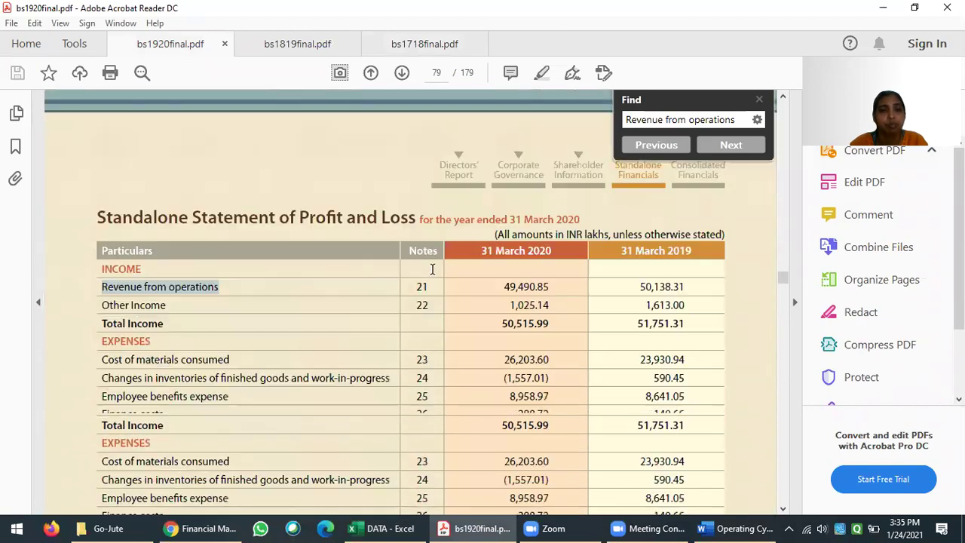
pyautogui.scroll(-1, 88, 299)
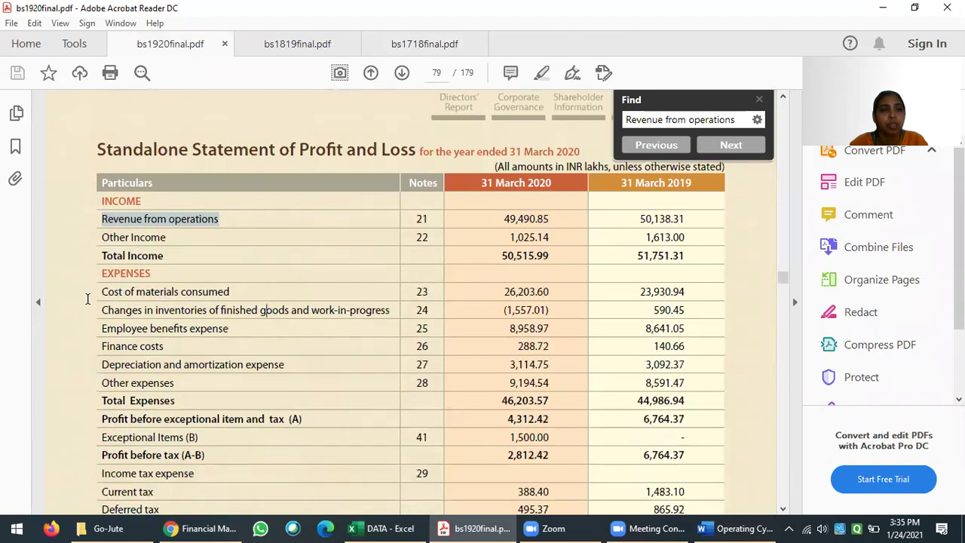
# Step: Select the Cost of materials consumed expense and its note number in the Profit and Loss statement
pyautogui.moveTo(99, 294); pyautogui.dragTo(222, 294)
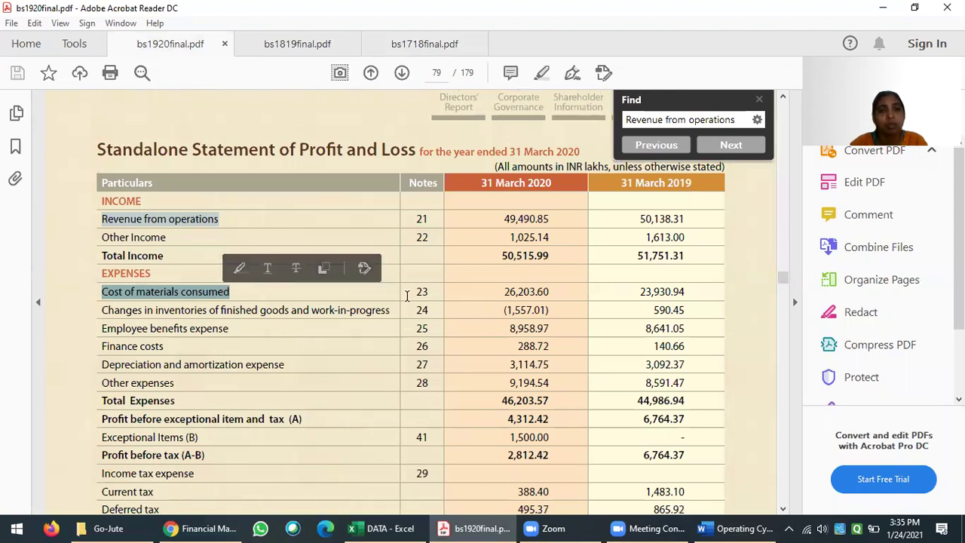
pyautogui.click(415, 292)
pyautogui.moveTo(415, 292); pyautogui.dragTo(432, 291)
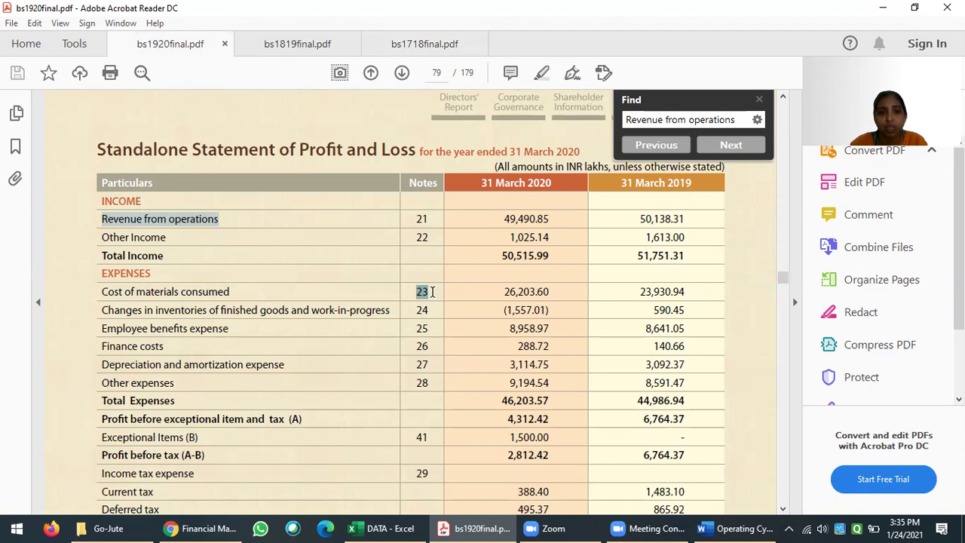
# Step: Check the 2019-2020 purchases cell C6 in Excel and find Note 23, Cost of materials consumed, on page 106 of bs1920final.pdf
pyautogui.click(383, 528)
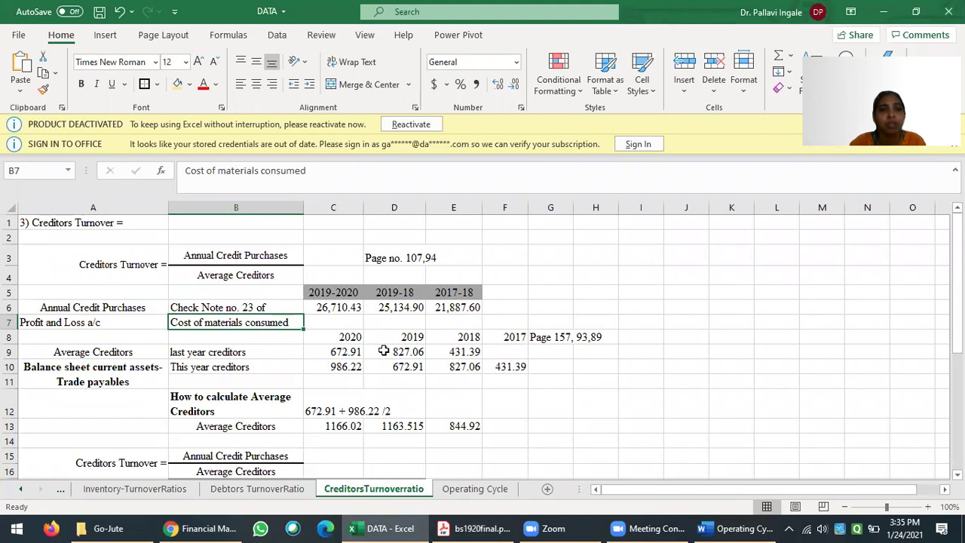
pyautogui.click(331, 312)
pyautogui.click(475, 527)
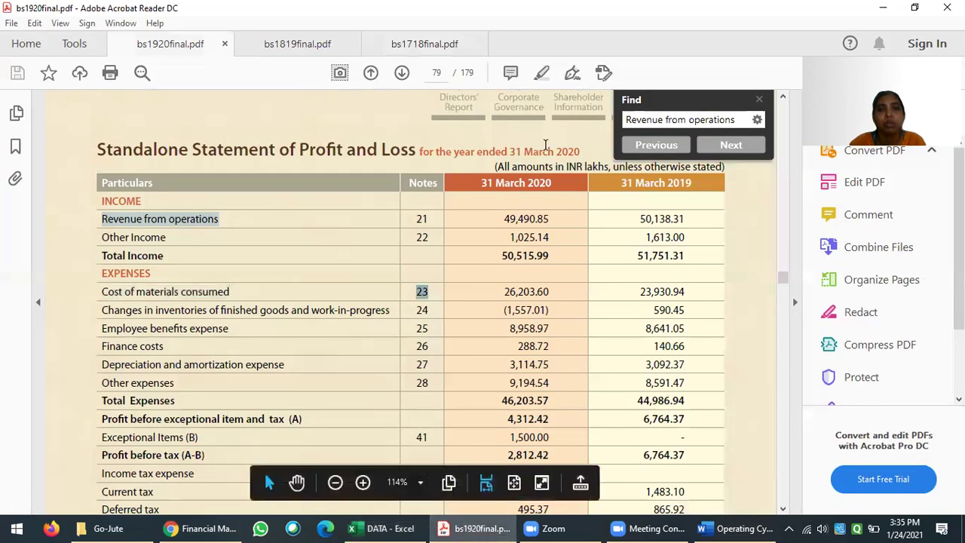
pyautogui.click(436, 73)
pyautogui.write('100')
pyautogui.press('Return')
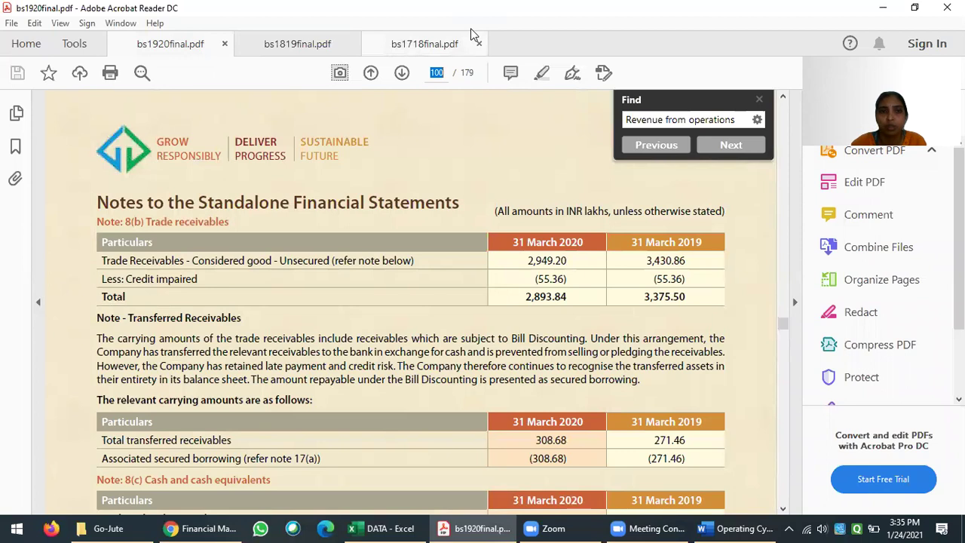
pyautogui.write('107')
pyautogui.press('Return')
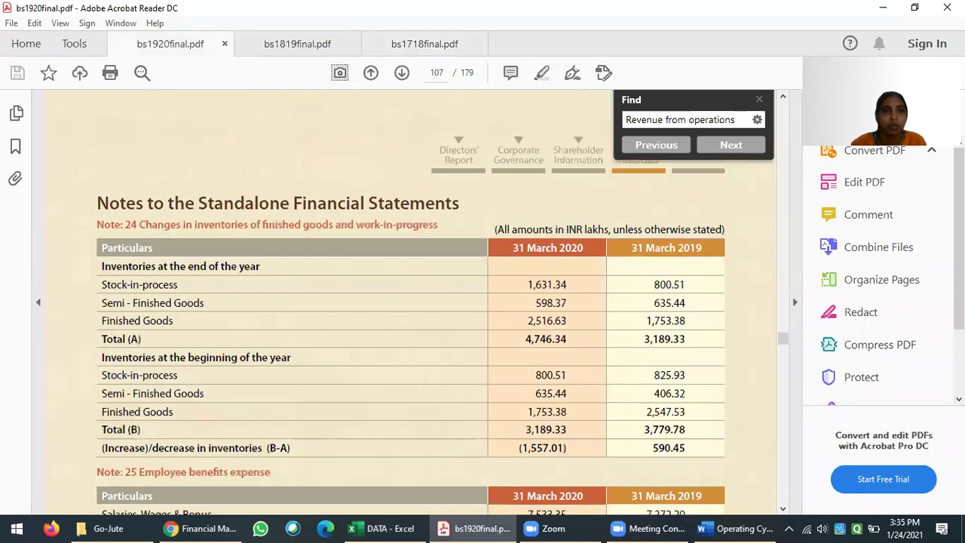
pyautogui.scroll(8, 398, 263)
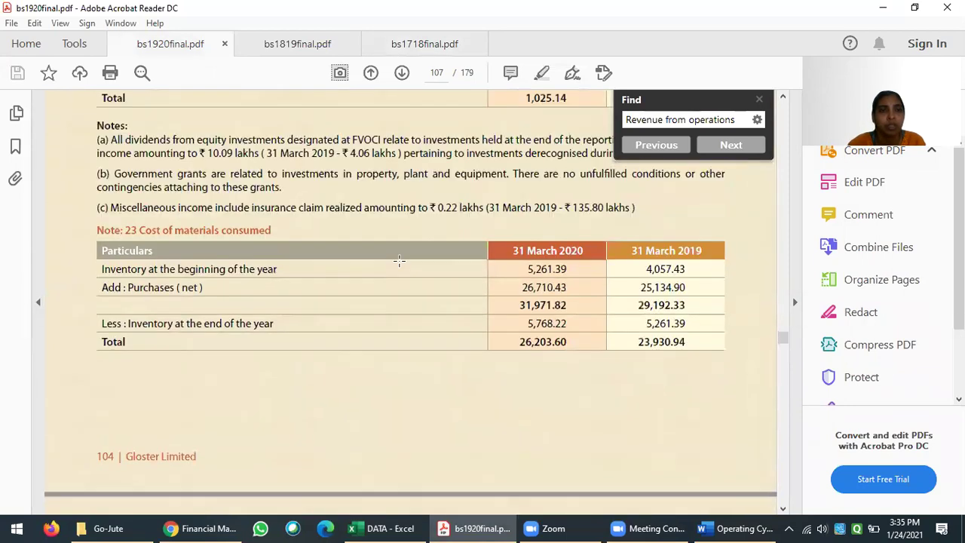
pyautogui.scroll(-2, 322, 414)
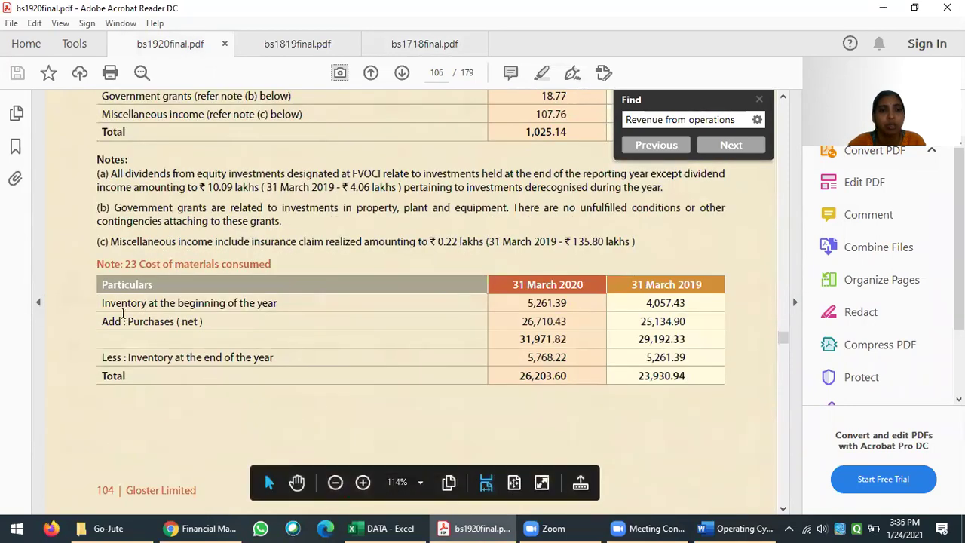
# Step: Compare the 31 March 2020 Purchases (net) amount in Note 23 with the 2019-2020 annual credit purchases in the Excel sheet
pyautogui.moveTo(103, 302); pyautogui.dragTo(569, 340)
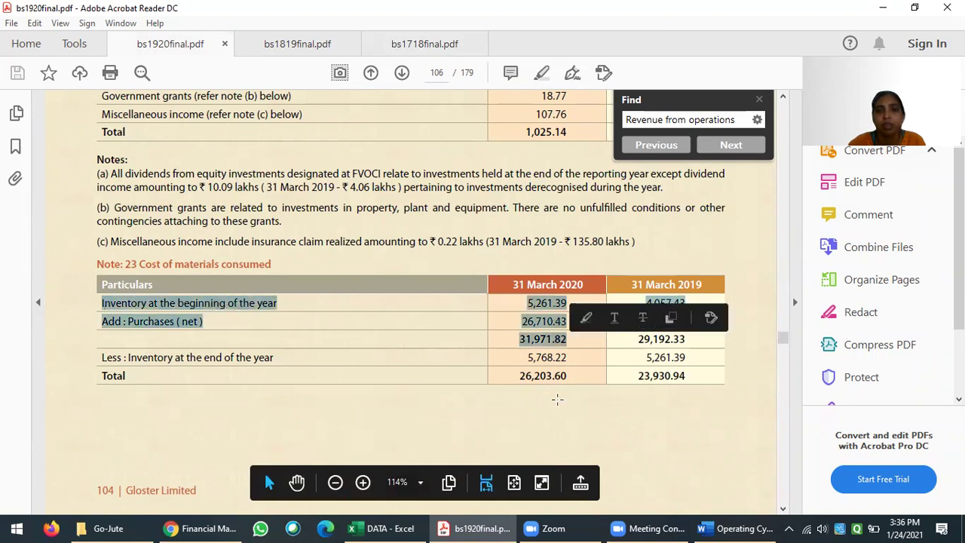
pyautogui.click(400, 527)
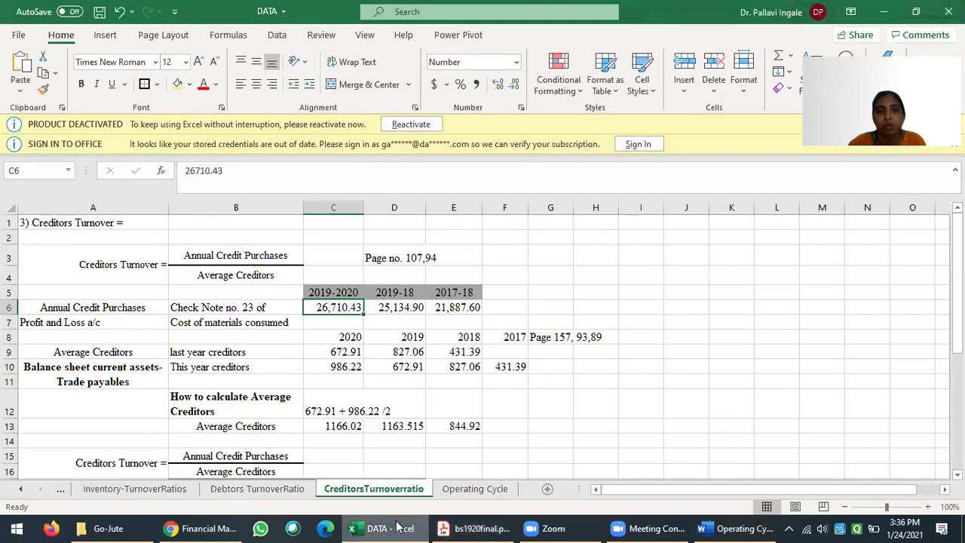
pyautogui.click(480, 527)
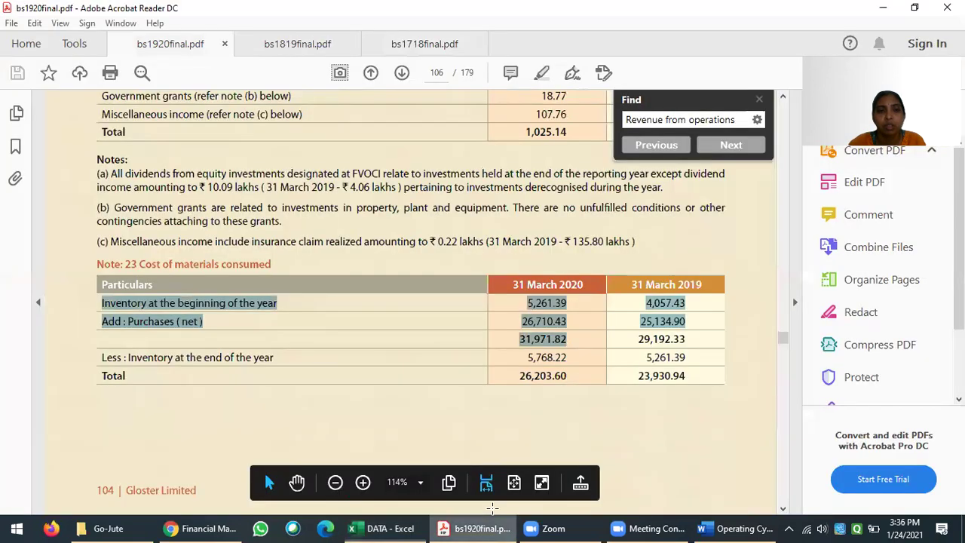
pyautogui.click(555, 376)
pyautogui.moveTo(524, 320); pyautogui.dragTo(578, 321)
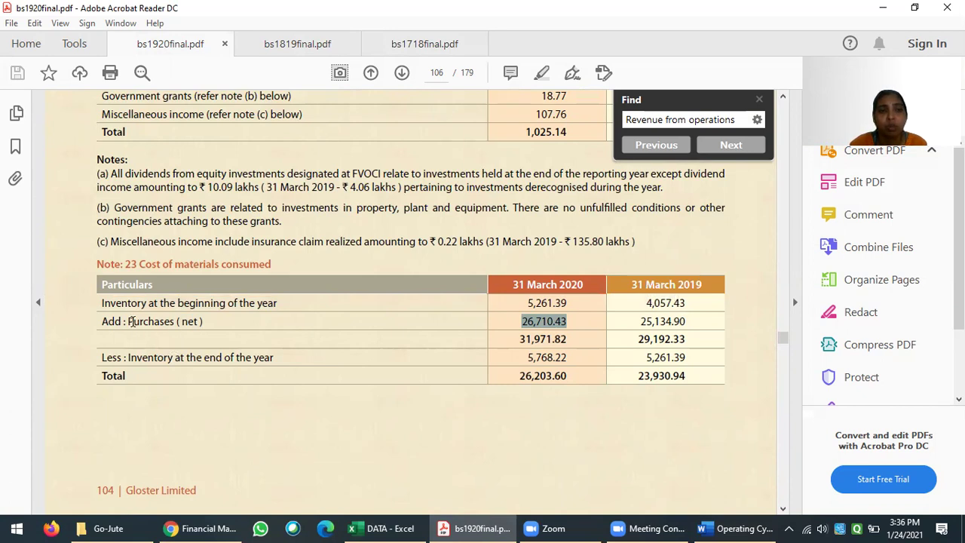
pyautogui.moveTo(129, 322); pyautogui.dragTo(190, 321)
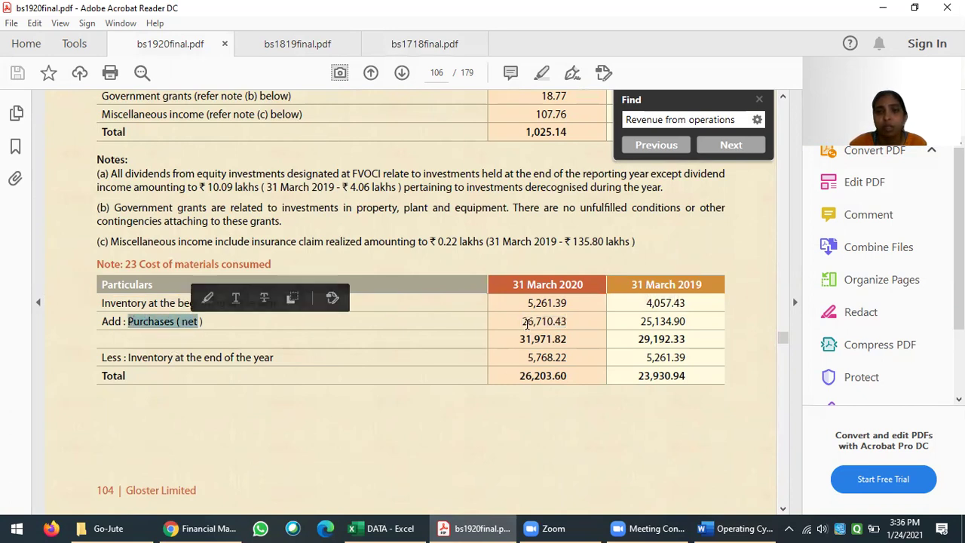
# Step: Select the 31 March 2020 Purchases (net) amount in Note 23 and check it against cell C6 and its note reference in Excel
pyautogui.moveTo(522, 321); pyautogui.dragTo(573, 321)
pyautogui.hotkey('alt', 'Tab')
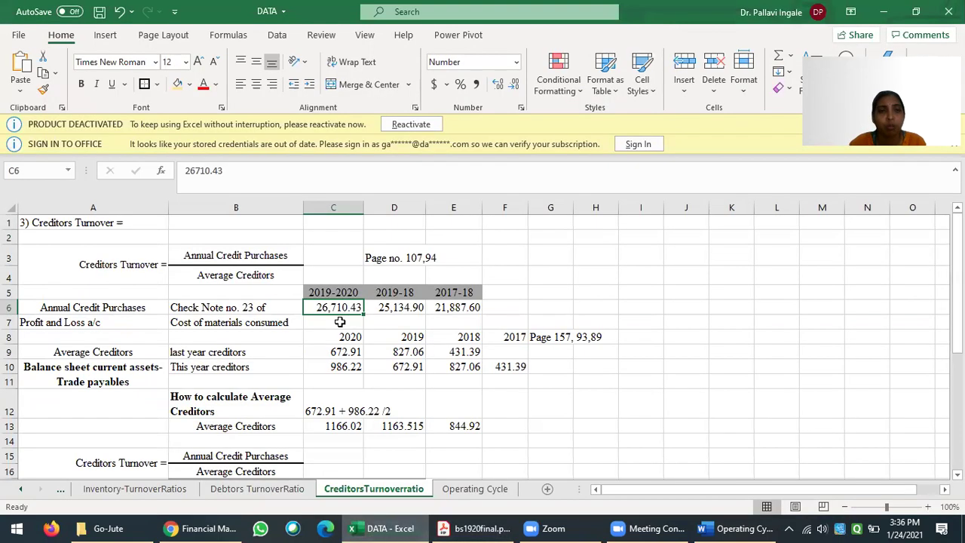
pyautogui.click(515, 430)
pyautogui.click(341, 306)
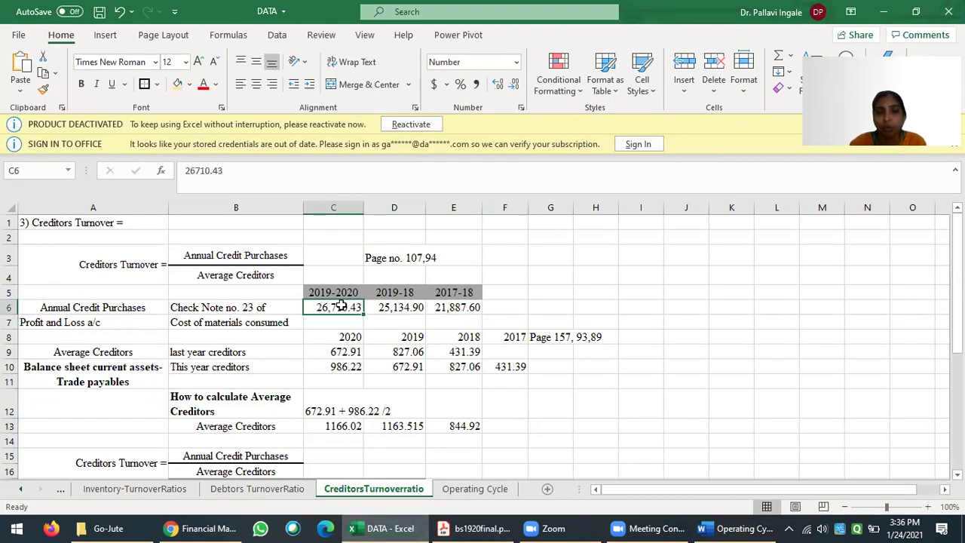
pyautogui.click(248, 323)
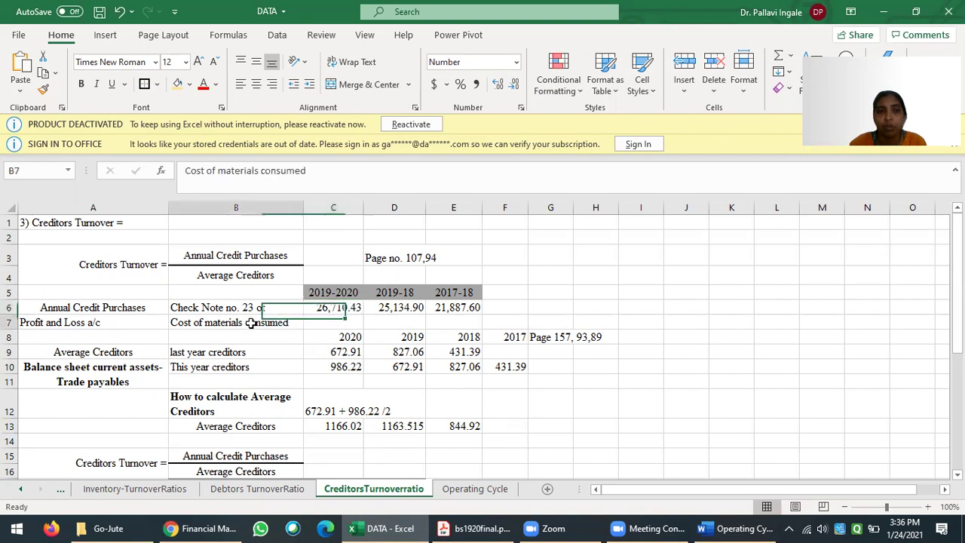
# Step: Enter the source page reference "Page 106," in cell G5, beside the year headings
pyautogui.click(587, 294)
pyautogui.click(569, 293)
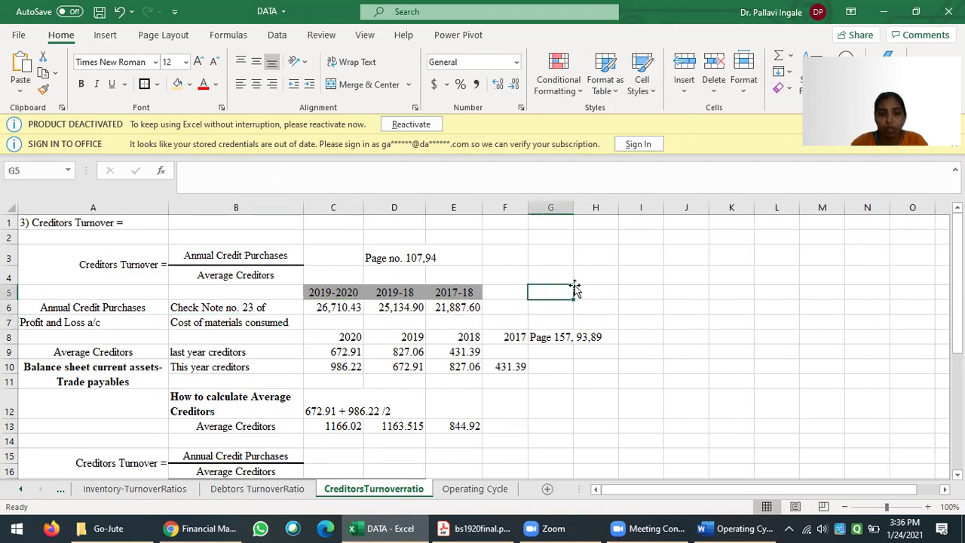
pyautogui.write('Page 106')
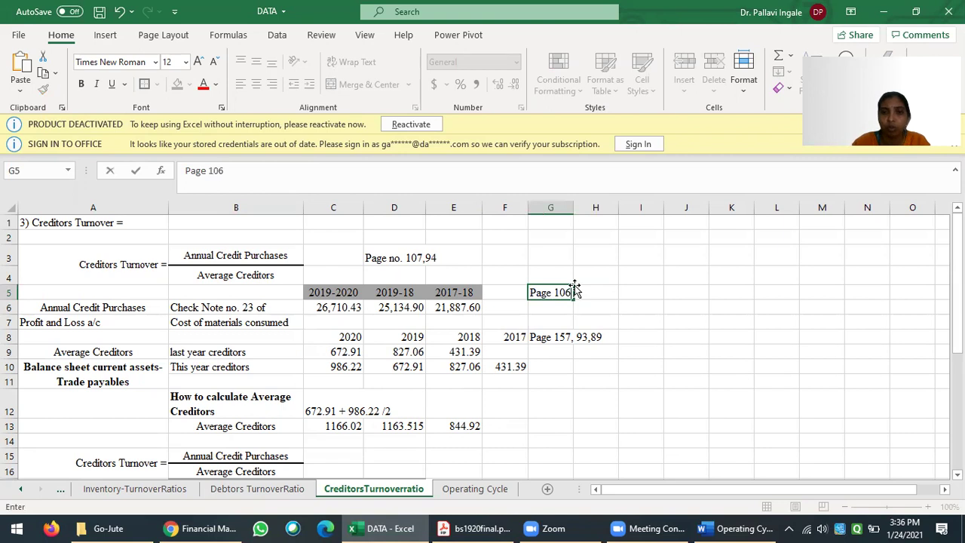
pyautogui.write(',')
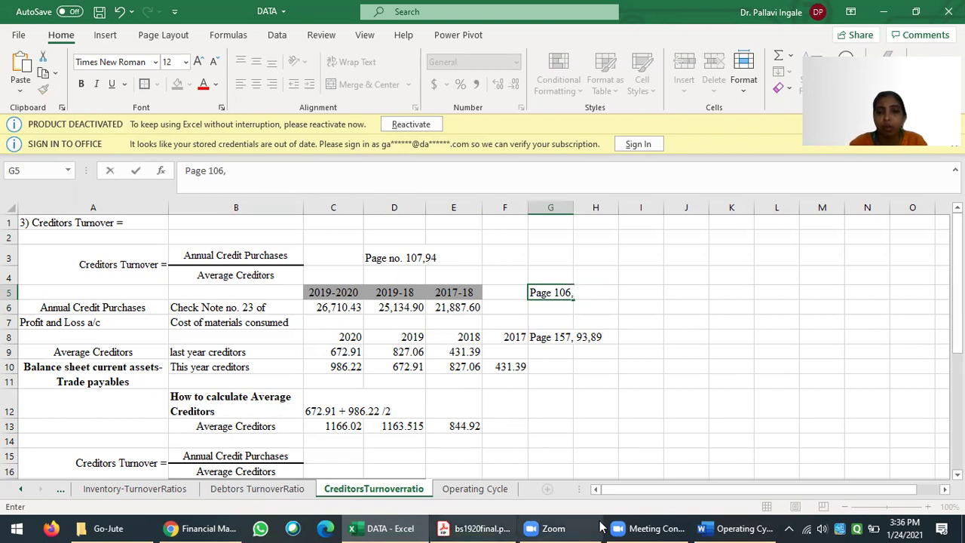
# Step: Compare the 31 March 2019 Purchases (net) amount in Note 23 of bs1920final.pdf with cell D6 in Excel
pyautogui.click(475, 528)
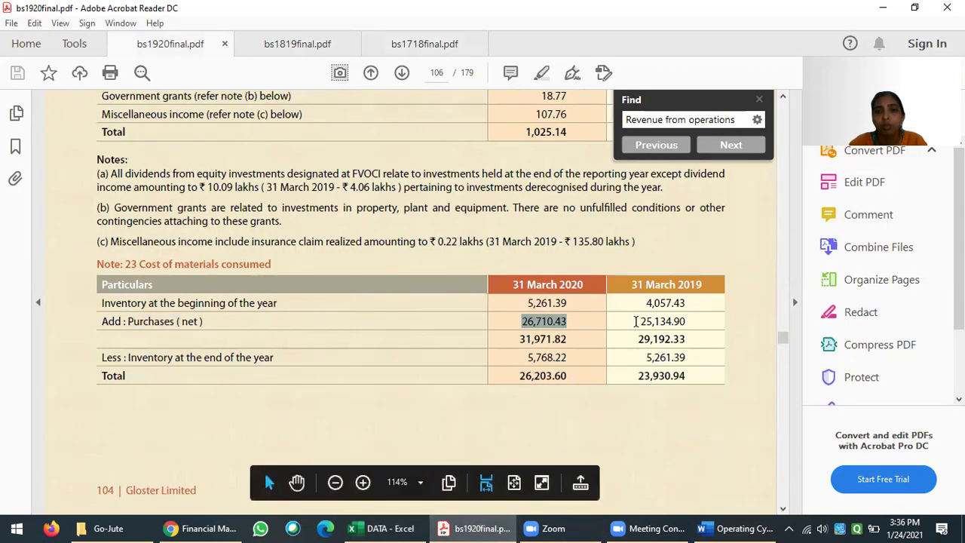
pyautogui.moveTo(640, 319); pyautogui.dragTo(689, 320)
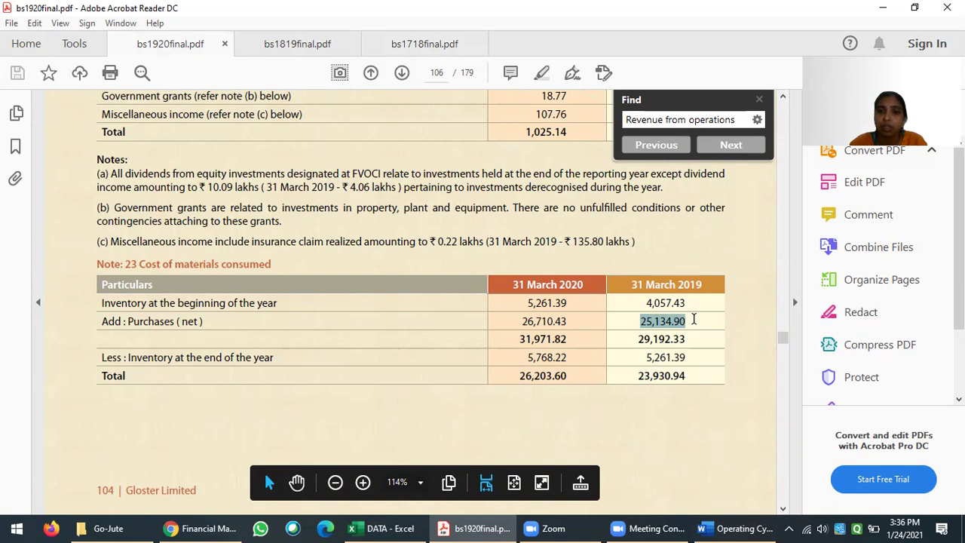
pyautogui.click(381, 527)
pyautogui.click(403, 308)
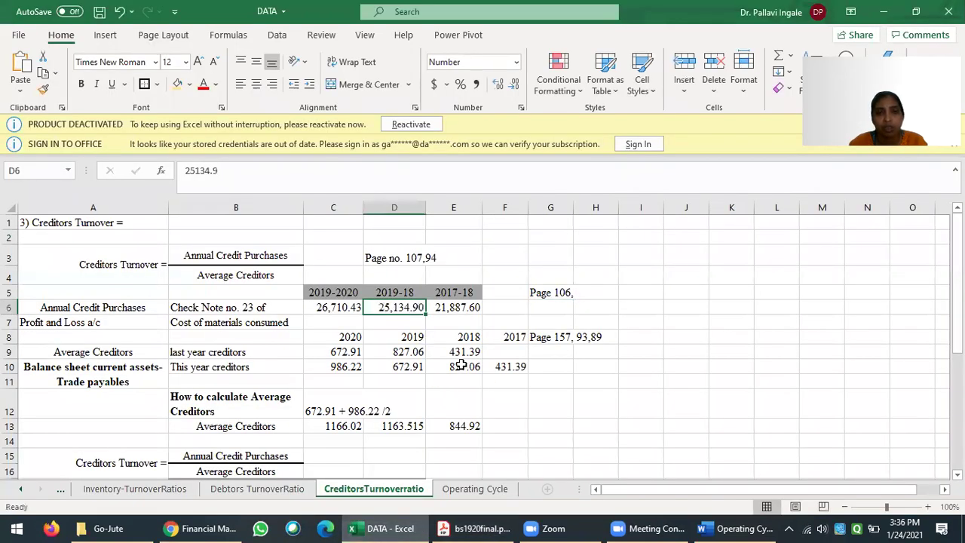
# Step: Clear the 2017-18 annual credit purchases value in cell E6
pyautogui.click(464, 322)
pyautogui.click(471, 307)
pyautogui.press('Delete')
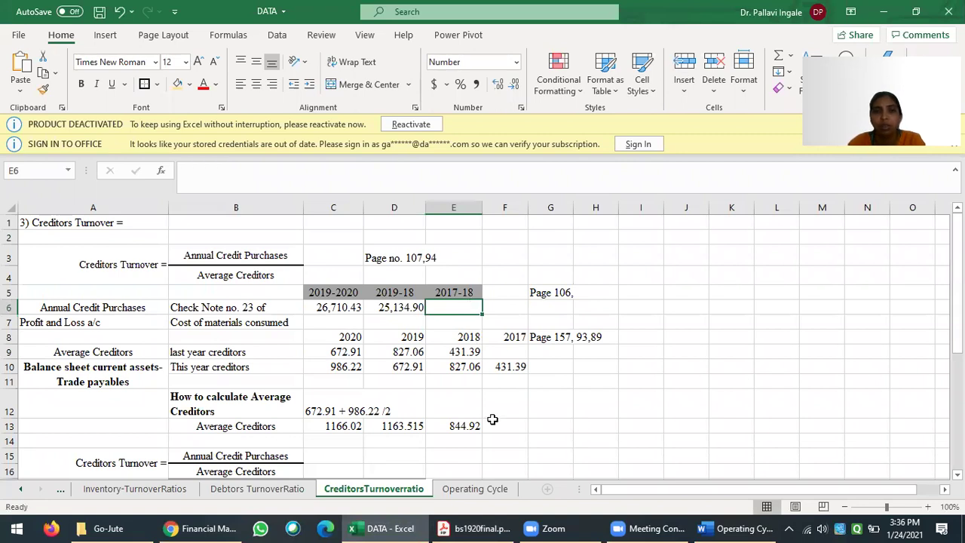
pyautogui.click(496, 424)
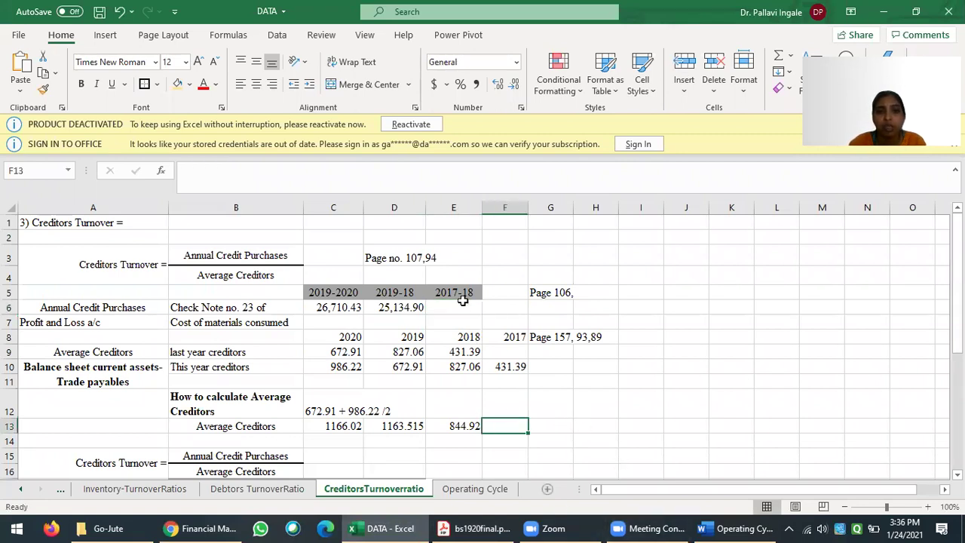
# Step: Switch to bs1819final.pdf in Adobe Acrobat Reader and select Cost of materials consumed and its note number in the Standalone Statement of Profit and Loss
pyautogui.moveTo(473, 525)
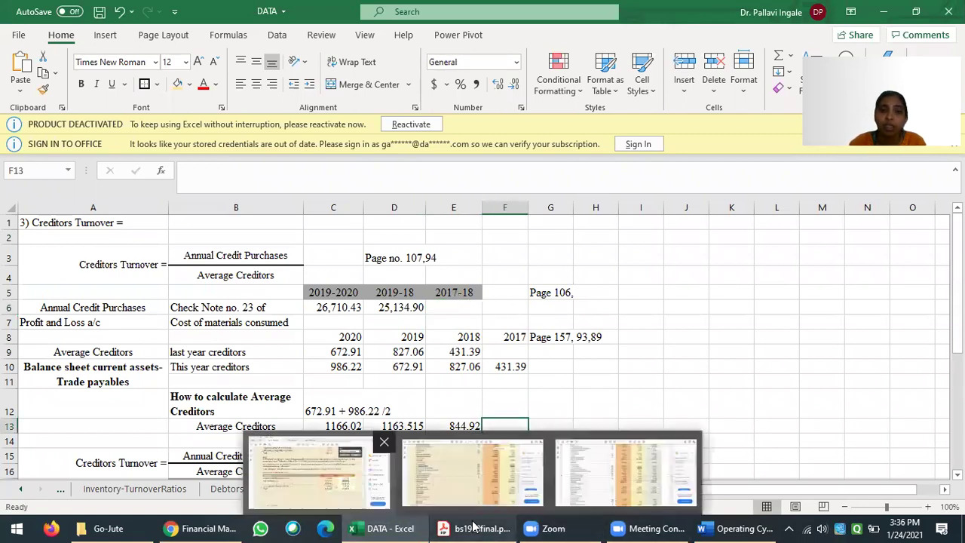
pyautogui.click(309, 473)
pyautogui.click(308, 44)
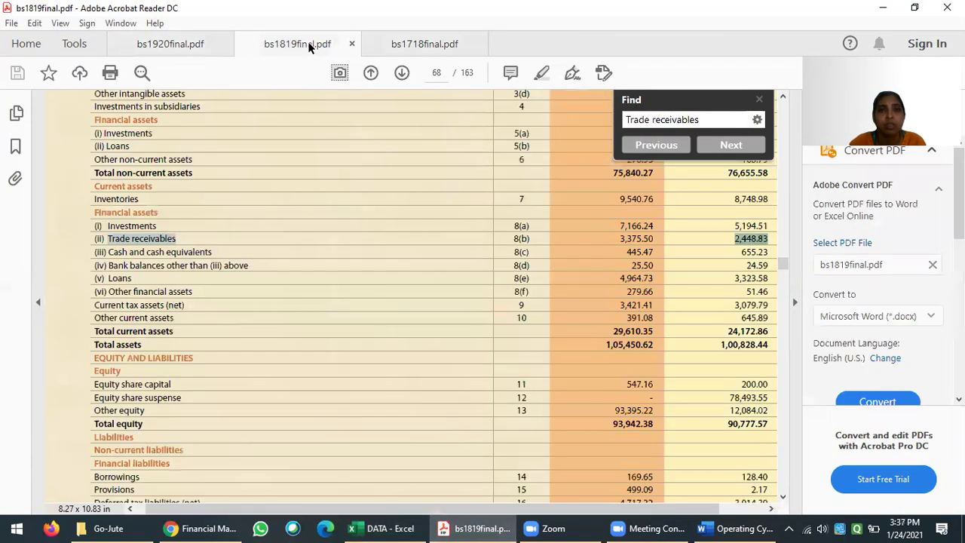
pyautogui.scroll(-15, 463, 318)
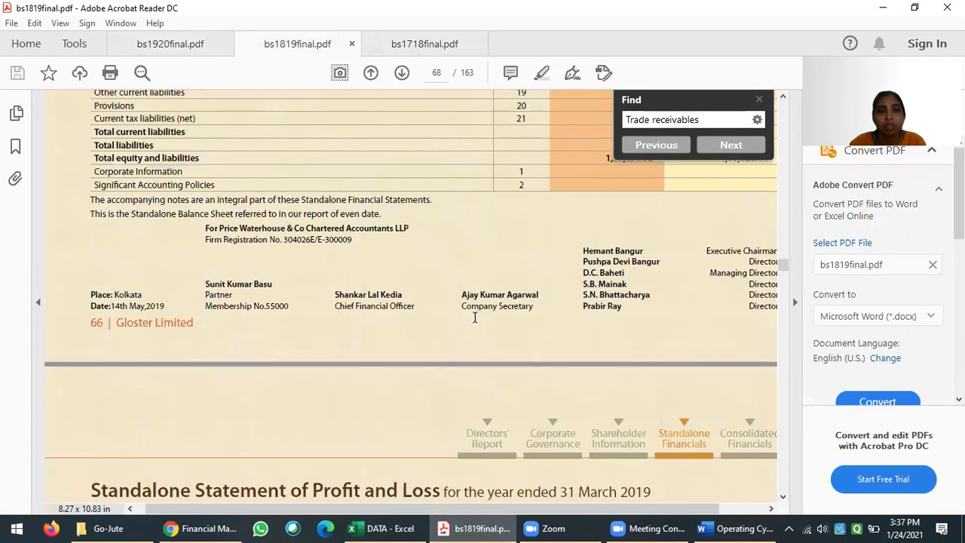
pyautogui.moveTo(95, 211); pyautogui.dragTo(239, 211)
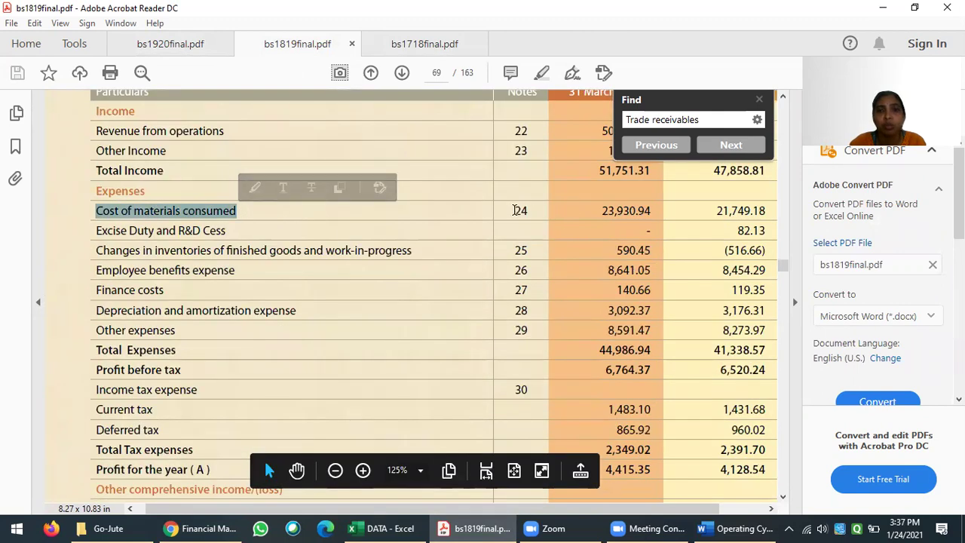
pyautogui.moveTo(514, 211); pyautogui.dragTo(532, 211)
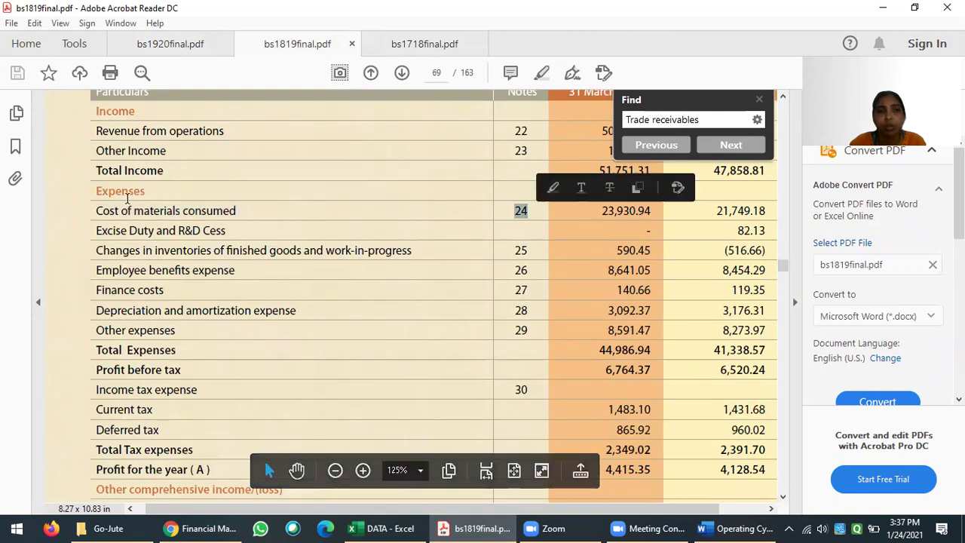
# Step: Search bs1819final.pdf for "Cost of materials consumed" and go to Note 24 on page 94
pyautogui.moveTo(95, 211); pyautogui.dragTo(236, 211)
pyautogui.hotkey('ctrl', 'c')
pyautogui.hotkey('ctrl', 'f')
pyautogui.hotkey('ctrl', 'v')
pyautogui.press('Return')
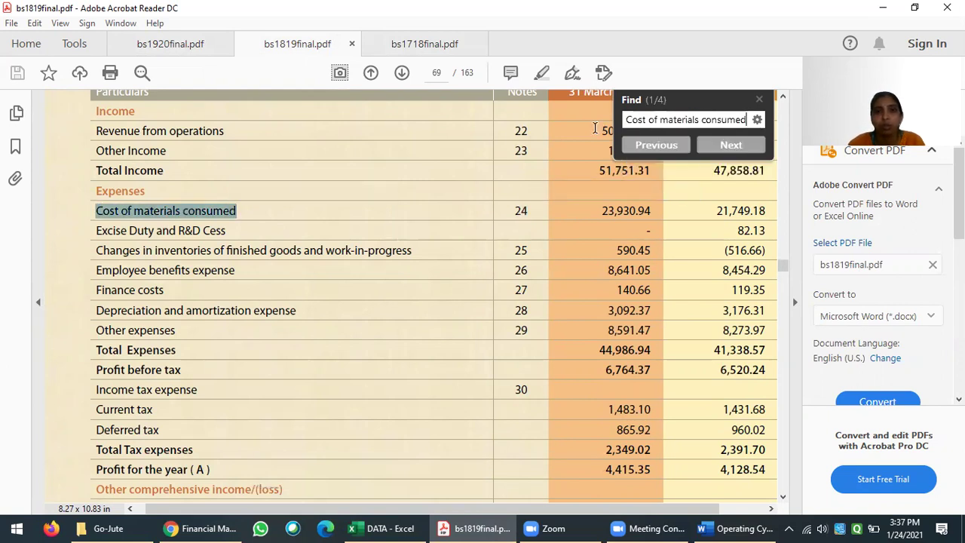
pyautogui.press('Return')
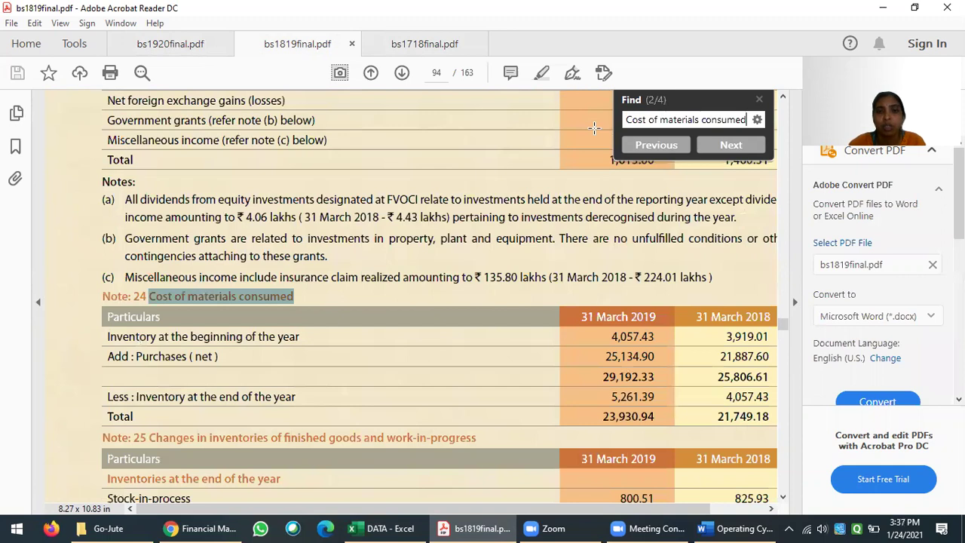
# Step: Transfer the 31 March 2018 Purchases (net) amount, 21,887.60, from Note 24 into the 2017-18 cell E6 in Excel
pyautogui.click(434, 71)
pyautogui.click(737, 336)
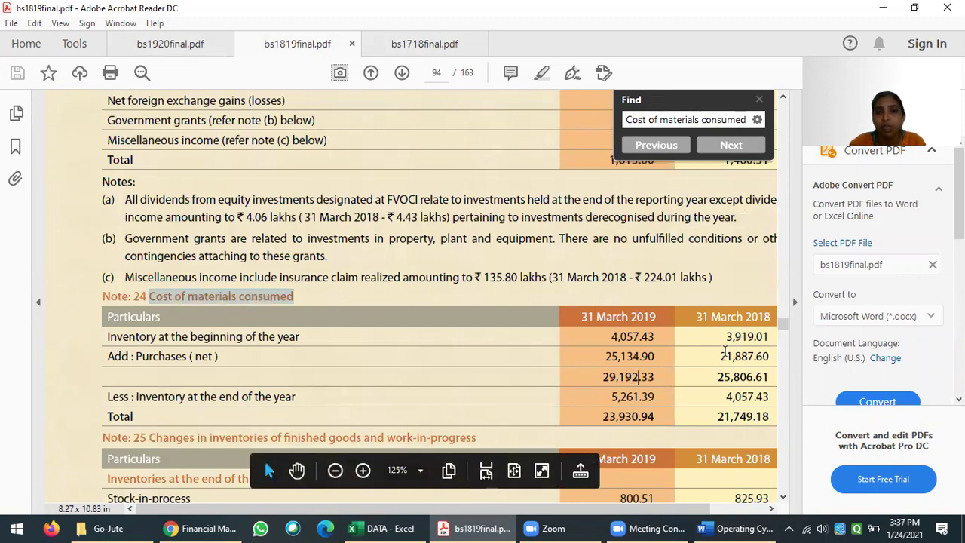
pyautogui.moveTo(722, 356); pyautogui.dragTo(772, 358)
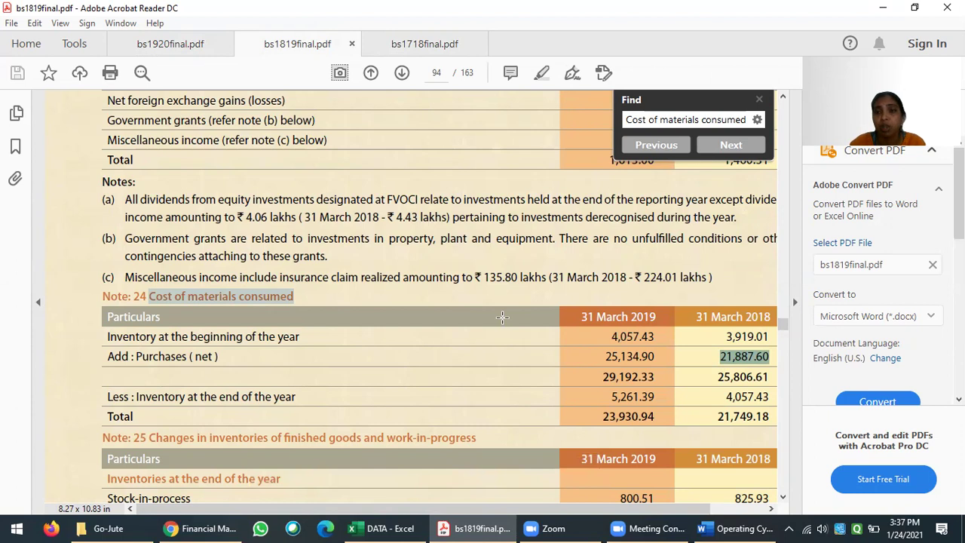
pyautogui.click(388, 528)
pyautogui.click(507, 350)
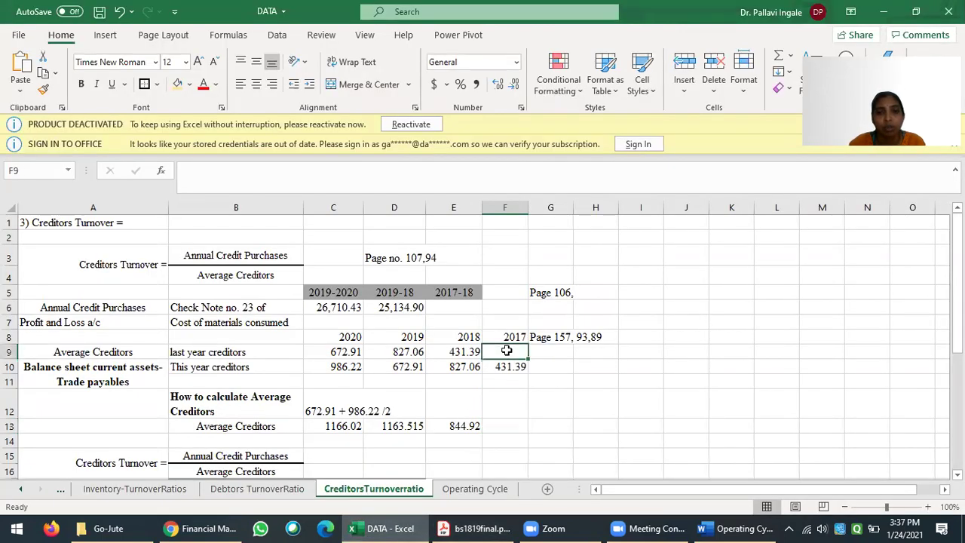
pyautogui.doubleClick(507, 351)
pyautogui.doubleClick(462, 307)
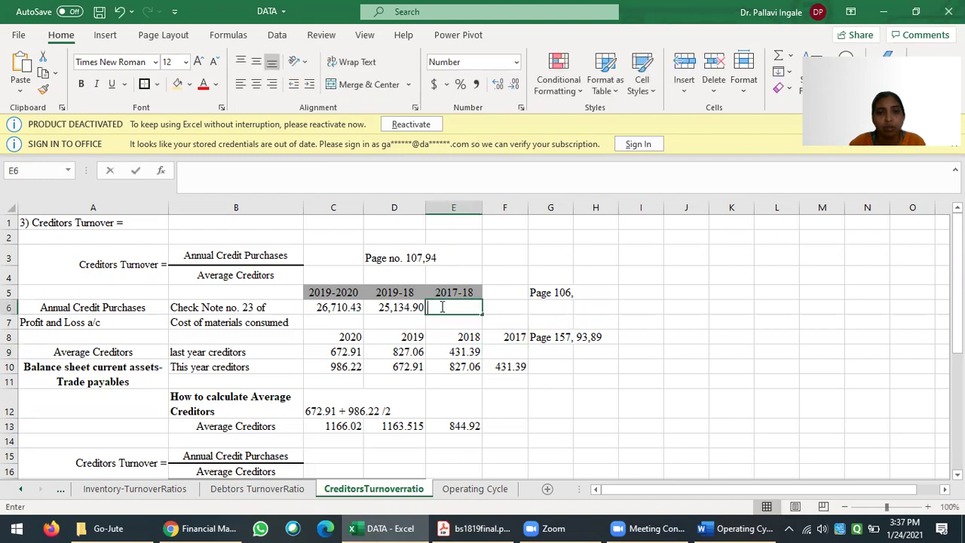
pyautogui.hotkey('ctrl', 'v')
# Step: Check the Note 24 page number in bs1819final.pdf, extend the reference in G5 to "Page 106, 94", and save the workbook
pyautogui.click(562, 293)
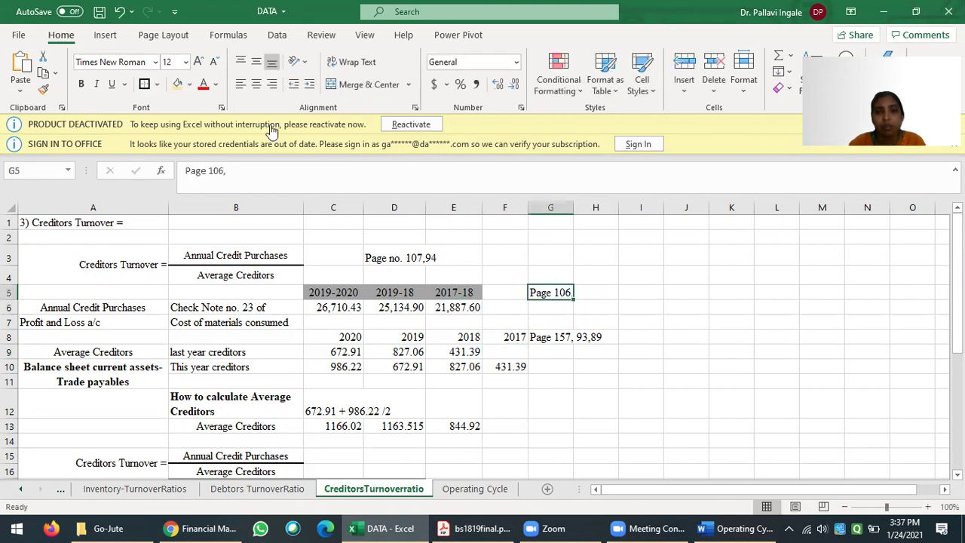
pyautogui.click(479, 527)
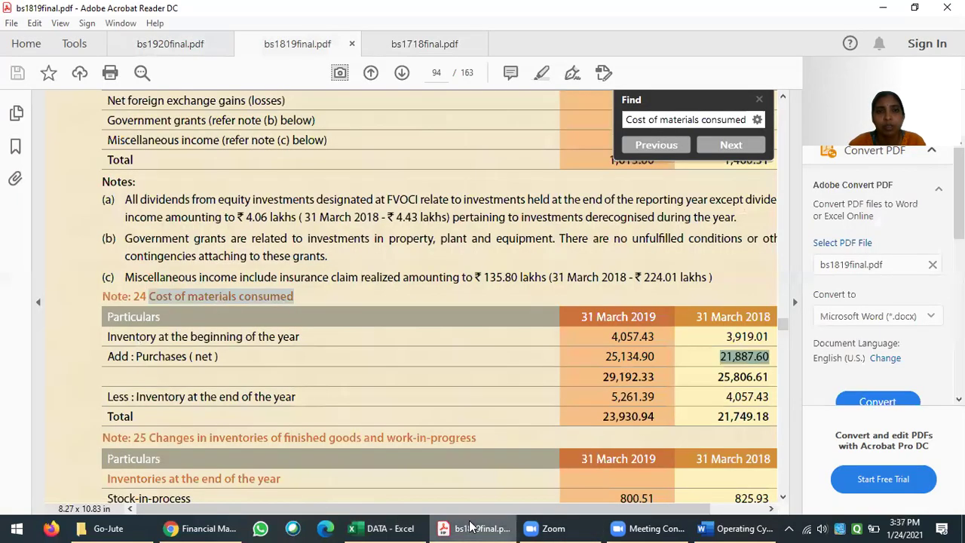
pyautogui.click(385, 528)
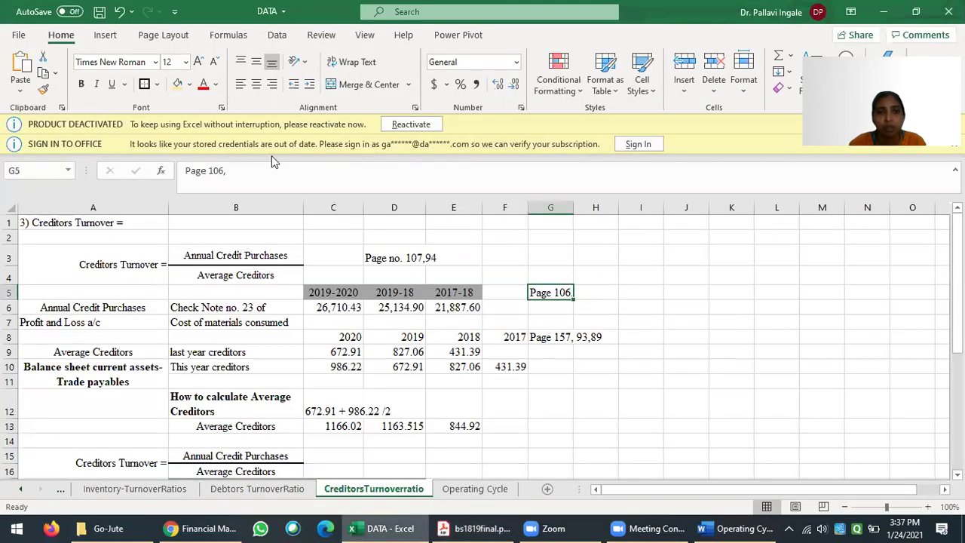
pyautogui.click(248, 165)
pyautogui.write('94')
pyautogui.press('Return')
pyautogui.hotkey('ctrl', 's')
pyautogui.click(592, 411)
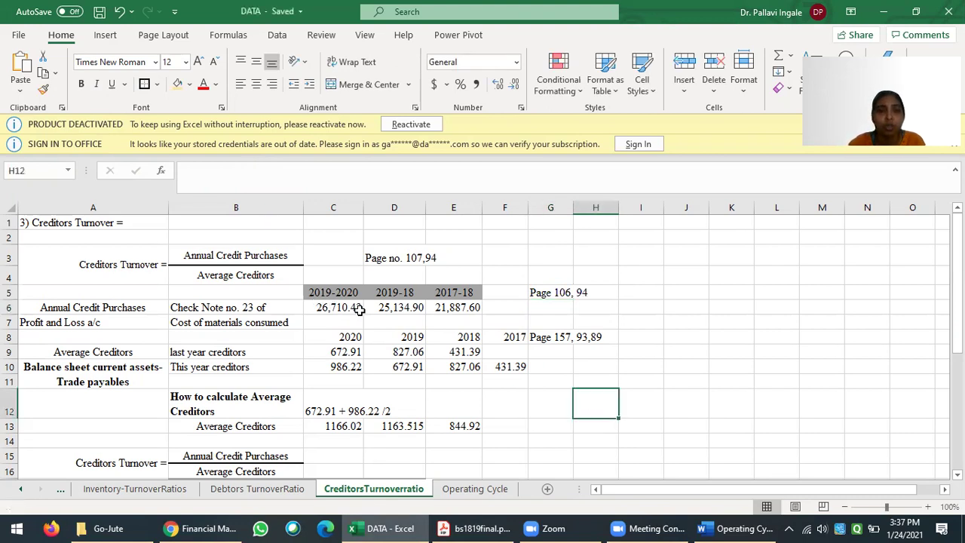
# Step: Review the annual credit purchases and their note reference in Excel, then select the 31 March 2019 Cost of materials consumed in bs1819final.pdf's Profit and Loss
pyautogui.moveTo(350, 307); pyautogui.dragTo(456, 308)
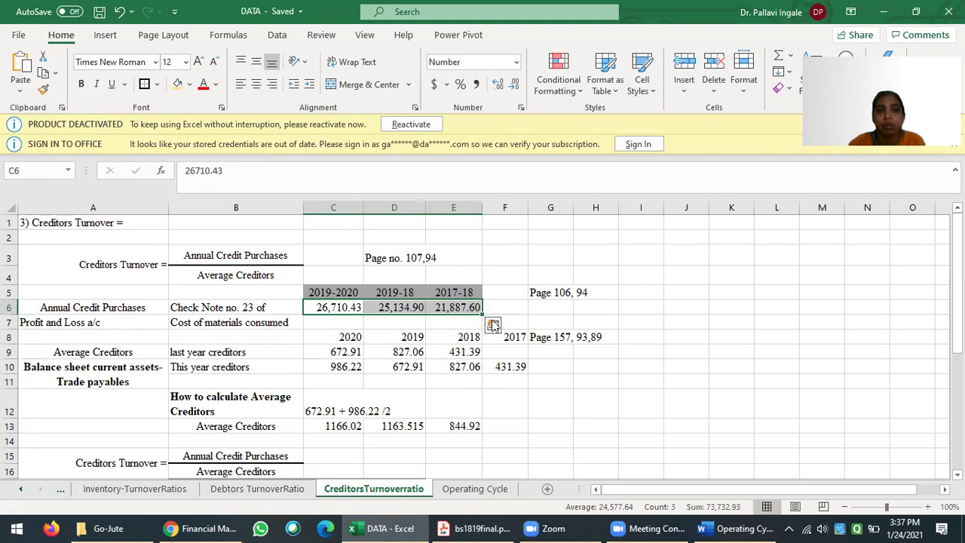
pyautogui.moveTo(239, 307); pyautogui.dragTo(238, 320)
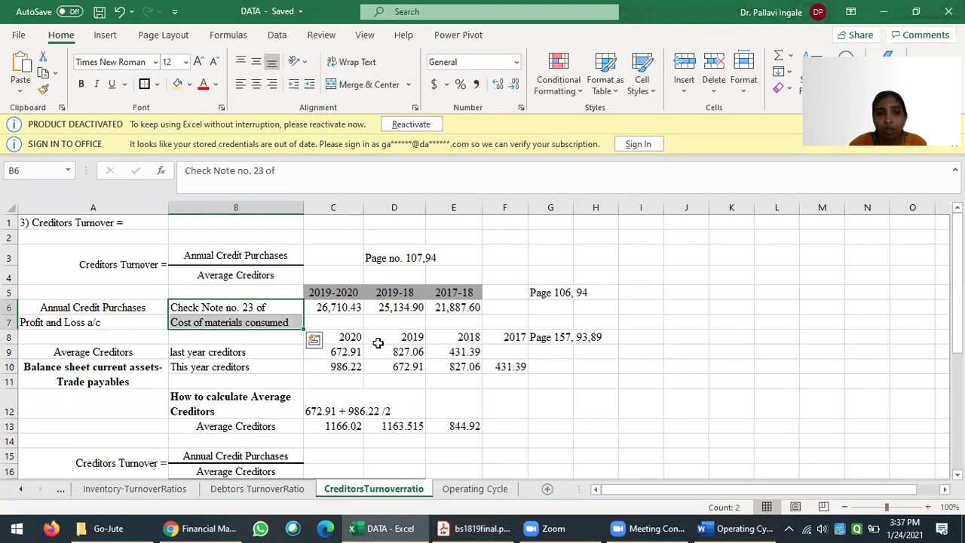
pyautogui.click(487, 526)
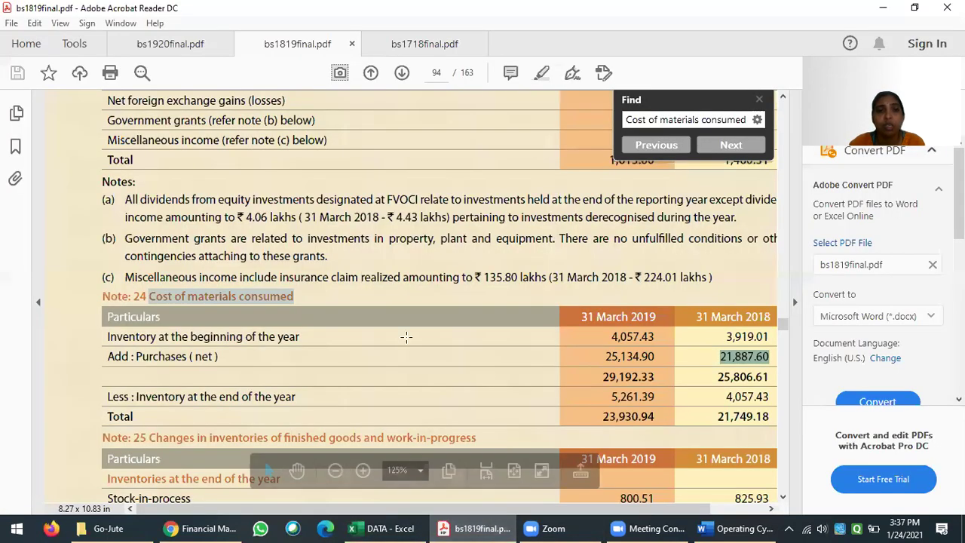
pyautogui.click(673, 147)
pyautogui.moveTo(609, 375); pyautogui.dragTo(665, 375)
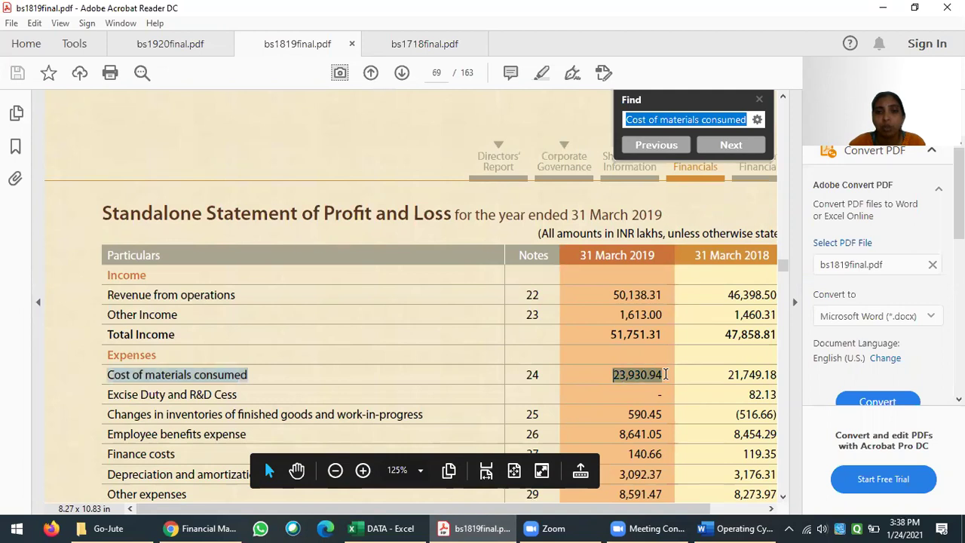
# Step: Return to Excel and review the annual credit purchases for all three years in cells C6:E6
pyautogui.click(384, 527)
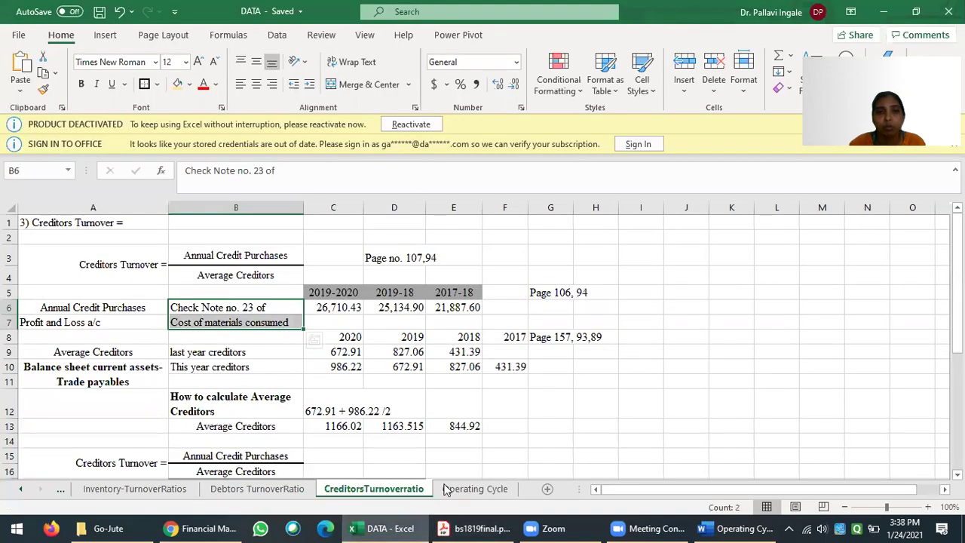
pyautogui.click(401, 309)
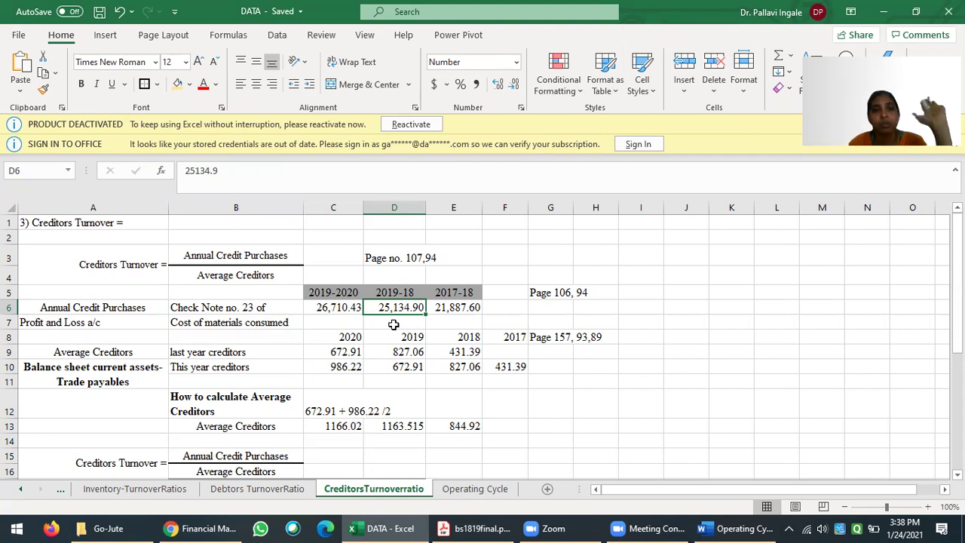
pyautogui.click(382, 365)
pyautogui.moveTo(320, 306); pyautogui.dragTo(453, 307)
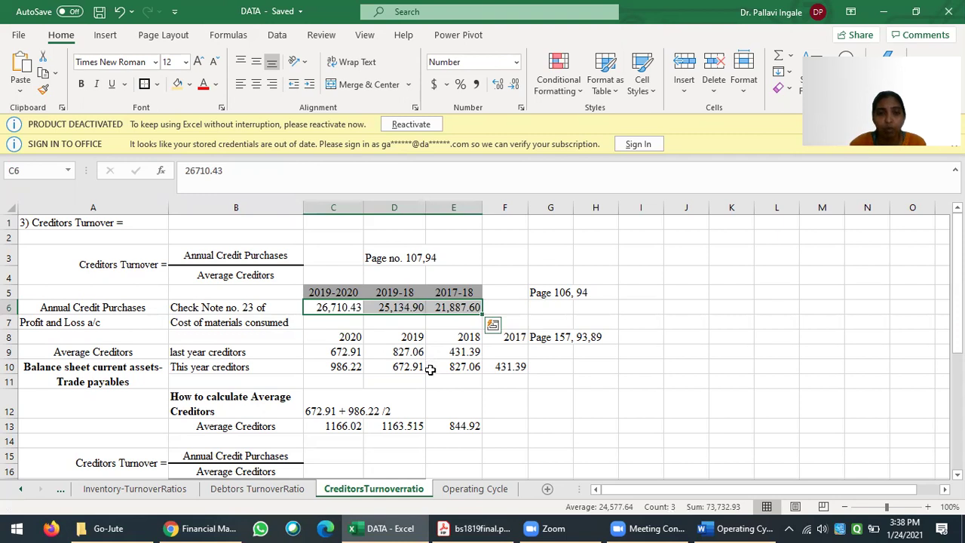
# Step: Switch back to bs1819final.pdf and examine the Cost of materials consumed line and the Standalone Statement of Profit and Loss heading
pyautogui.click(482, 528)
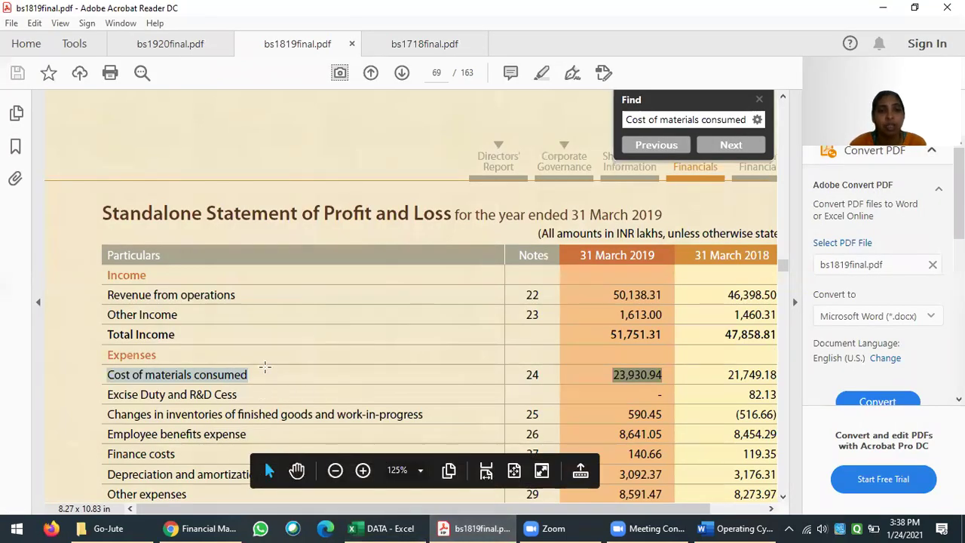
pyautogui.click(183, 375)
pyautogui.moveTo(102, 213); pyautogui.dragTo(372, 215)
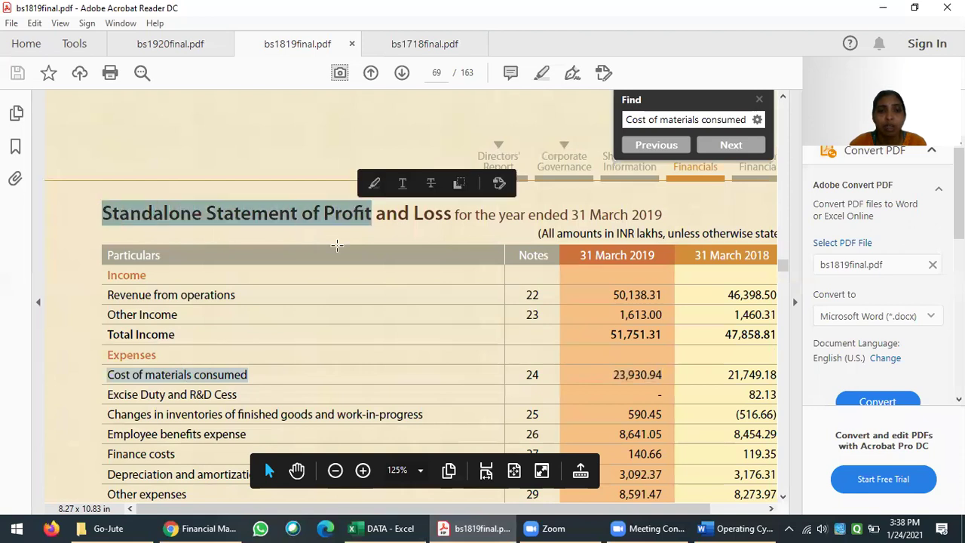
# Step: Highlight Cost of materials consumed and its note number in the Profit and Loss, then check the page reference in Excel
pyautogui.moveTo(110, 371); pyautogui.dragTo(265, 370)
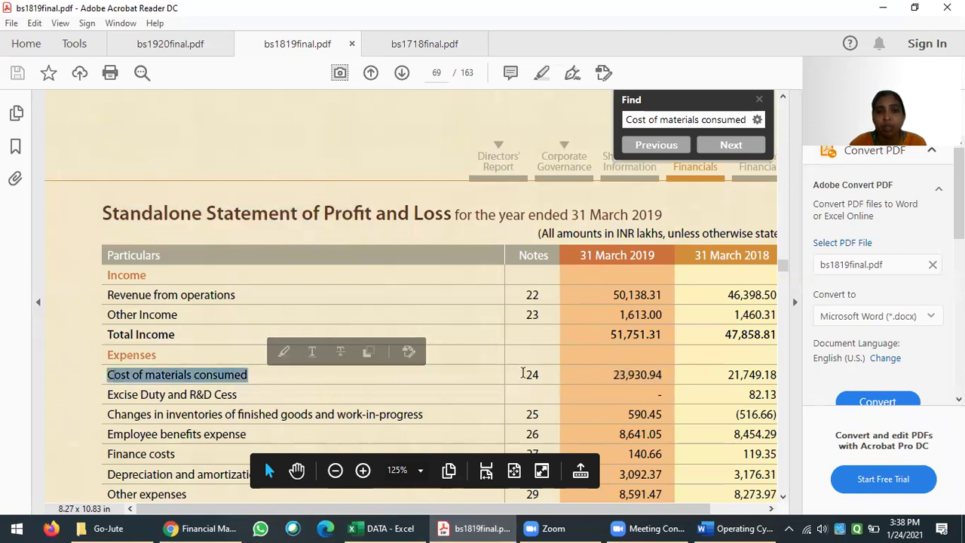
pyautogui.moveTo(526, 371); pyautogui.dragTo(548, 371)
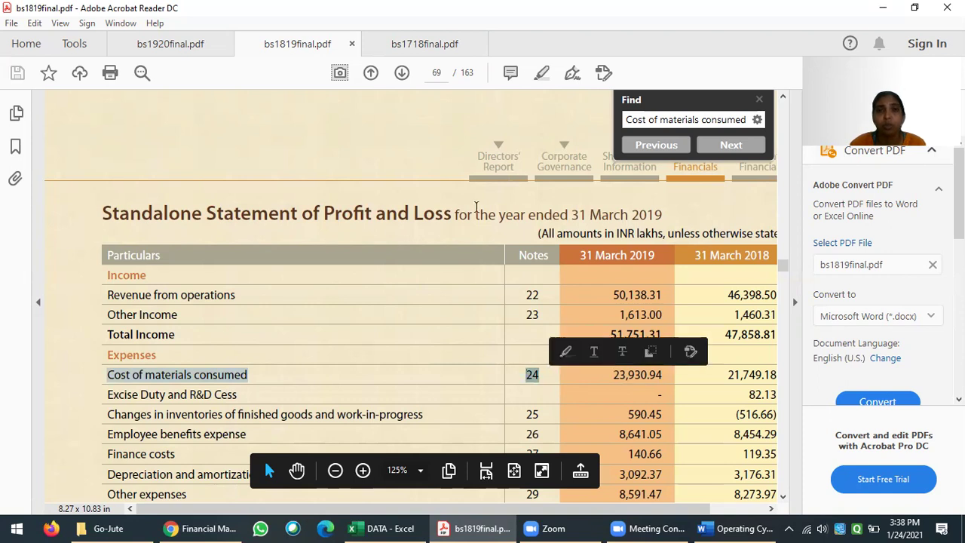
pyautogui.click(389, 526)
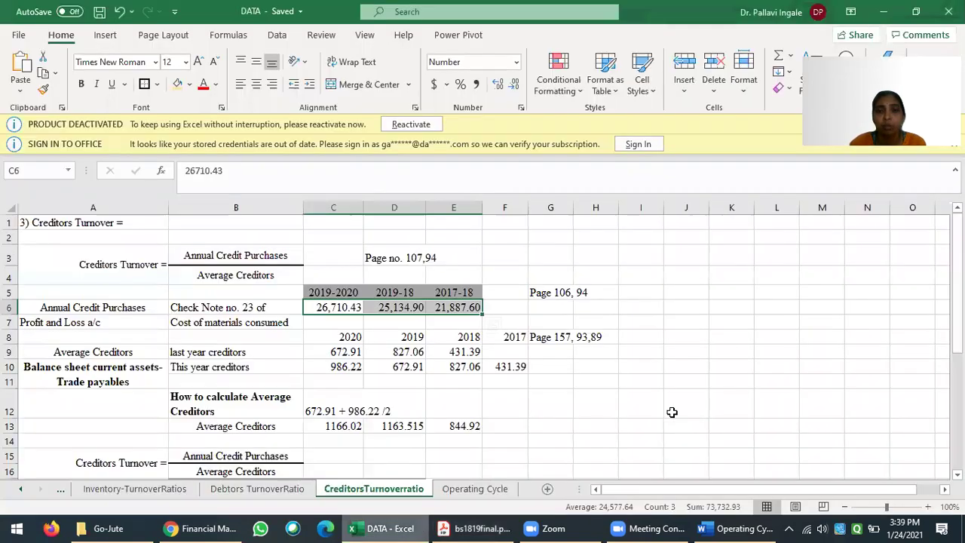
# Step: Switch back to bs1819final.pdf, go to page 94, and locate the Note 24 Cost of materials consumed table
pyautogui.click(479, 526)
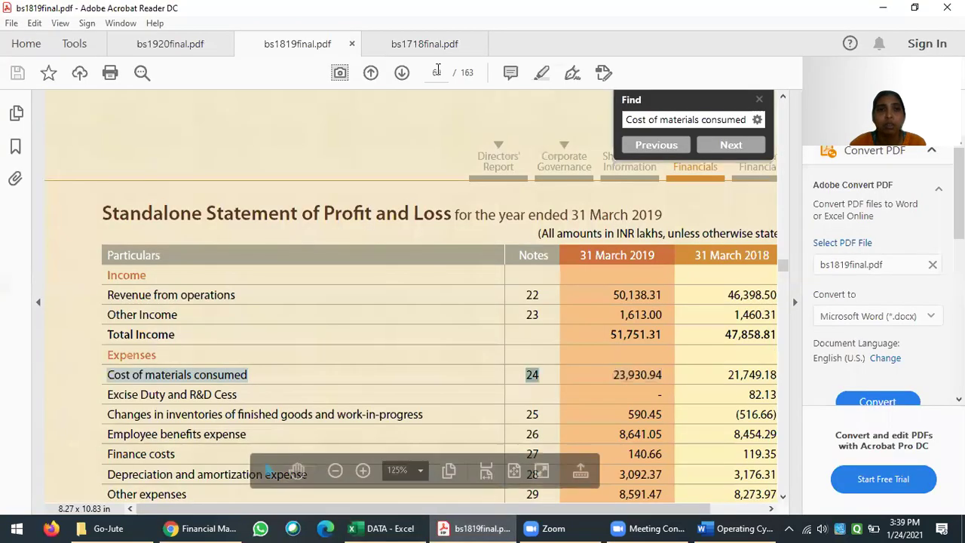
pyautogui.click(435, 72)
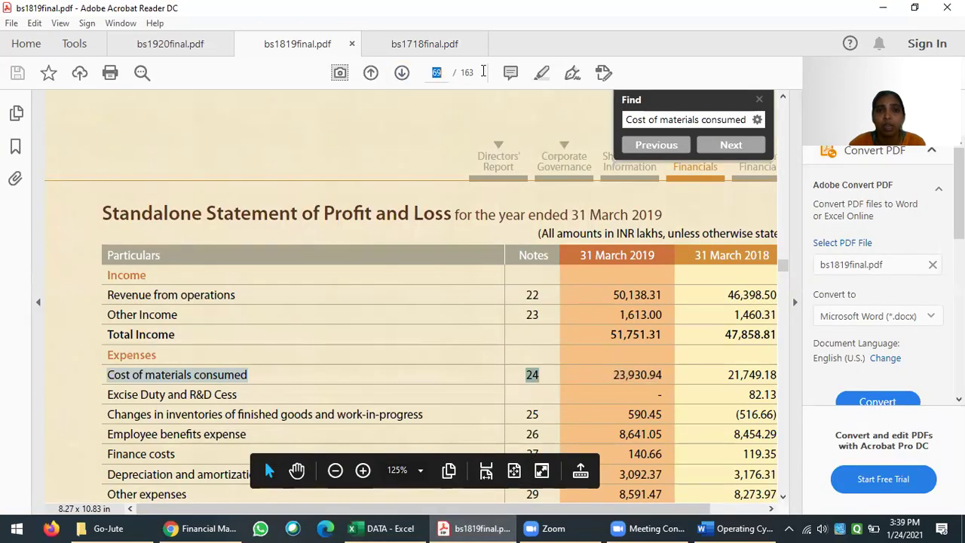
pyautogui.write('94')
pyautogui.press('Return')
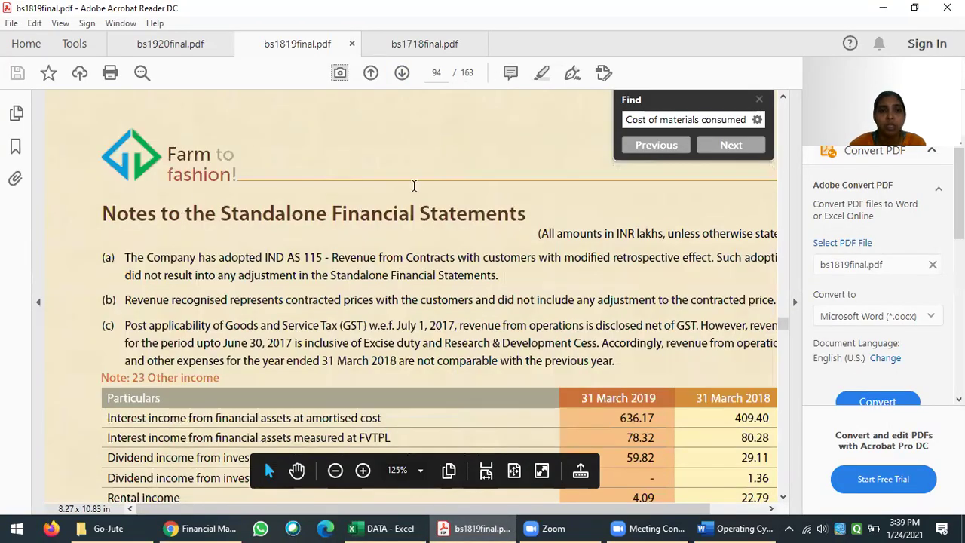
pyautogui.scroll(-10, 497, 337)
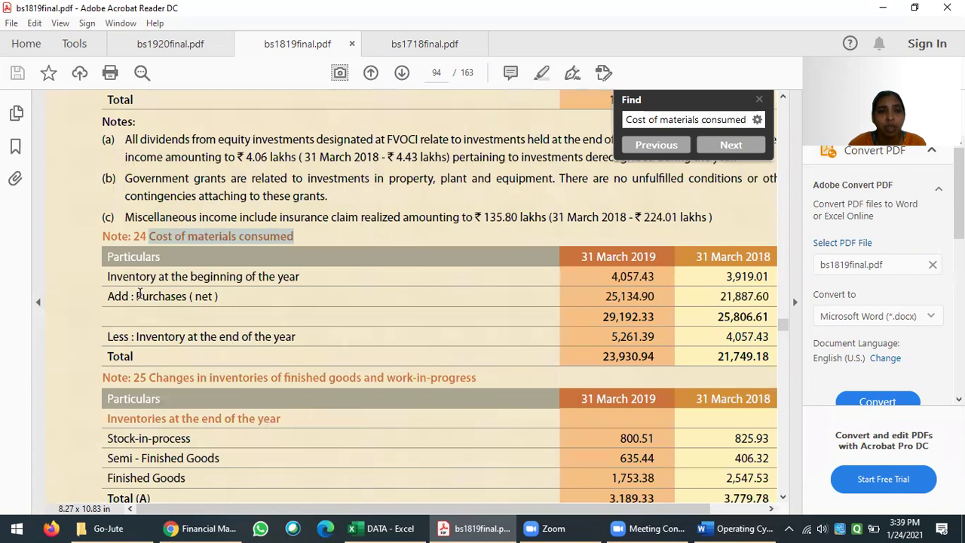
# Step: Examine the net purchases and the totals for 31 March 2019 and 31 March 2018 in Note 24
pyautogui.moveTo(140, 294); pyautogui.dragTo(232, 288)
pyautogui.hotkey('ctrl', 'a')
pyautogui.moveTo(603, 296); pyautogui.dragTo(747, 302)
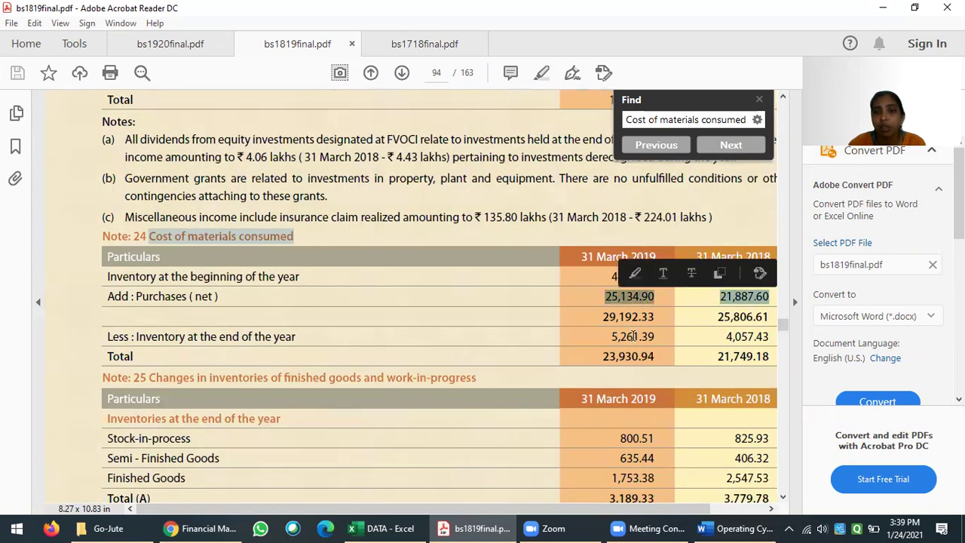
pyautogui.moveTo(602, 357); pyautogui.dragTo(758, 360)
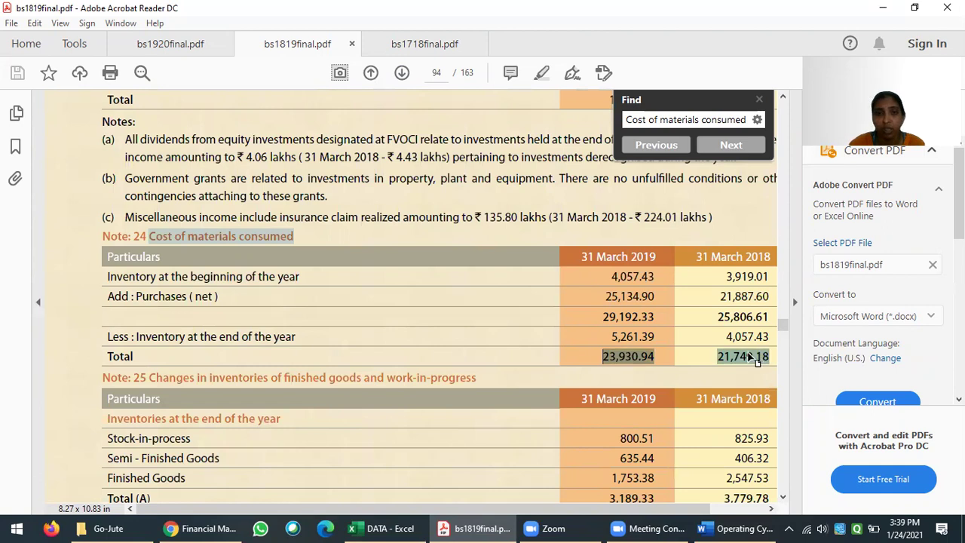
pyautogui.moveTo(186, 297); pyautogui.dragTo(749, 309)
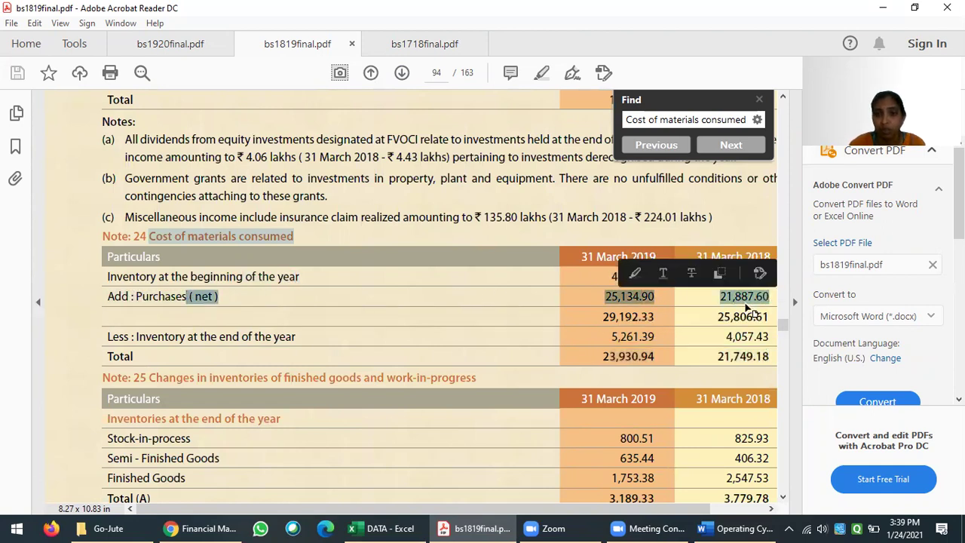
pyautogui.click(612, 302)
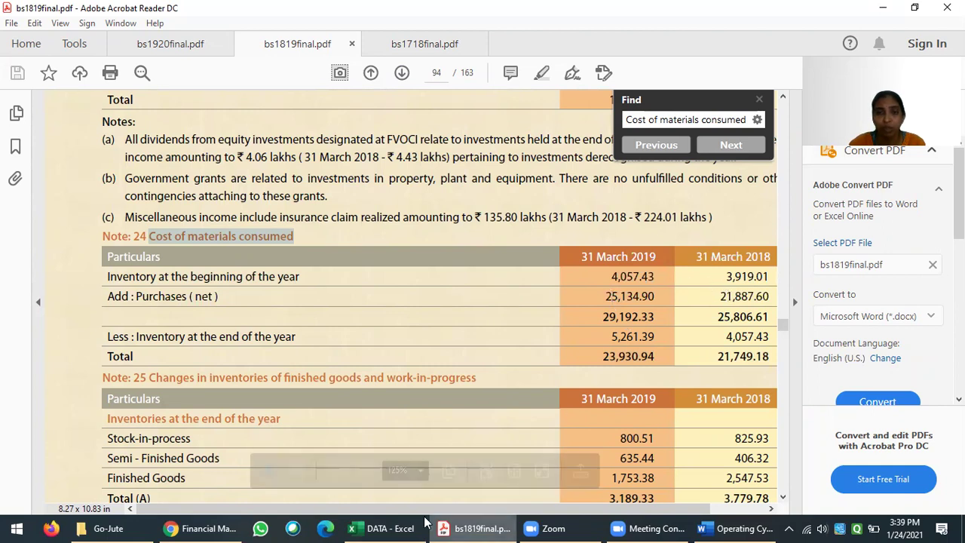
# Step: Return to Excel and review the 2019-18 and 2017-18 annual credit purchases in cells D6:E6
pyautogui.click(382, 527)
pyautogui.click(398, 317)
pyautogui.click(397, 307)
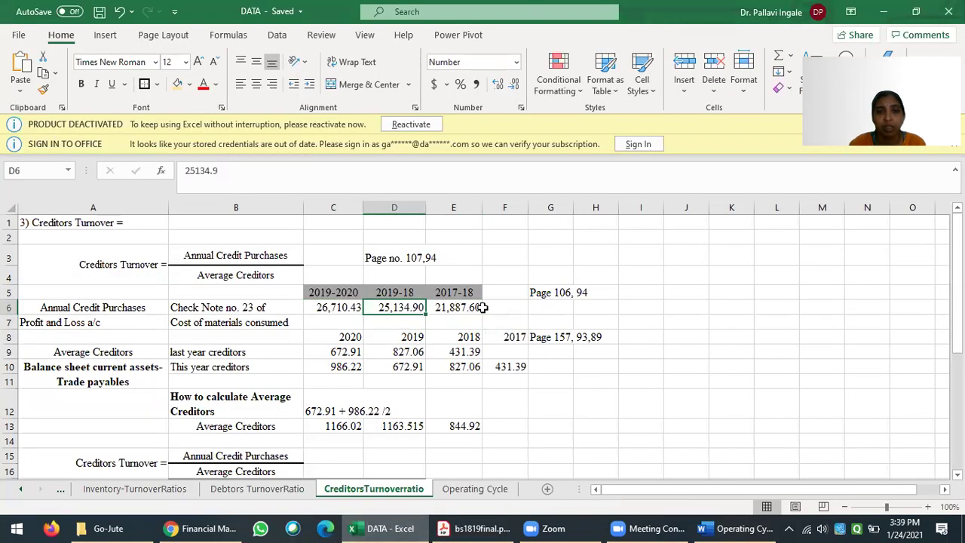
pyautogui.moveTo(398, 305); pyautogui.dragTo(460, 307)
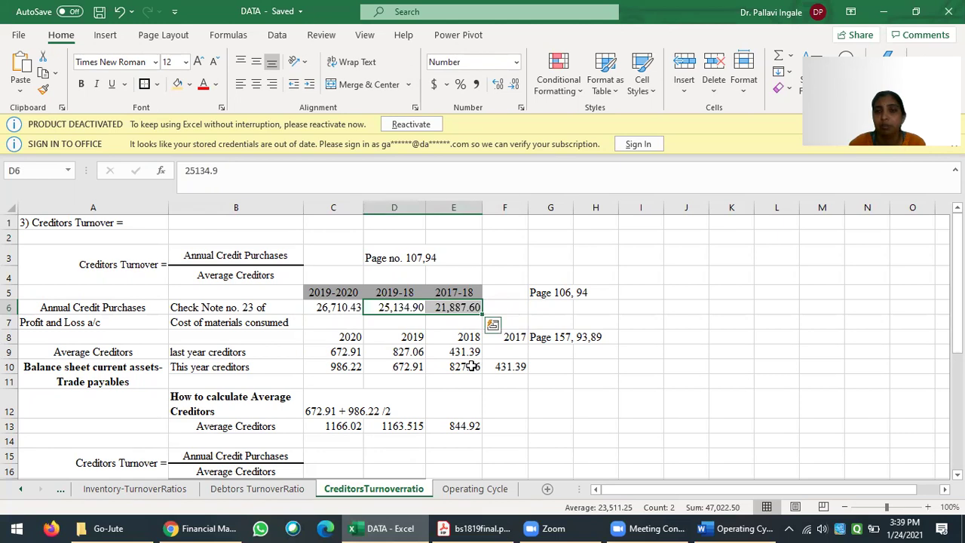
pyautogui.click(415, 383)
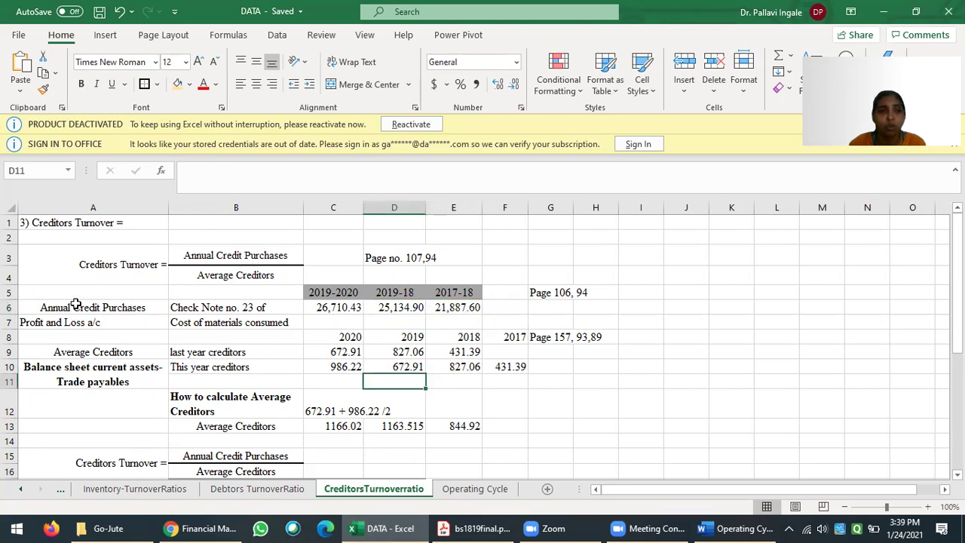
# Step: Fill the Annual Credit Purchases cell B3 and its data range B6:E7 with light gold
pyautogui.click(239, 254)
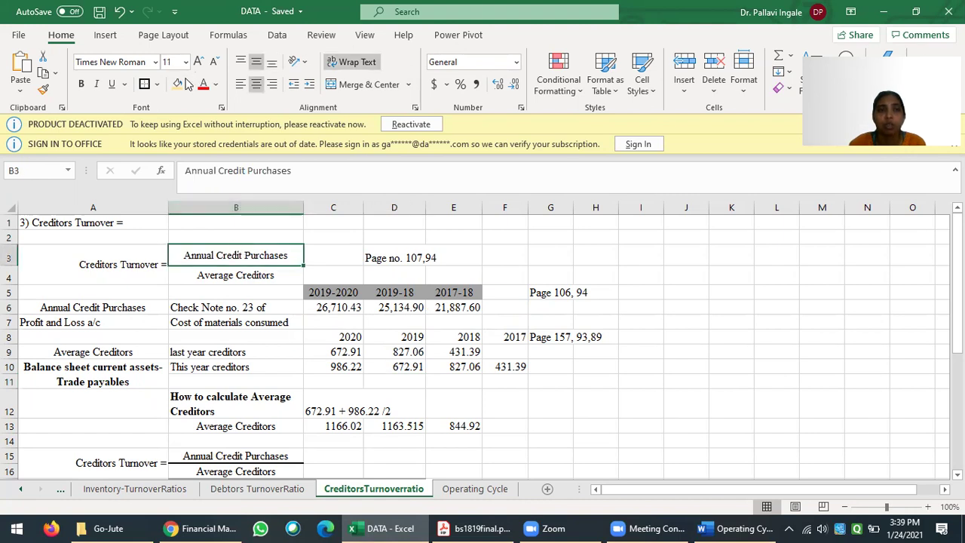
pyautogui.click(184, 85)
pyautogui.moveTo(247, 307); pyautogui.dragTo(456, 324)
pyautogui.click(184, 85)
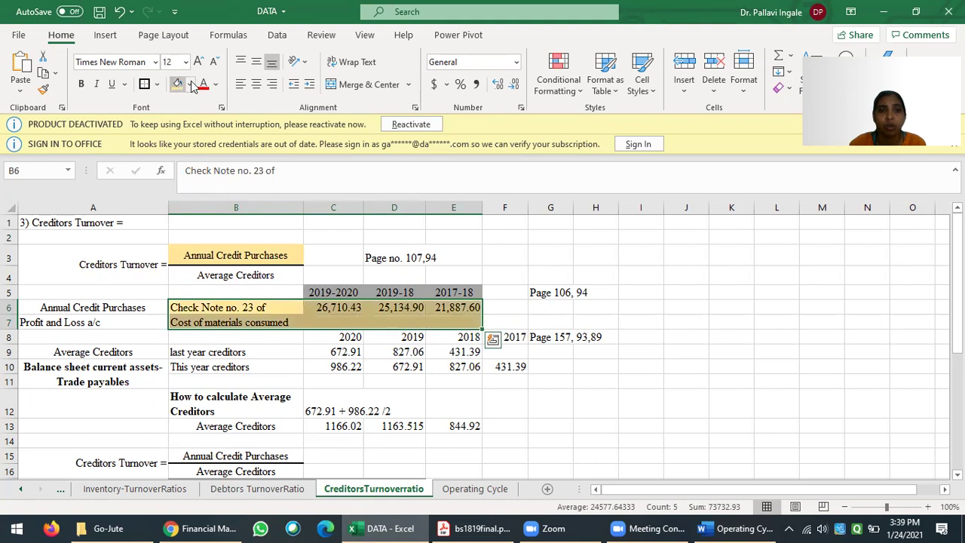
pyautogui.click(494, 408)
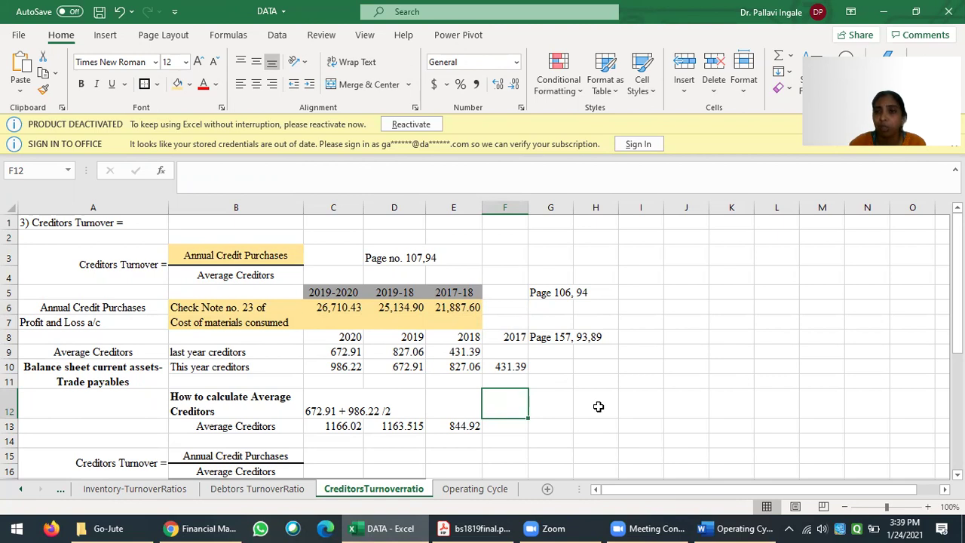
# Step: Fill the Average Creditors cells B4 and A9 with light green
pyautogui.click(228, 275)
pyautogui.click(189, 84)
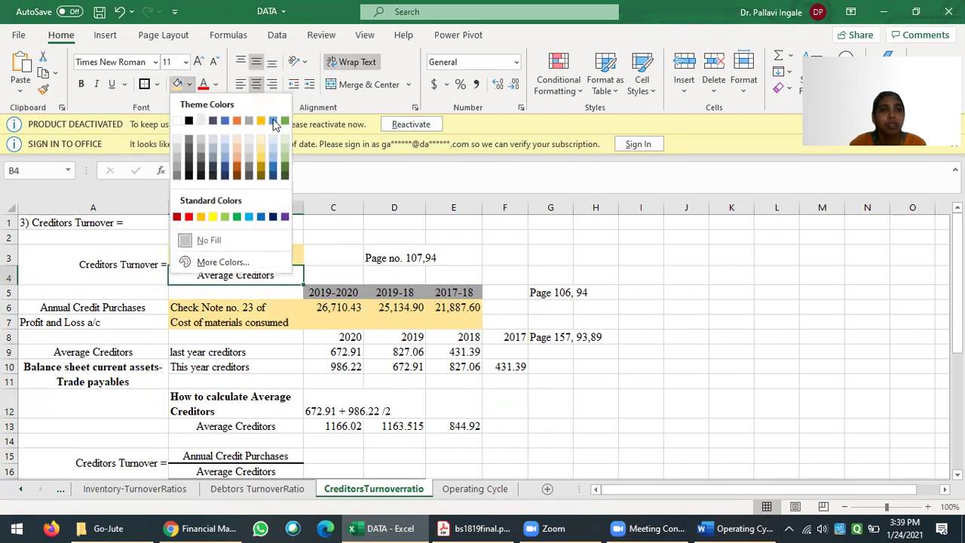
pyautogui.click(283, 152)
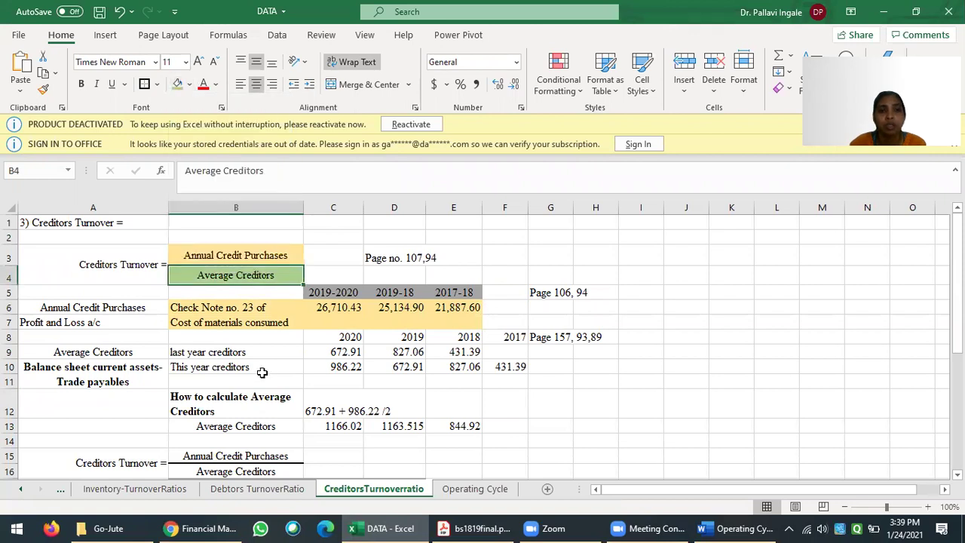
pyautogui.click(100, 351)
pyautogui.click(178, 83)
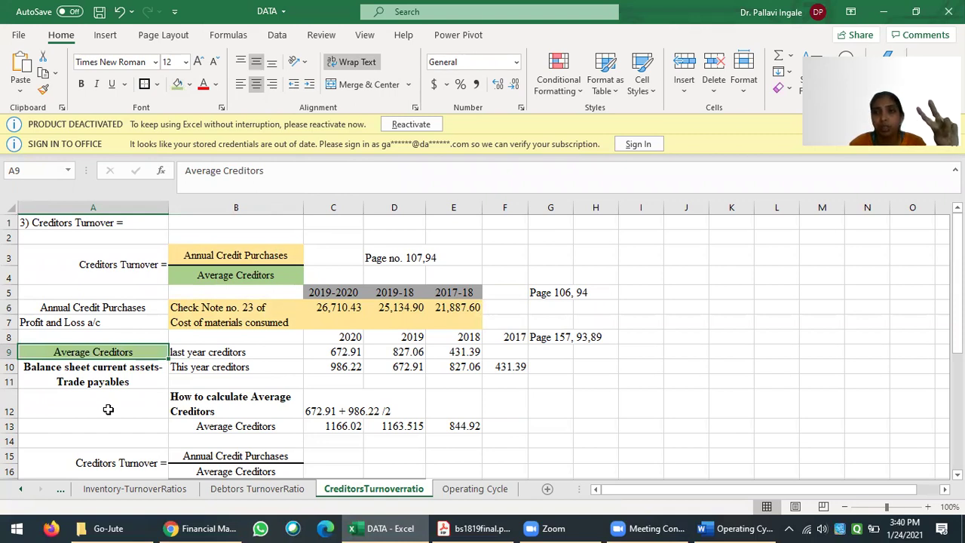
# Step: Copy the year headings from C5:E5 to C8:E8 above the creditors figures
pyautogui.moveTo(325, 294); pyautogui.dragTo(458, 291)
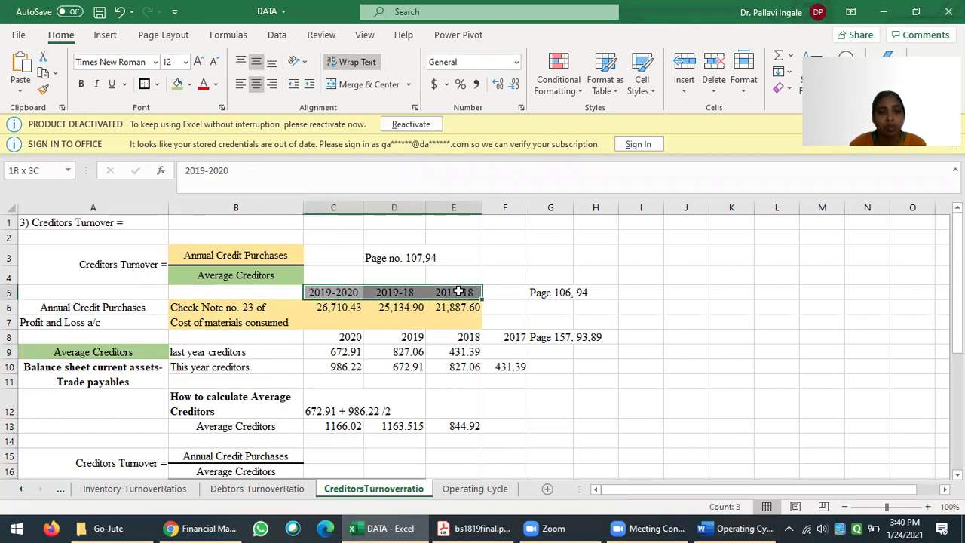
pyautogui.hotkey('ctrl', 'c')
pyautogui.click(358, 338)
pyautogui.hotkey('ctrl', 'v')
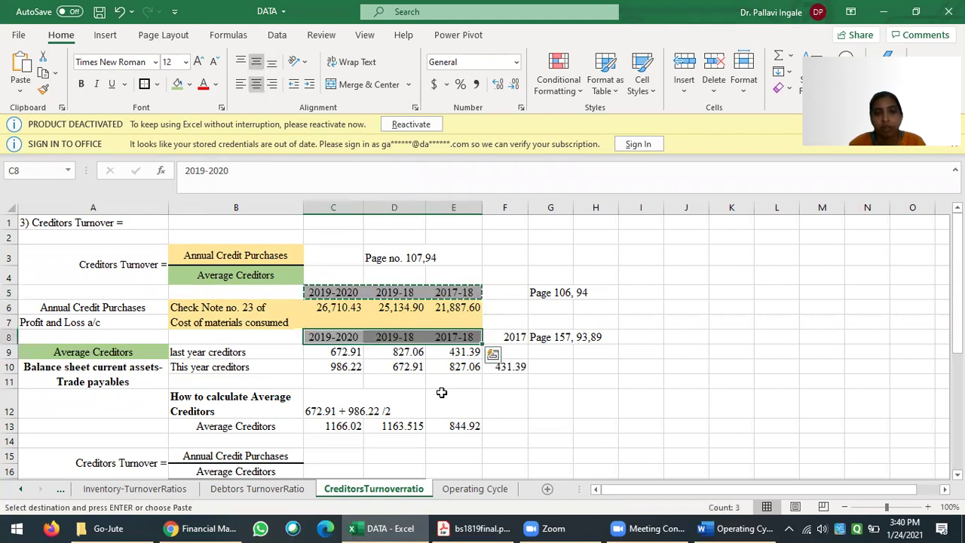
pyautogui.click(442, 391)
# Step: Enter 2016-17 as the heading in F8 and give it the same formatting as E8
pyautogui.click(504, 336)
pyautogui.write('2016-17')
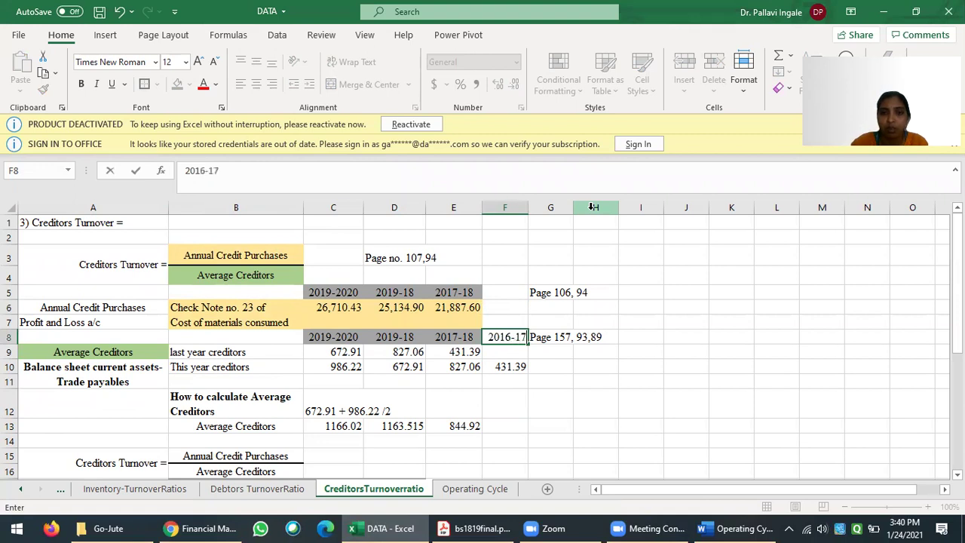
pyautogui.press('Return')
pyautogui.click(453, 337)
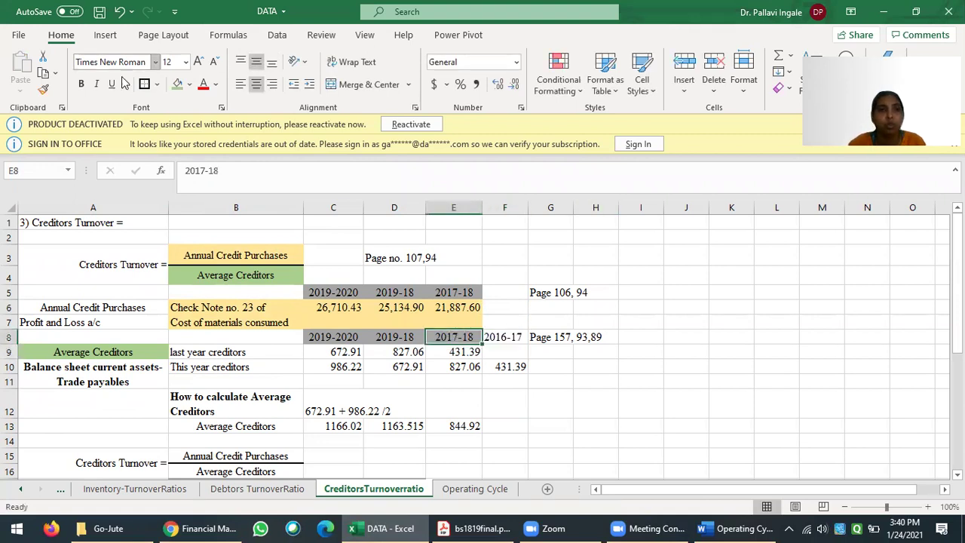
pyautogui.click(43, 89)
pyautogui.click(498, 337)
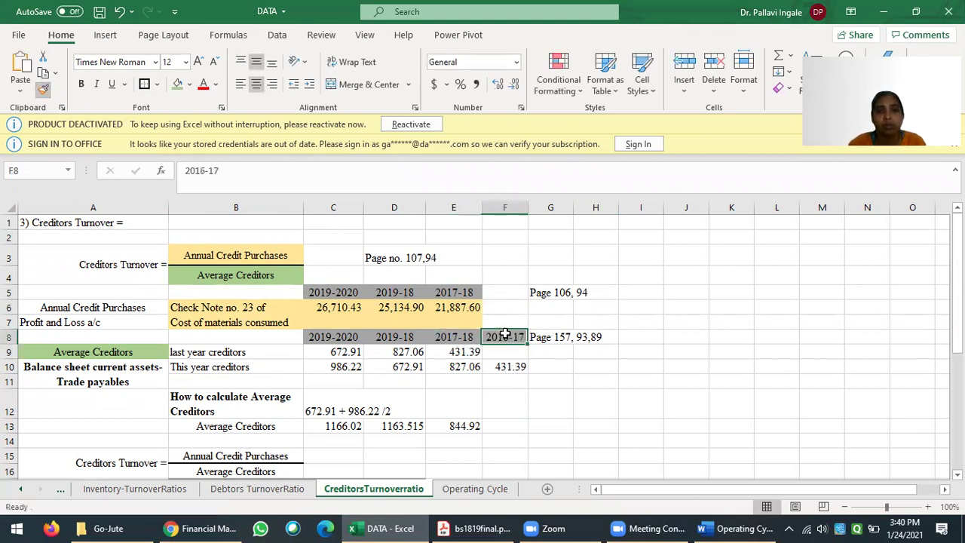
pyautogui.click(449, 365)
pyautogui.click(472, 437)
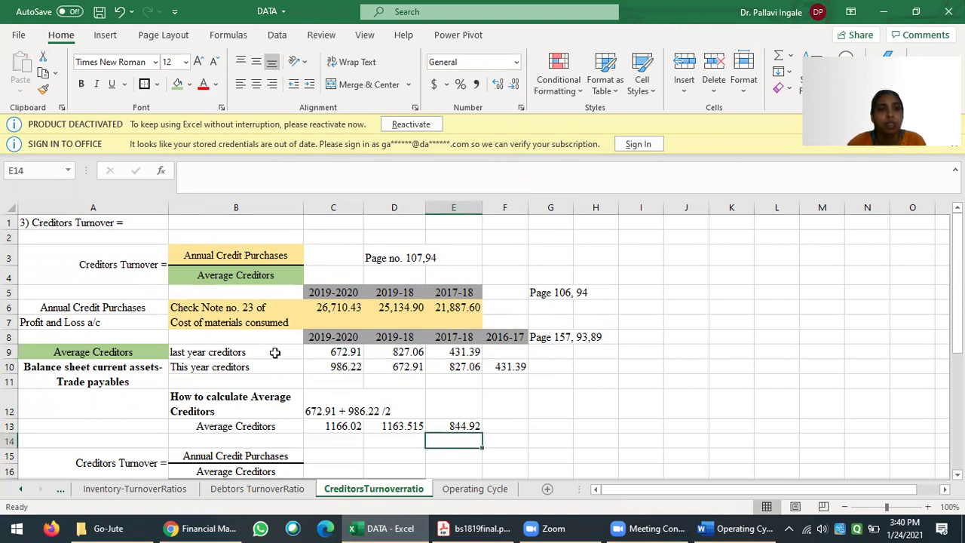
# Step: Review the last year and this year creditors rows and the Balance sheet Trade payables source label
pyautogui.click(235, 353)
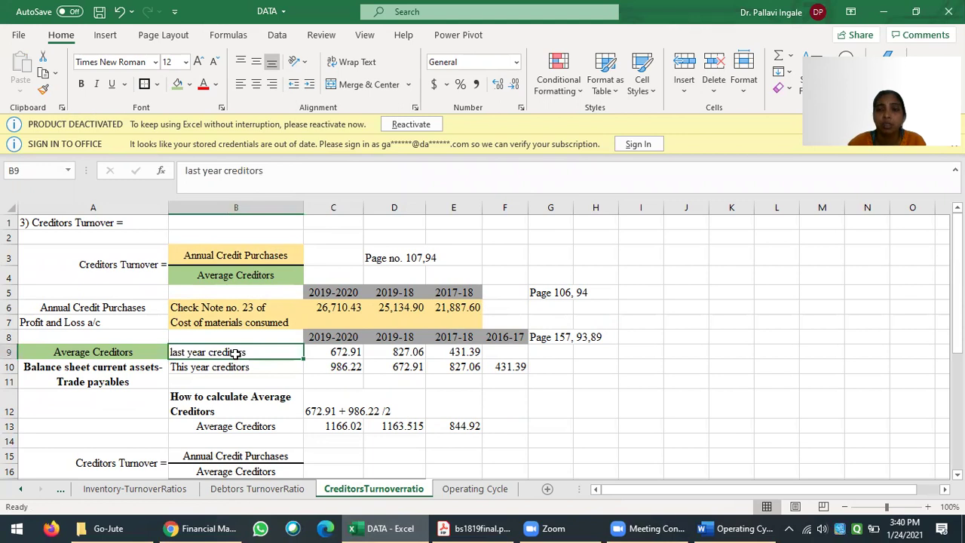
pyautogui.click(224, 367)
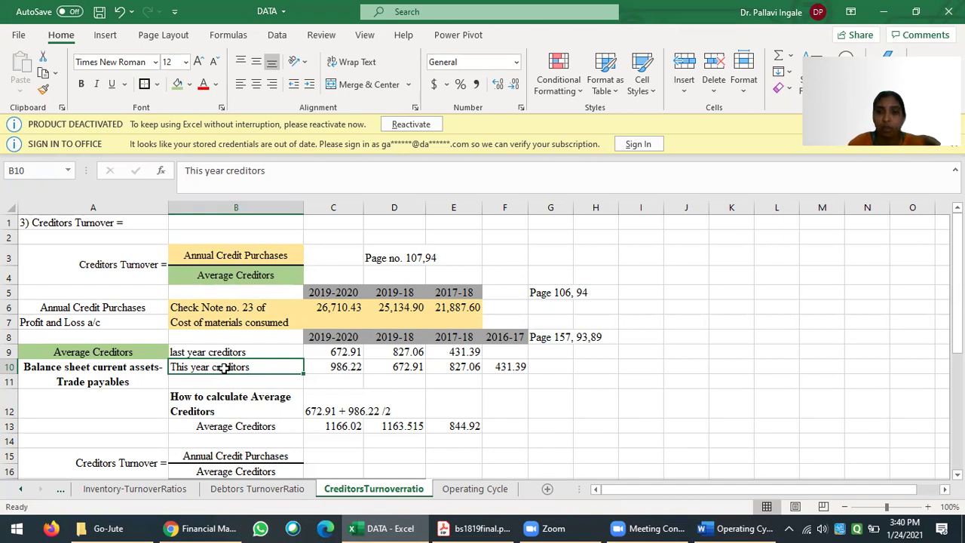
pyautogui.click(341, 355)
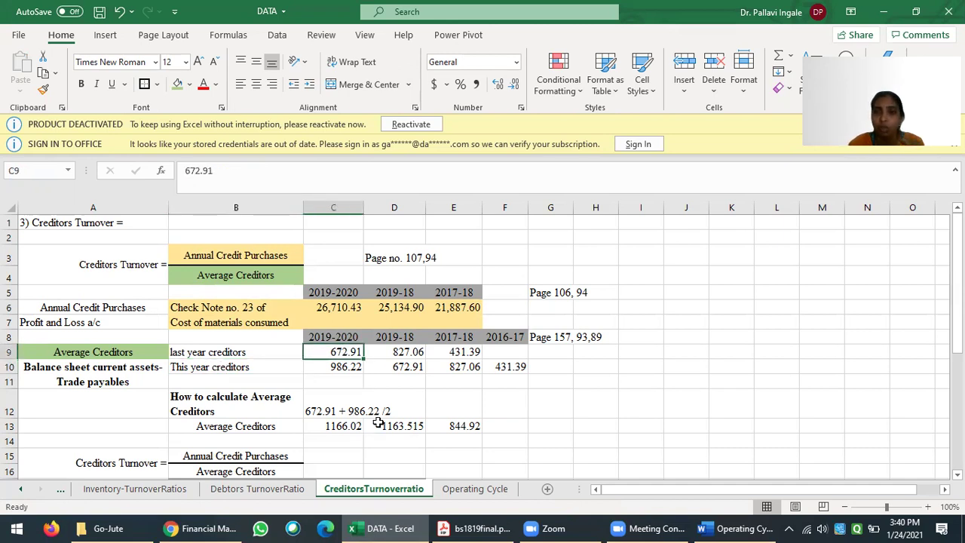
pyautogui.click(151, 379)
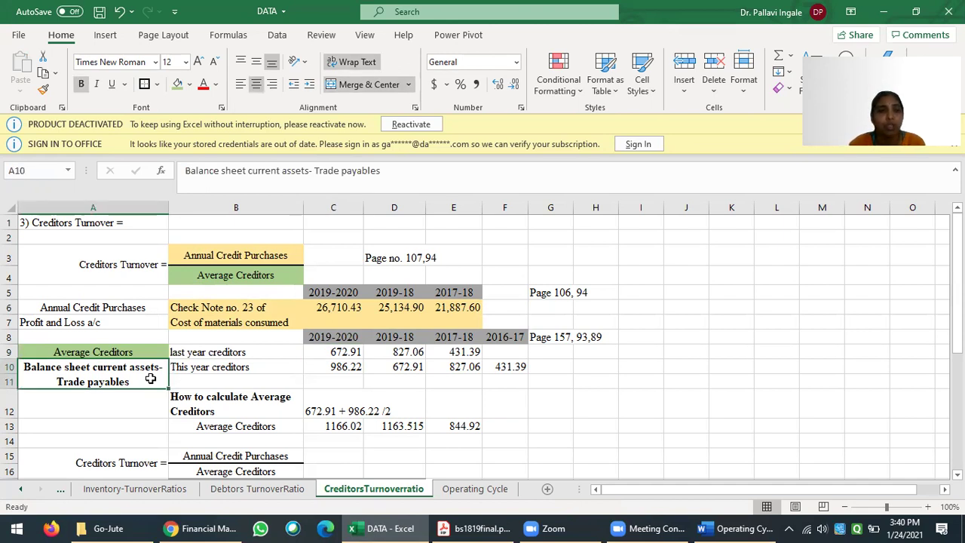
# Step: Switch to bs1920final.pdf and go to the Standalone Balance Sheet on page 78
pyautogui.click(478, 528)
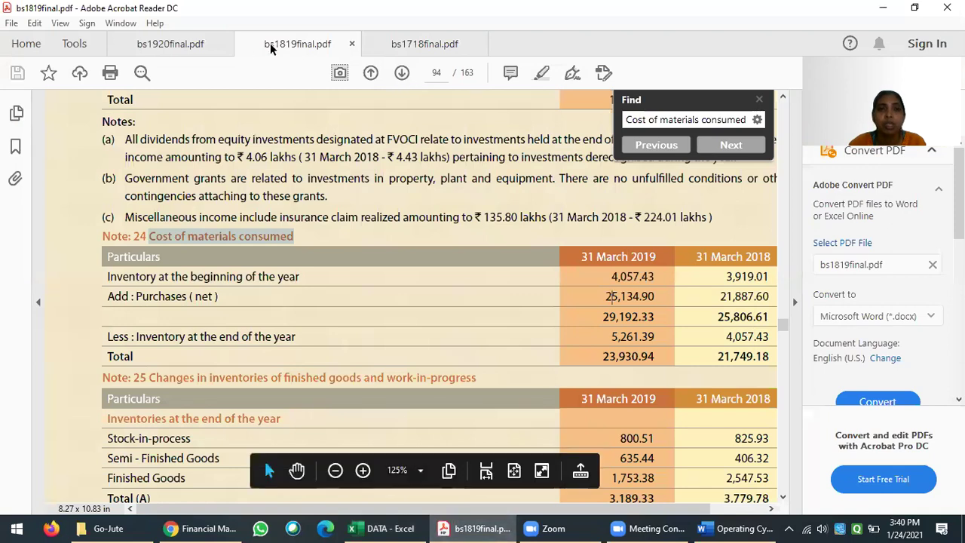
pyautogui.click(178, 40)
pyautogui.click(445, 73)
pyautogui.write('78')
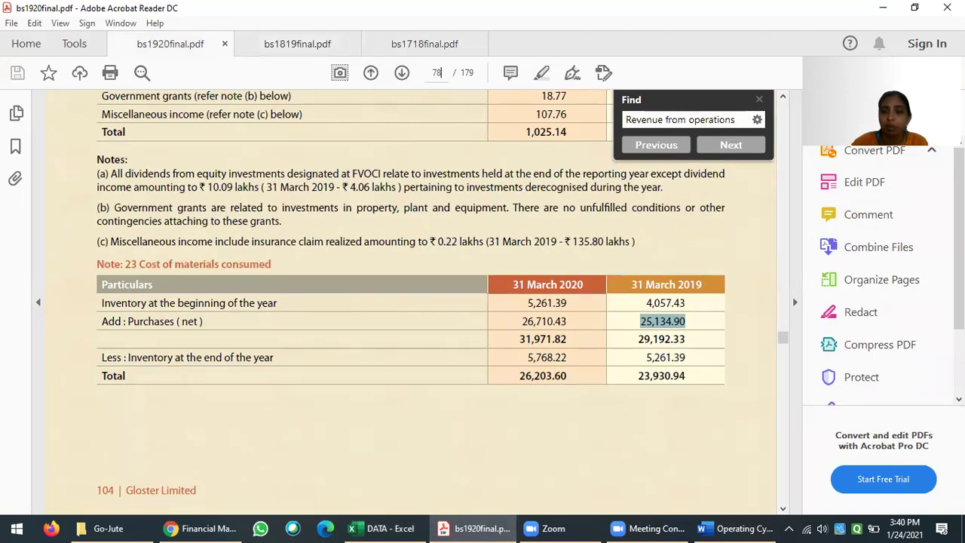
pyautogui.press('Return')
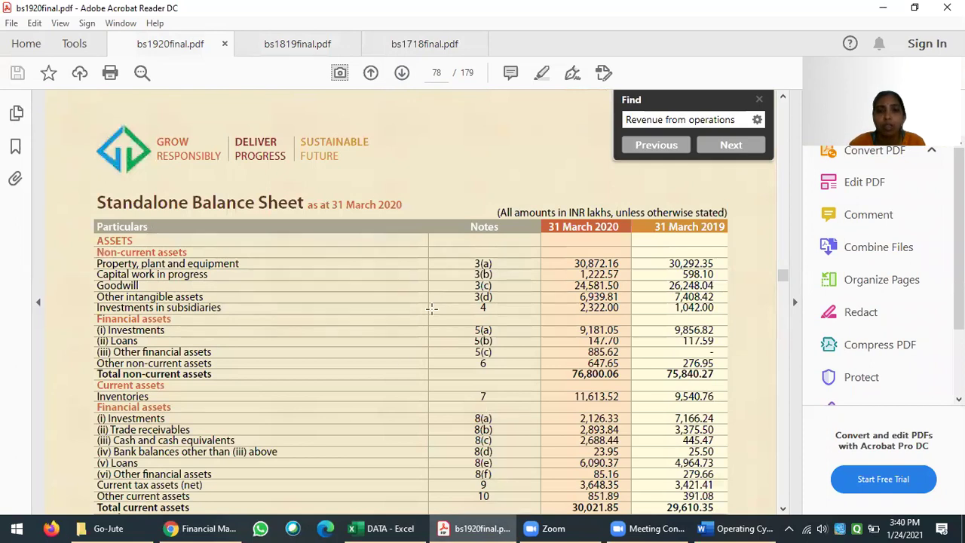
# Step: Locate Trade payables under current liabilities in the Standalone Balance Sheet and check its note number
pyautogui.scroll(-10, 431, 307)
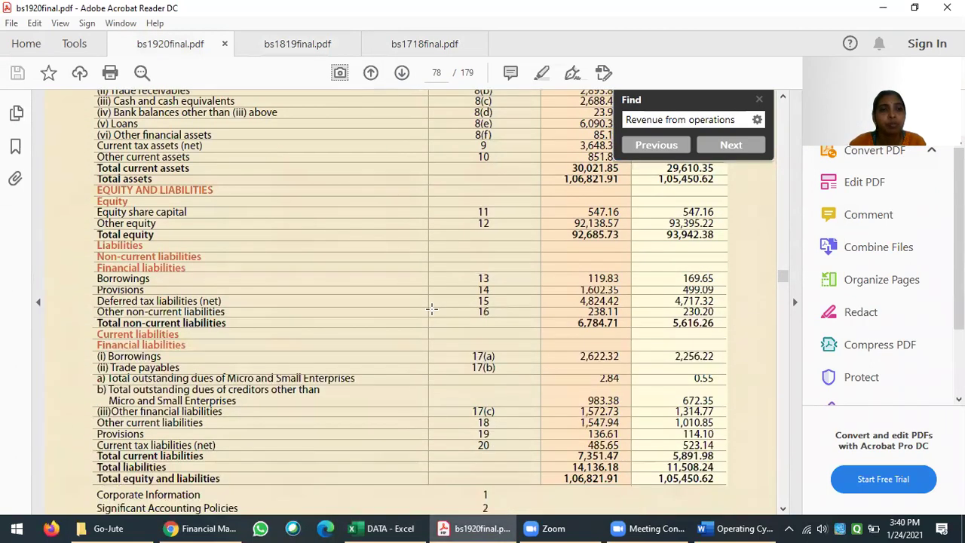
pyautogui.scroll(-1, 431, 307)
pyautogui.moveTo(111, 333); pyautogui.dragTo(512, 325)
pyautogui.click(461, 344)
pyautogui.click(475, 347)
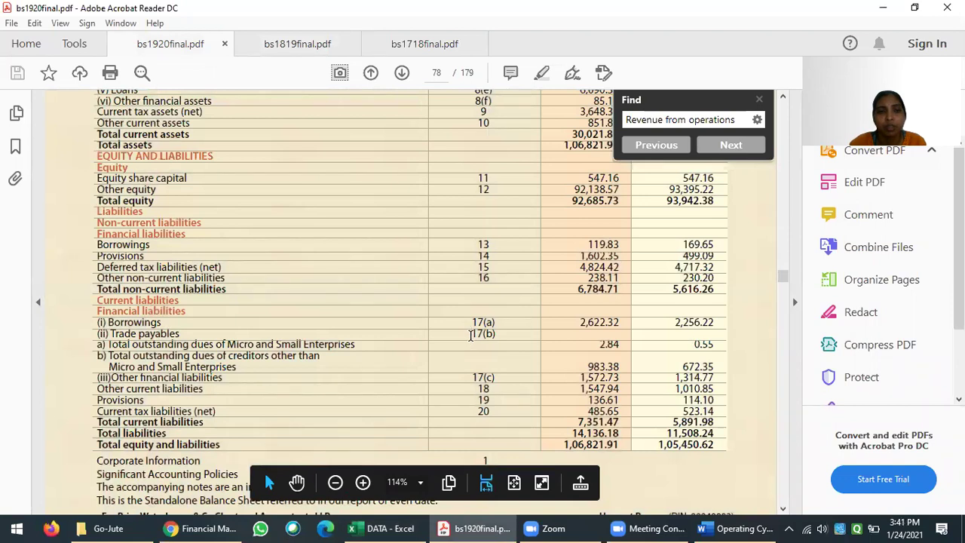
# Step: Compare the 2019-2020 this year creditors figure in Excel's C10 with the two Trade payables amounts in the bs1920final.pdf balance sheet
pyautogui.click(390, 527)
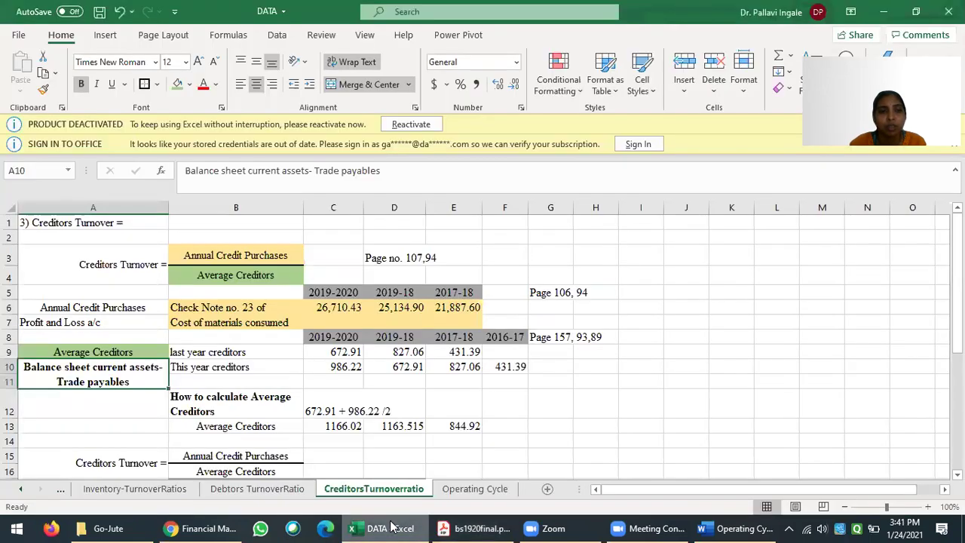
pyautogui.click(331, 367)
pyautogui.click(475, 528)
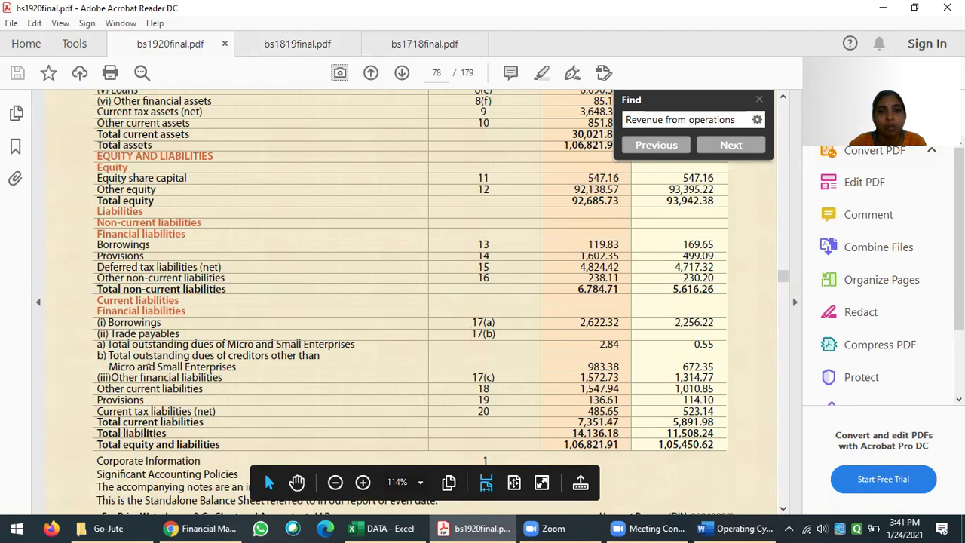
pyautogui.moveTo(599, 344); pyautogui.dragTo(619, 344)
pyautogui.moveTo(583, 375)
pyautogui.mouseDown()
pyautogui.moveTo(617, 364)
pyautogui.moveTo(581, 367)
pyautogui.mouseUp()
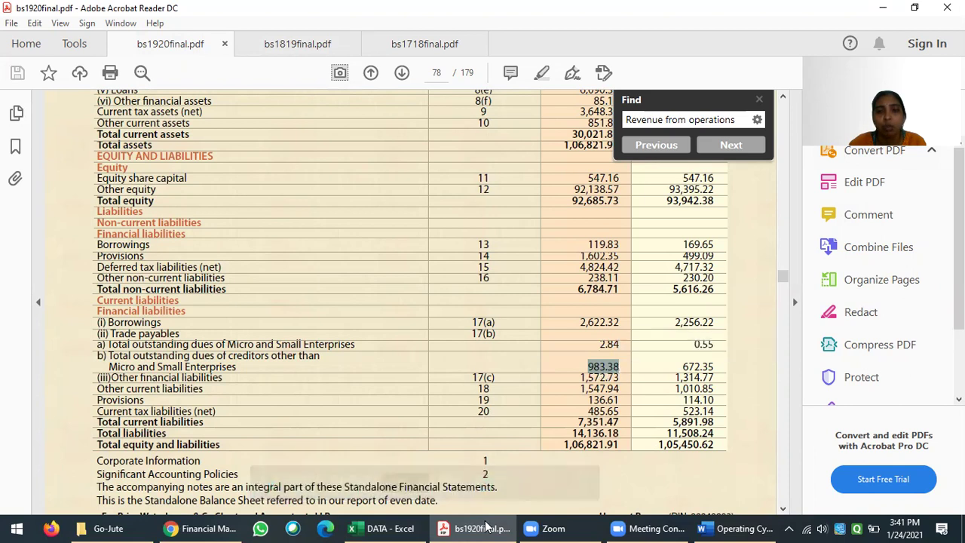
# Step: Recheck C10 in Excel, then highlight both current-year Trade payables amounts and their note reference 17(b) in the PDF balance sheet
pyautogui.click(381, 527)
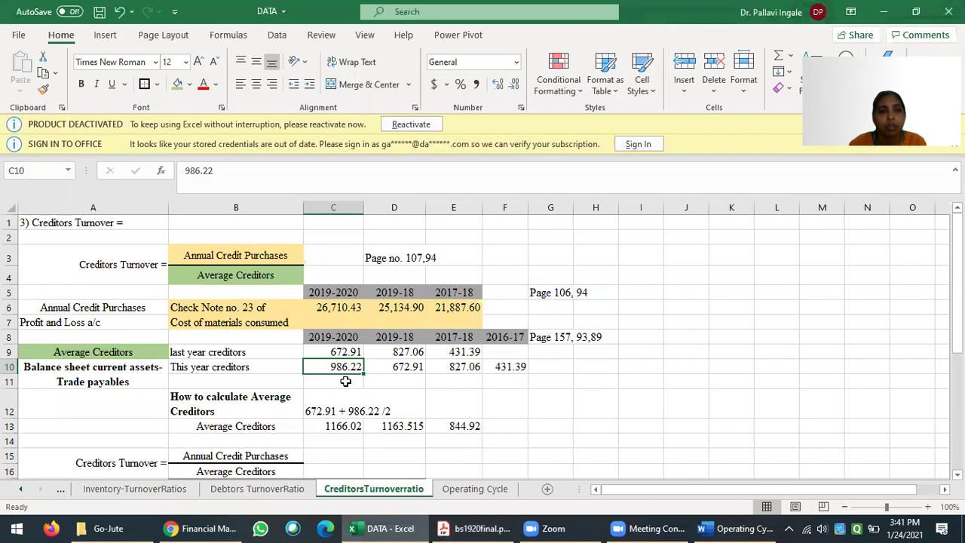
pyautogui.click(355, 409)
pyautogui.click(356, 366)
pyautogui.click(482, 528)
pyautogui.moveTo(598, 343); pyautogui.dragTo(617, 362)
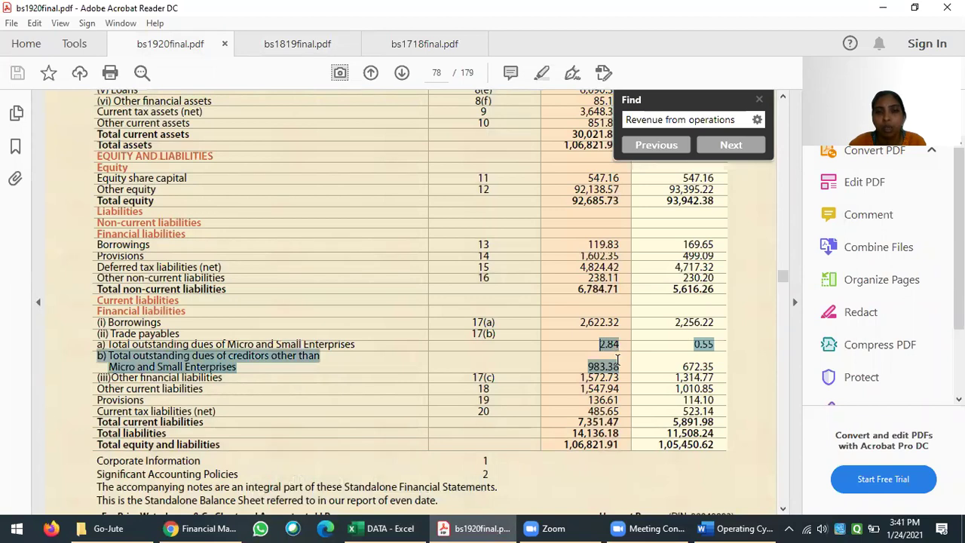
pyautogui.moveTo(618, 362); pyautogui.dragTo(618, 361)
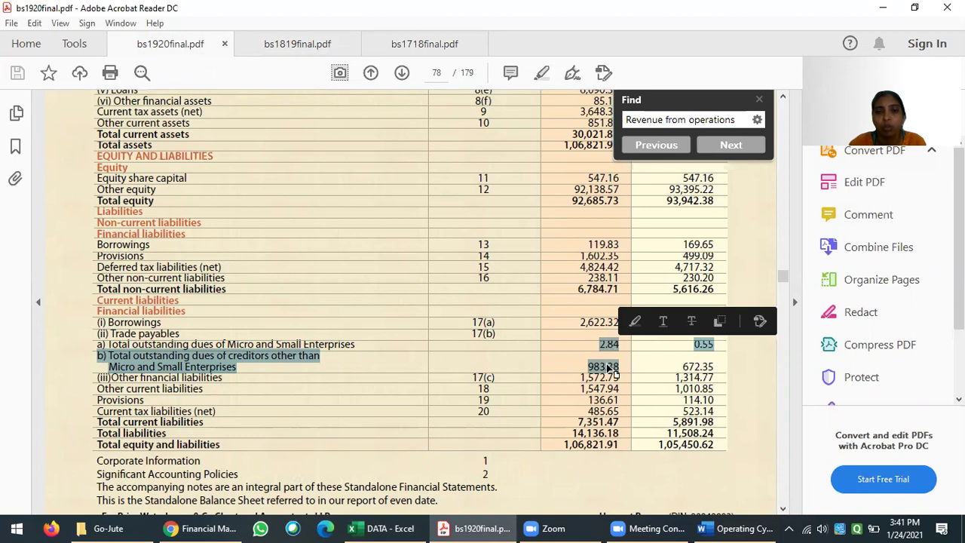
pyautogui.click(608, 367)
pyautogui.moveTo(474, 334); pyautogui.dragTo(496, 334)
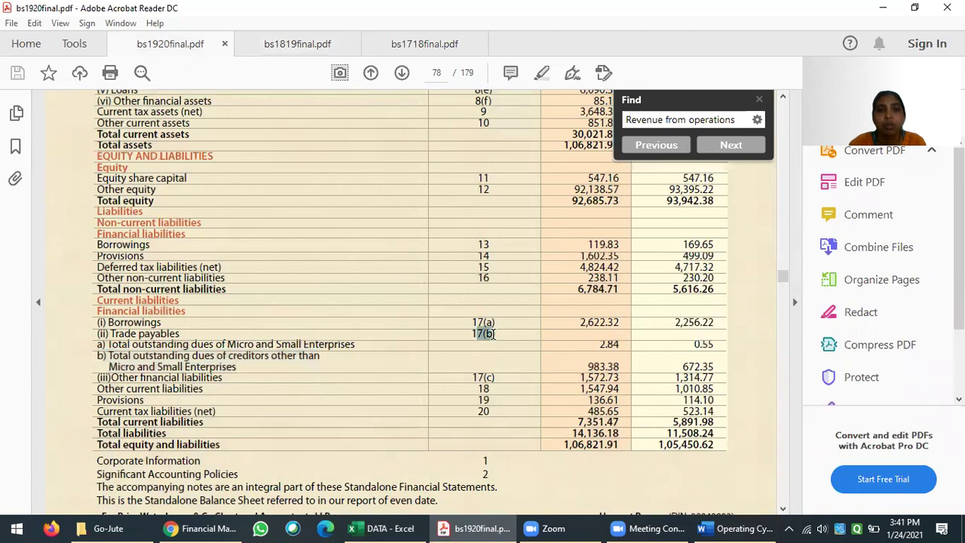
# Step: Check the creditors page reference in Excel's G8, then go to page 157 of bs1920final.pdf and find the Trade payables note
pyautogui.click(352, 528)
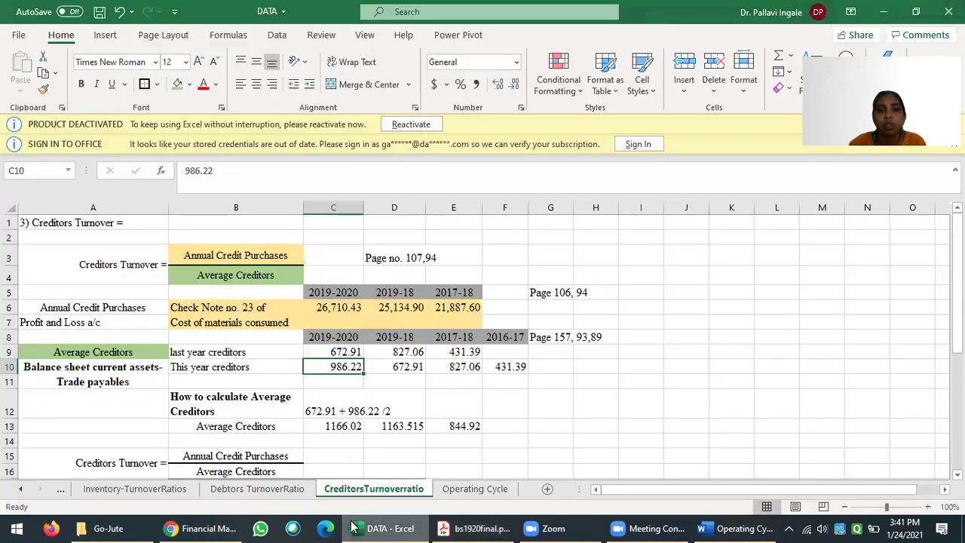
pyautogui.click(547, 342)
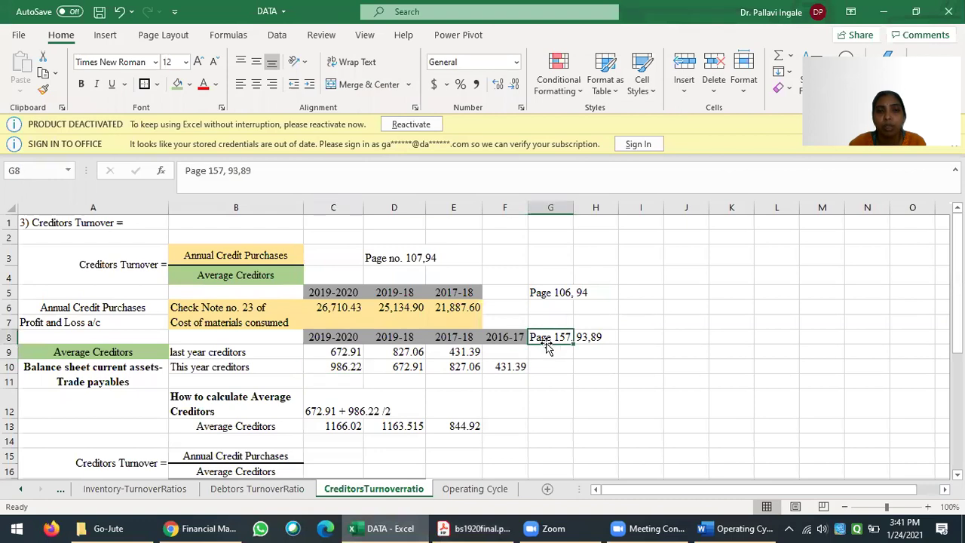
pyautogui.click(475, 527)
pyautogui.write('157')
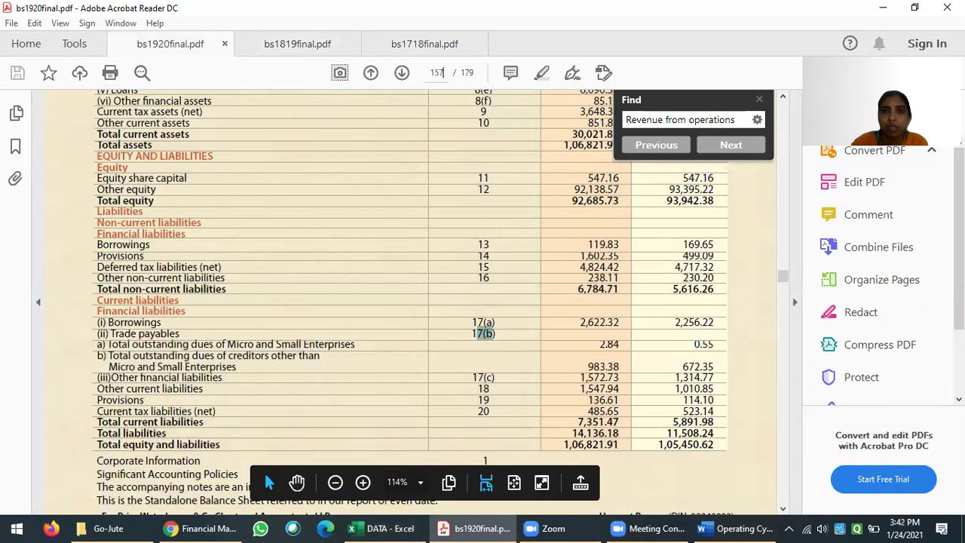
pyautogui.press('Return')
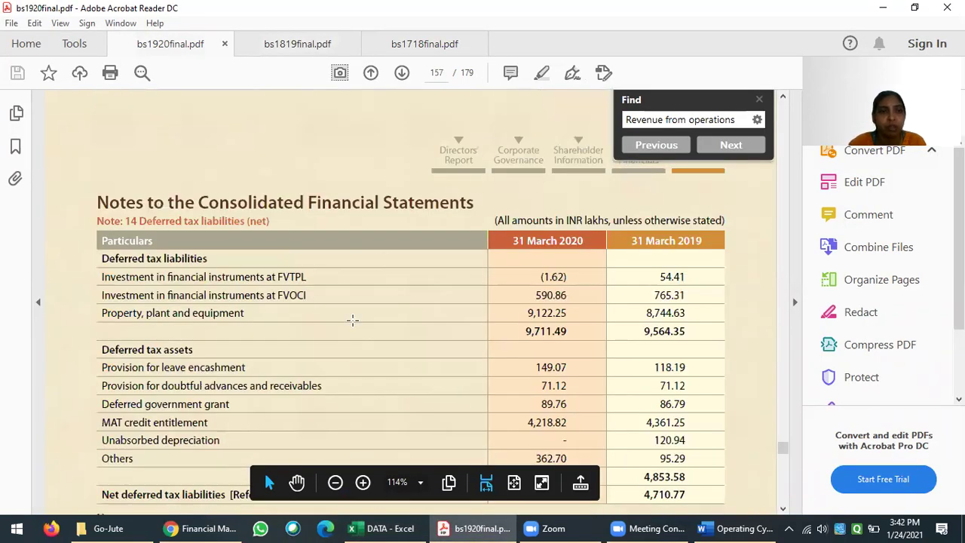
pyautogui.scroll(-4, 355, 323)
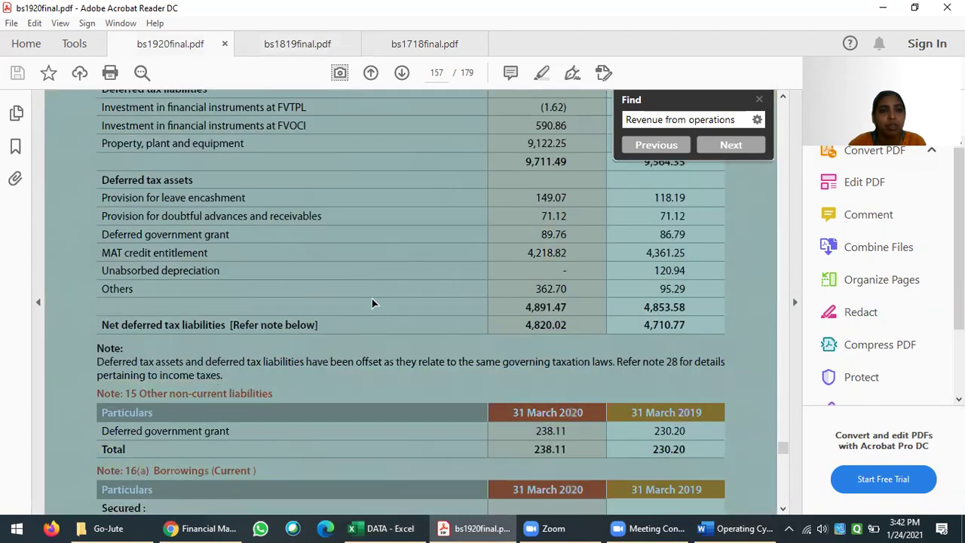
pyautogui.scroll(-3, 348, 355)
pyautogui.scroll(-5, 348, 354)
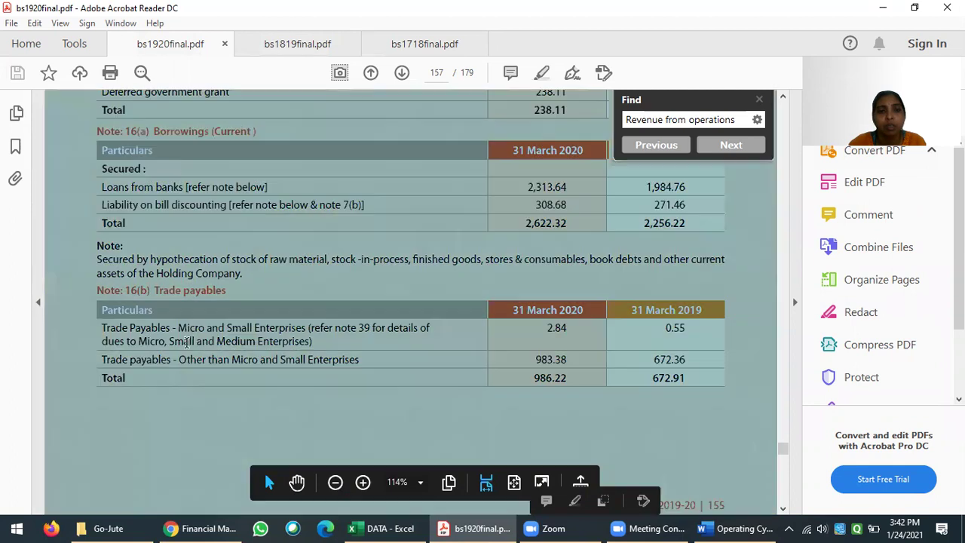
pyautogui.click(187, 341)
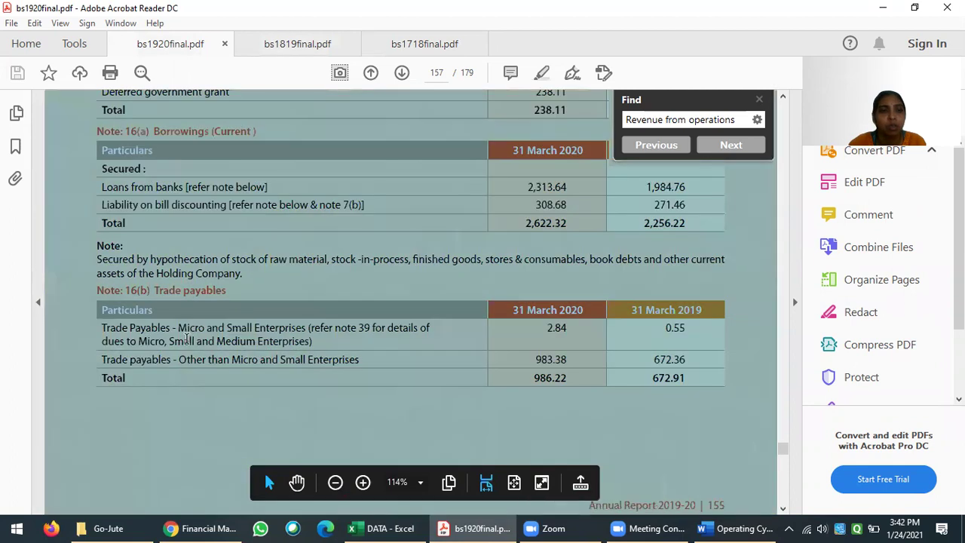
# Step: Highlight the Note 16(b) Trade payables heading and its total for 31 March 2020
pyautogui.moveTo(126, 291); pyautogui.dragTo(226, 291)
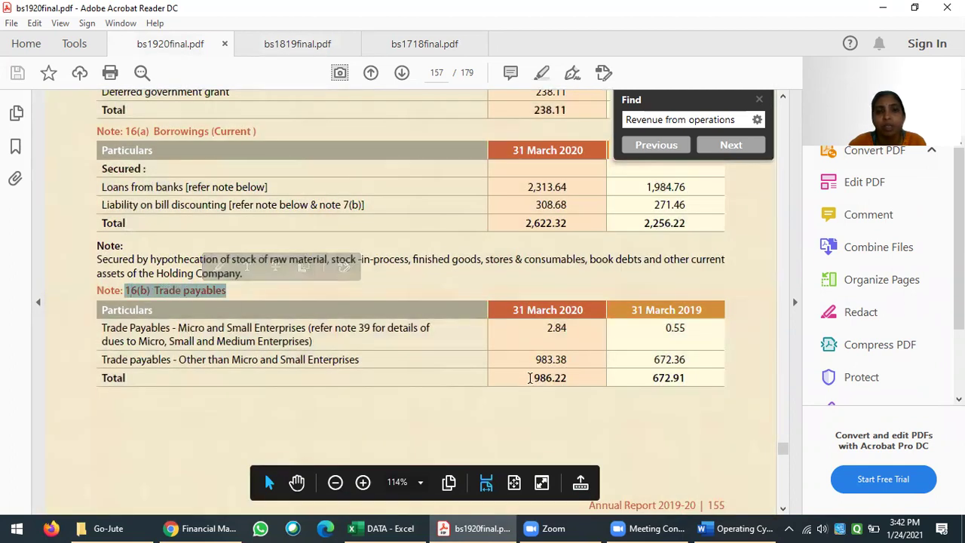
pyautogui.moveTo(533, 377); pyautogui.dragTo(566, 375)
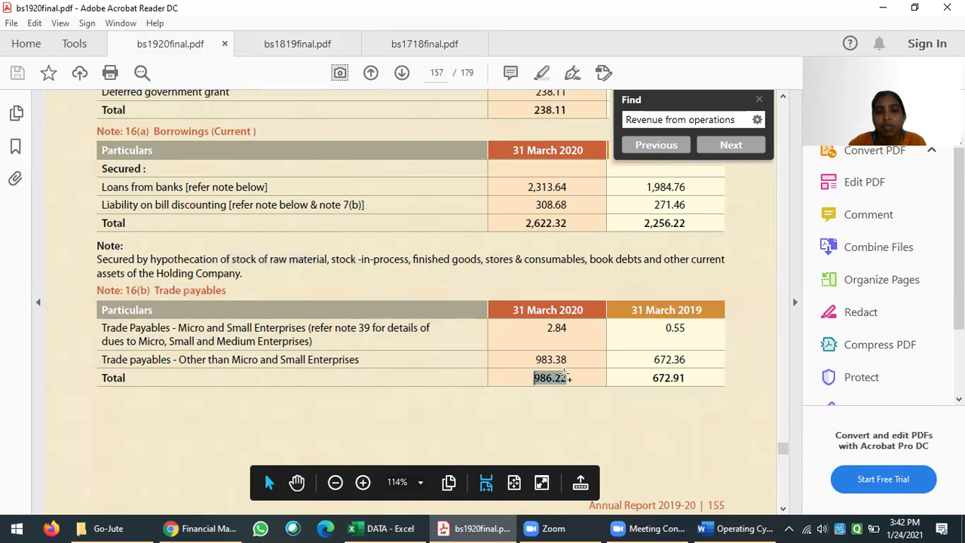
pyautogui.scroll(-2, 555, 399)
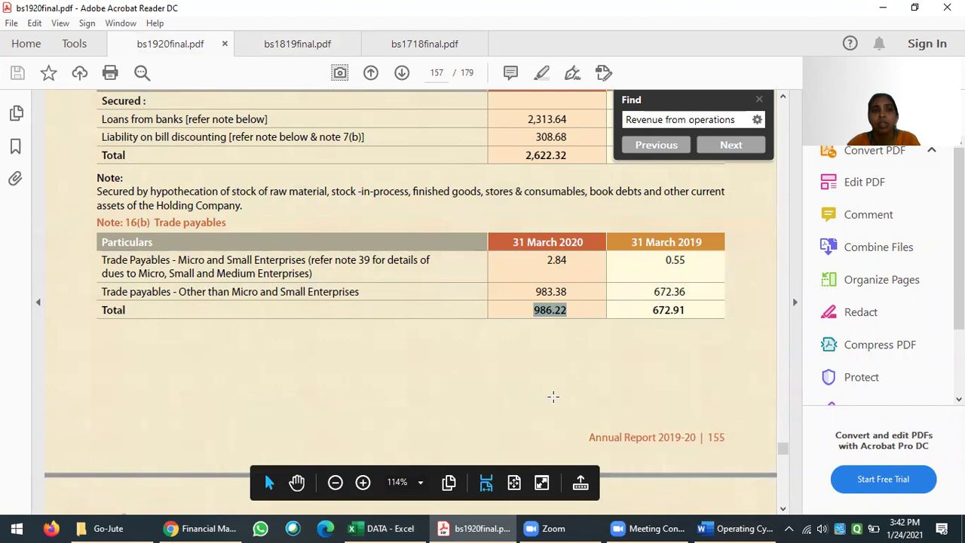
pyautogui.scroll(1, 553, 396)
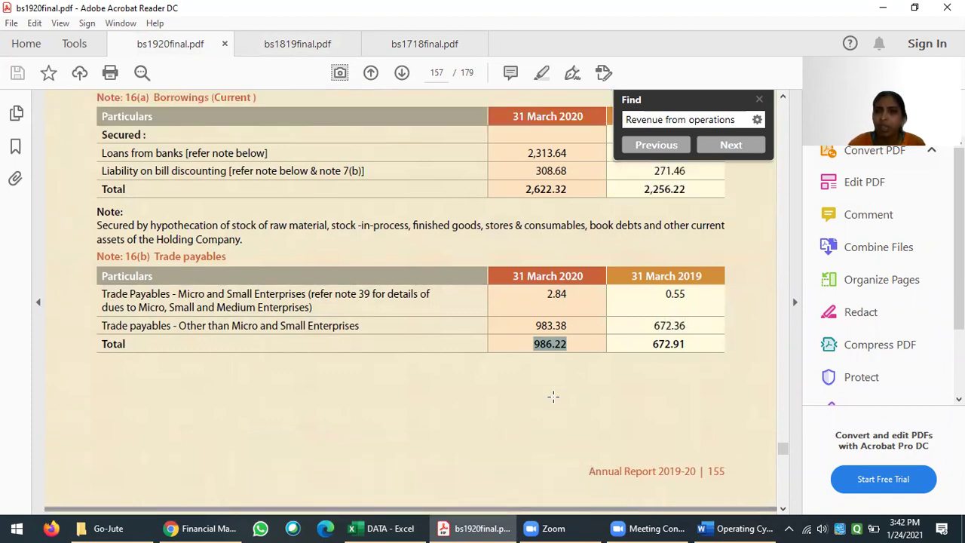
pyautogui.moveTo(154, 256); pyautogui.dragTo(227, 258)
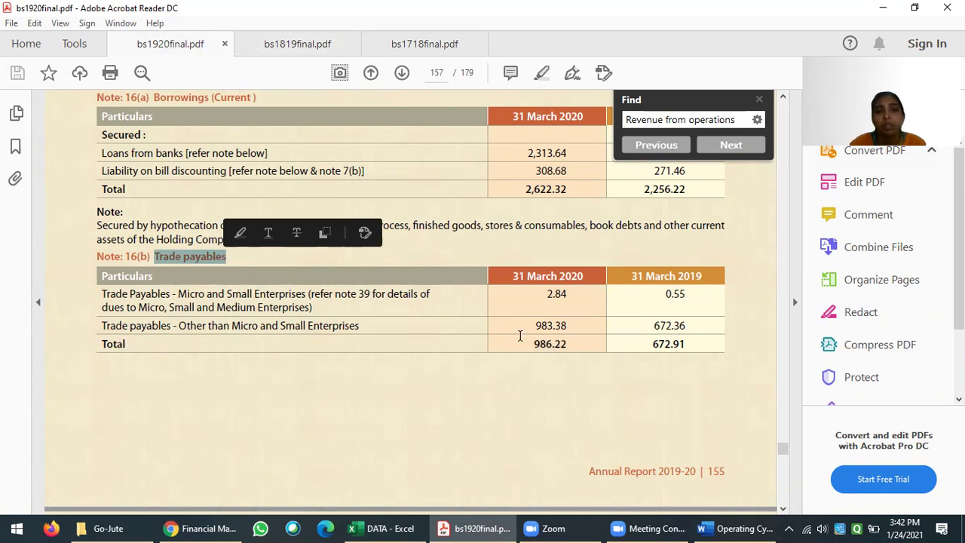
pyautogui.moveTo(535, 344); pyautogui.dragTo(570, 344)
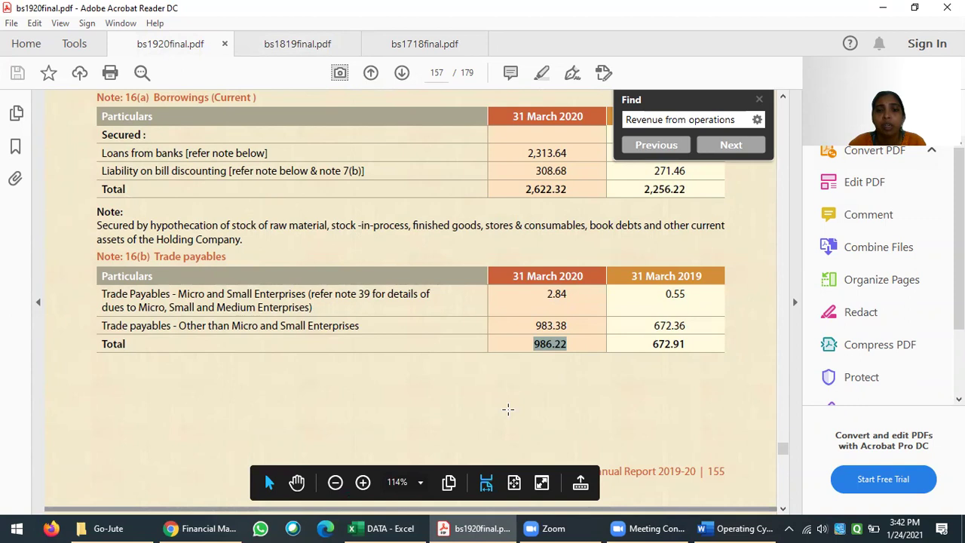
# Step: Check C10 in Excel, highlight the 31 March 2019 Trade payables total in the PDF, and return to the worksheet
pyautogui.click(380, 528)
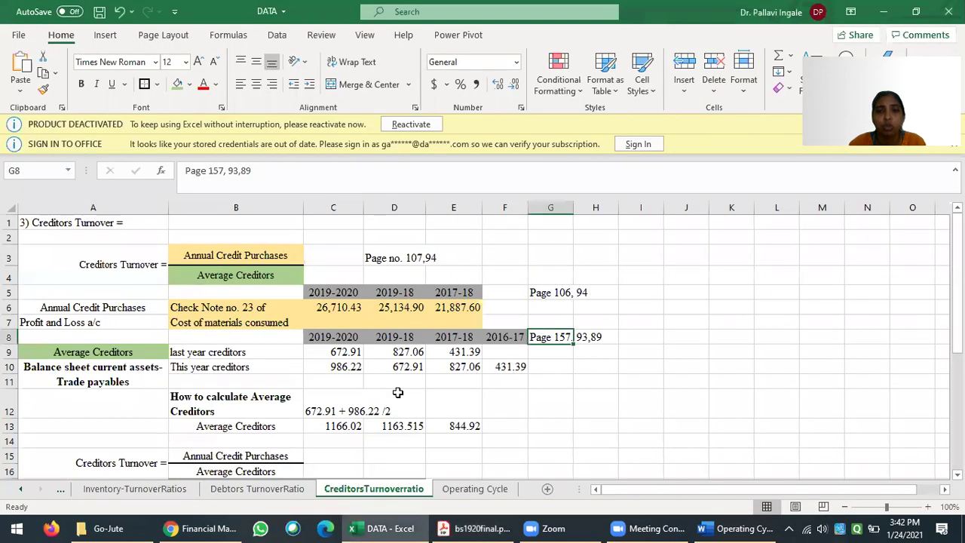
pyautogui.click(344, 367)
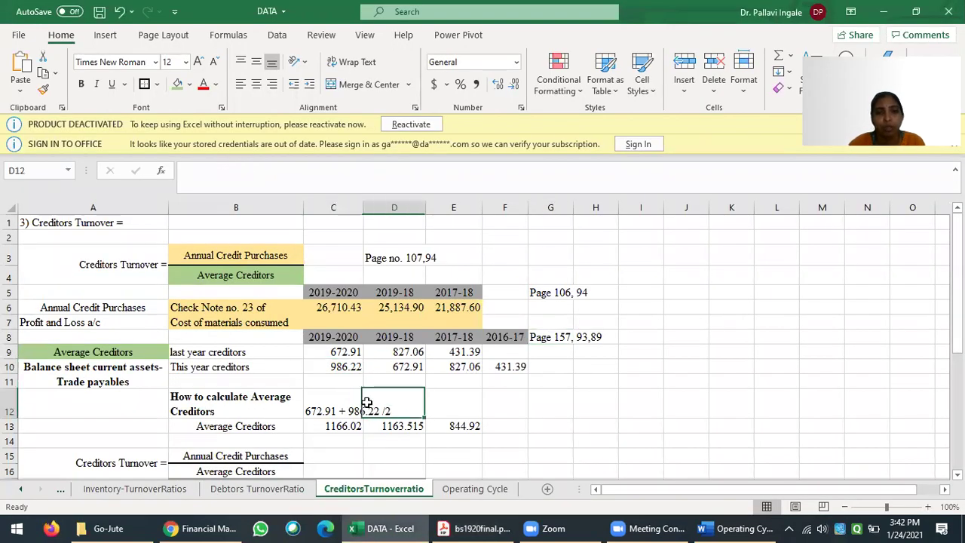
pyautogui.click(476, 528)
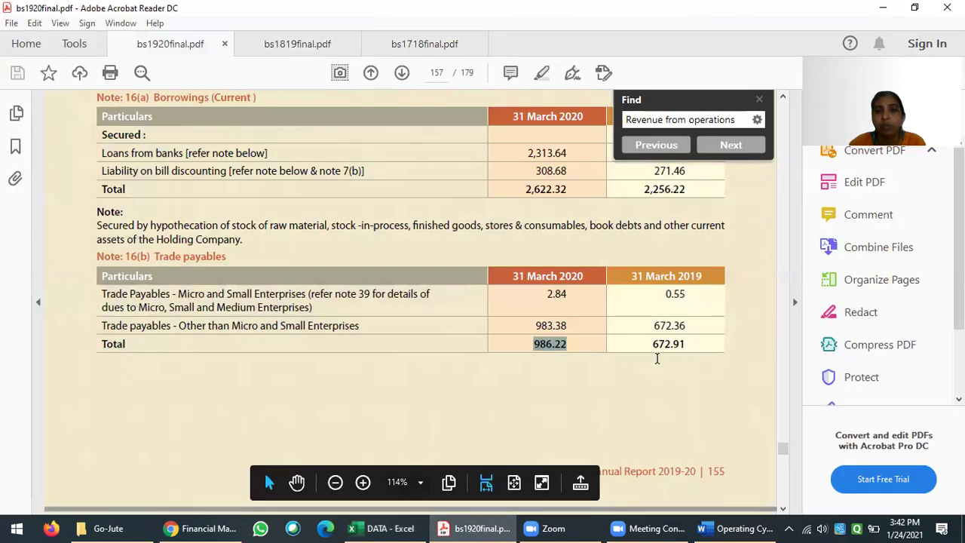
pyautogui.moveTo(649, 344); pyautogui.dragTo(687, 343)
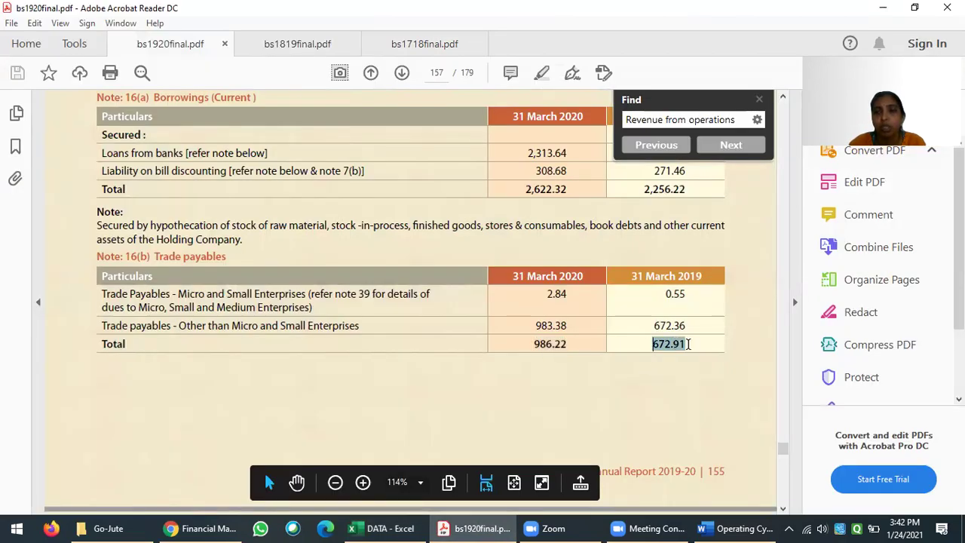
pyautogui.click(382, 527)
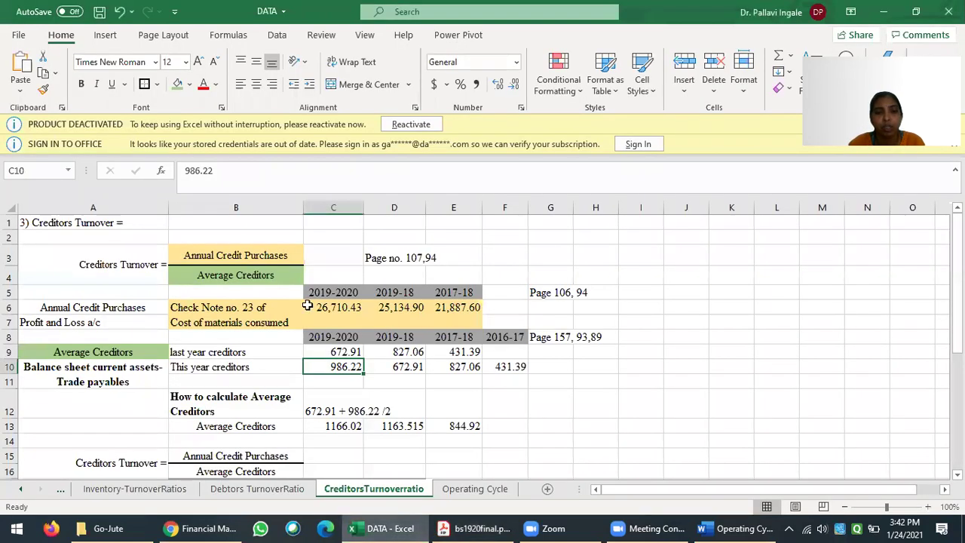
# Step: Fill the 2019-2020 last year creditors cell C9 and the matching this year creditors cell D10 with yellow
pyautogui.click(338, 352)
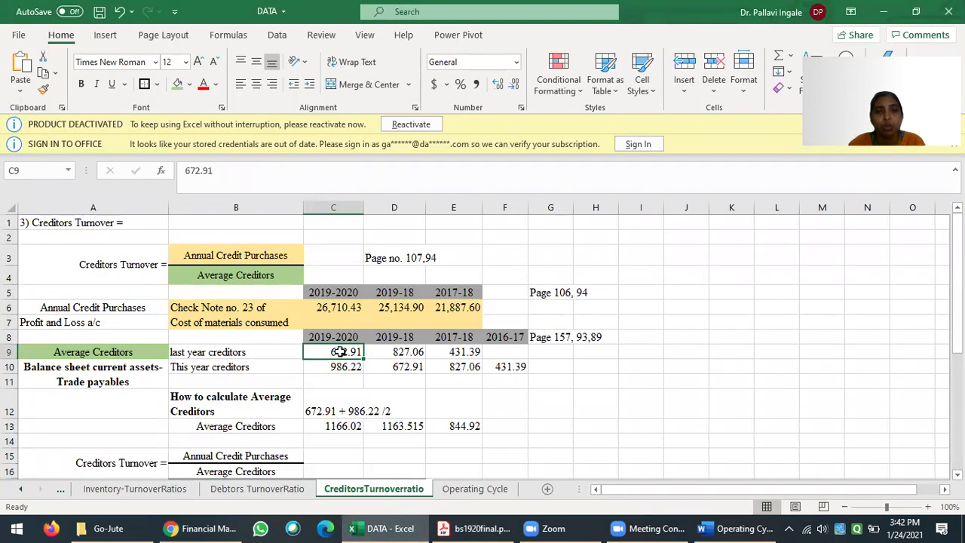
pyautogui.click(189, 84)
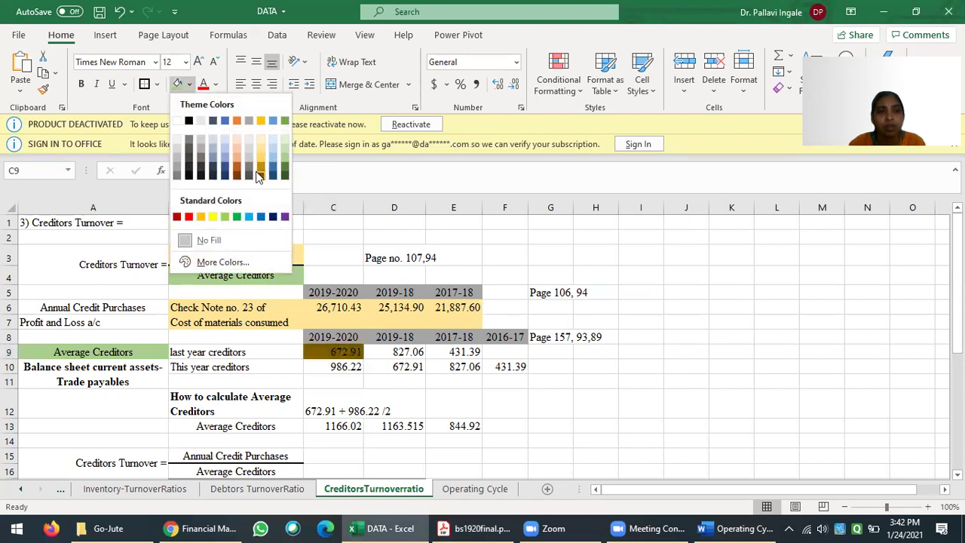
pyautogui.click(215, 216)
pyautogui.click(381, 365)
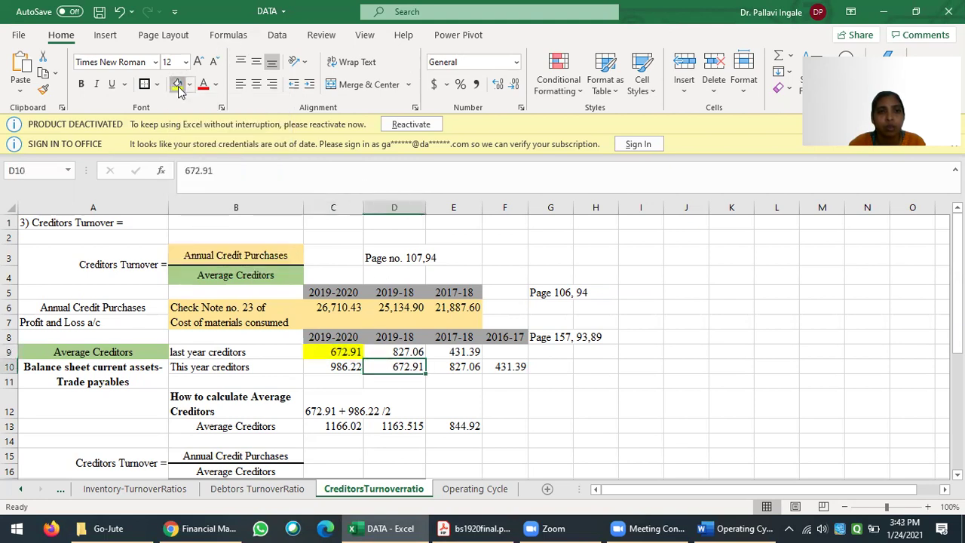
pyautogui.click(179, 87)
pyautogui.click(418, 398)
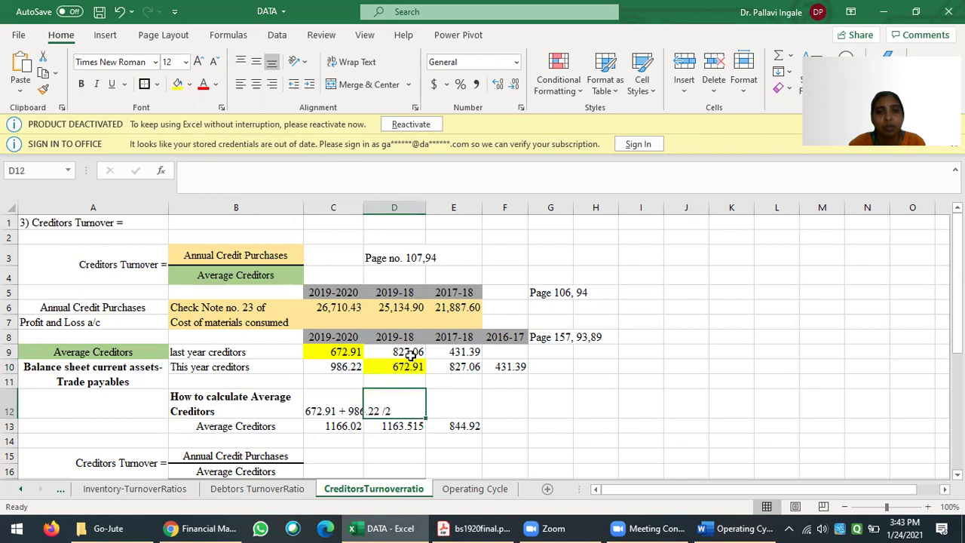
# Step: Compare the yellow creditors cells C9 and D10 across the last year and this year rows
pyautogui.moveTo(351, 353); pyautogui.dragTo(403, 368)
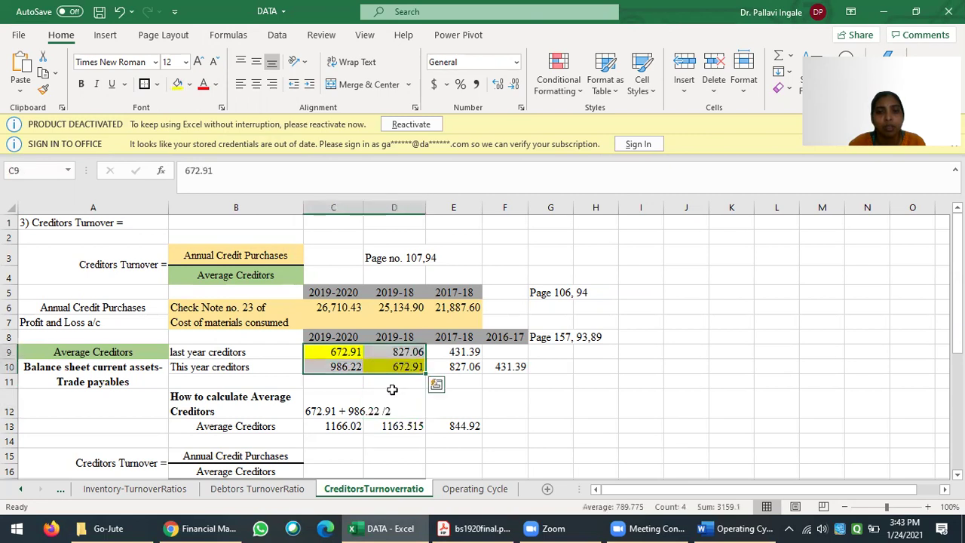
pyautogui.click(358, 354)
pyautogui.click(407, 369)
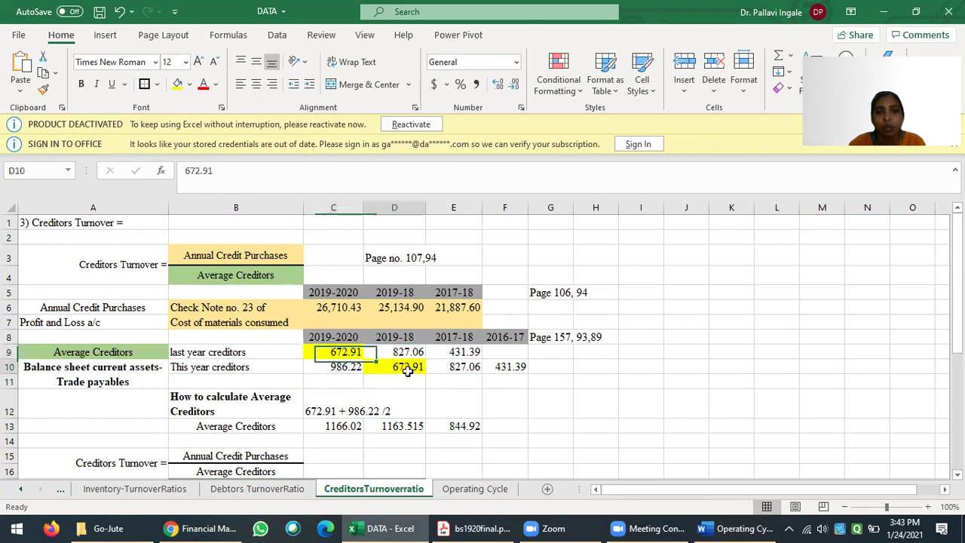
pyautogui.click(348, 352)
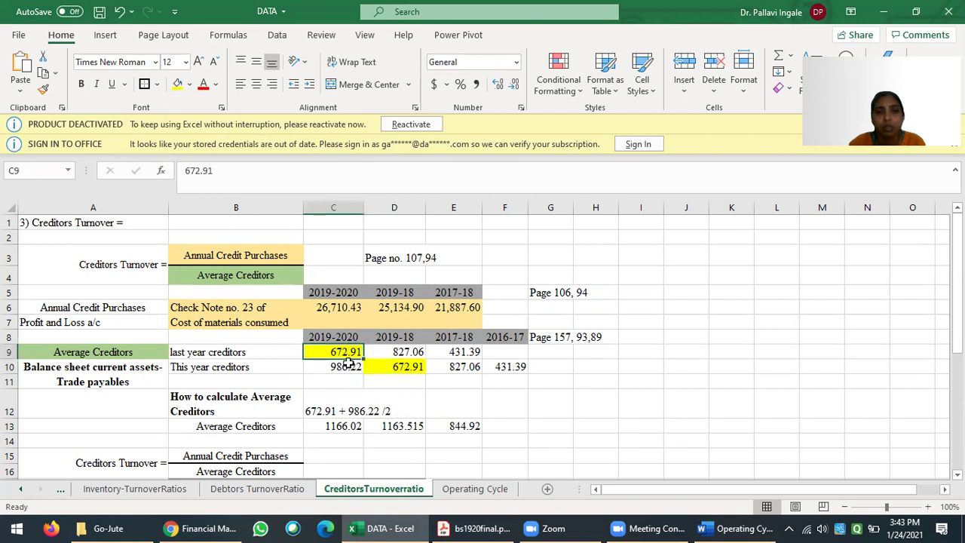
# Step: Switch back to bs1920final.pdf and review the Trade payables totals in Note 16(b) on page 157
pyautogui.click(475, 528)
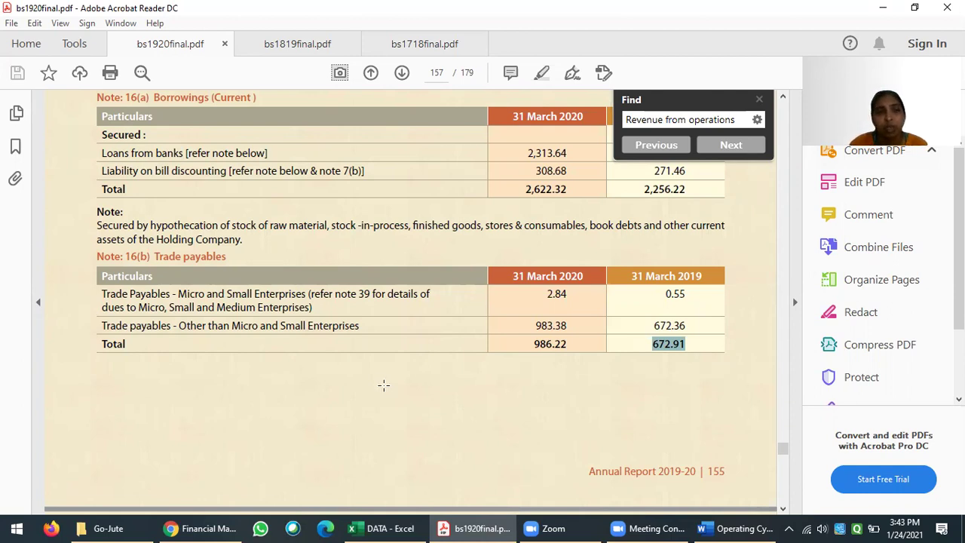
pyautogui.scroll(-5, 384, 385)
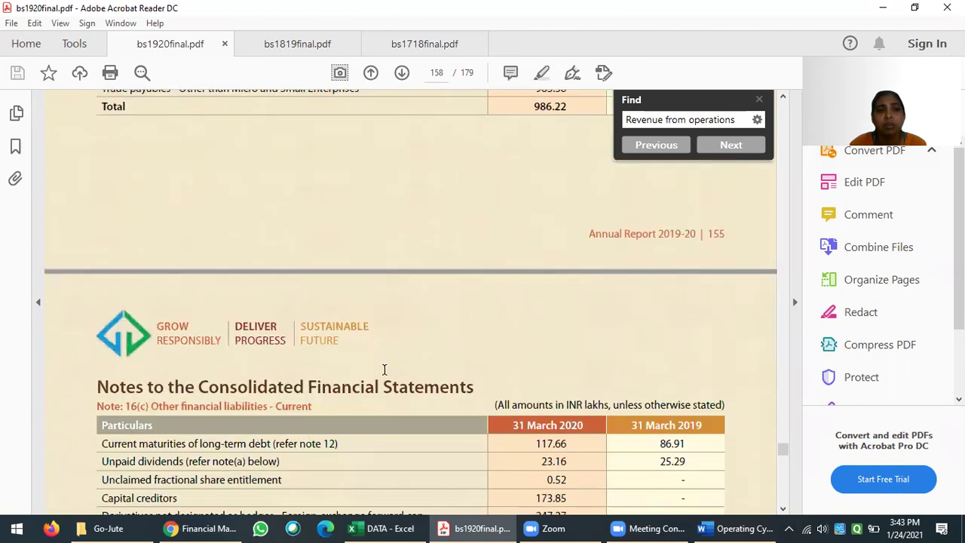
pyautogui.scroll(3, 384, 369)
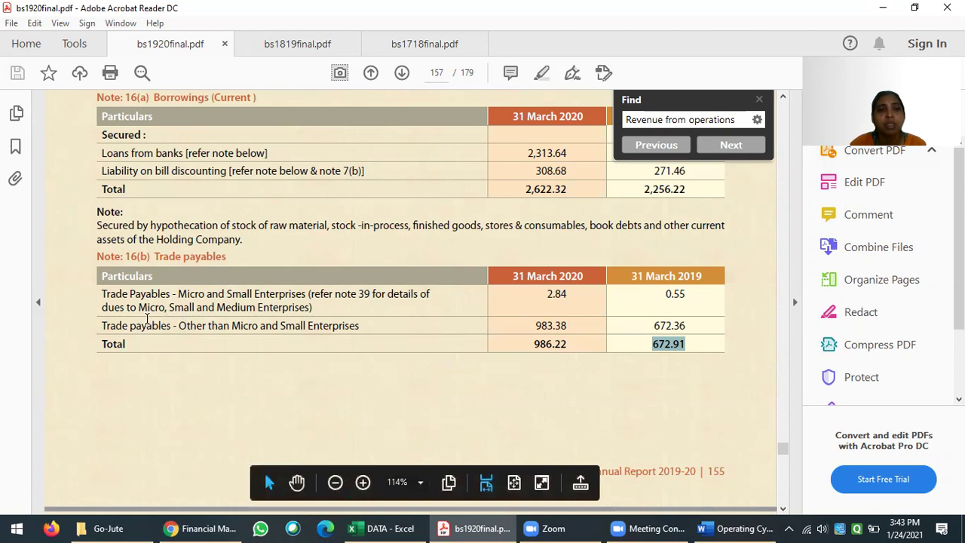
# Step: Highlight the Micro and Small Enterprises and other-than-Micro-and-Small trade payables descriptions in Note 16(b)
pyautogui.moveTo(160, 300); pyautogui.dragTo(292, 307)
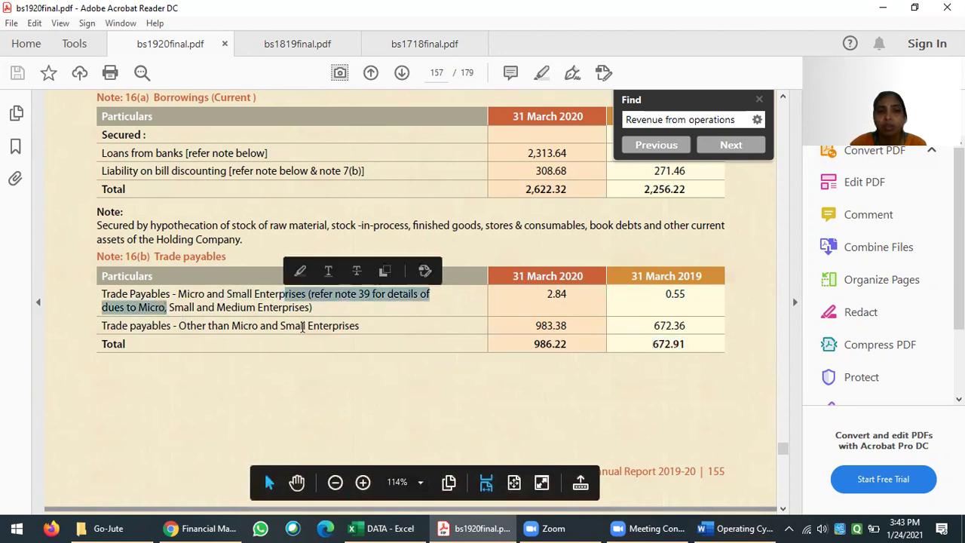
pyautogui.moveTo(179, 294); pyautogui.dragTo(296, 292)
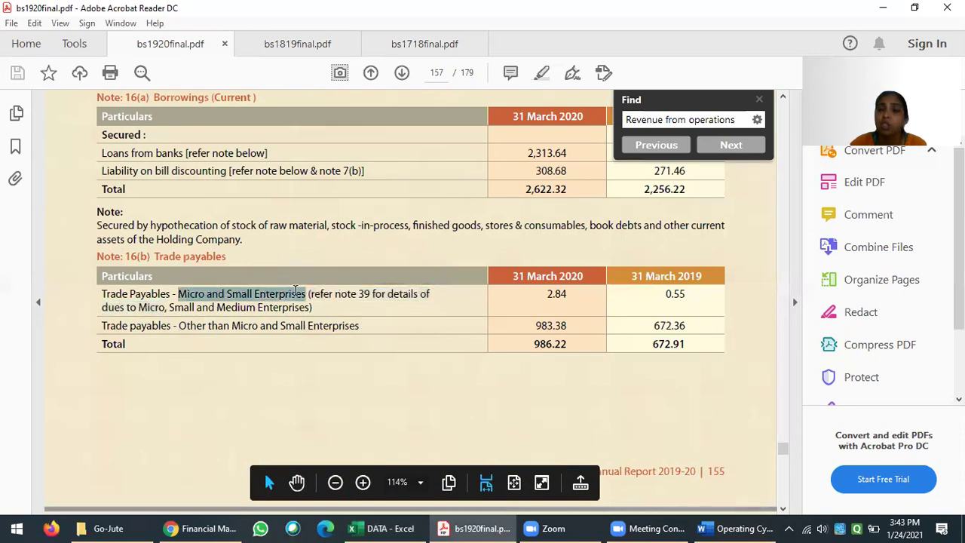
pyautogui.moveTo(174, 326); pyautogui.dragTo(281, 326)
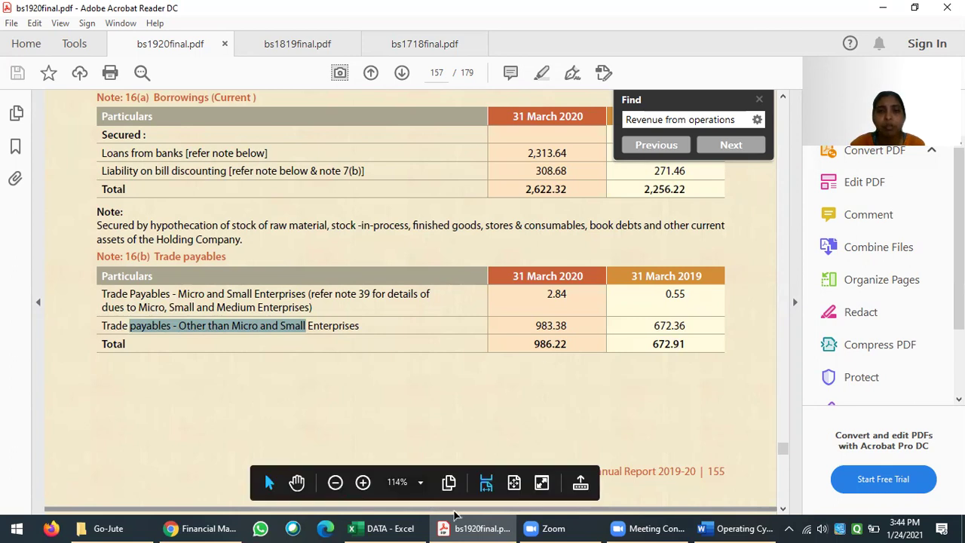
# Step: Go to the balance sheet on page 68 of bs1819final.pdf and highlight the Trade payables amounts under current liabilities
pyautogui.click(311, 42)
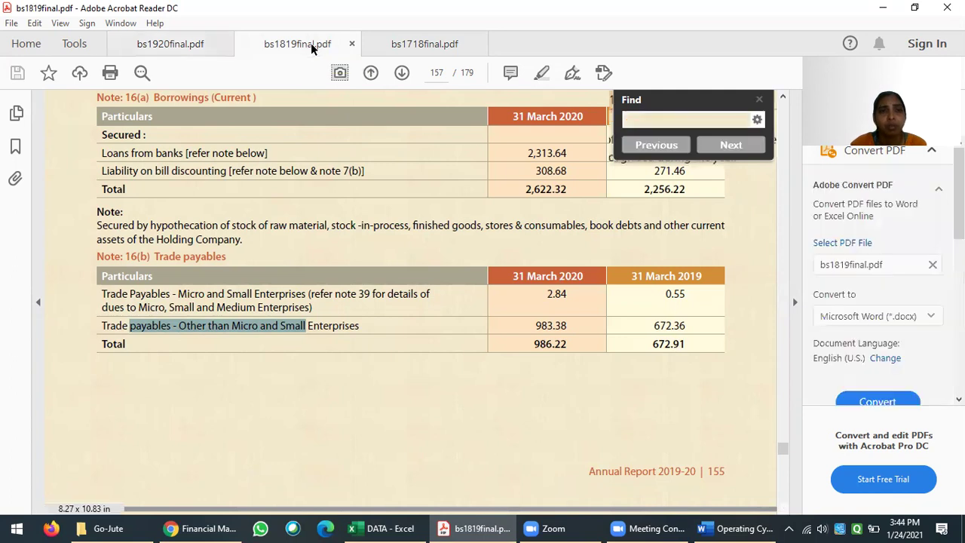
pyautogui.click(440, 72)
pyautogui.write('68')
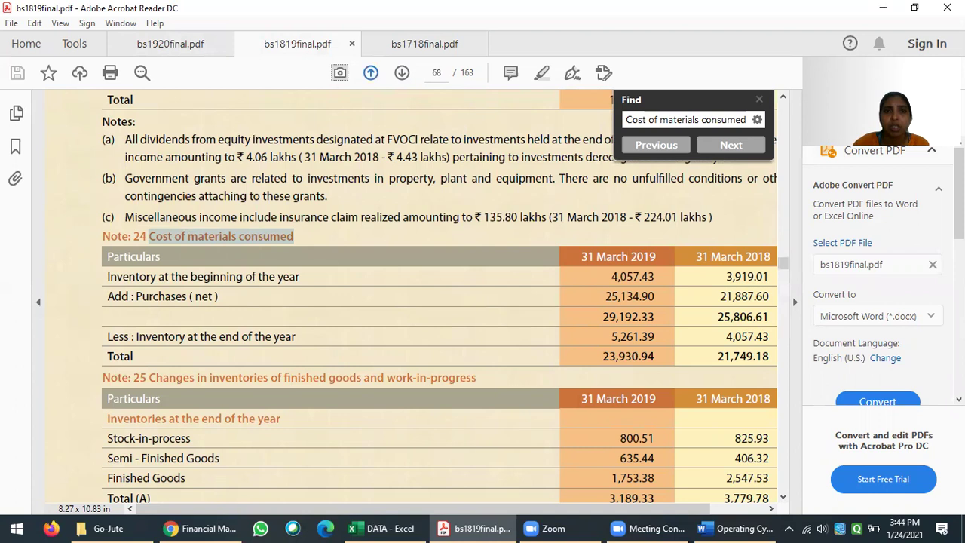
pyautogui.press('Return')
pyautogui.scroll(-5, 402, 391)
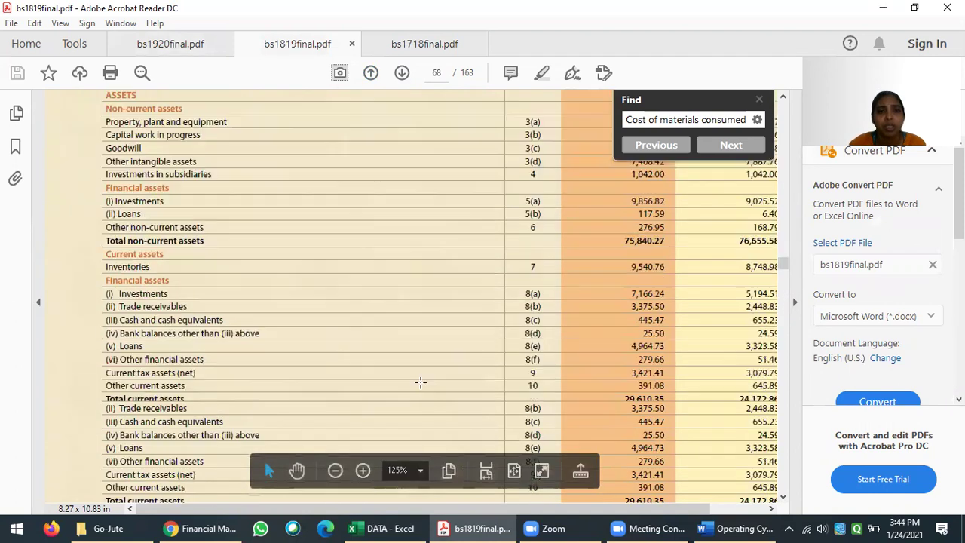
pyautogui.scroll(-3, 420, 381)
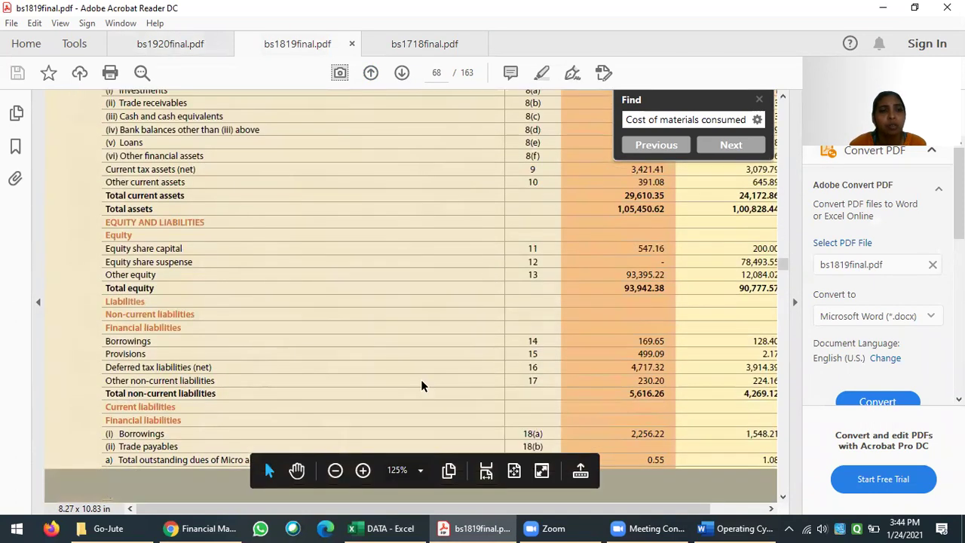
pyautogui.doubleClick(533, 379)
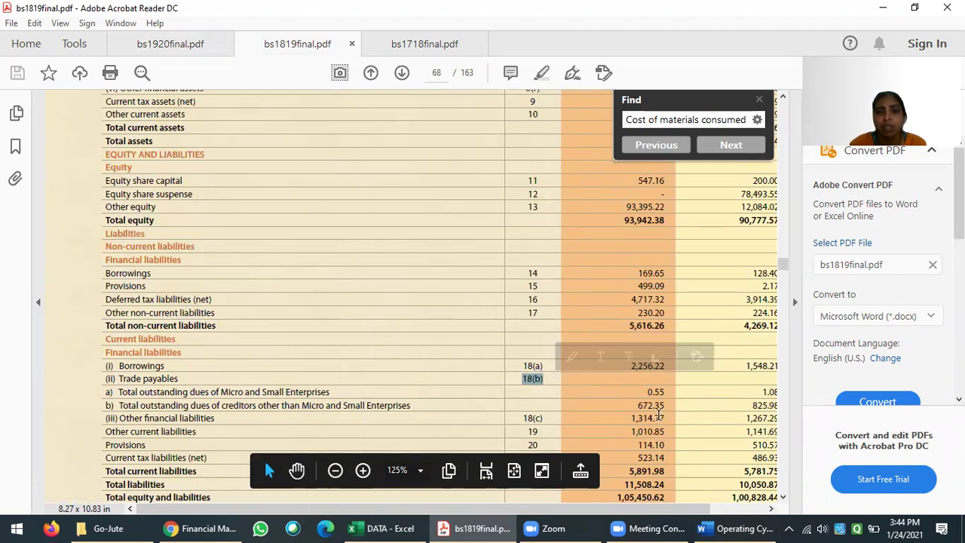
pyautogui.scroll(-1, 658, 413)
pyautogui.moveTo(647, 358); pyautogui.dragTo(663, 368)
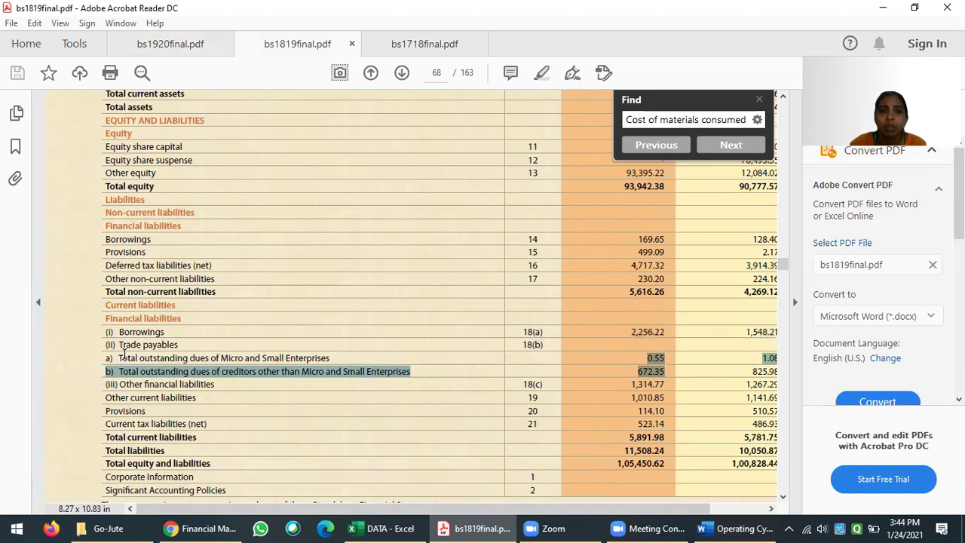
# Step: Check the worksheet's page references, highlight the 31 March 2018 Trade payables total on page 93 of bs1819final.pdf, and return to Excel
pyautogui.click(390, 527)
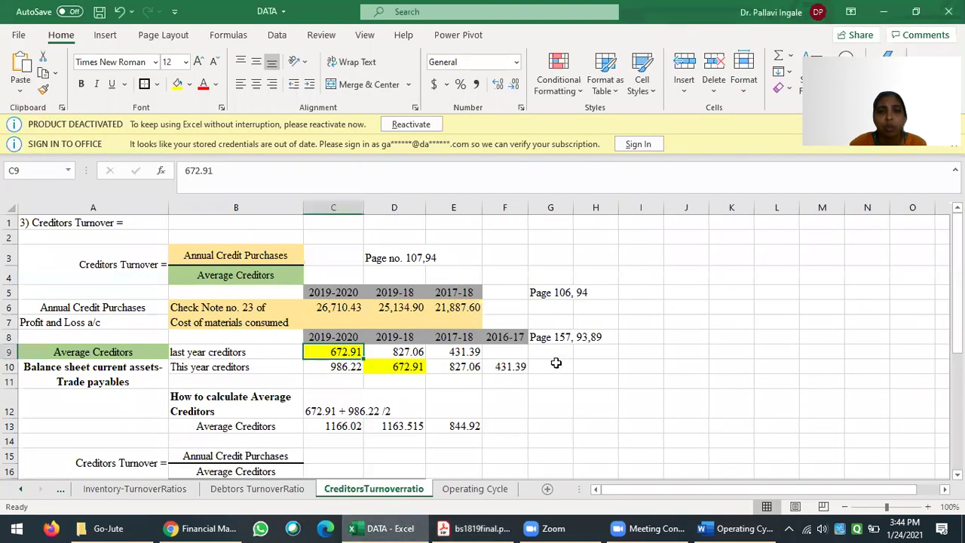
pyautogui.click(482, 528)
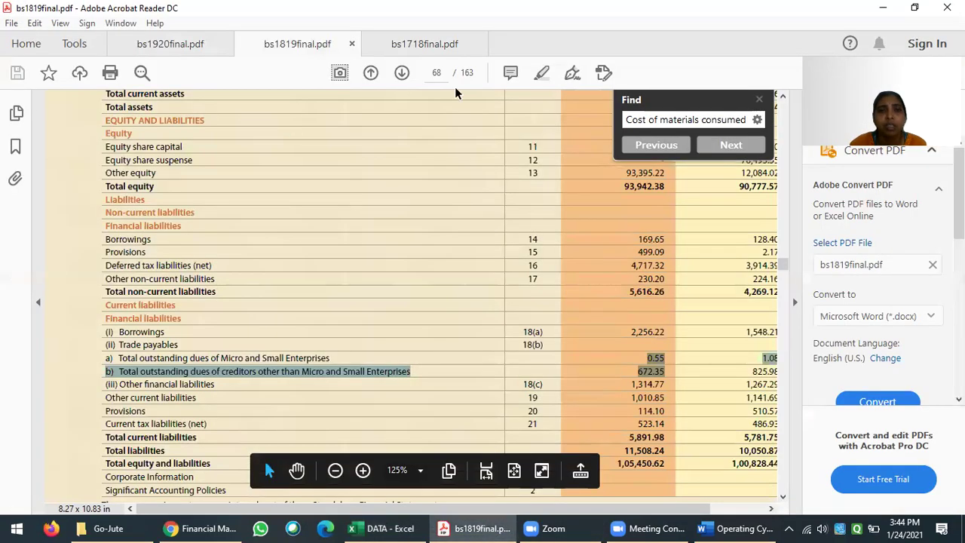
pyautogui.click(437, 72)
pyautogui.write('93')
pyautogui.press('Return')
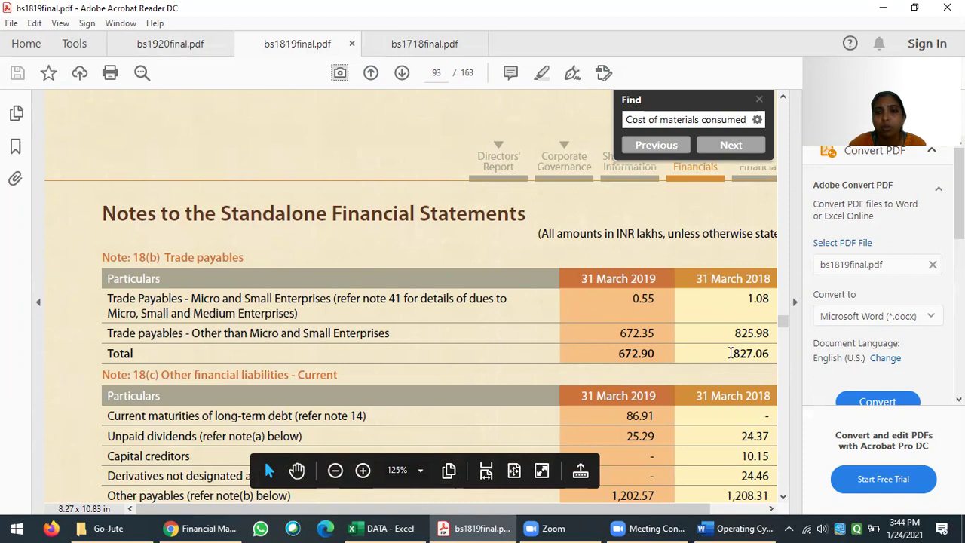
pyautogui.moveTo(730, 353); pyautogui.dragTo(771, 354)
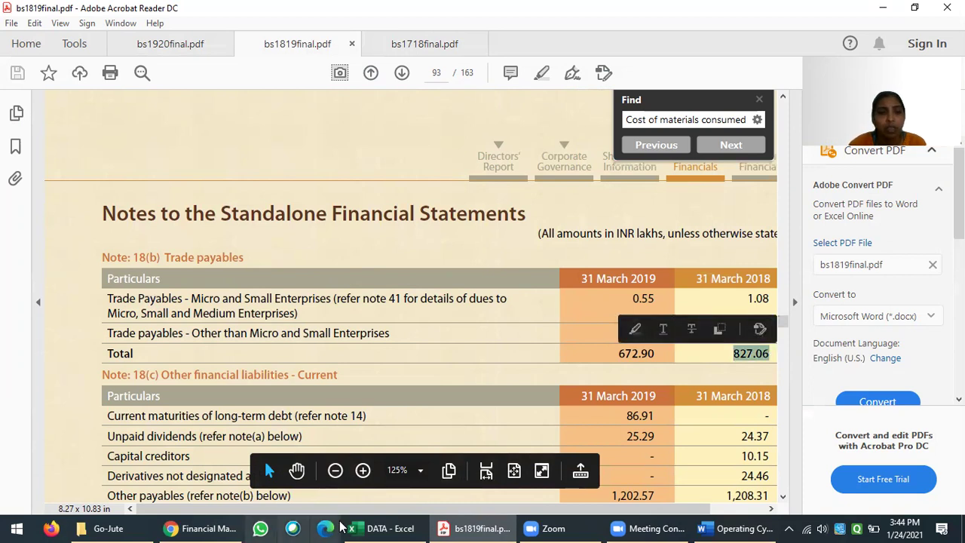
pyautogui.click(388, 527)
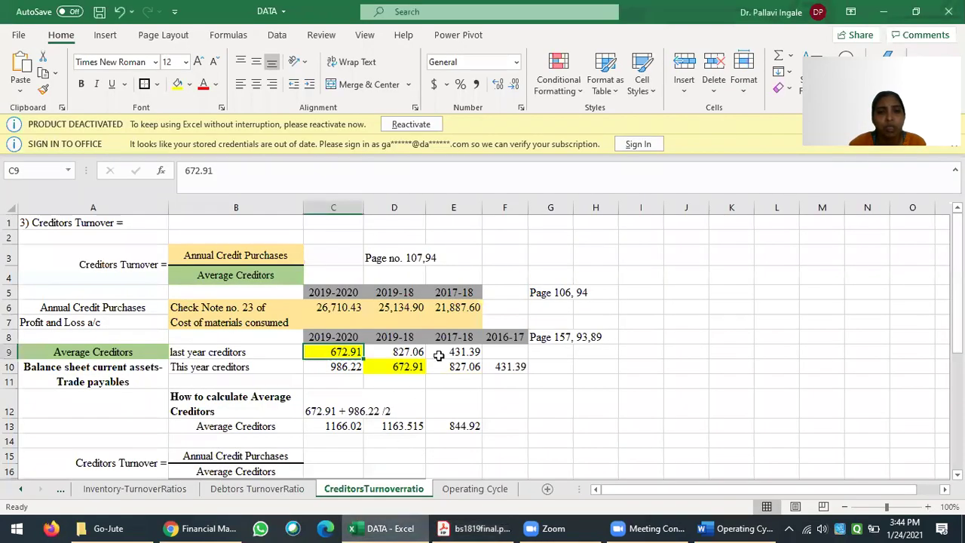
# Step: Fill the 2019-18 last year creditors cell D9 and the matching 2017-18 this year creditors cell E10 with green
pyautogui.click(413, 352)
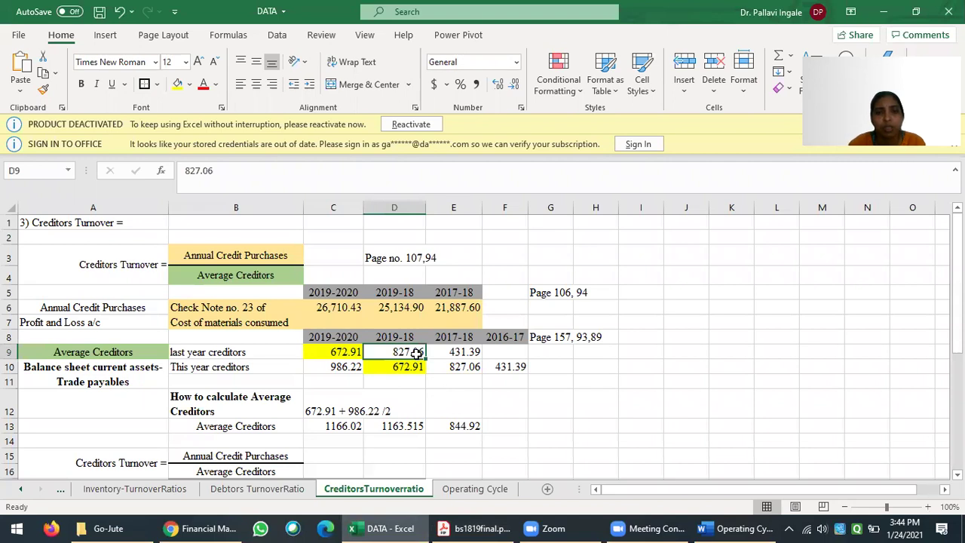
pyautogui.click(189, 84)
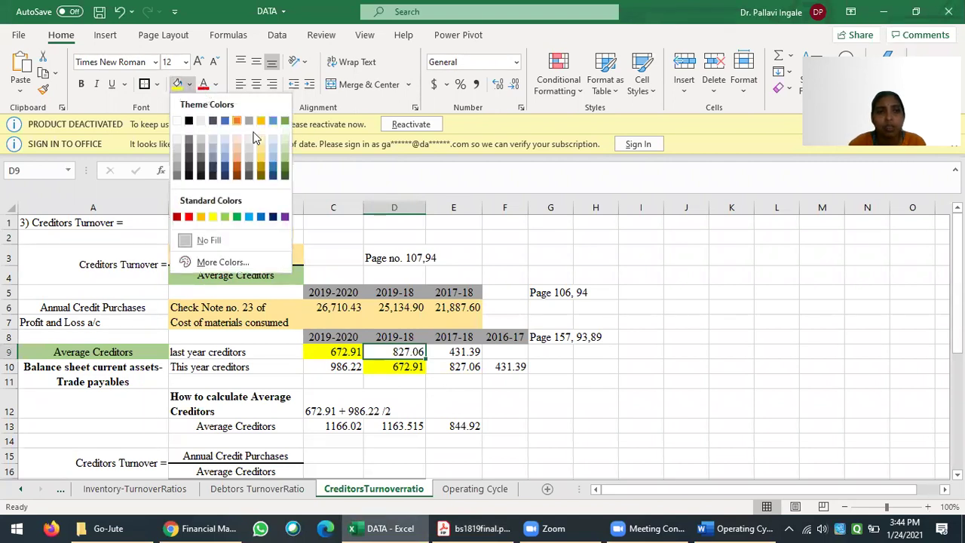
pyautogui.click(226, 217)
pyautogui.click(457, 366)
pyautogui.click(178, 87)
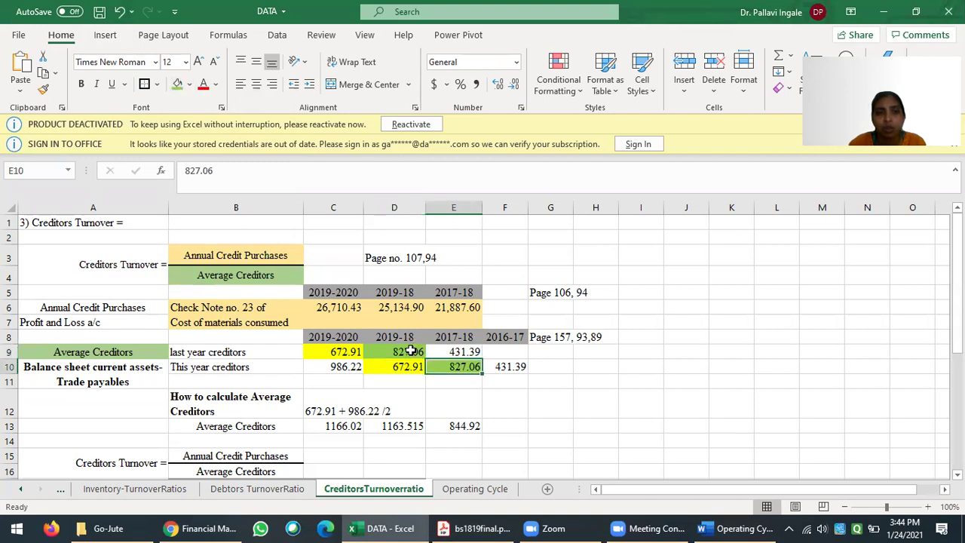
# Step: Compare the green creditors cells D9 and E10 across the last year and this year rows
pyautogui.click(411, 351)
pyautogui.click(468, 368)
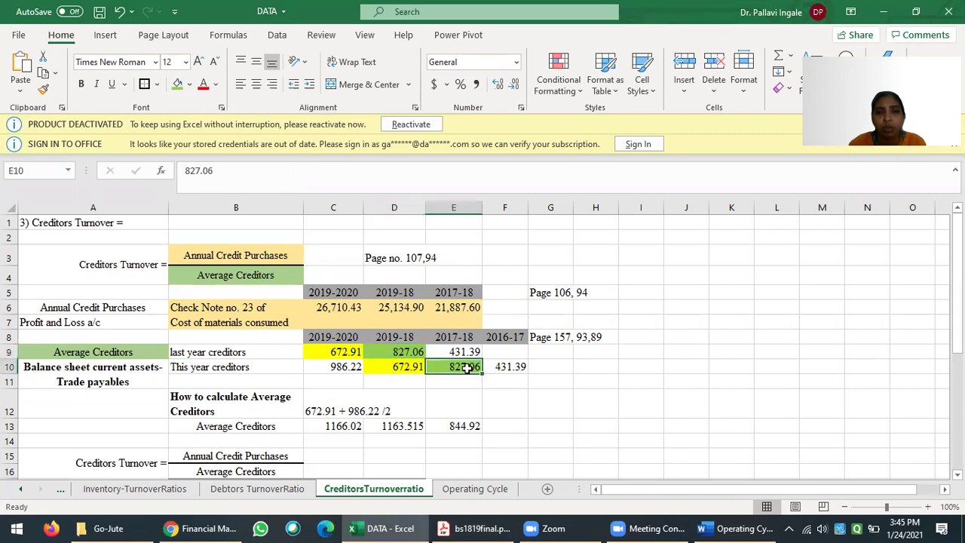
pyautogui.click(415, 350)
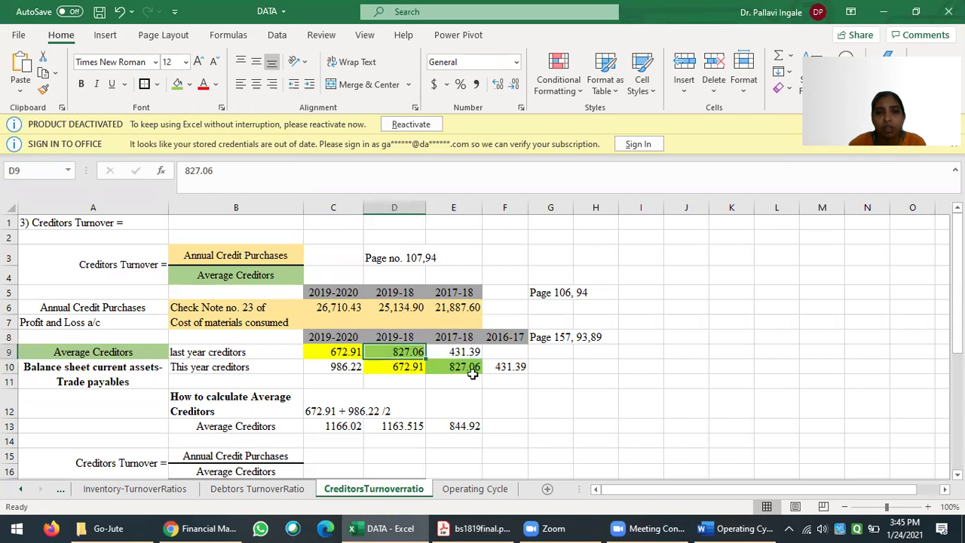
# Step: Check E9 in Excel, then highlight the 31 March 2017 Trade payables amount in the balance sheet on page 62 of bs1718final.pdf
pyautogui.click(471, 349)
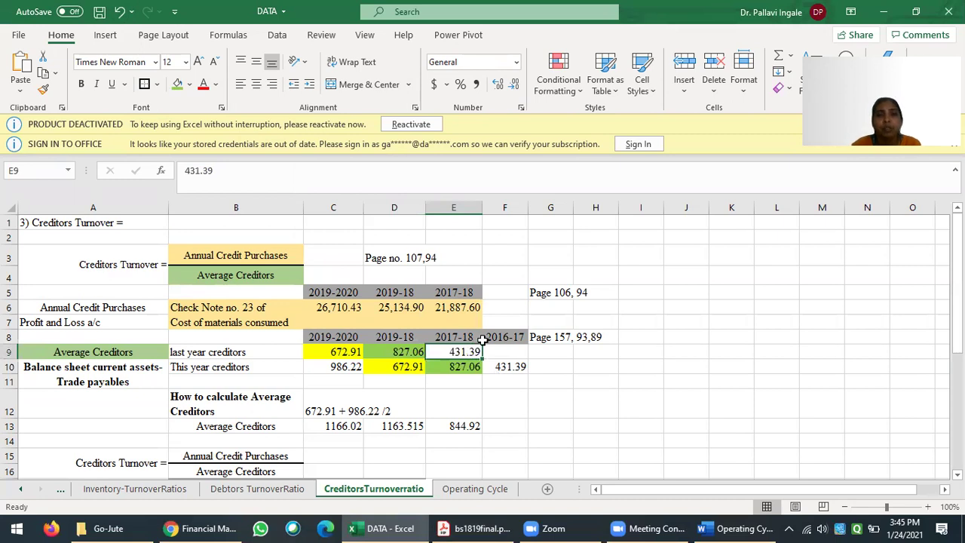
pyautogui.click(463, 527)
pyautogui.click(431, 42)
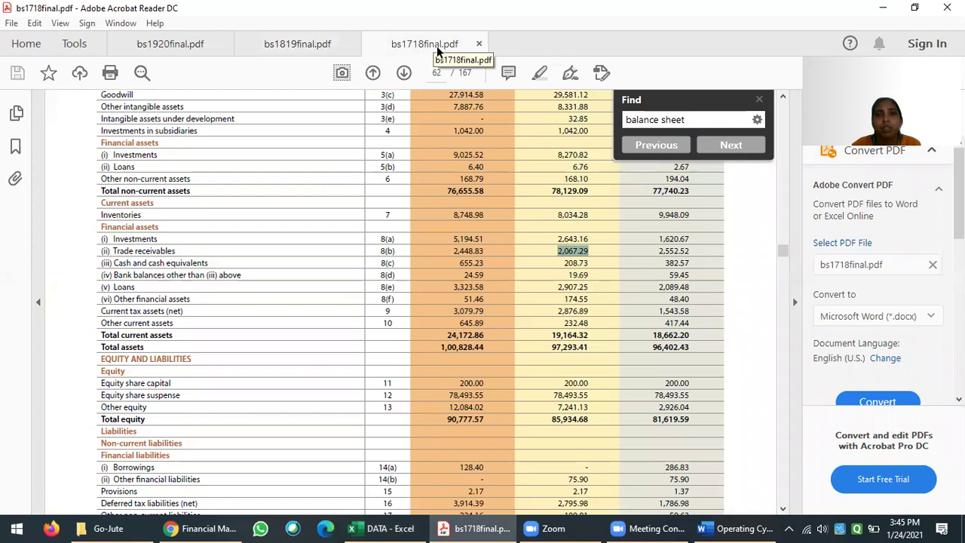
pyautogui.click(484, 291)
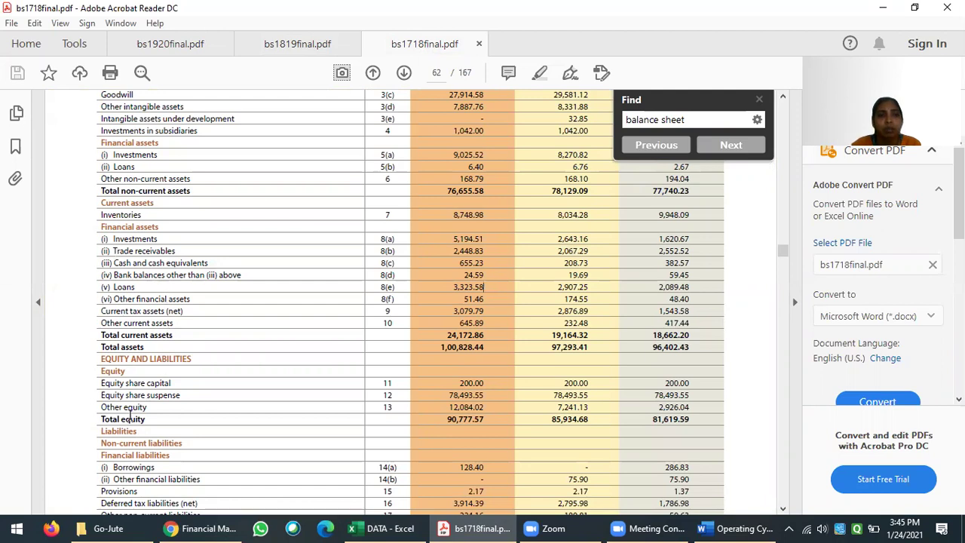
pyautogui.scroll(-3, 143, 431)
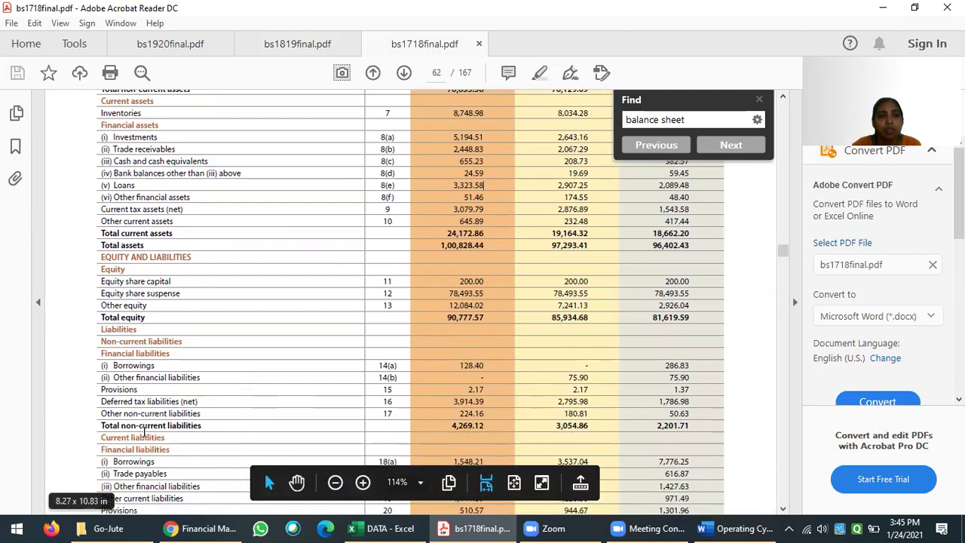
pyautogui.scroll(-1, 143, 431)
pyautogui.moveTo(125, 441); pyautogui.dragTo(562, 438)
pyautogui.hotkey('shift', 'ctrl', 'g')
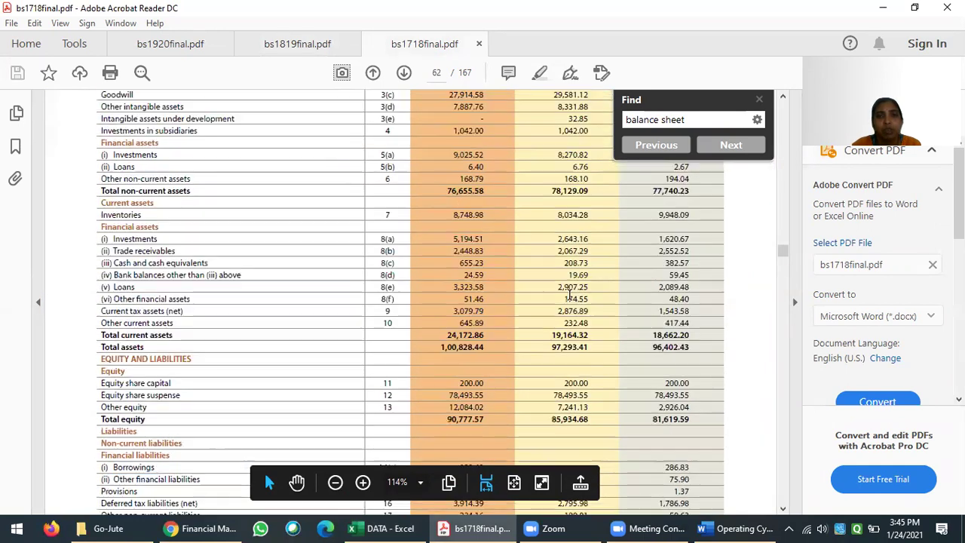
pyautogui.scroll(-18, 559, 332)
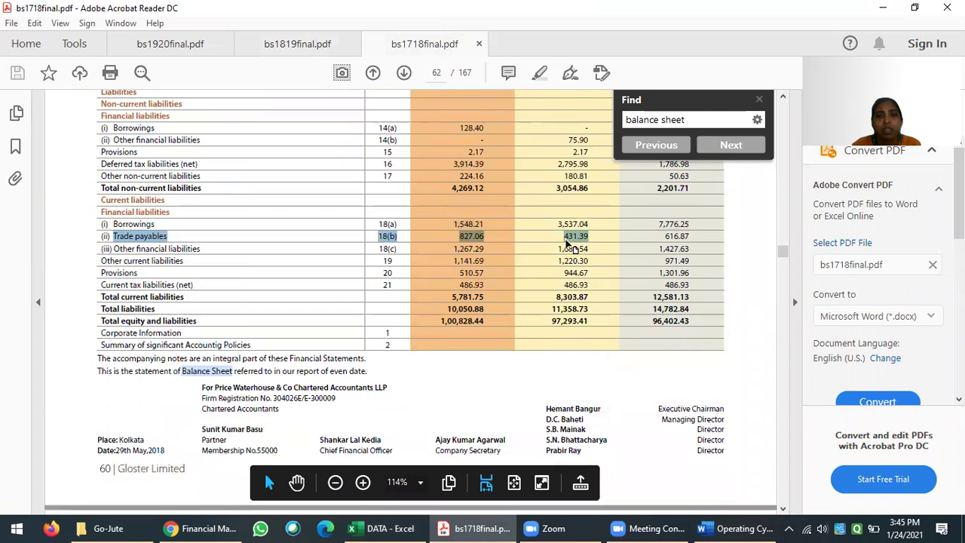
pyautogui.click(570, 236)
pyautogui.moveTo(559, 236); pyautogui.dragTo(607, 237)
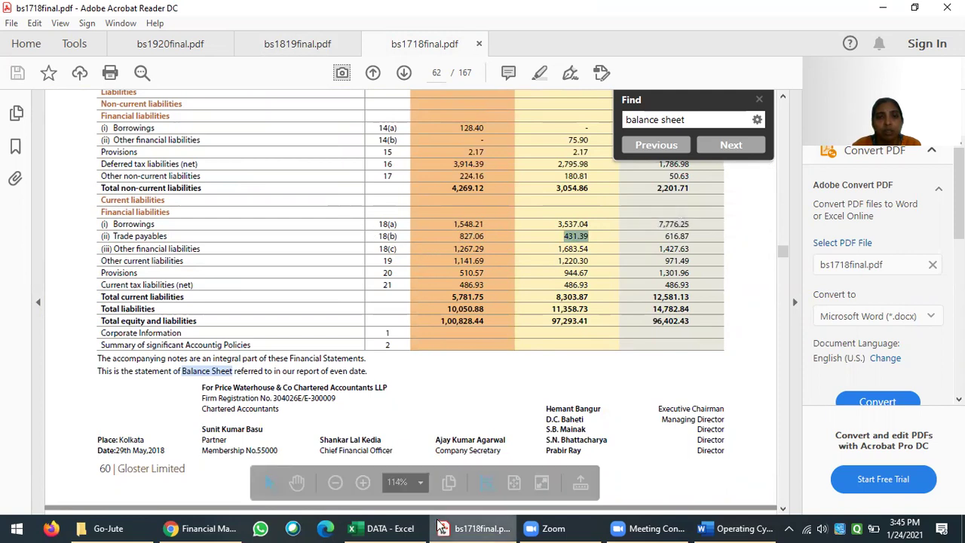
# Step: Check the worksheet's page references, highlight the 31 March 2017 total in Note 18(b) on page 89 of bs1718final.pdf, and return to Excel
pyautogui.click(381, 528)
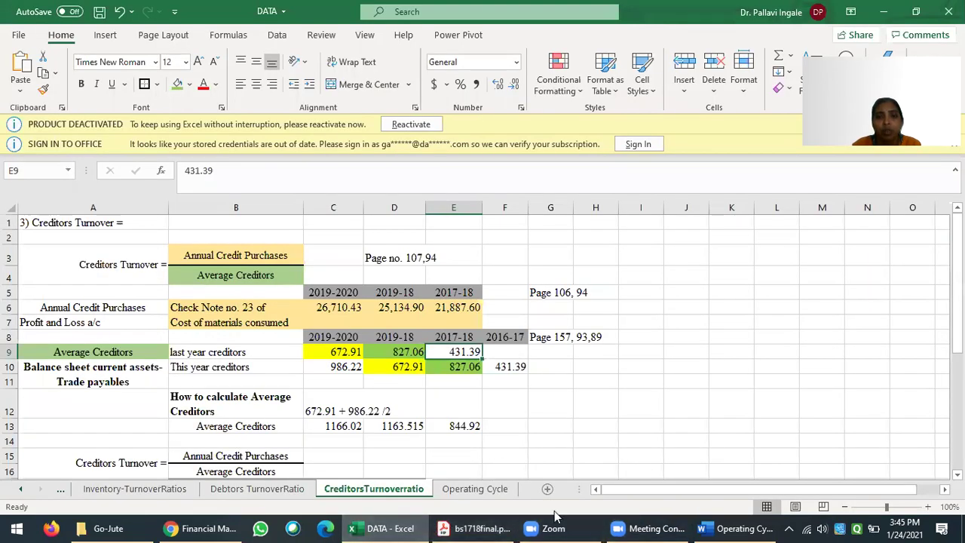
pyautogui.click(483, 528)
pyautogui.click(435, 71)
pyautogui.write('89')
pyautogui.press('Return')
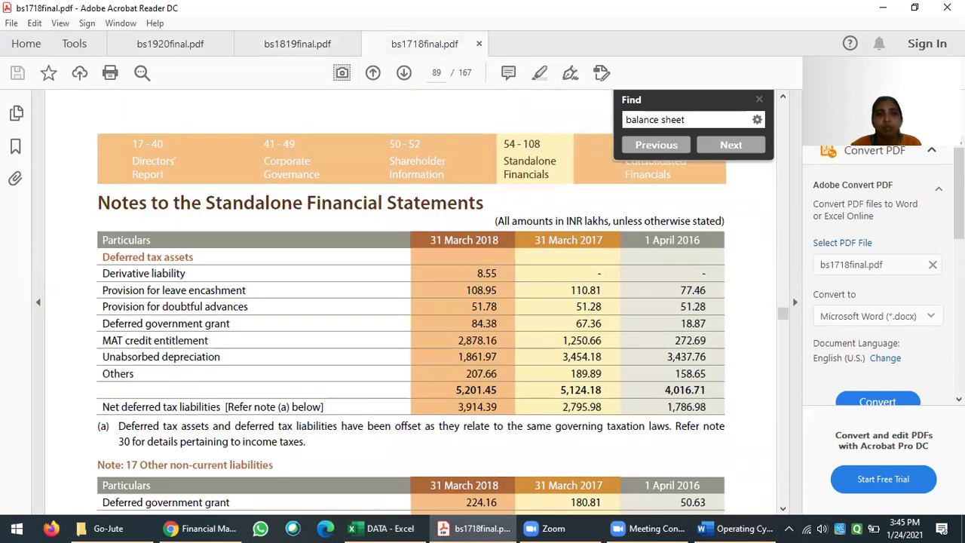
pyautogui.scroll(-4, 430, 286)
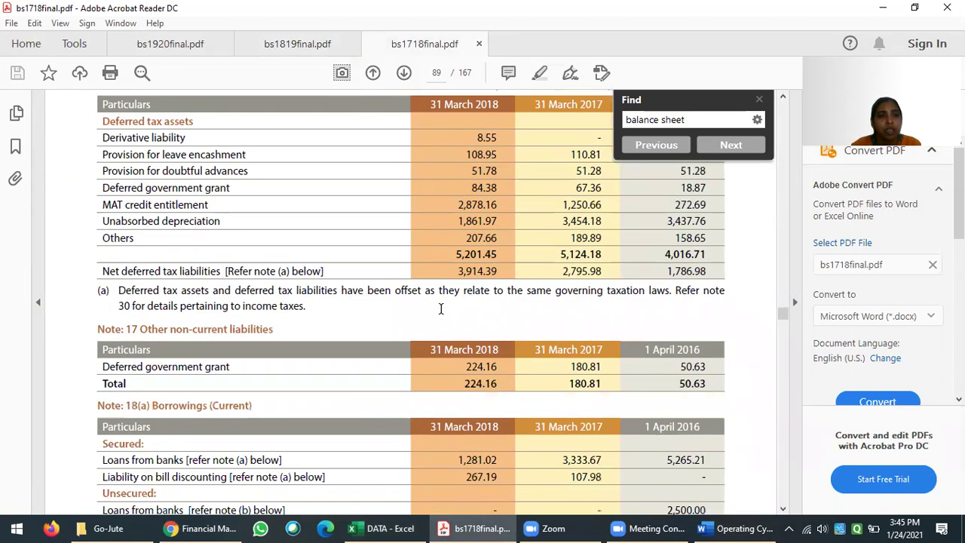
pyautogui.scroll(-3, 441, 308)
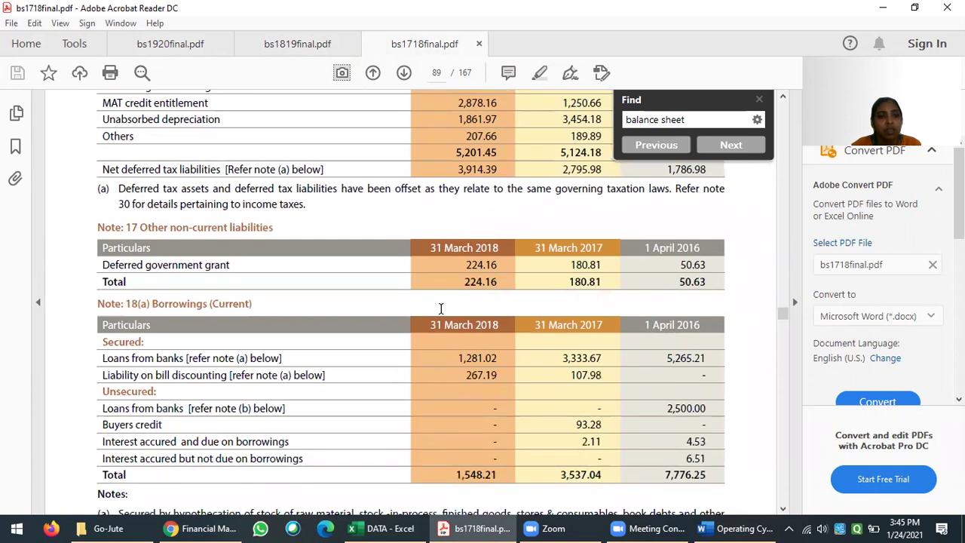
pyautogui.scroll(-8, 441, 309)
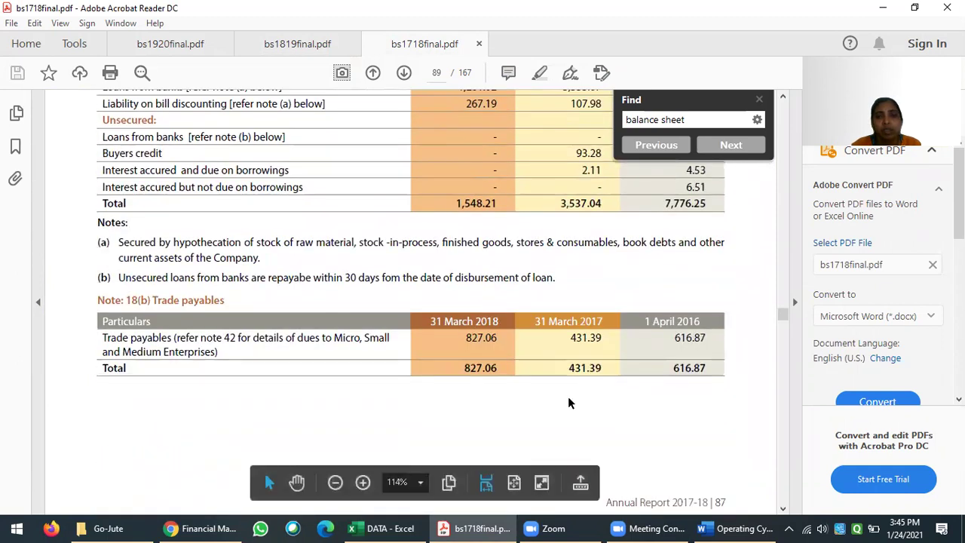
pyautogui.moveTo(568, 368); pyautogui.dragTo(603, 368)
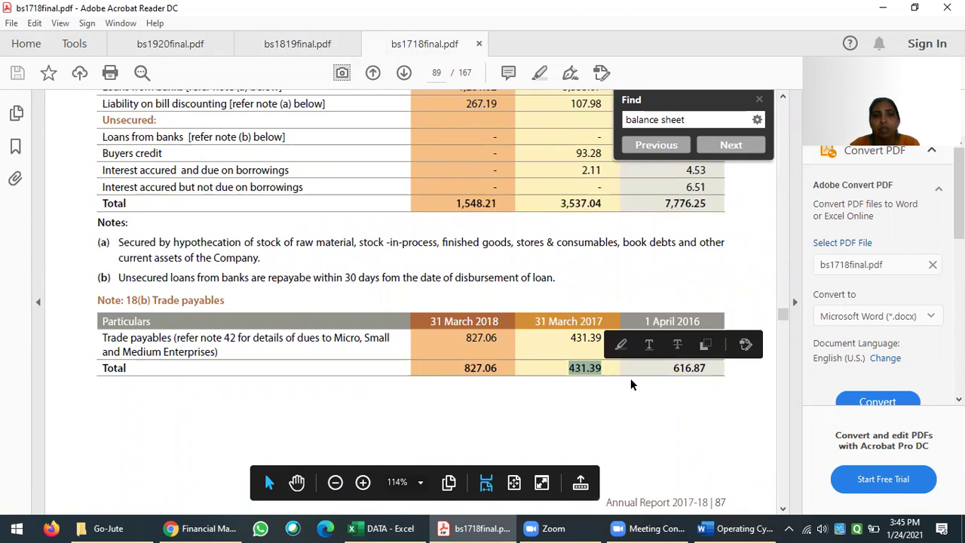
pyautogui.scroll(-1, 592, 375)
pyautogui.scroll(-3, 603, 370)
pyautogui.scroll(3, 666, 363)
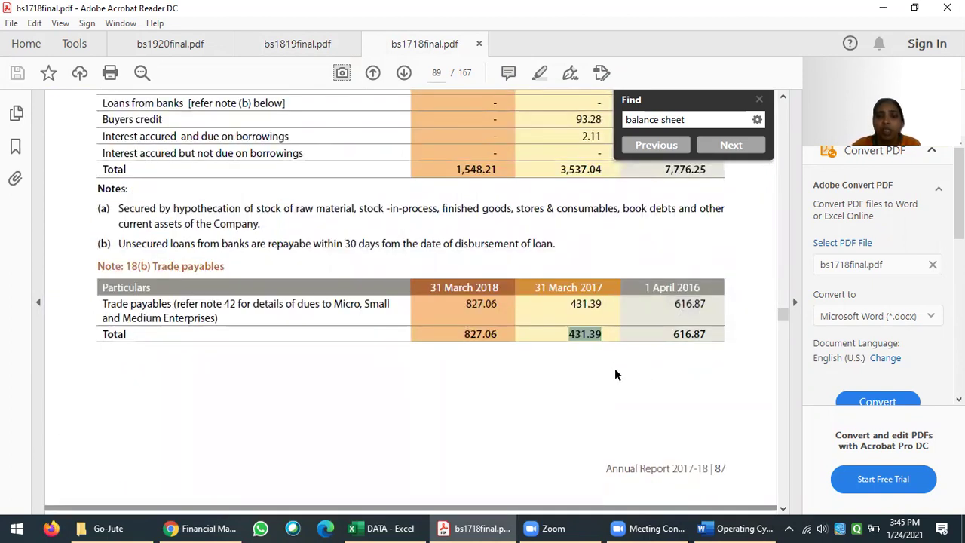
pyautogui.click(383, 528)
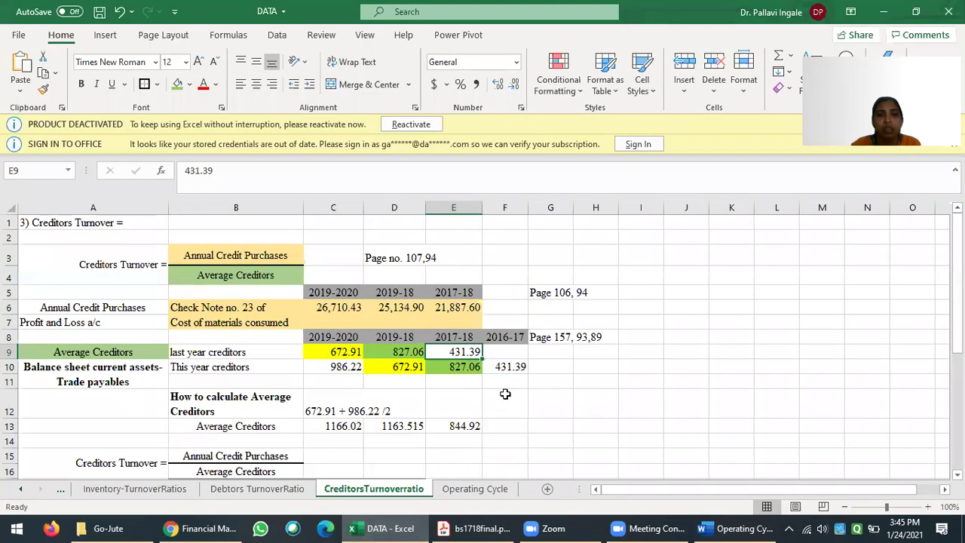
# Step: Compare the 2017-18 last year creditors cell E9 with the 2016-17 this year creditors cell F10
pyautogui.click(487, 413)
pyautogui.click(473, 354)
pyautogui.click(506, 425)
pyautogui.click(510, 367)
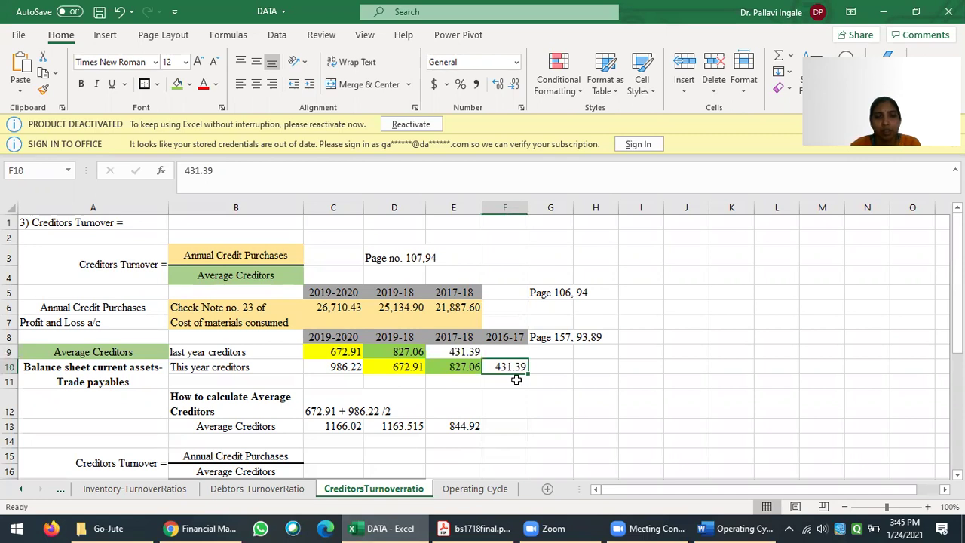
# Step: Compare the last year and this year creditors labels with the 2019-2020 amounts in C9 and C10
pyautogui.click(549, 457)
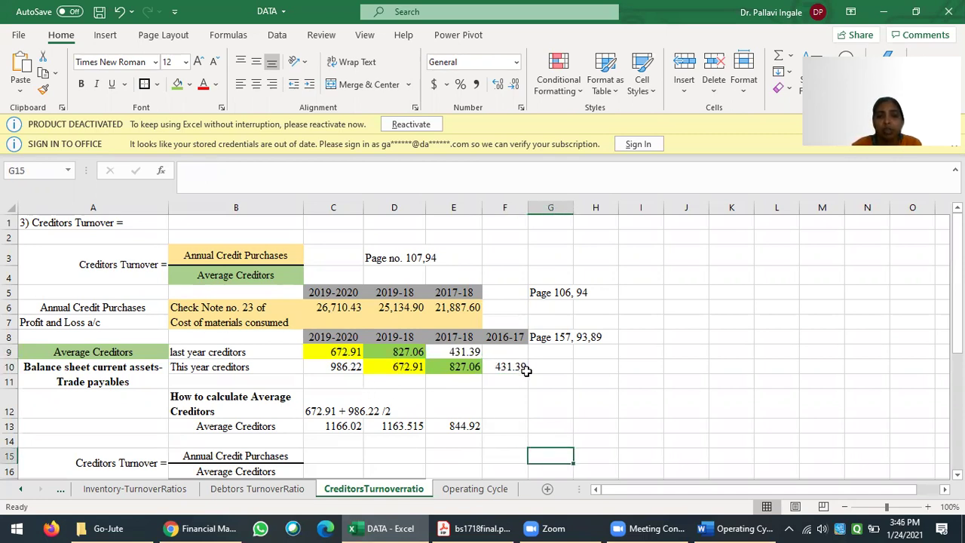
pyautogui.click(211, 368)
pyautogui.click(216, 352)
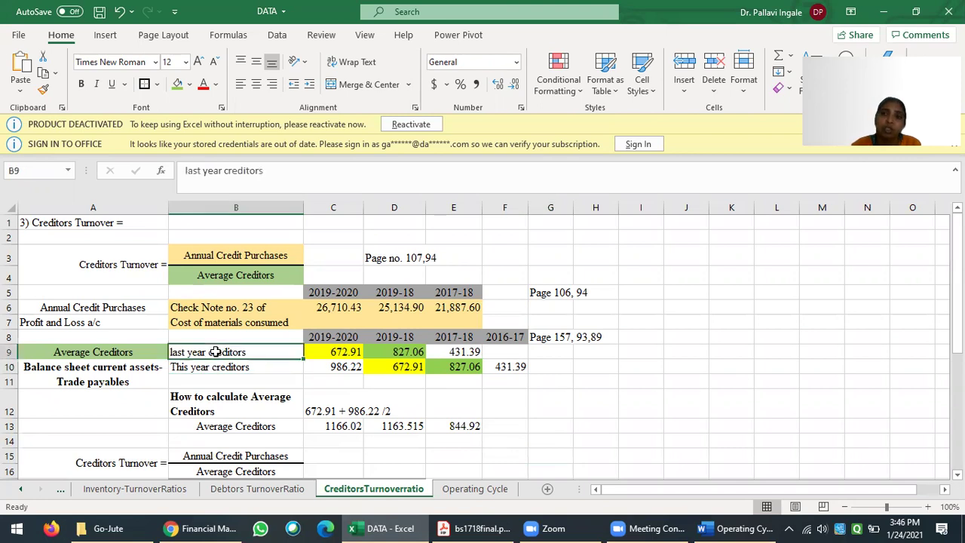
pyautogui.click(329, 349)
pyautogui.click(330, 368)
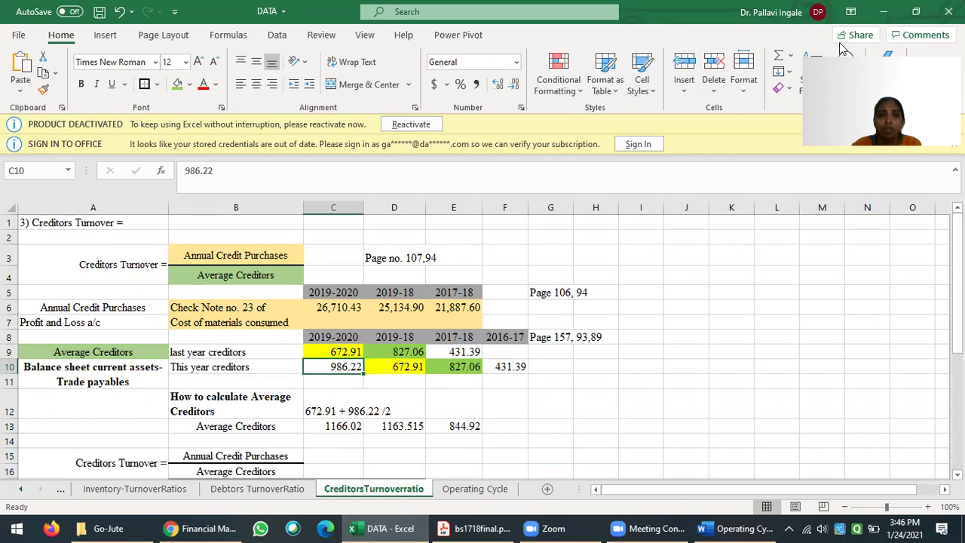
# Step: Annotate the creditors rows by handwriting "Opening" beside row 9 and "Closing" beside row 10, and underline "This year creditors"
pyautogui.moveTo(556, 360)
pyautogui.mouseDown()
pyautogui.moveTo(560, 342)
pyautogui.moveTo(567, 359)
pyautogui.moveTo(597, 350)
pyautogui.mouseUp()
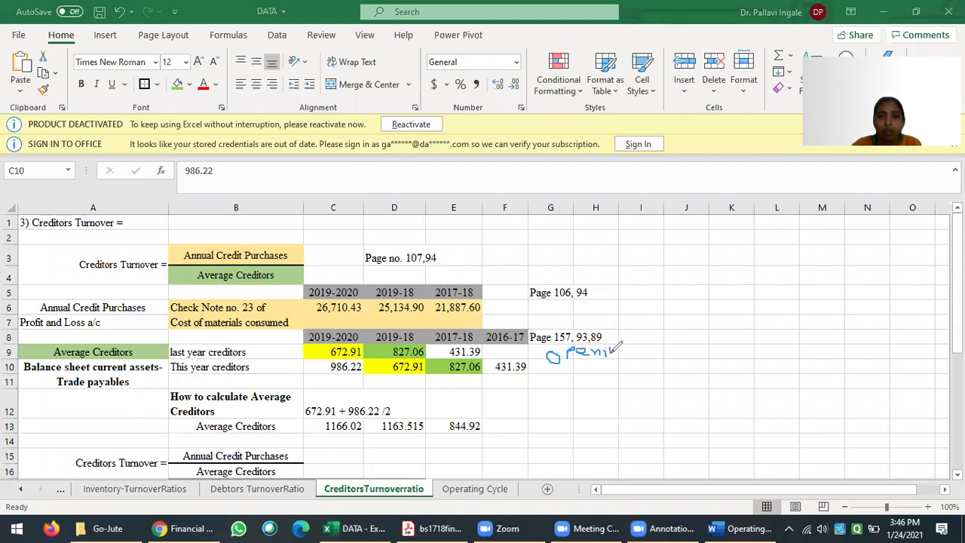
pyautogui.moveTo(623, 348); pyautogui.dragTo(638, 352)
pyautogui.moveTo(192, 371); pyautogui.dragTo(249, 372)
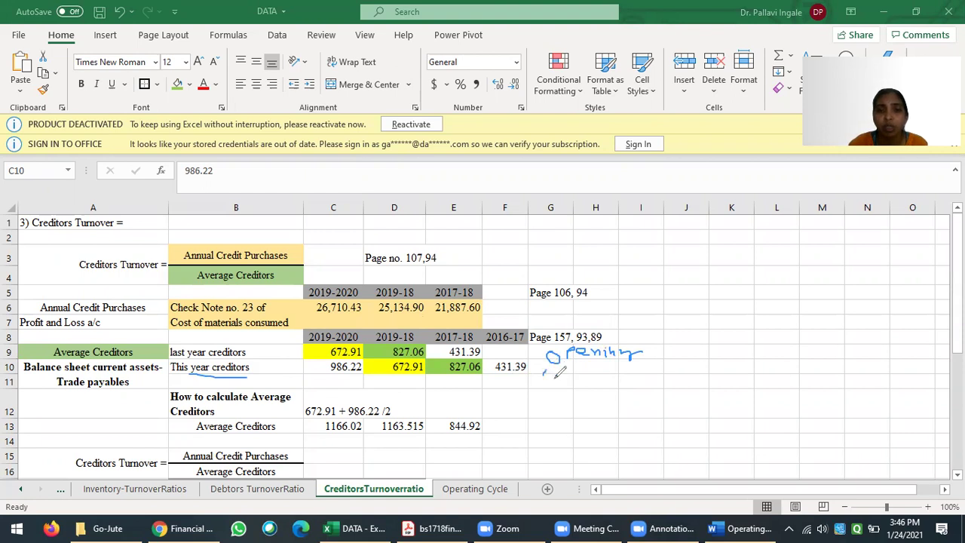
pyautogui.moveTo(569, 366)
pyautogui.mouseDown()
pyautogui.moveTo(574, 378)
pyautogui.moveTo(583, 368)
pyautogui.moveTo(603, 378)
pyautogui.moveTo(613, 366)
pyautogui.moveTo(637, 372)
pyautogui.moveTo(641, 387)
pyautogui.mouseUp()
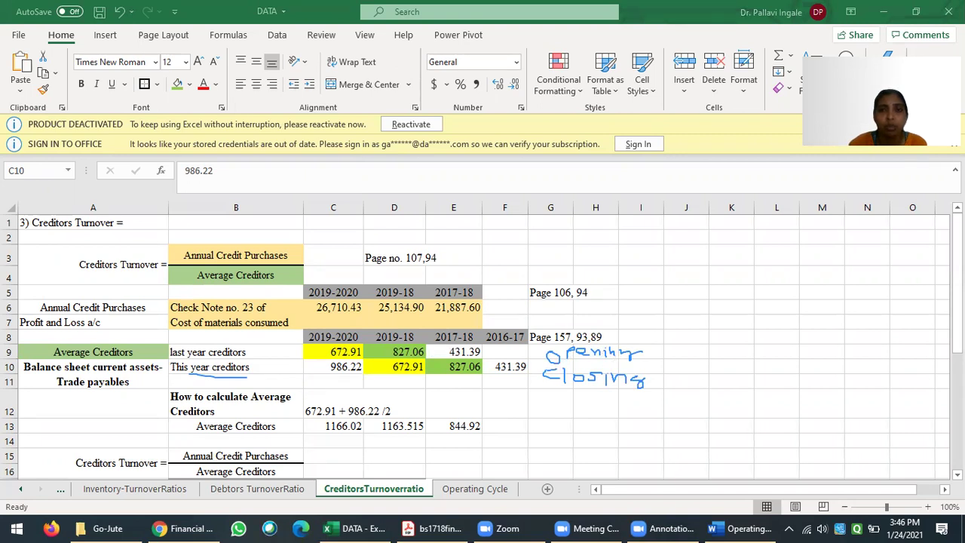
# Step: Put a thick outline border around the average creditors calculation in C12:D12
pyautogui.click(343, 400)
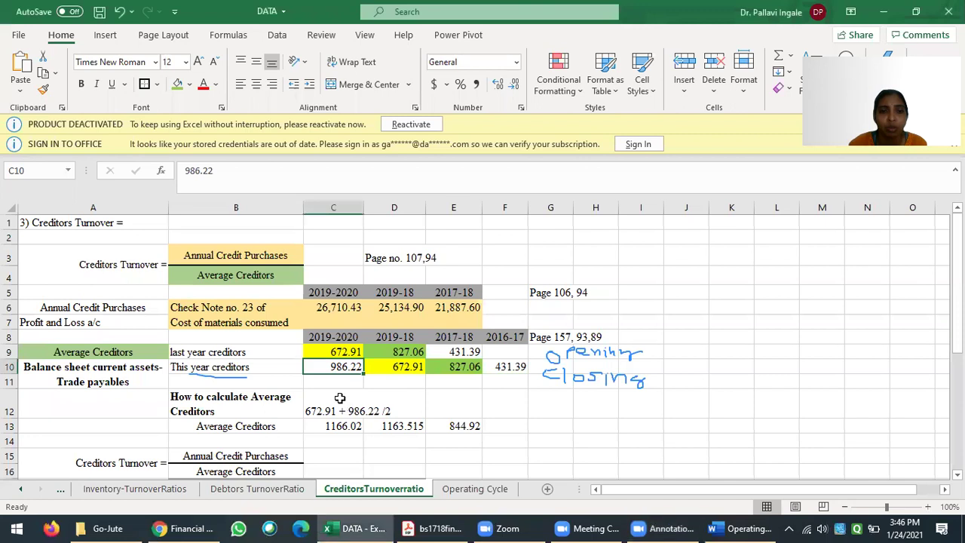
pyautogui.click(335, 401)
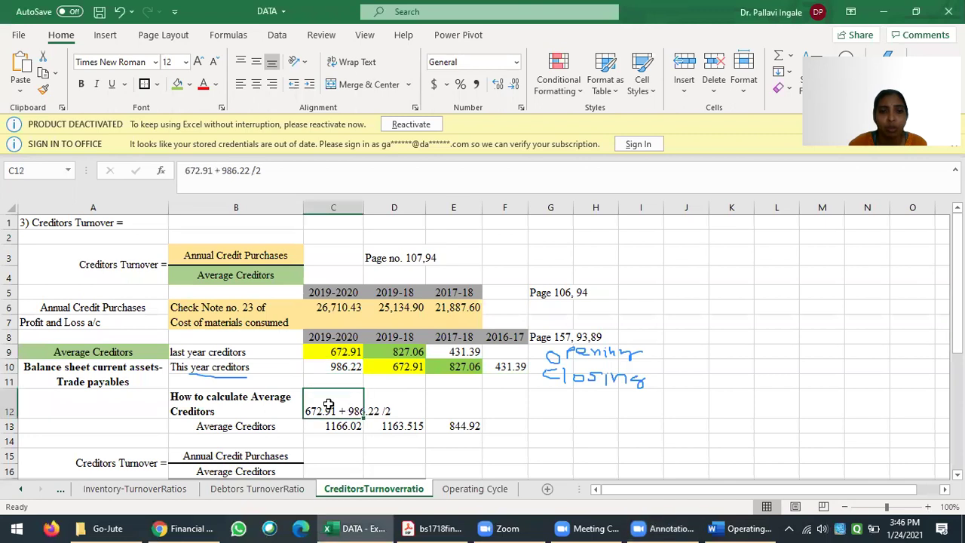
pyautogui.click(339, 352)
pyautogui.click(357, 411)
pyautogui.moveTo(358, 411); pyautogui.dragTo(389, 400)
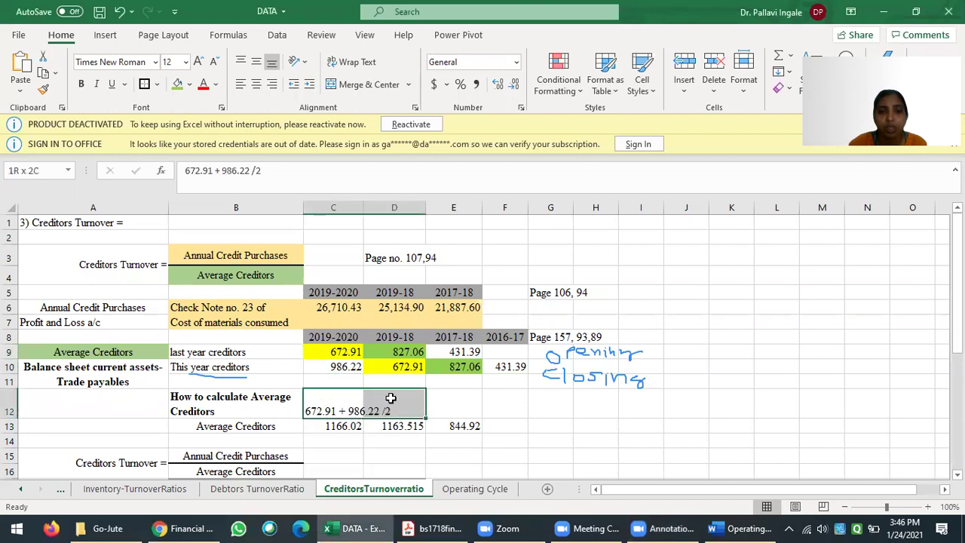
pyautogui.click(144, 84)
pyautogui.click(315, 427)
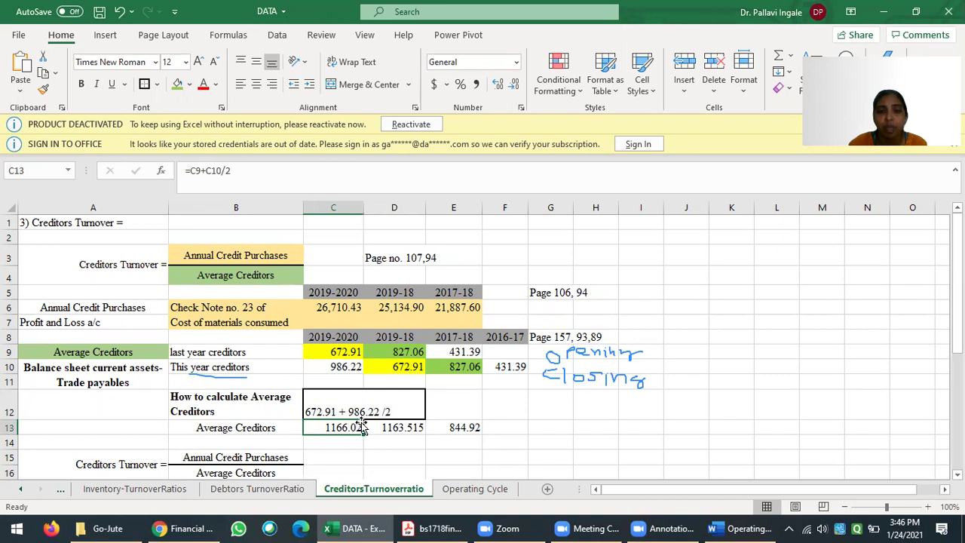
# Step: Align the calculation text in C12 to the left and centre it vertically
pyautogui.click(322, 366)
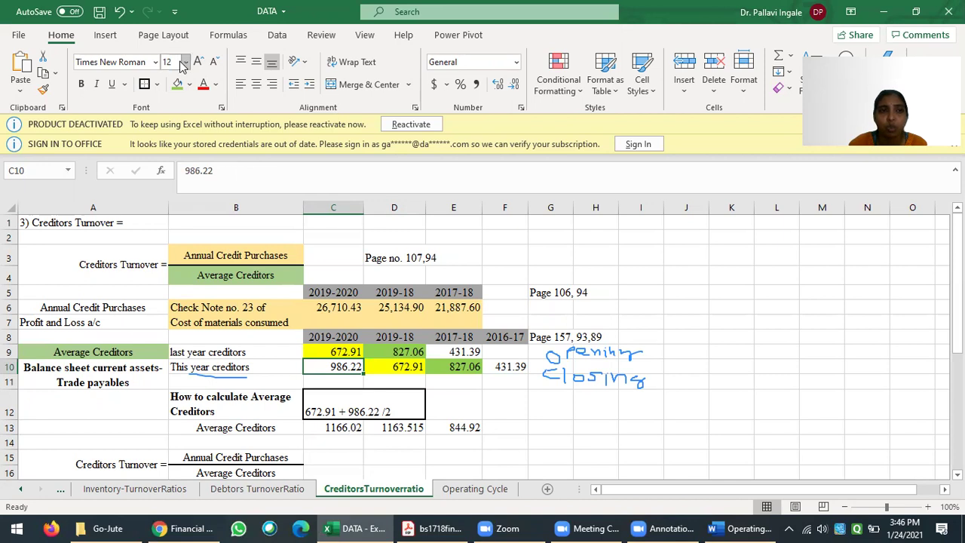
pyautogui.click(243, 61)
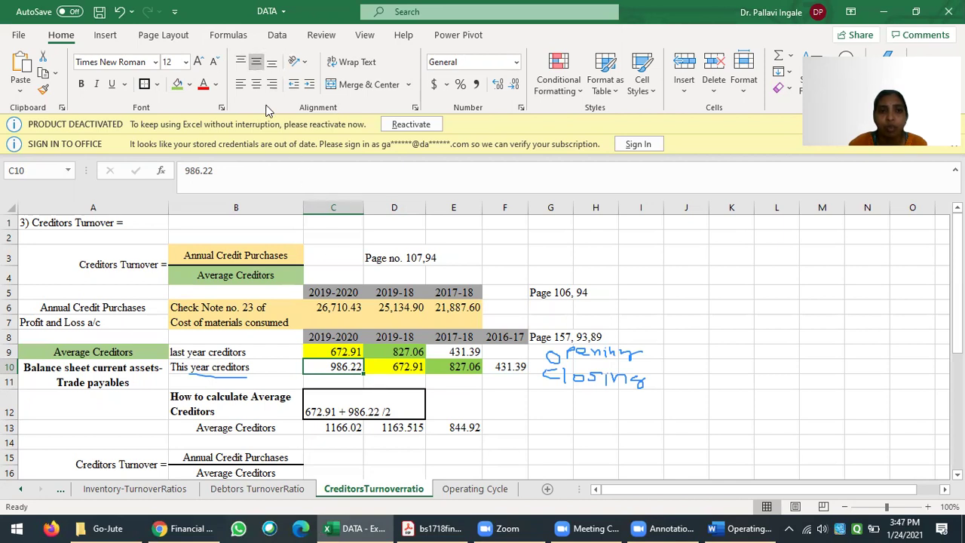
pyautogui.click(338, 400)
pyautogui.click(256, 84)
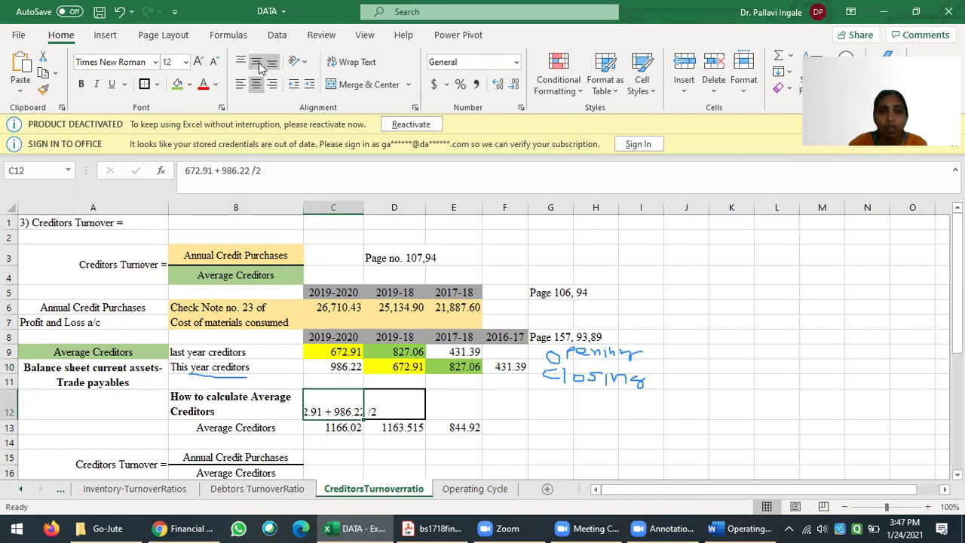
pyautogui.click(257, 61)
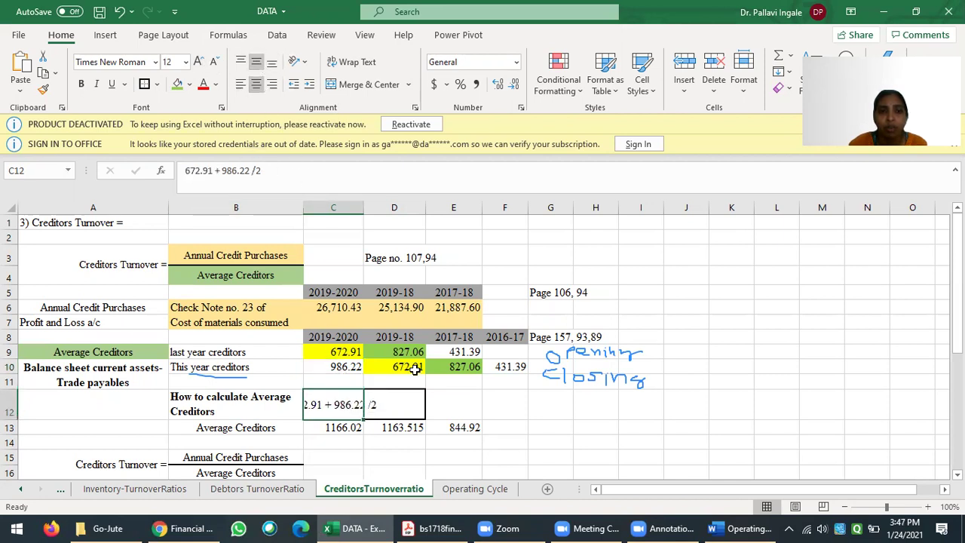
pyautogui.click(241, 84)
pyautogui.click(520, 407)
# Step: Re-enter the 2019-2020 average creditors formula in C13 as =C9+C10/2
pyautogui.click(337, 428)
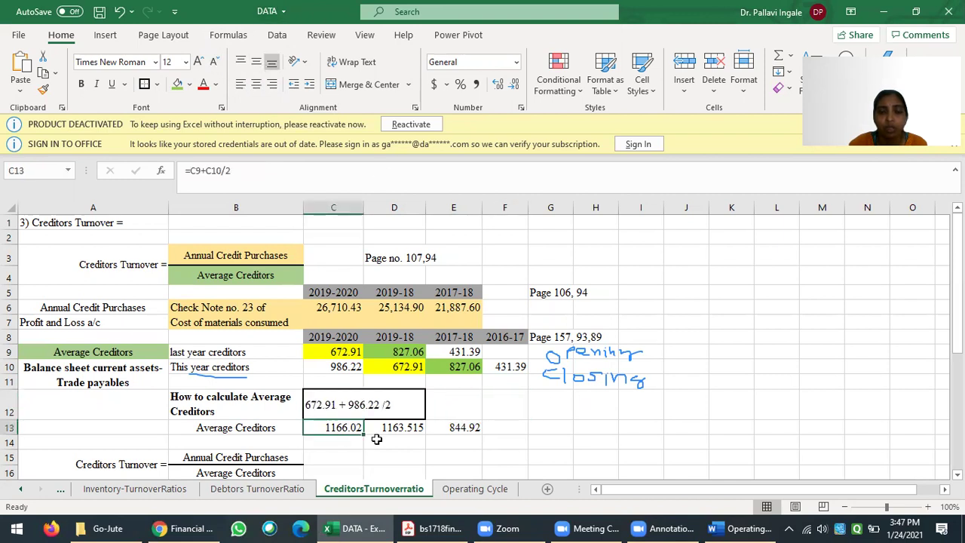
pyautogui.write('=')
pyautogui.click(340, 348)
pyautogui.write('/')
pyautogui.click(341, 369)
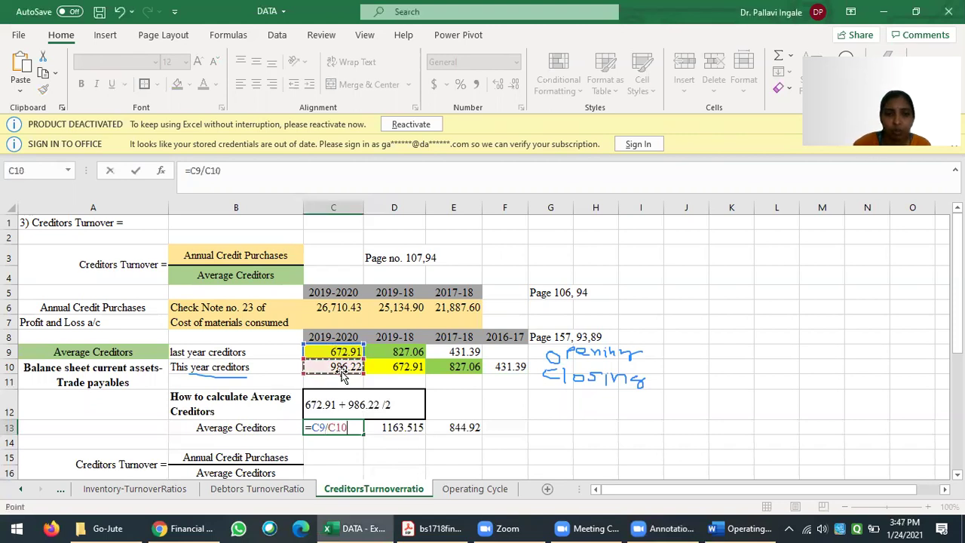
pyautogui.write('/')
pyautogui.press('BackSpace')
pyautogui.press('BackSpace')
pyautogui.press('BackSpace')
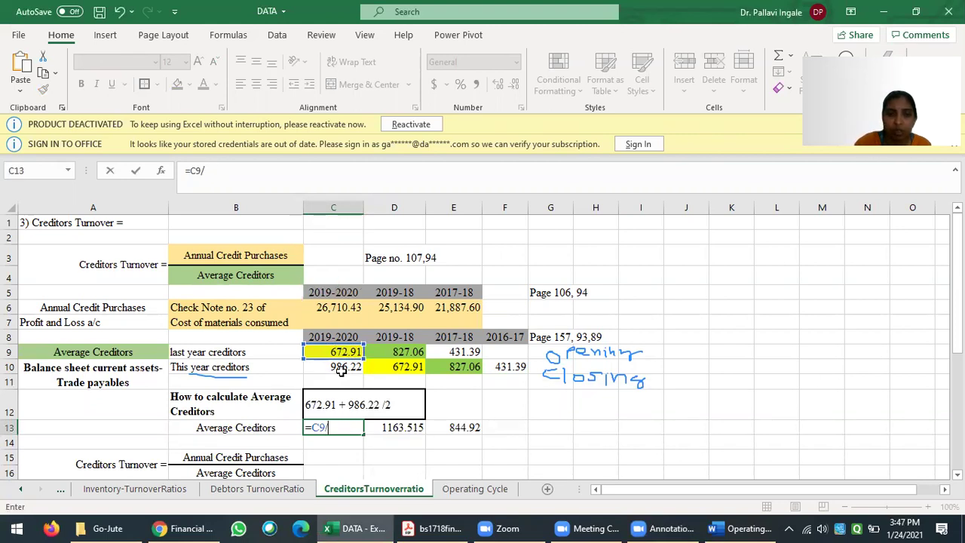
pyautogui.click(349, 368)
pyautogui.write('/')
pyautogui.press('Return')
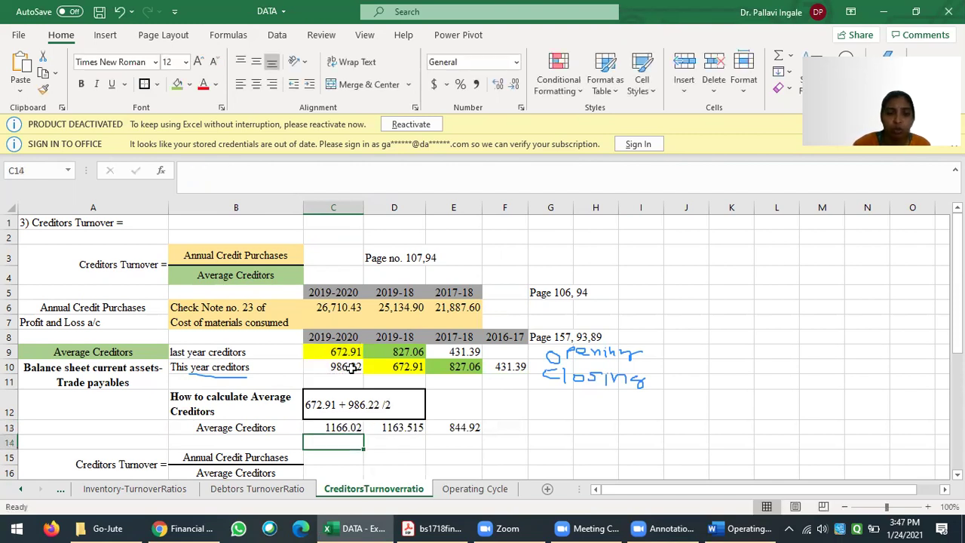
# Step: Copy the average creditors formula from C13 across to E13
pyautogui.click(352, 431)
pyautogui.moveTo(364, 433); pyautogui.dragTo(482, 434)
pyautogui.click(441, 458)
# Step: Fill B13:E13 with green and copy the formatting of the Average Creditors label in A9 onto the row
pyautogui.moveTo(233, 427); pyautogui.dragTo(463, 429)
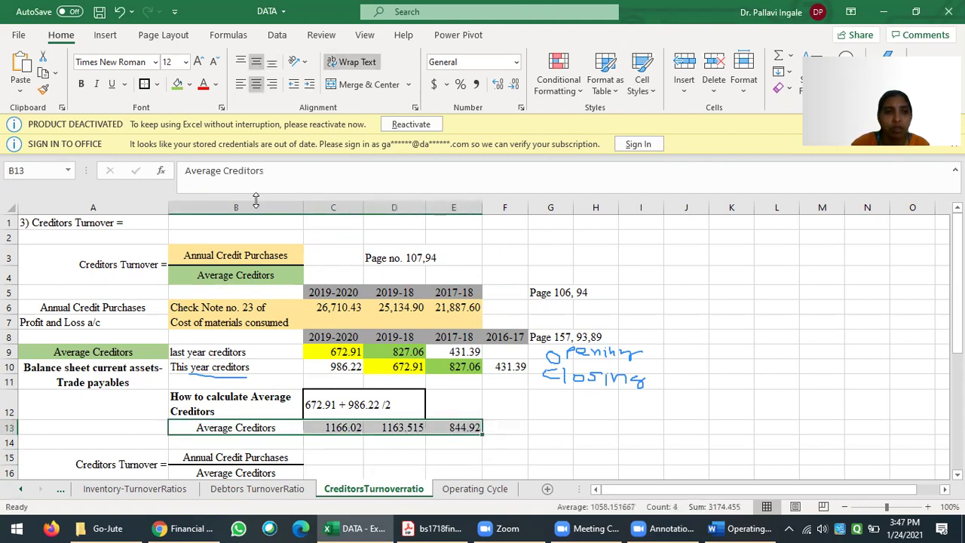
pyautogui.click(189, 85)
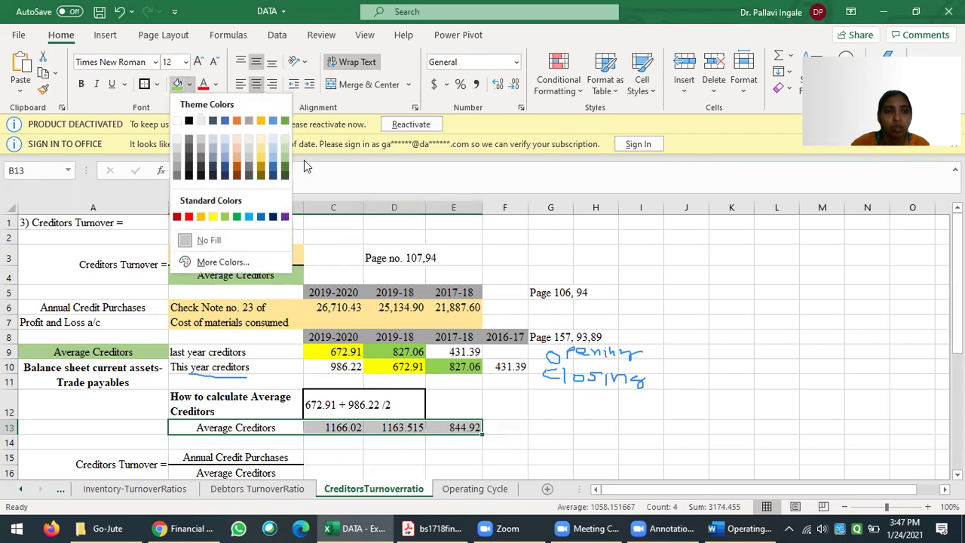
pyautogui.click(286, 164)
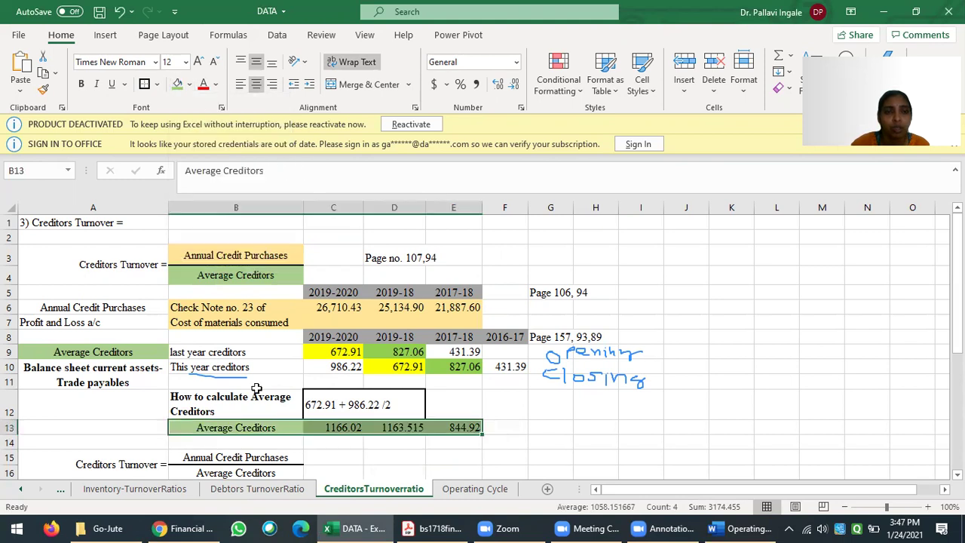
pyautogui.click(271, 458)
pyautogui.click(109, 351)
pyautogui.click(43, 89)
pyautogui.moveTo(215, 426); pyautogui.dragTo(467, 428)
pyautogui.click(542, 427)
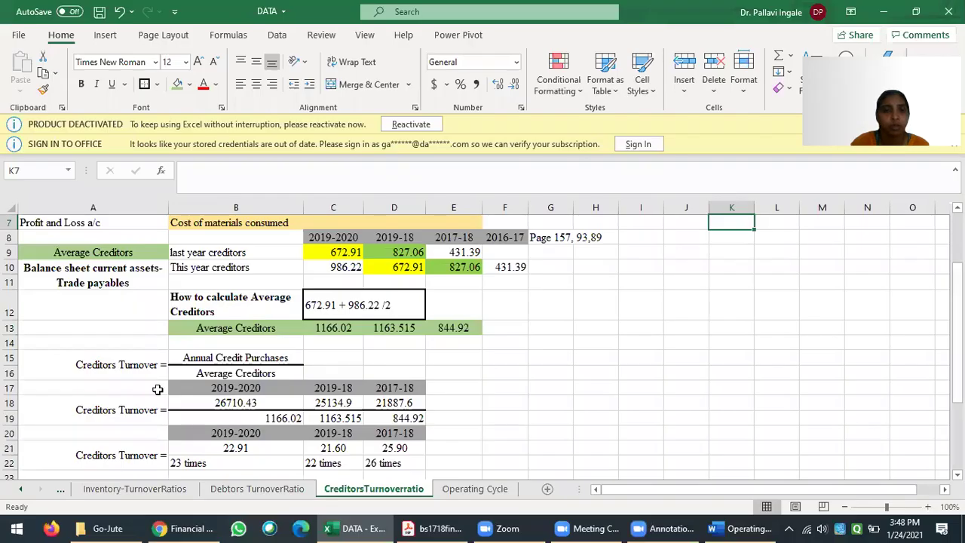
# Step: Review the average creditors row, the annual credit purchases rows, and the Creditors Turnover formula with its year headers
pyautogui.moveTo(217, 328); pyautogui.dragTo(367, 329)
pyautogui.scroll(3, 256, 294)
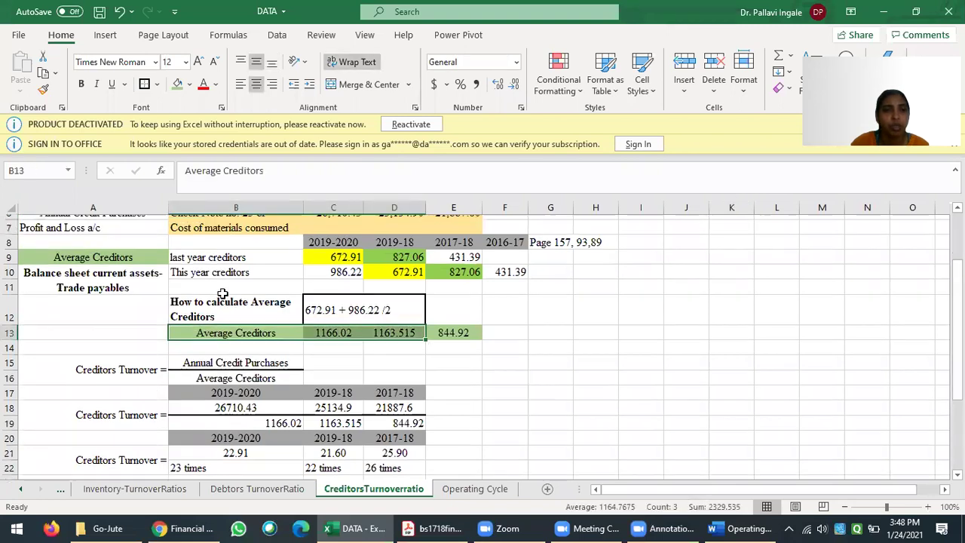
pyautogui.moveTo(217, 276); pyautogui.dragTo(409, 269)
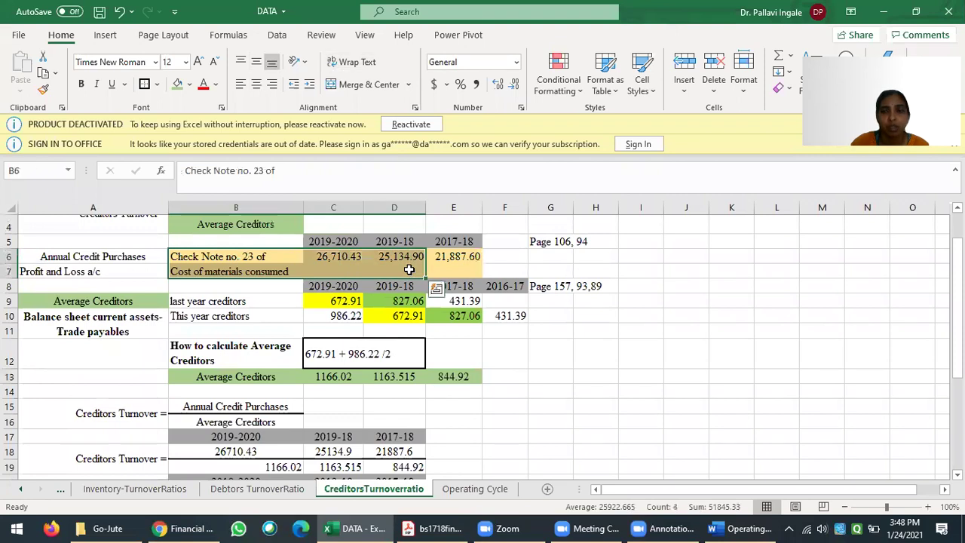
pyautogui.scroll(-1, 239, 428)
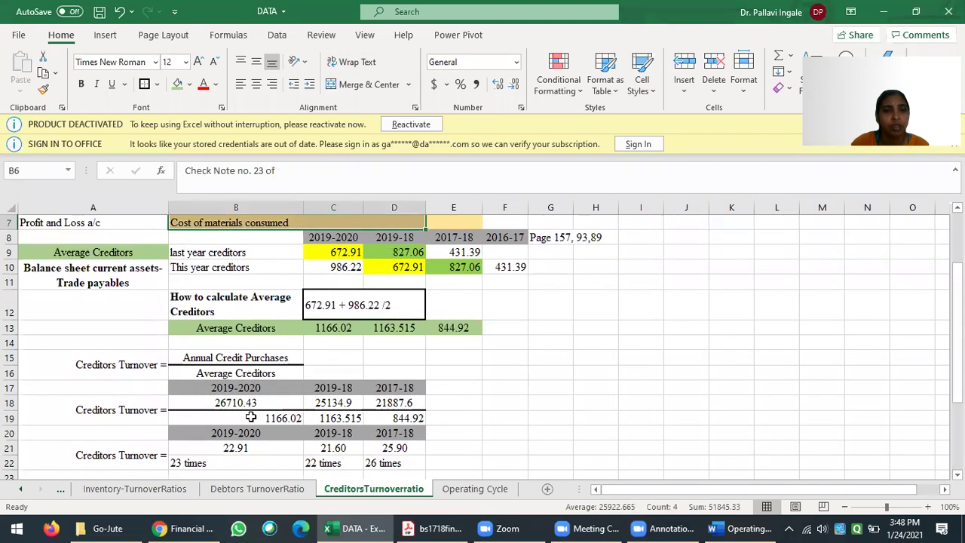
pyautogui.scroll(-1, 281, 426)
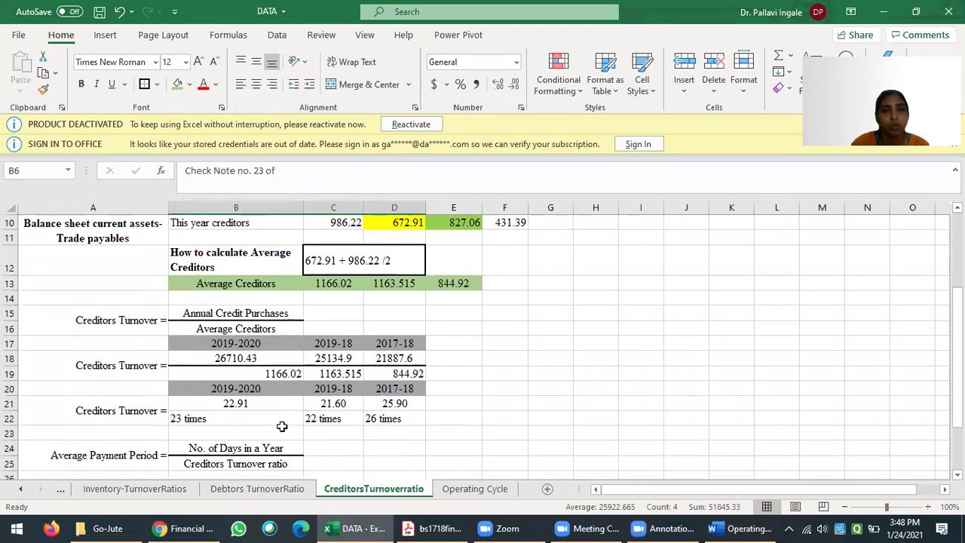
pyautogui.click(251, 311)
pyautogui.moveTo(230, 344); pyautogui.dragTo(396, 343)
# Step: Link B18 to the 2019-2020 annual credit purchases with =C6 and copy it across to D18
pyautogui.click(193, 358)
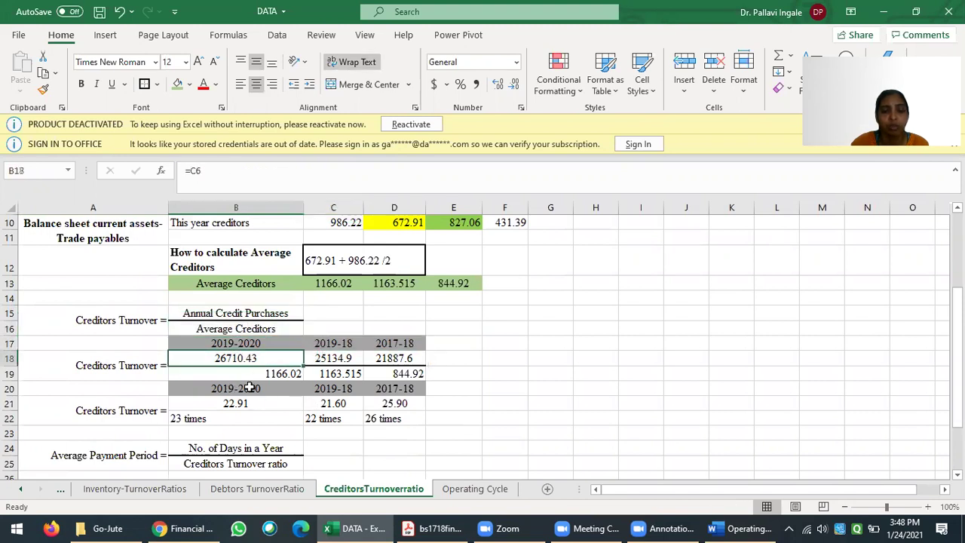
pyautogui.write('=')
pyautogui.scroll(2, 253, 385)
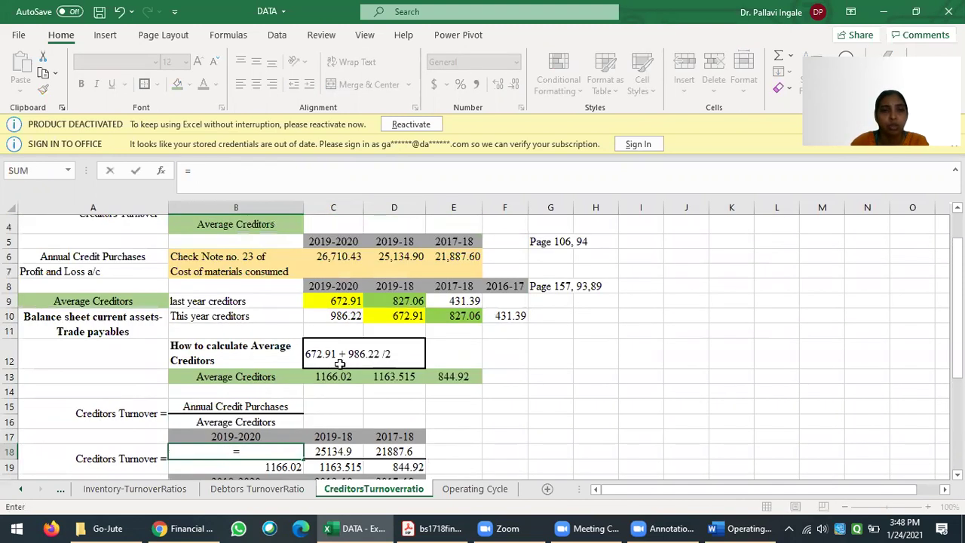
pyautogui.click(341, 260)
pyautogui.press('Return')
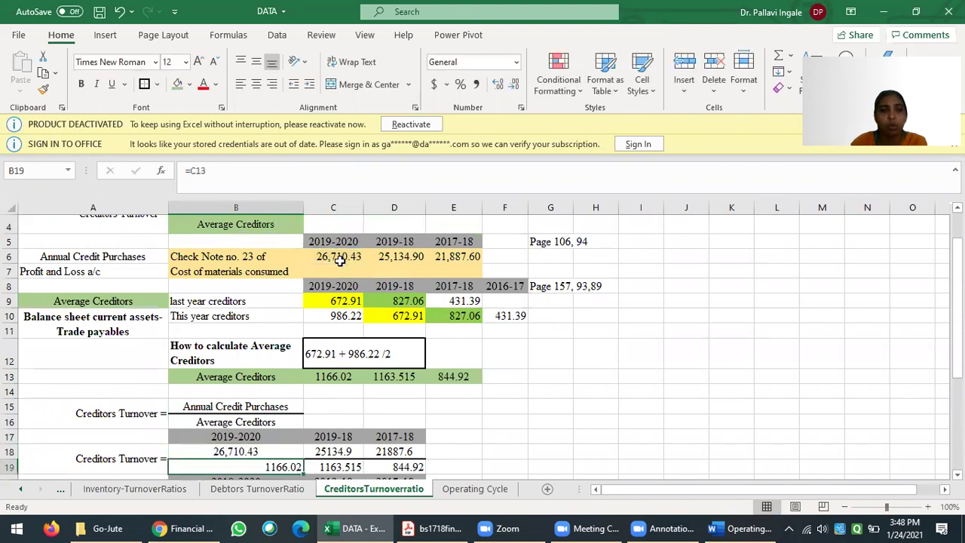
pyautogui.click(341, 452)
pyautogui.click(294, 451)
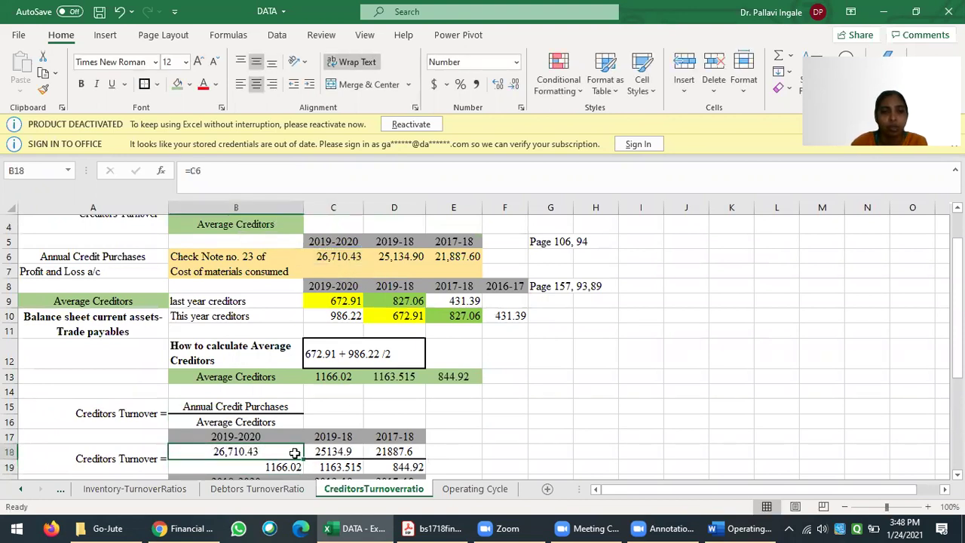
pyautogui.moveTo(306, 457); pyautogui.dragTo(424, 457)
# Step: Clear the average creditors figures in B19:D19 and link B19 to the 2019-2020 average with =C13
pyautogui.moveTo(283, 466); pyautogui.dragTo(380, 466)
pyautogui.press('Delete')
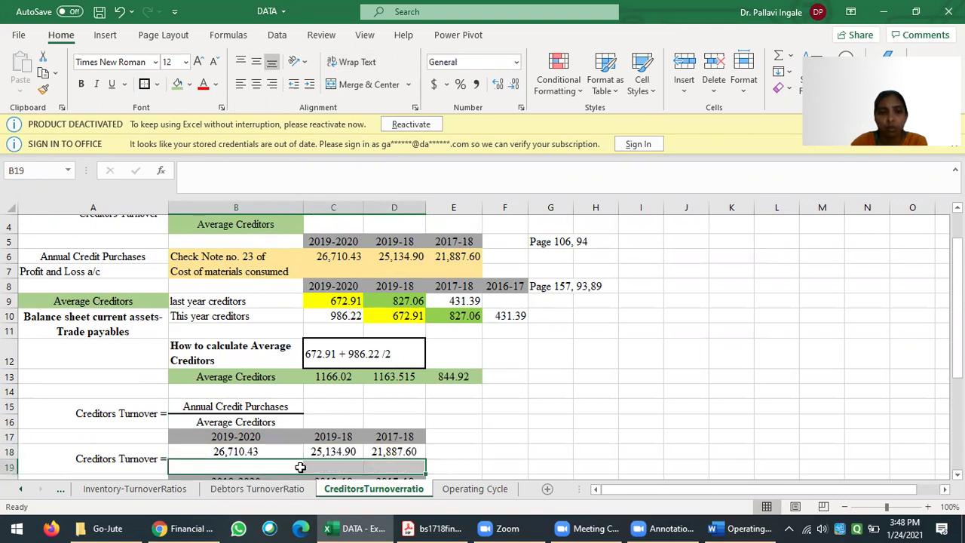
pyautogui.click(253, 467)
pyautogui.write('=')
pyautogui.click(341, 376)
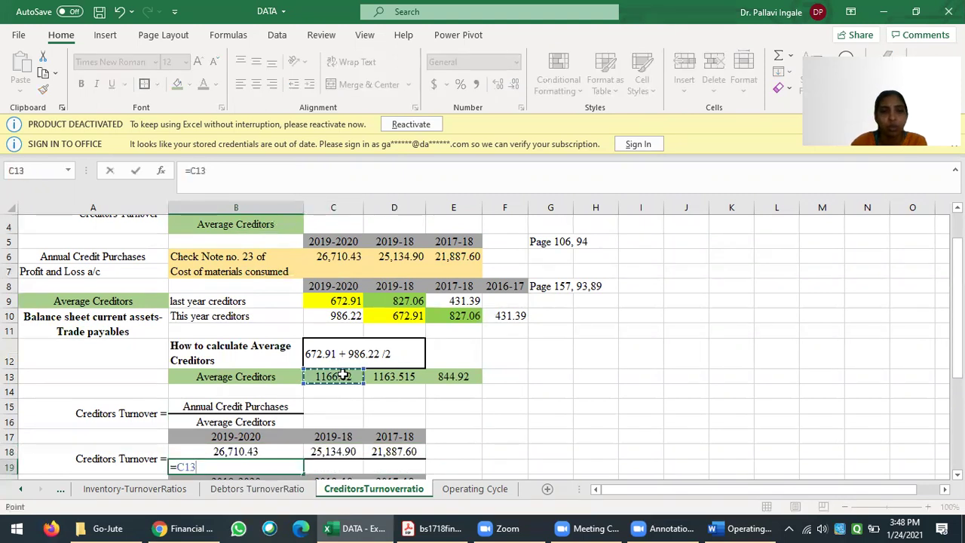
pyautogui.press('Return')
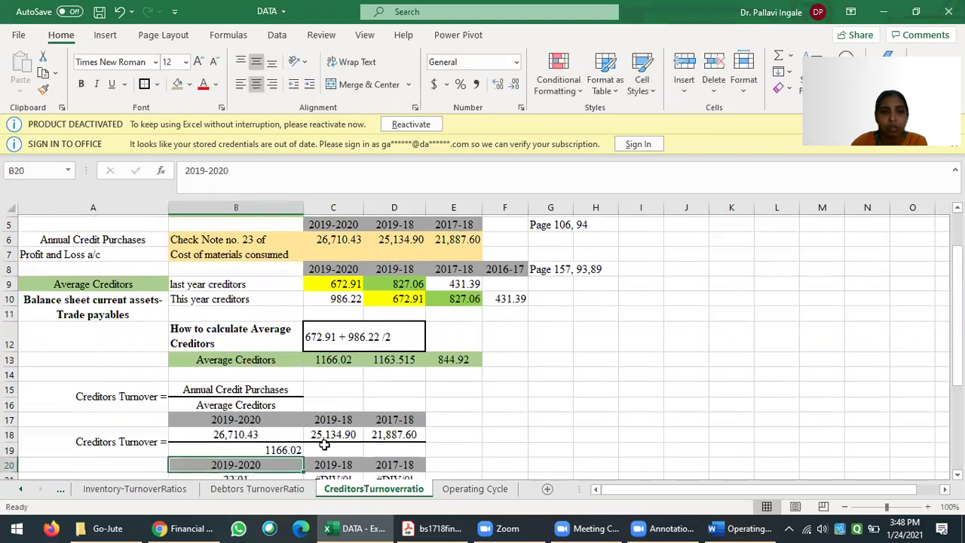
# Step: Copy the average creditors link from B19 across to D19 and centre B19:D19 horizontally and vertically
pyautogui.click(286, 403)
pyautogui.moveTo(303, 410); pyautogui.dragTo(406, 404)
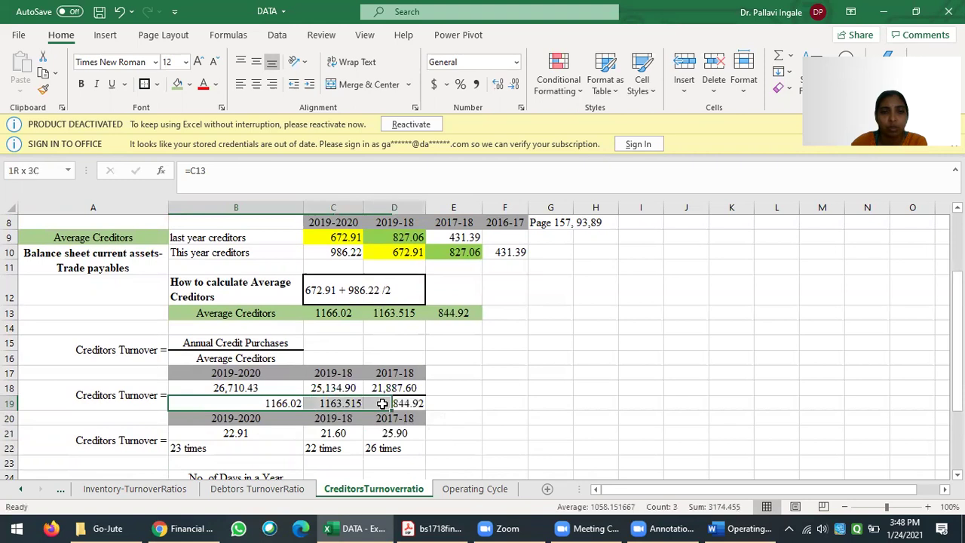
pyautogui.click(257, 83)
pyautogui.click(257, 62)
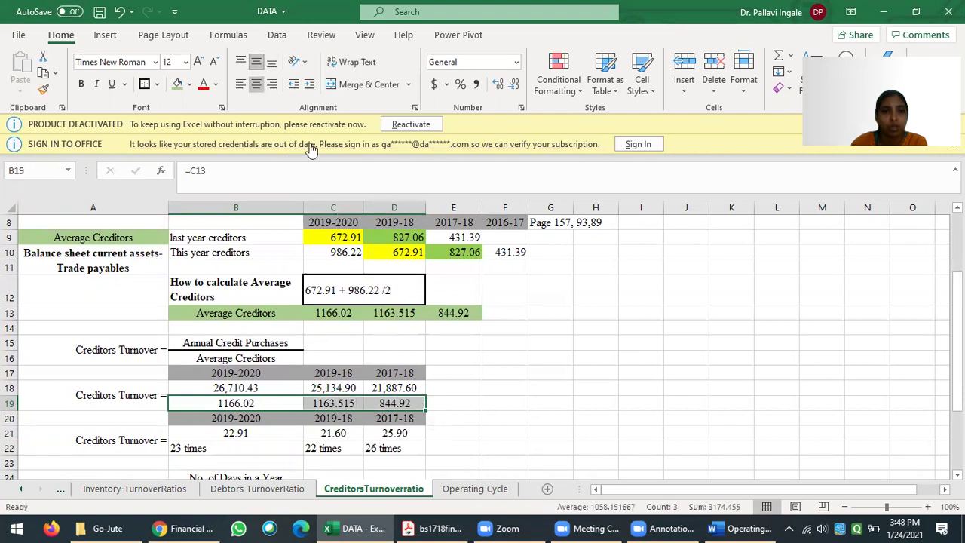
# Step: Calculate the 2019-2020 creditors turnover in B21 with =B18/B19 and copy the formula across to D21
pyautogui.click(573, 444)
pyautogui.scroll(-1, 462, 379)
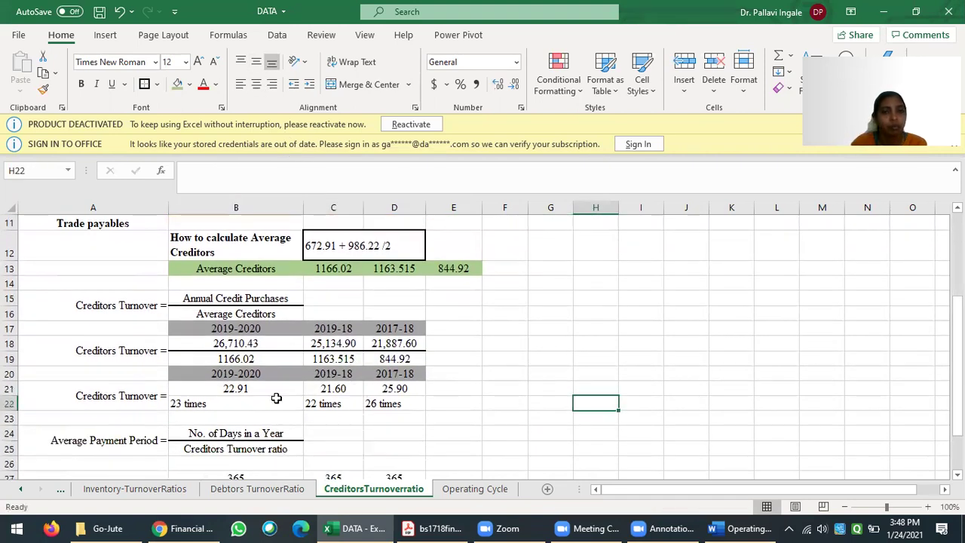
pyautogui.click(146, 398)
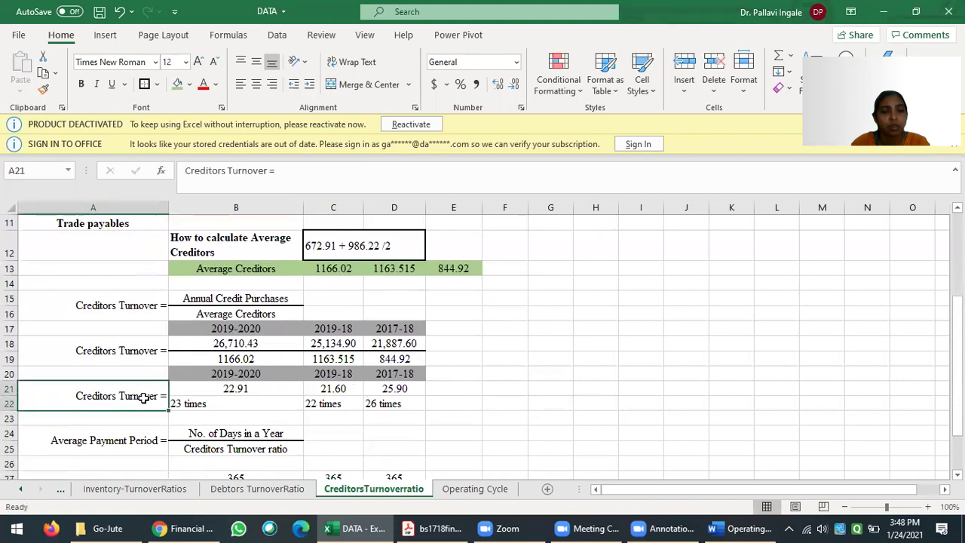
pyautogui.click(240, 388)
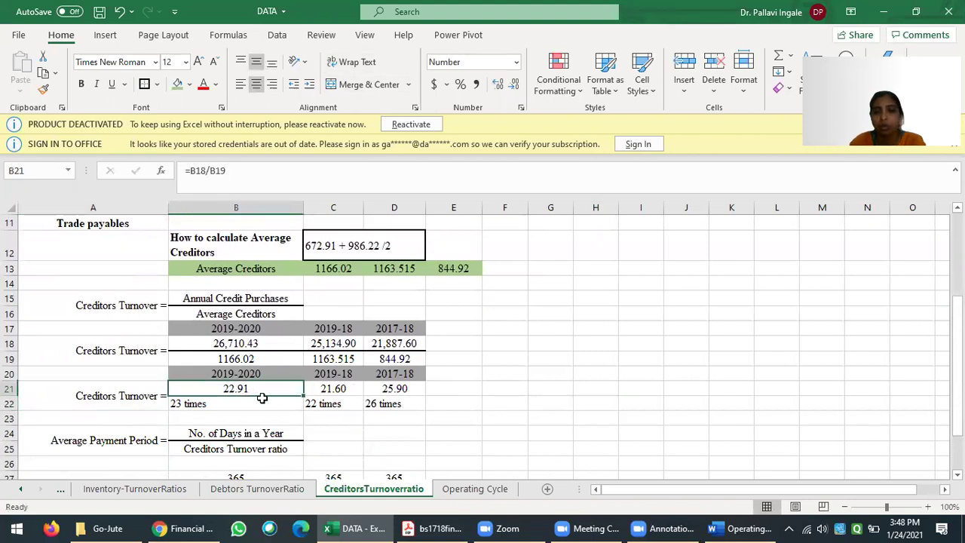
pyautogui.write('=')
pyautogui.click(253, 357)
pyautogui.click(254, 343)
pyautogui.write('/')
pyautogui.click(254, 358)
pyautogui.press('Return')
pyautogui.click(242, 385)
pyautogui.moveTo(305, 395); pyautogui.dragTo(405, 389)
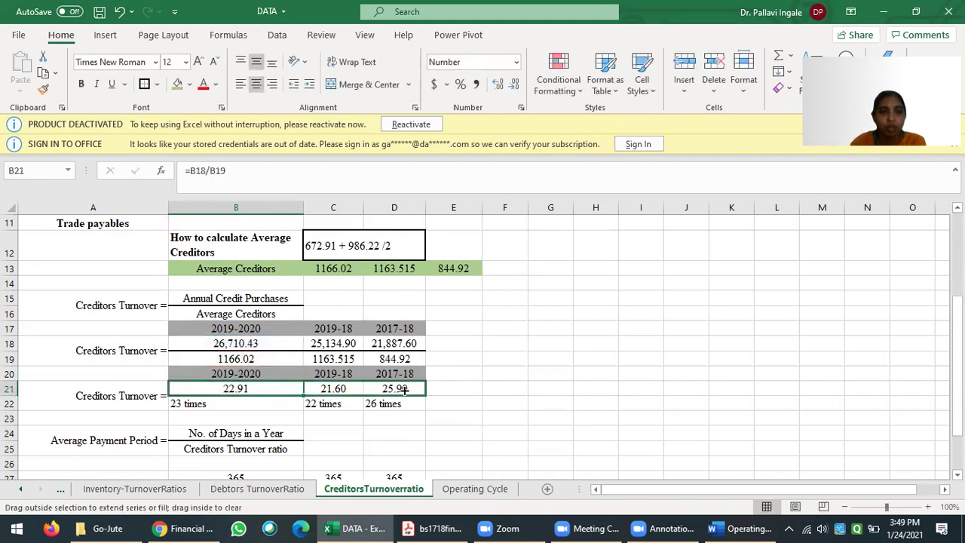
pyautogui.click(360, 392)
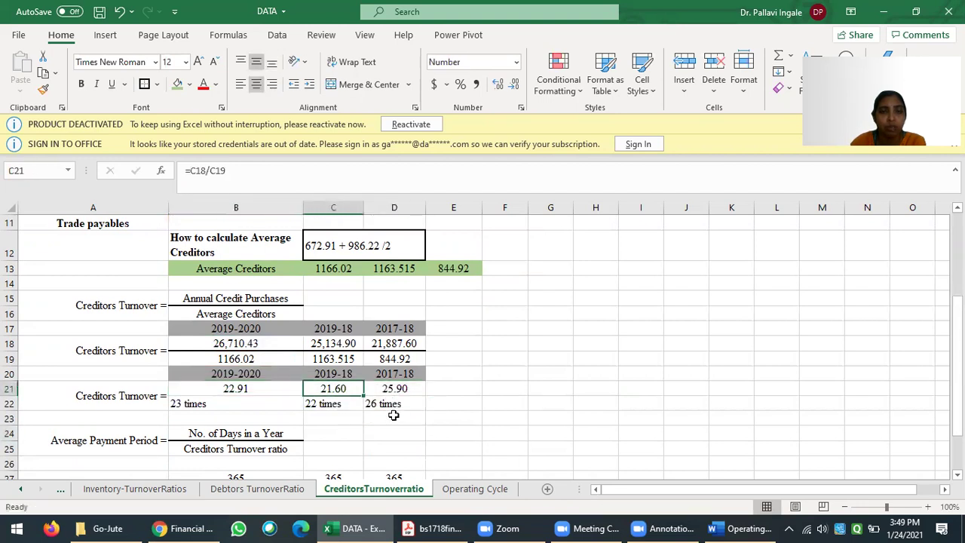
pyautogui.click(400, 388)
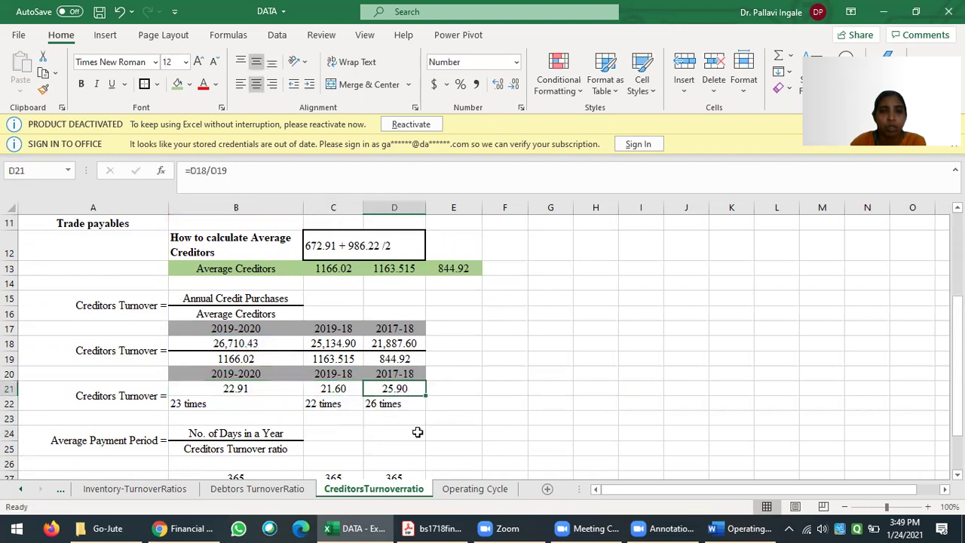
# Step: Review the rounded turnover figures in row 22, the Average Payment Period formula, and its days and turnover inputs in rows 27 and 28
pyautogui.click(220, 404)
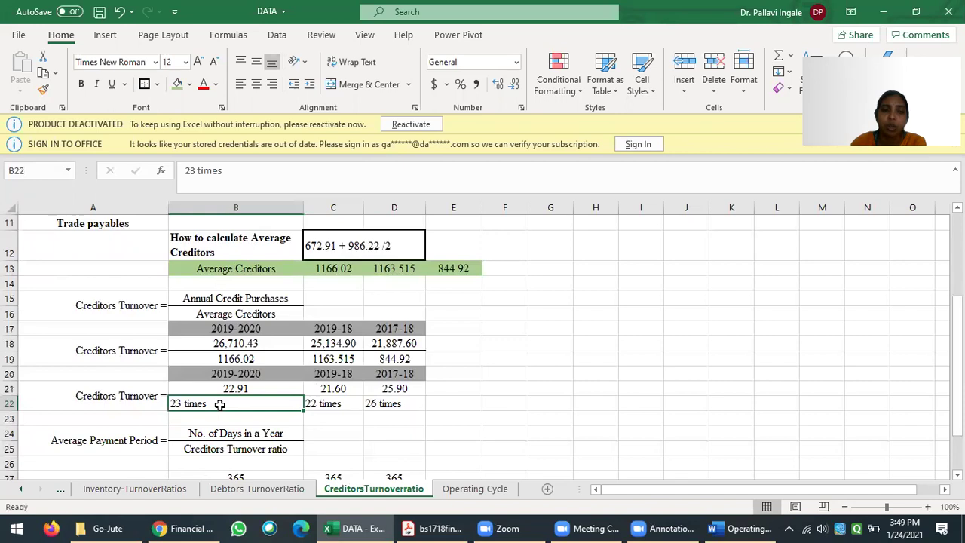
pyautogui.click(334, 404)
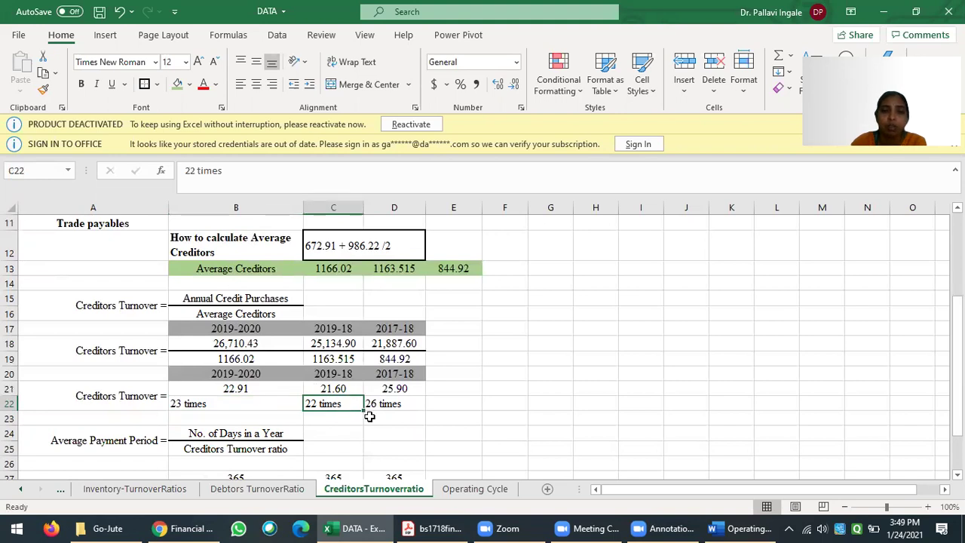
pyautogui.scroll(-1, 383, 435)
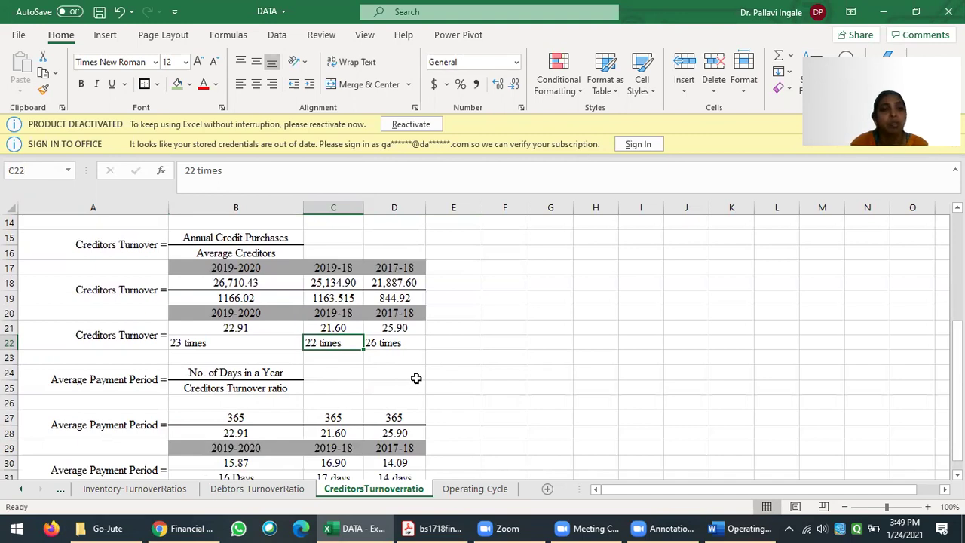
pyautogui.scroll(-1, 416, 377)
pyautogui.moveTo(113, 339); pyautogui.dragTo(226, 328)
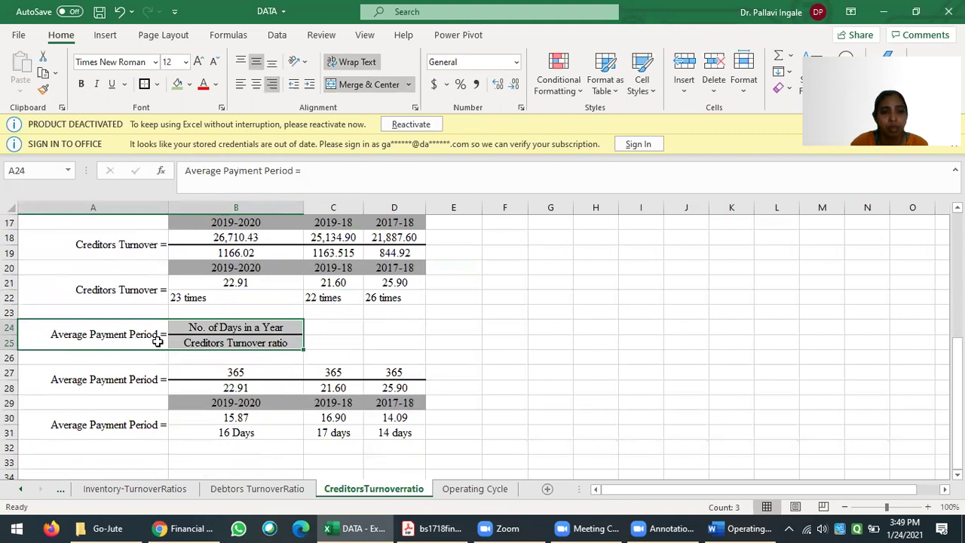
pyautogui.click(258, 325)
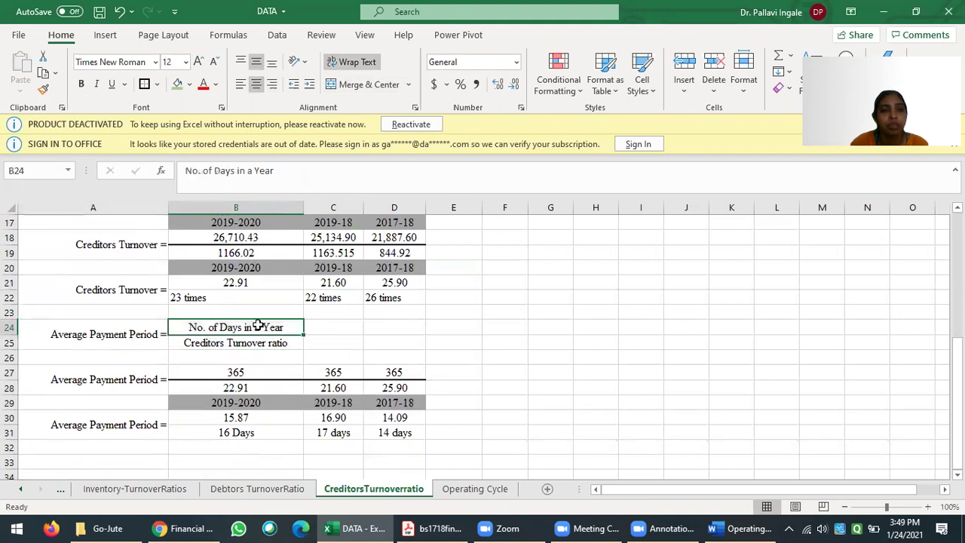
pyautogui.click(226, 342)
pyautogui.moveTo(225, 373); pyautogui.dragTo(395, 371)
pyautogui.moveTo(182, 390); pyautogui.dragTo(400, 387)
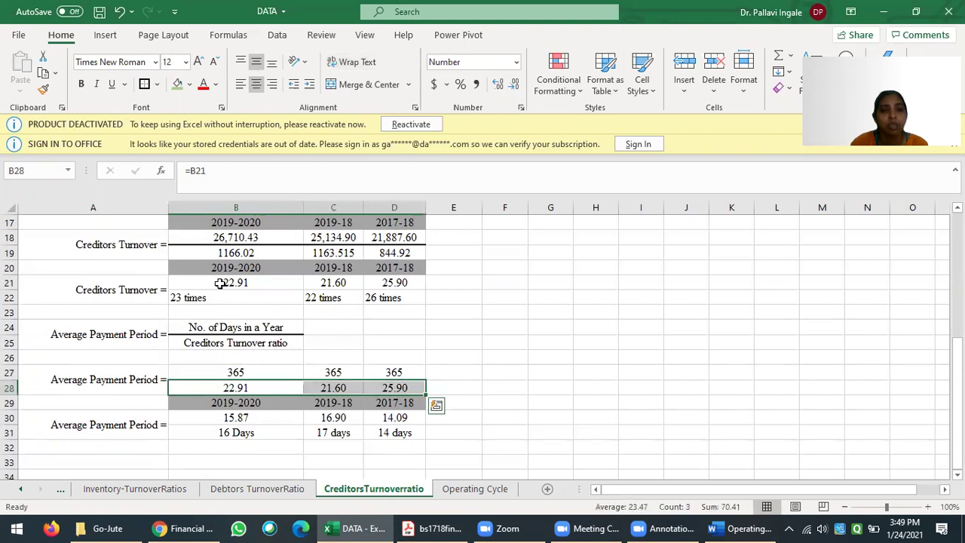
pyautogui.click(220, 284)
# Step: Link B28 to the 2019-2020 creditors turnover with =B21, try copying it across to D28, and undo the last copy
pyautogui.click(220, 386)
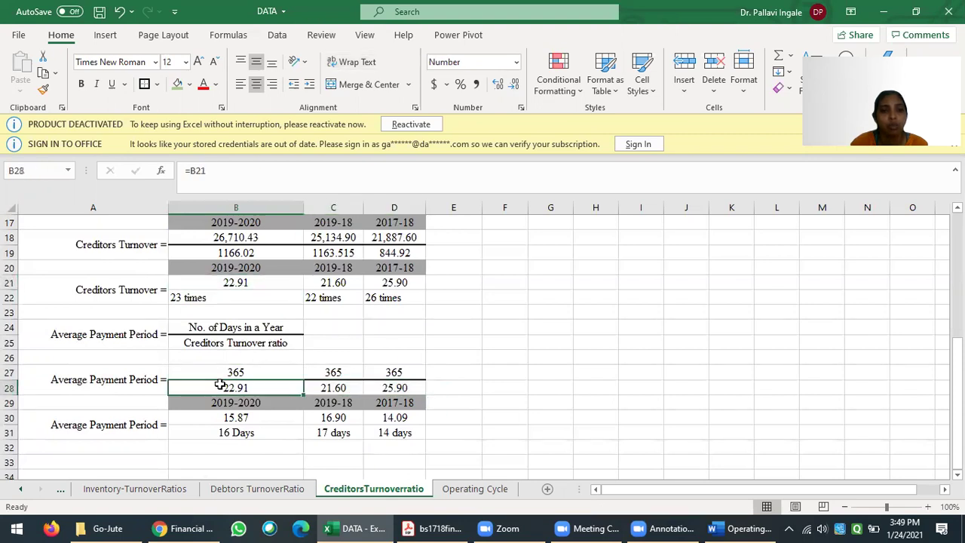
pyautogui.write('=')
pyautogui.click(243, 282)
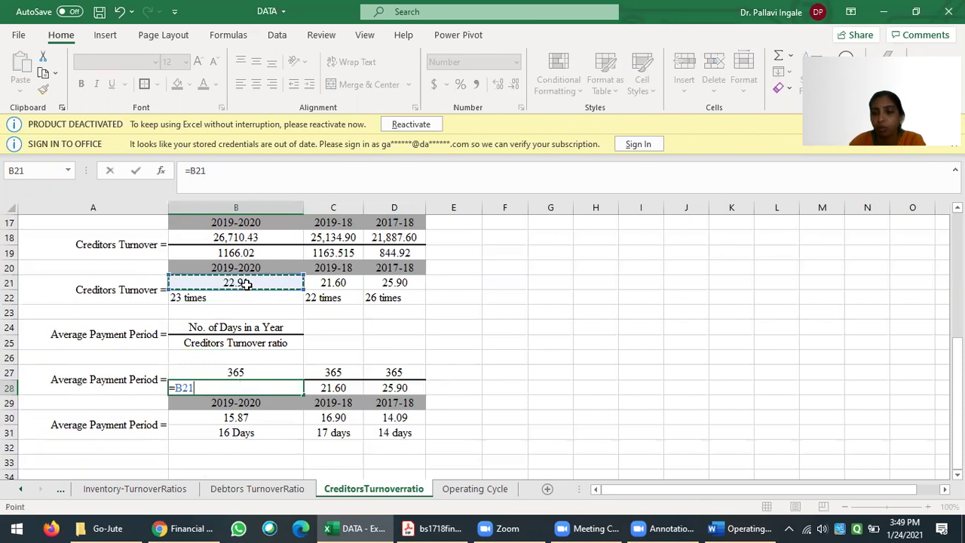
pyautogui.press('Return')
pyautogui.click(234, 388)
pyautogui.moveTo(309, 389); pyautogui.dragTo(415, 400)
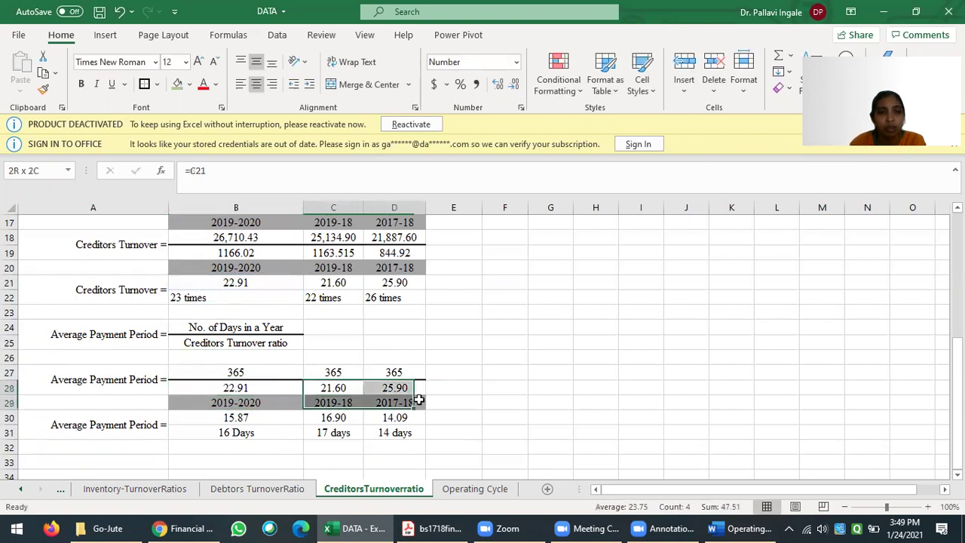
pyautogui.click(226, 387)
pyautogui.moveTo(303, 395); pyautogui.dragTo(393, 392)
pyautogui.click(258, 383)
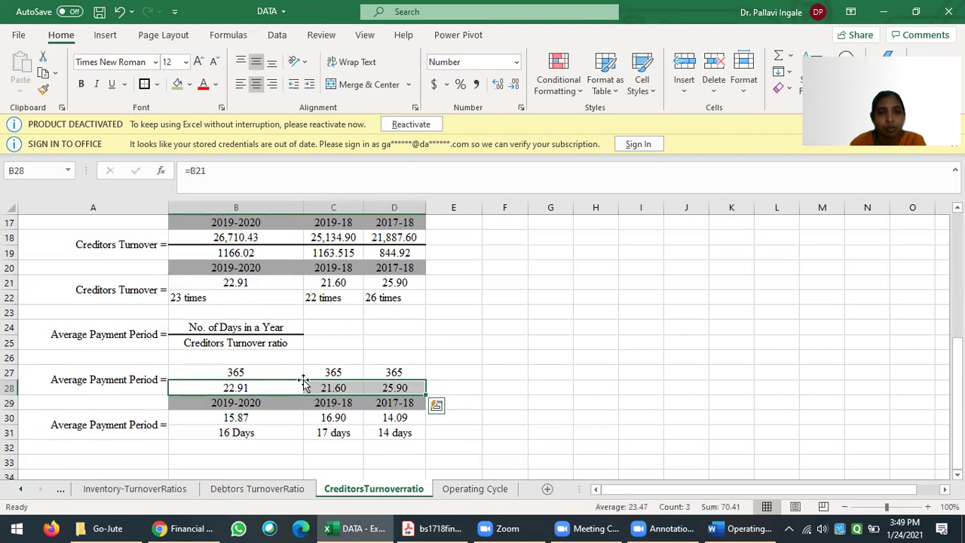
pyautogui.click(279, 384)
pyautogui.moveTo(303, 394); pyautogui.dragTo(379, 384)
pyautogui.hotkey('ctrl', 'z')
# Step: Re-enter =B21 in B28 and fill the turnover link across C28 and D28
pyautogui.click(264, 384)
pyautogui.write('=')
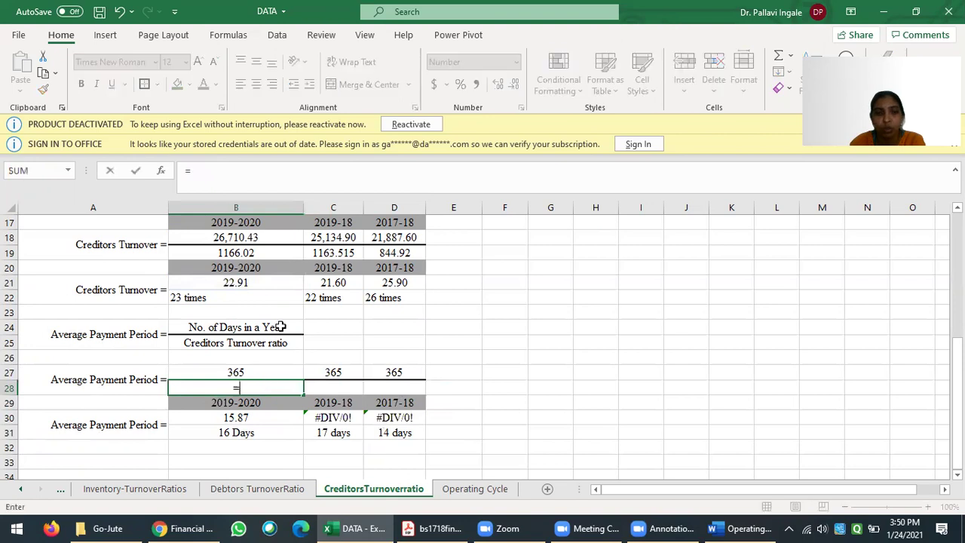
pyautogui.click(238, 284)
pyautogui.press('Return')
pyautogui.click(254, 384)
pyautogui.moveTo(302, 394); pyautogui.dragTo(419, 391)
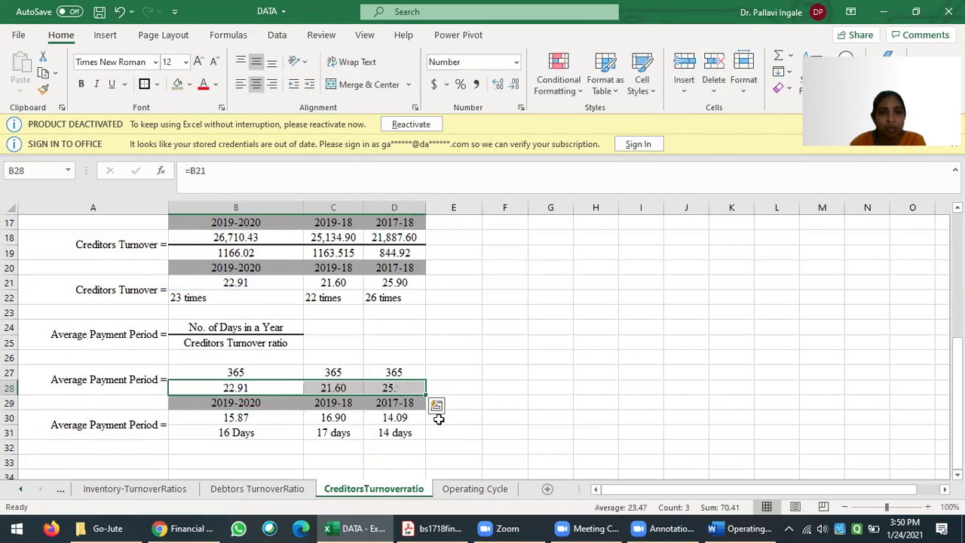
pyautogui.click(452, 417)
# Step: Calculate the 2019-2020 average payment period in B30 with =B27/B28 and copy the formula across to D30
pyautogui.click(263, 419)
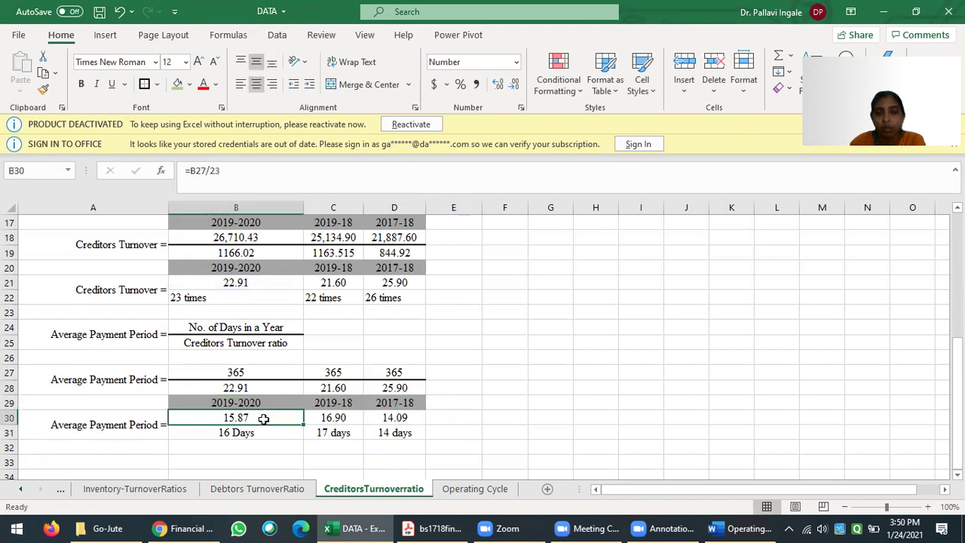
pyautogui.write('=')
pyautogui.click(237, 369)
pyautogui.write('/')
pyautogui.click(241, 391)
pyautogui.press('Return')
pyautogui.click(278, 419)
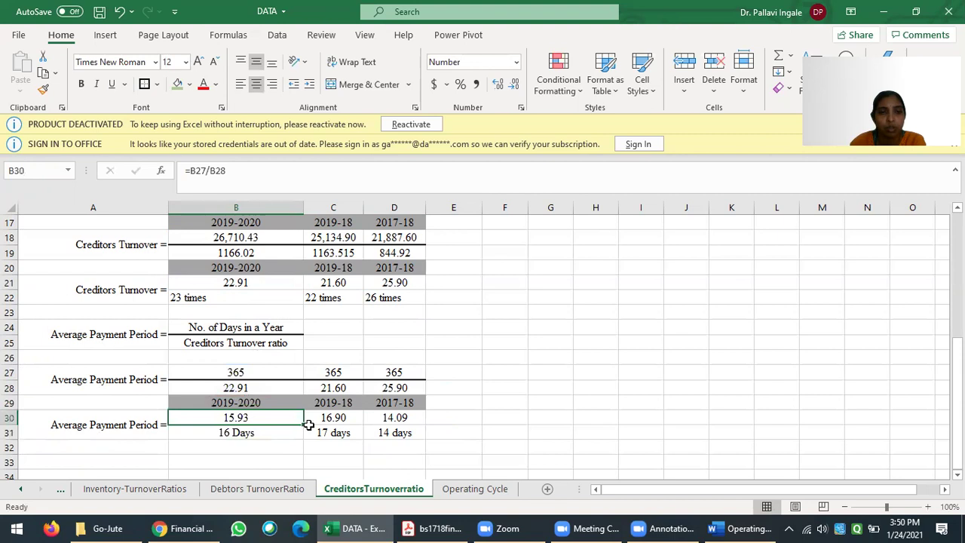
pyautogui.moveTo(306, 426); pyautogui.dragTo(422, 423)
pyautogui.click(333, 461)
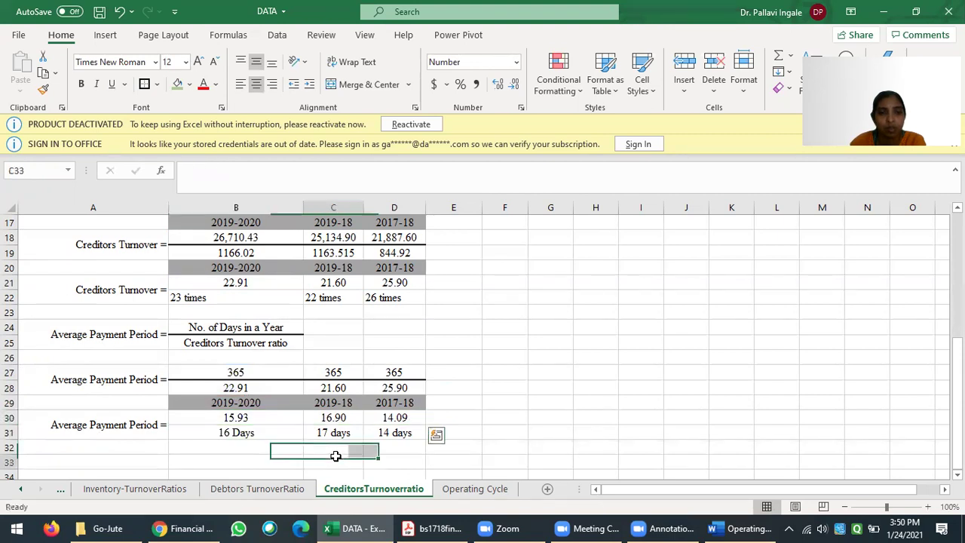
# Step: Check the rounded payment days in row 31 and apply a thick outside border to the average payment period results in A29:D31
pyautogui.click(243, 432)
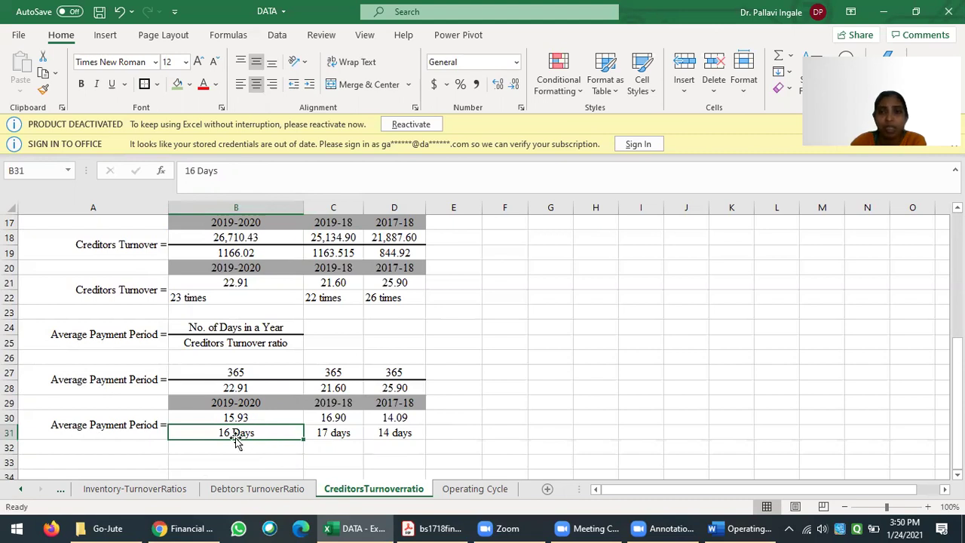
pyautogui.click(383, 437)
pyautogui.click(507, 434)
pyautogui.moveTo(113, 400); pyautogui.dragTo(399, 431)
pyautogui.click(145, 85)
pyautogui.click(476, 384)
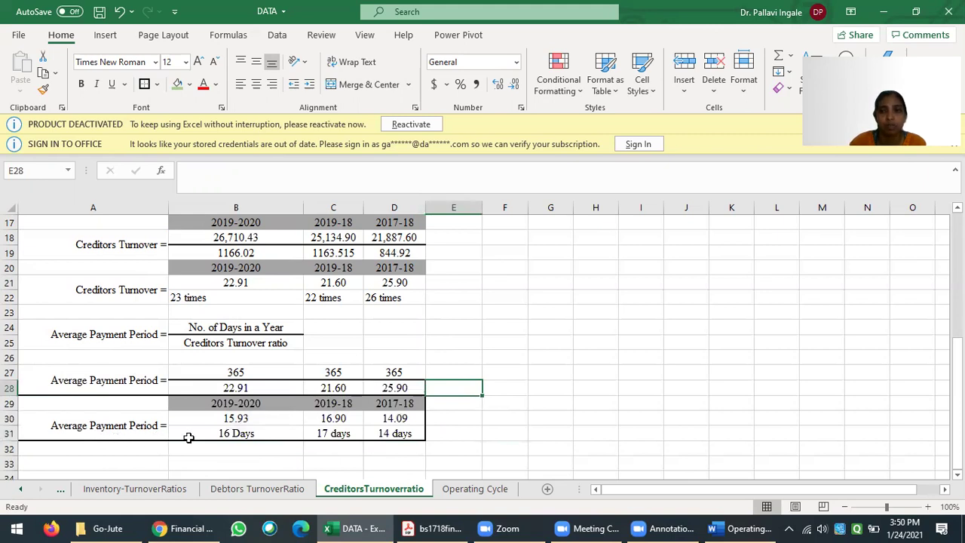
# Step: Fill the stock conversion period results in A31:D32 of the Inventory-TurnoverRatios sheet with gold
pyautogui.click(136, 488)
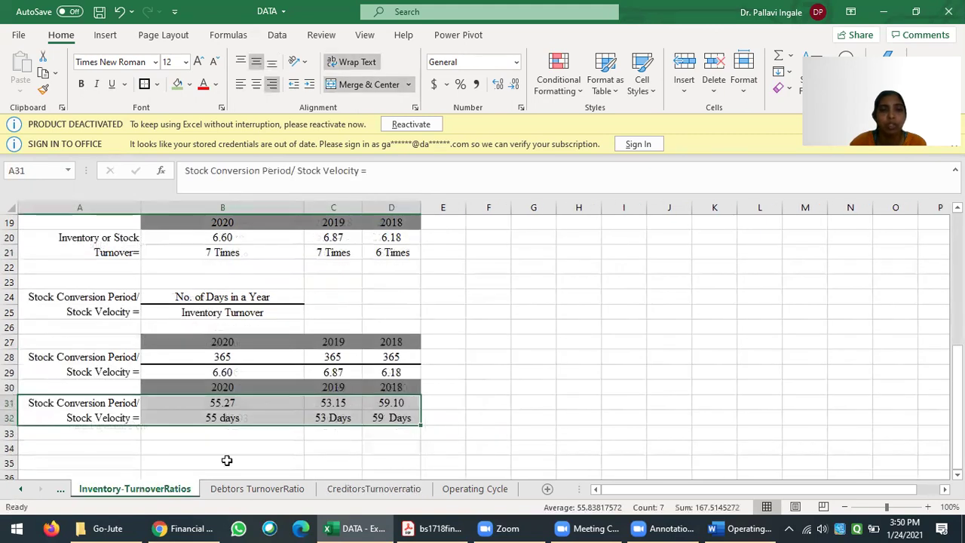
pyautogui.click(189, 429)
pyautogui.click(249, 490)
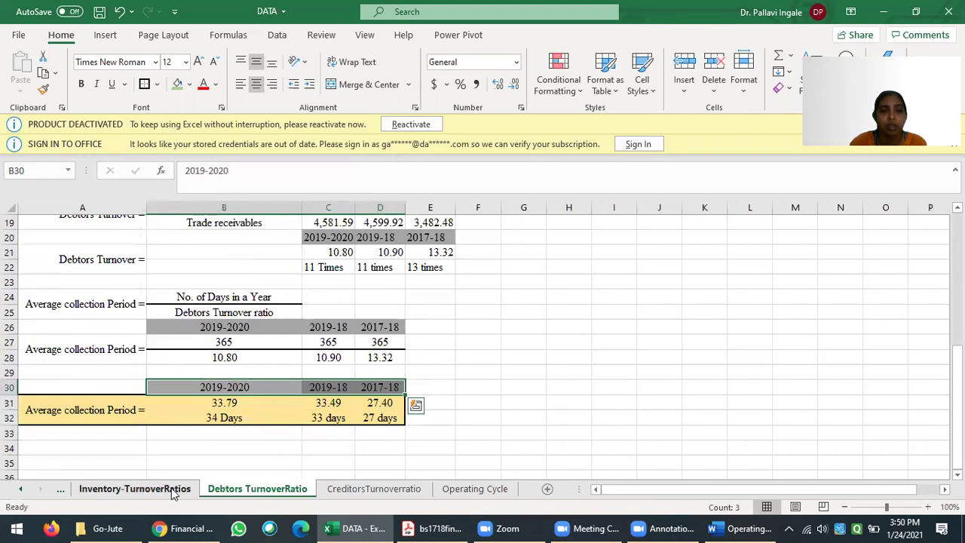
pyautogui.click(132, 488)
pyautogui.moveTo(59, 404); pyautogui.dragTo(381, 411)
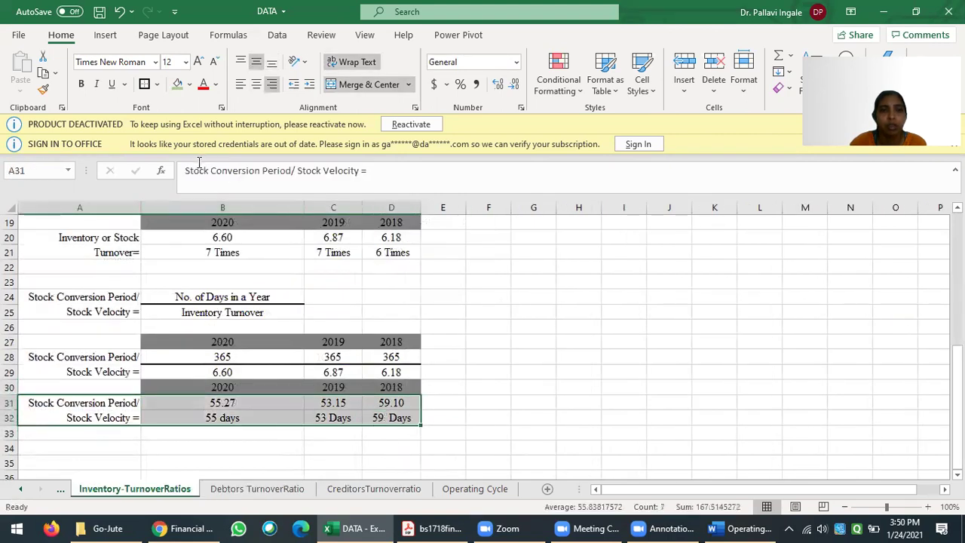
pyautogui.click(189, 84)
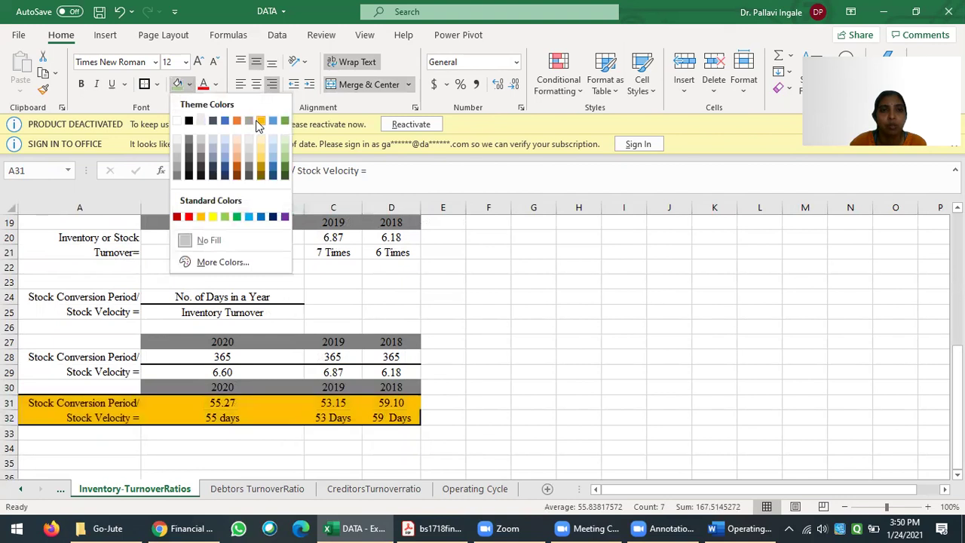
pyautogui.click(260, 121)
# Step: Fill the average payment period results in A29:D31 of the CreditorsTurnoverratio sheet with a lighter gold shade
pyautogui.click(347, 489)
pyautogui.moveTo(86, 407); pyautogui.dragTo(379, 427)
pyautogui.click(190, 84)
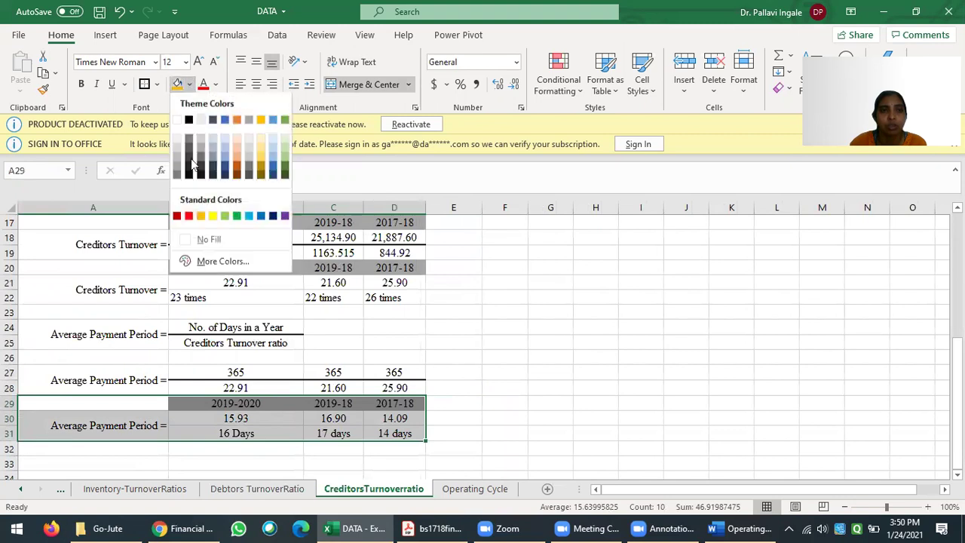
pyautogui.click(262, 167)
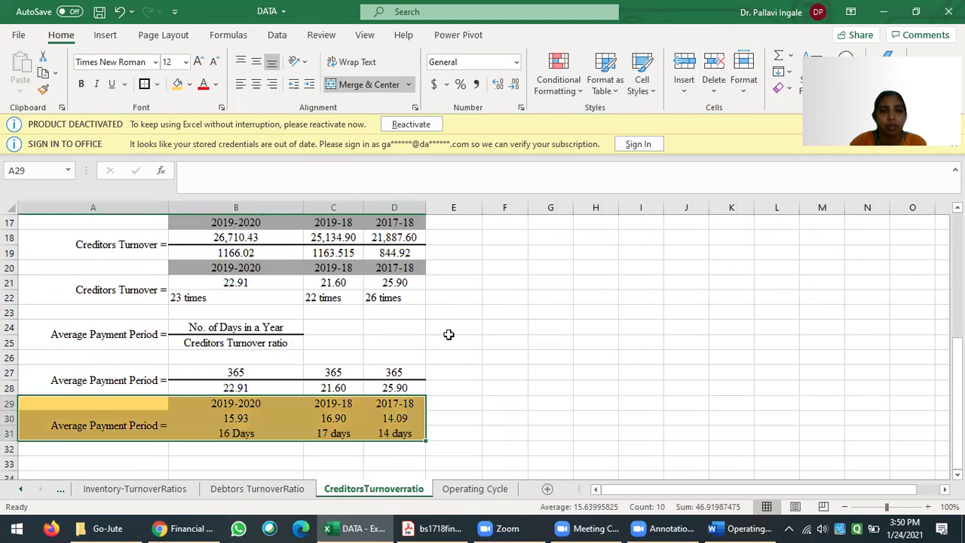
pyautogui.click(449, 332)
# Step: Copy the grey year-header formatting from B20:D20 onto the year headers in B29:D29
pyautogui.moveTo(229, 264); pyautogui.dragTo(371, 266)
pyautogui.click(43, 89)
pyautogui.moveTo(226, 403); pyautogui.dragTo(404, 401)
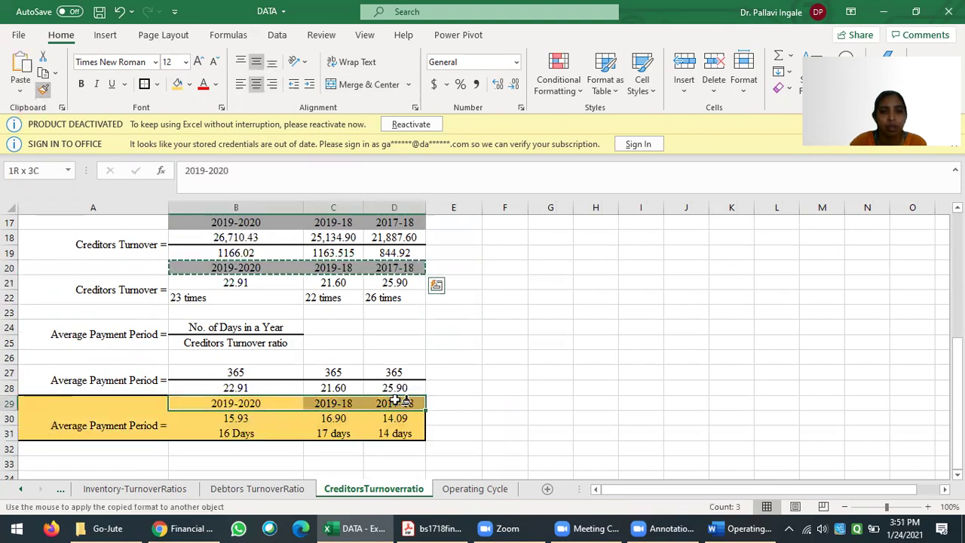
pyautogui.click(517, 415)
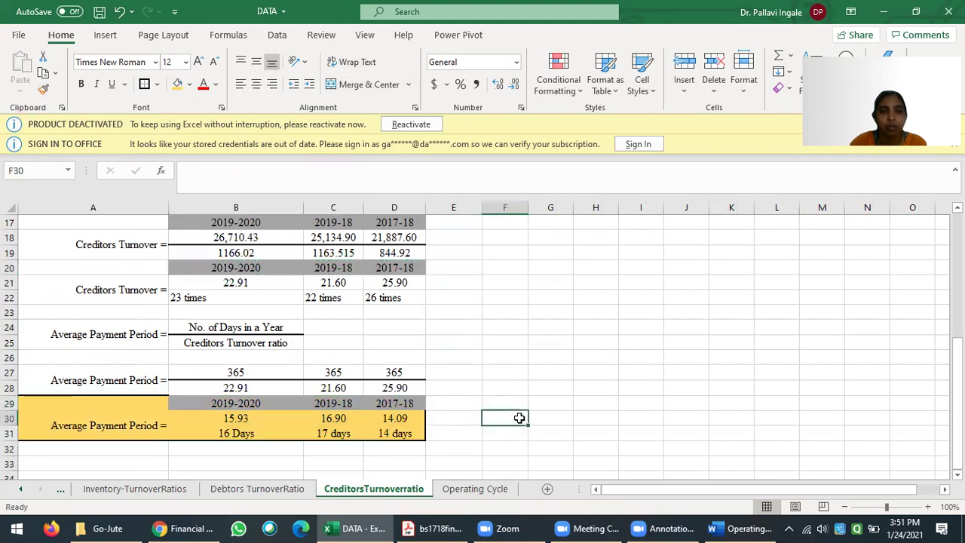
# Step: Review the operating cycle formula and the summary of stock conversion, collection and payment periods in N12:R15 on the Operating Cycle sheet
pyautogui.click(461, 488)
pyautogui.scroll(2, 320, 377)
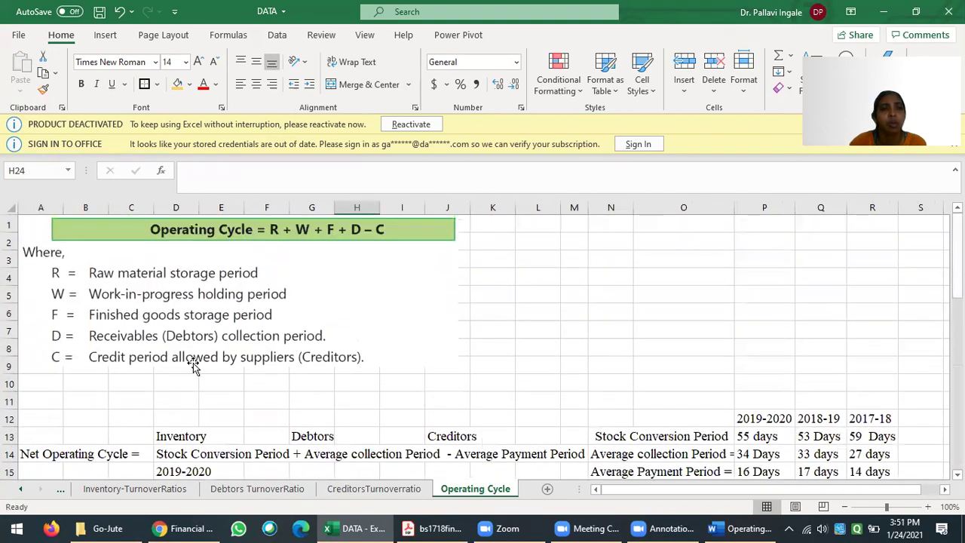
pyautogui.click(200, 291)
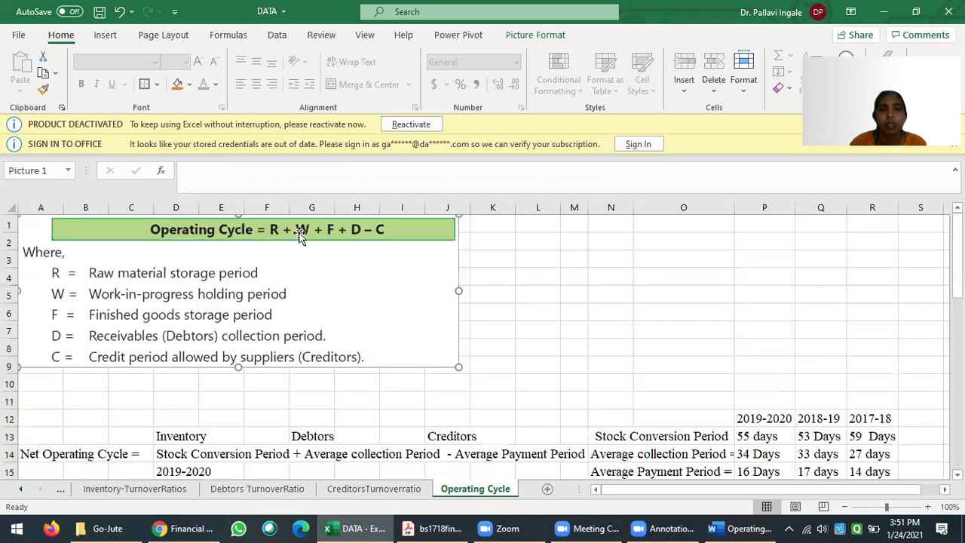
pyautogui.scroll(-3, 267, 367)
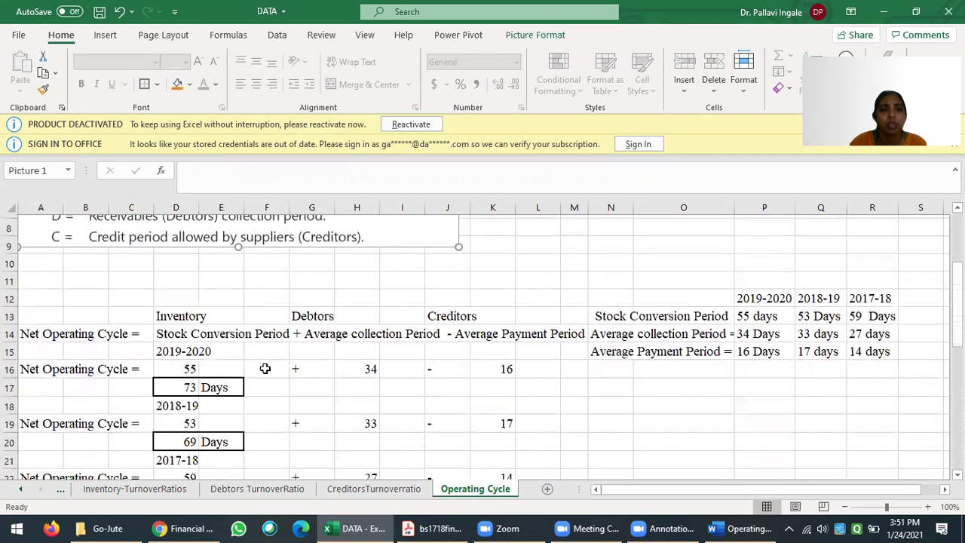
pyautogui.moveTo(626, 260); pyautogui.dragTo(879, 309)
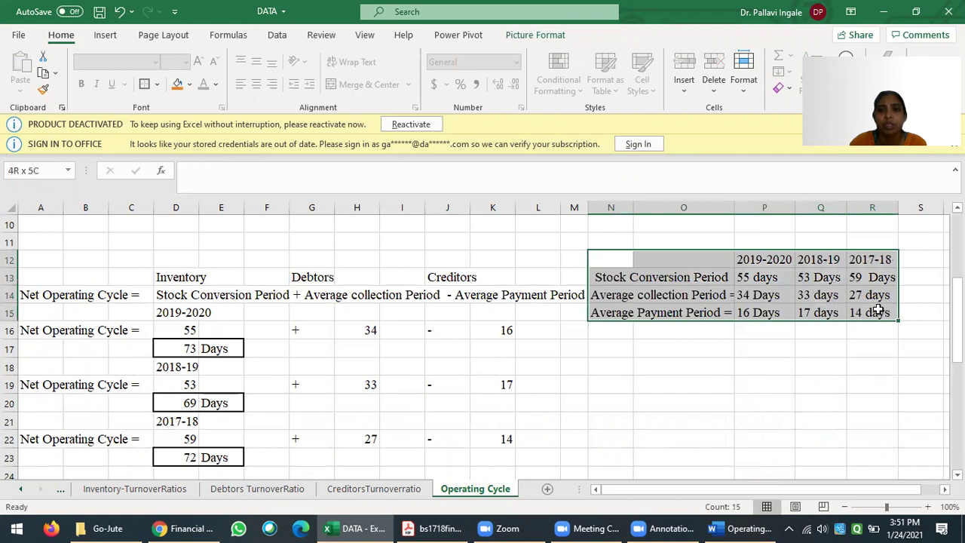
# Step: Compare the stock conversion periods on the Inventory-TurnoverRatios sheet with P13:R13 on the Operating Cycle sheet
pyautogui.click(155, 489)
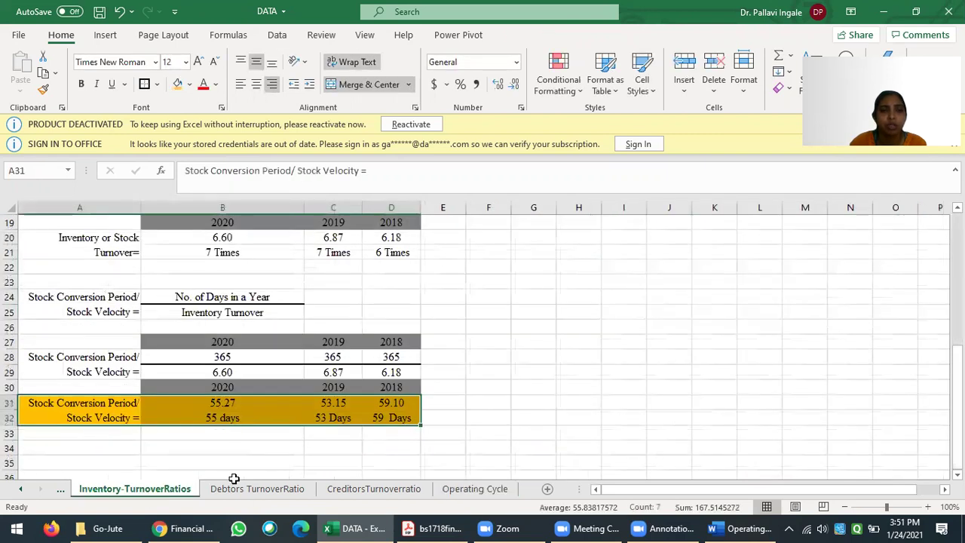
pyautogui.click(509, 489)
pyautogui.click(765, 276)
pyautogui.click(835, 276)
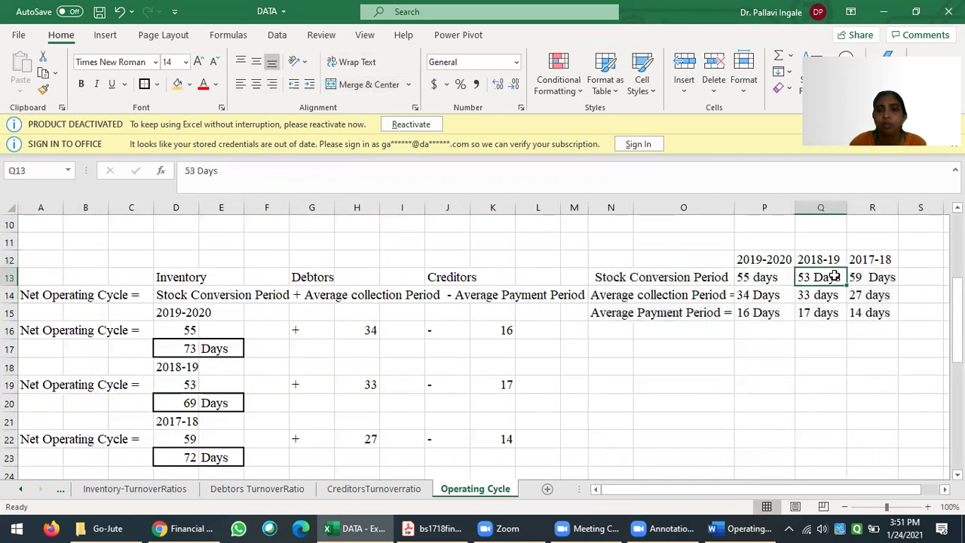
pyautogui.click(865, 277)
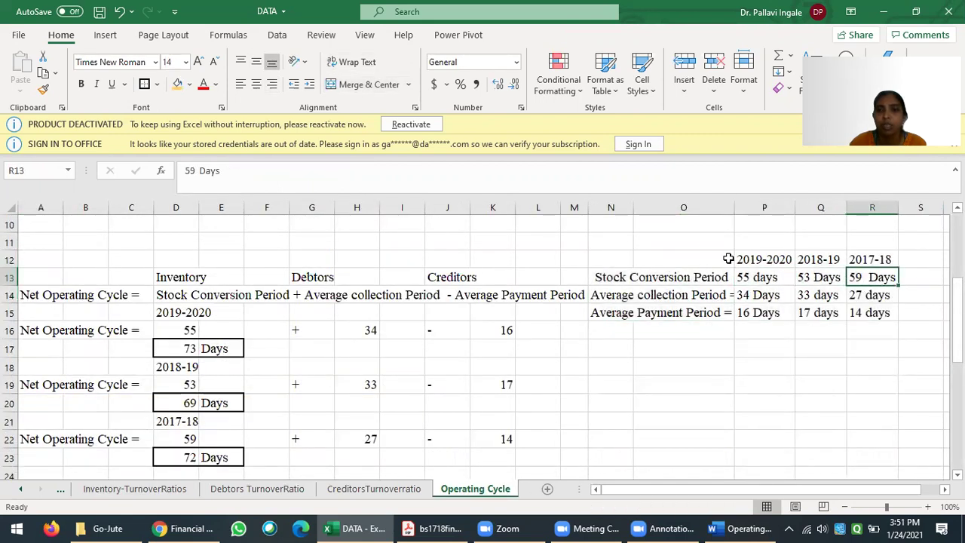
# Step: Fill the summary of conversion, collection and payment periods in N12:R15 with a lighter gold shade
pyautogui.moveTo(668, 258); pyautogui.dragTo(878, 312)
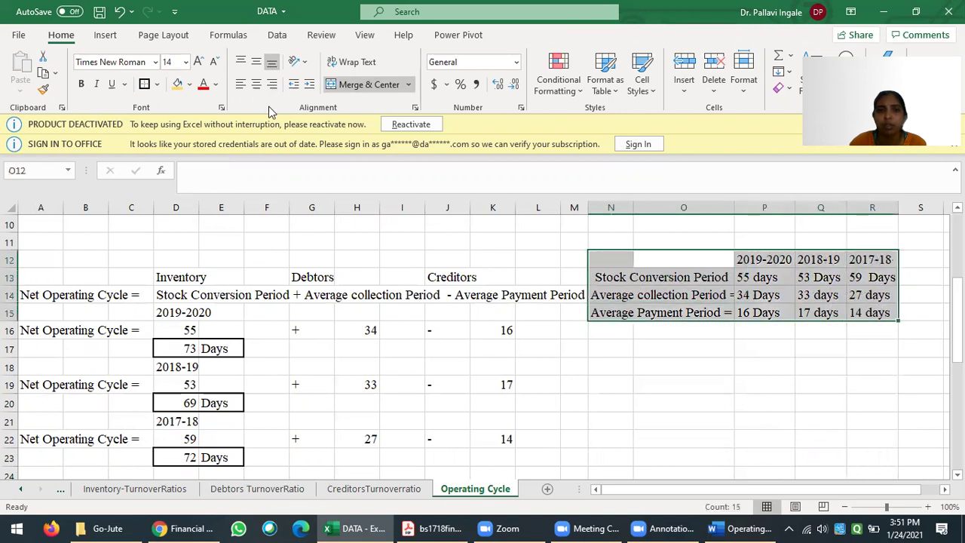
pyautogui.click(190, 85)
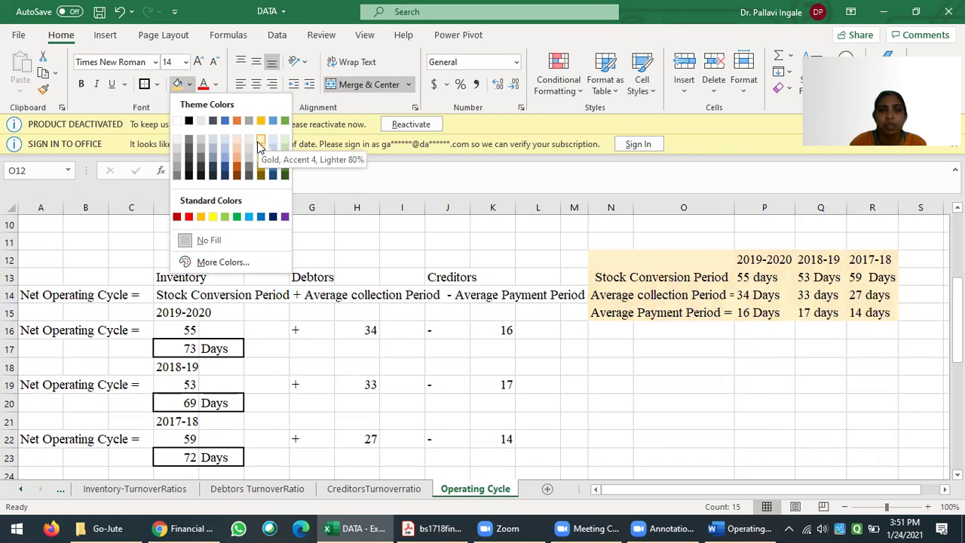
pyautogui.click(257, 141)
pyautogui.click(574, 348)
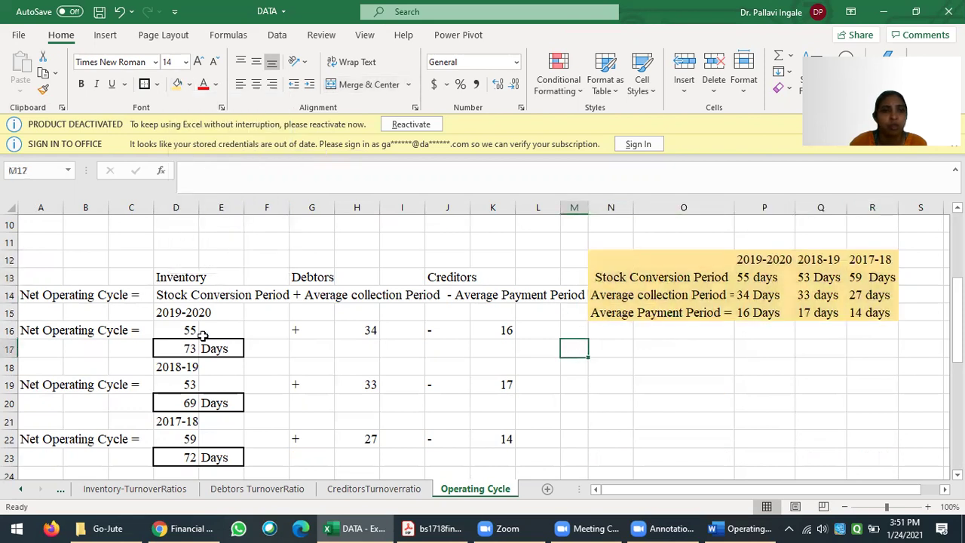
# Step: Review the net operating cycle formula in row 14 and its component labels in row 13
pyautogui.scroll(1, 199, 335)
pyautogui.click(31, 348)
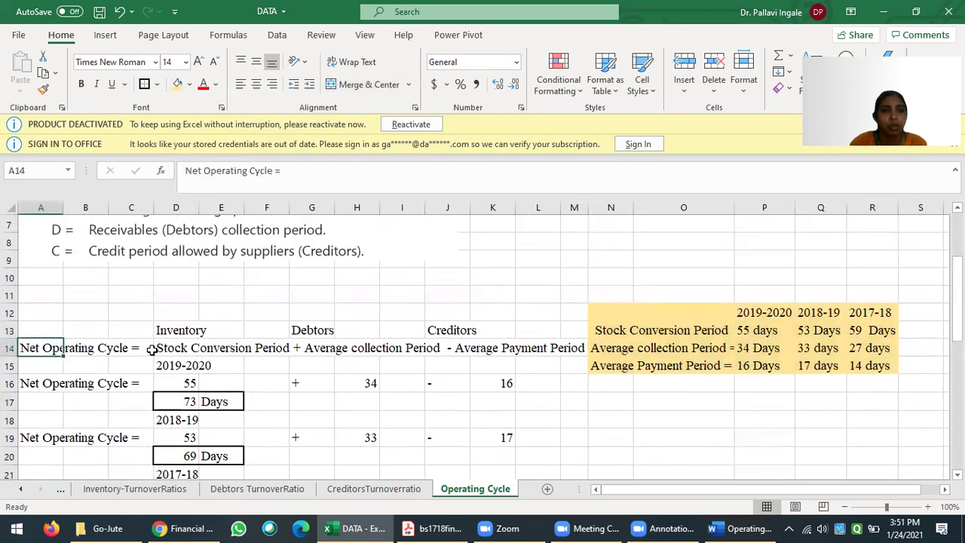
pyautogui.click(175, 331)
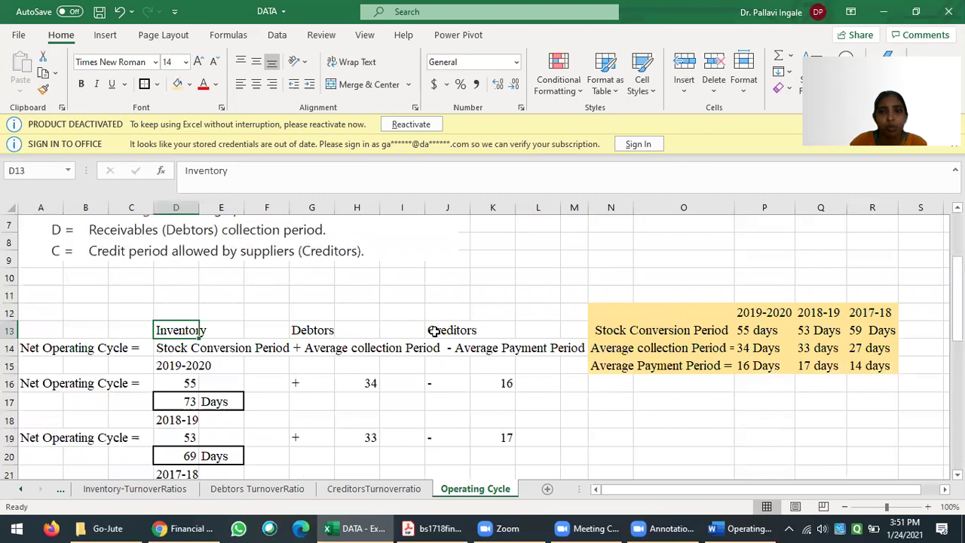
pyautogui.click(178, 350)
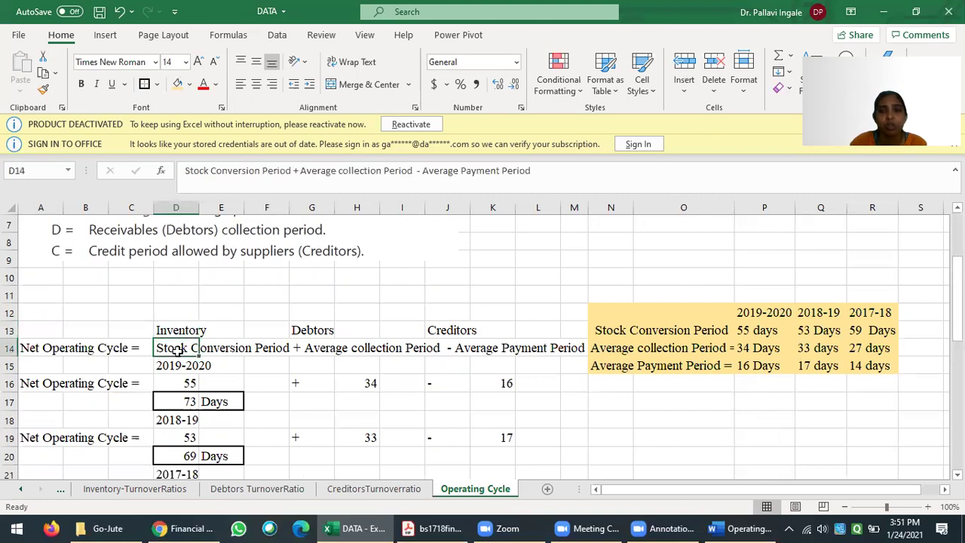
pyautogui.click(313, 348)
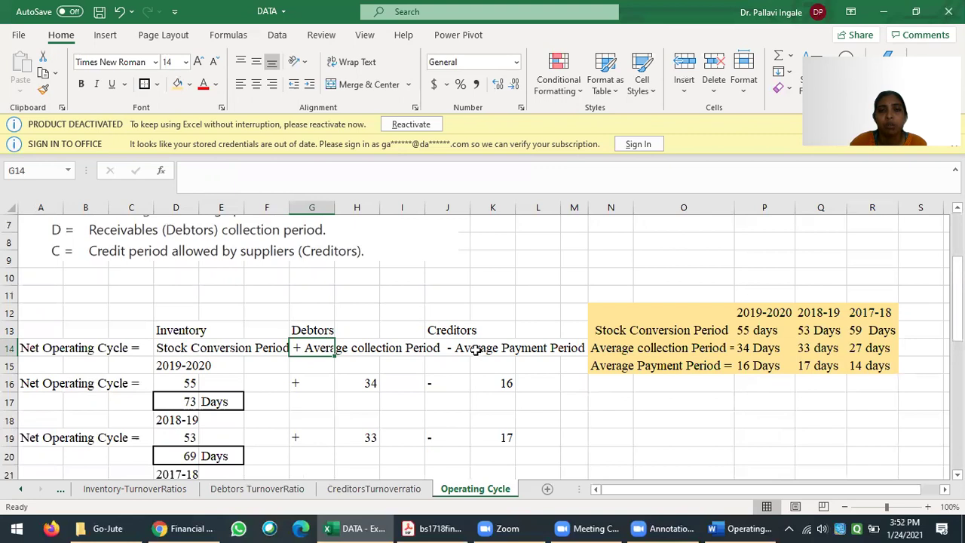
# Step: Put an outside border around the 2019-2020 year label in D15 and fill the cell yellow
pyautogui.click(197, 368)
pyautogui.click(157, 85)
pyautogui.click(193, 123)
pyautogui.click(190, 85)
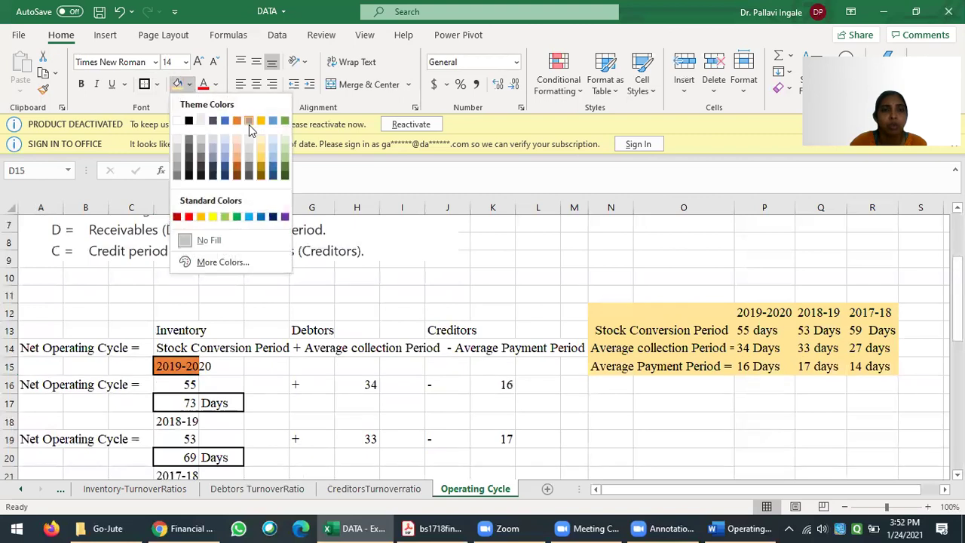
pyautogui.click(213, 218)
pyautogui.click(253, 400)
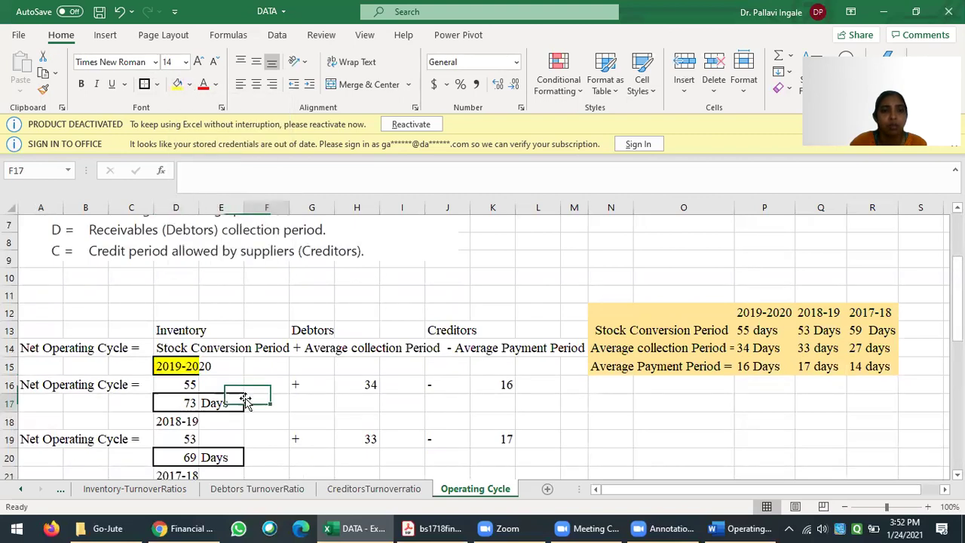
# Step: Draw annotation arrows from the 2019-2020 periods in P13:P15 to D16, H16 and K16, and circle the plus and minus signs in row 16
pyautogui.click(186, 385)
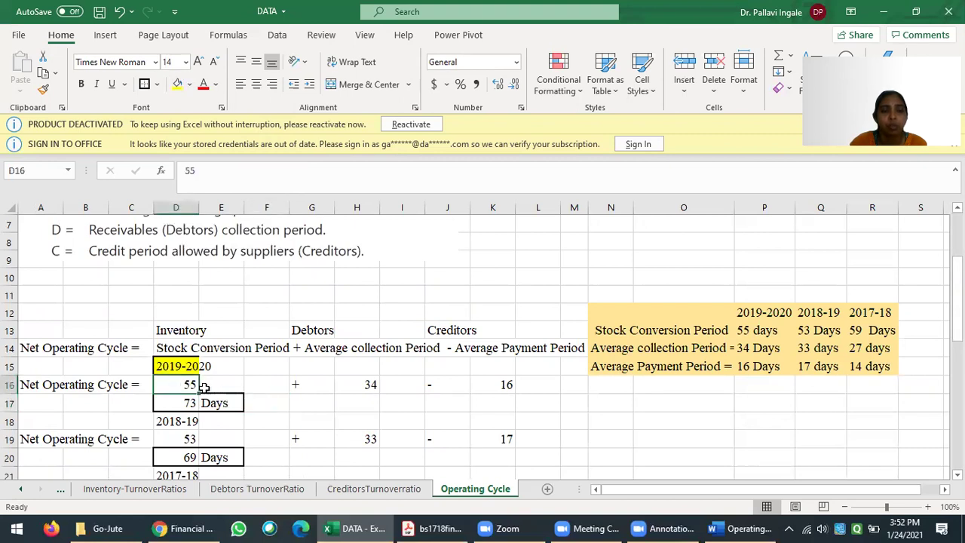
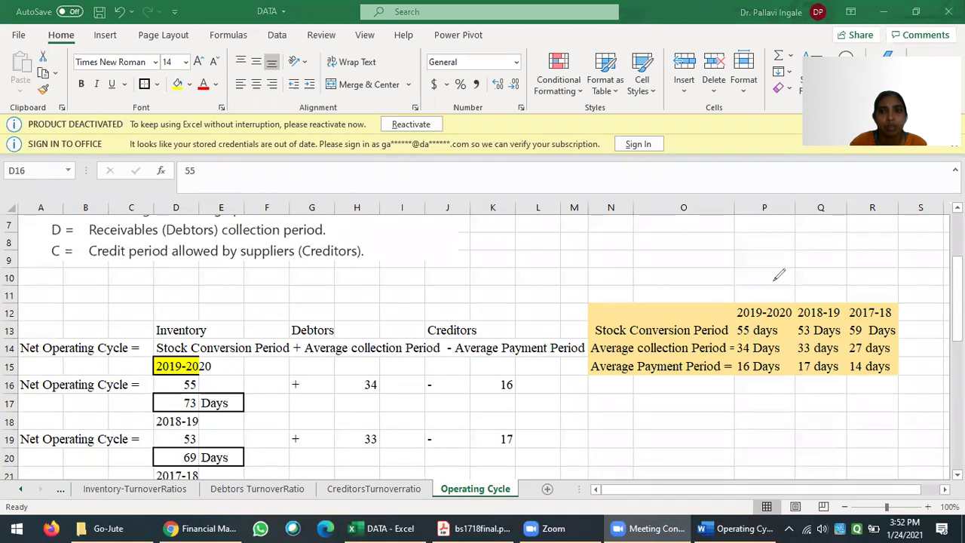
pyautogui.moveTo(740, 324)
pyautogui.mouseDown()
pyautogui.moveTo(551, 305)
pyautogui.moveTo(291, 312)
pyautogui.moveTo(215, 388)
pyautogui.mouseUp()
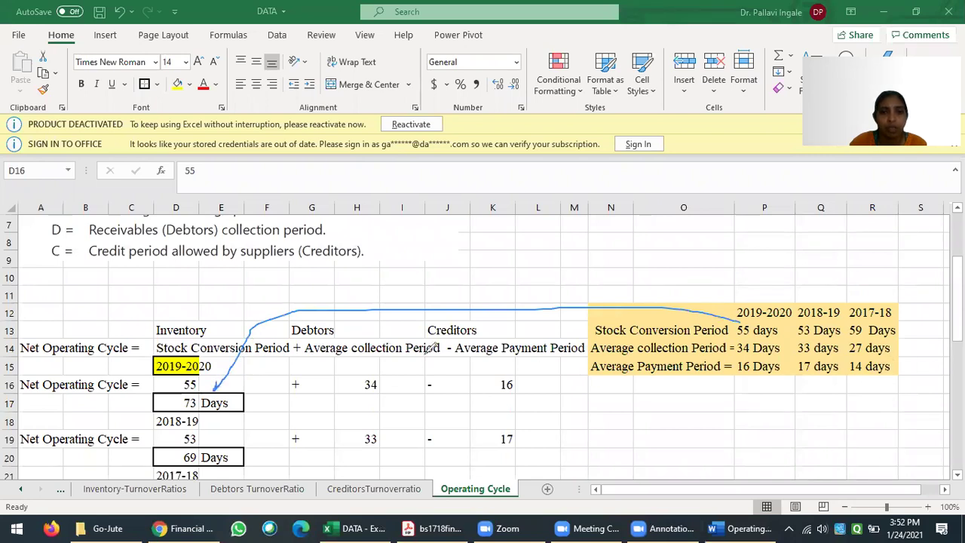
pyautogui.moveTo(763, 351)
pyautogui.mouseDown()
pyautogui.moveTo(434, 349)
pyautogui.moveTo(380, 361)
pyautogui.moveTo(385, 376)
pyautogui.mouseUp()
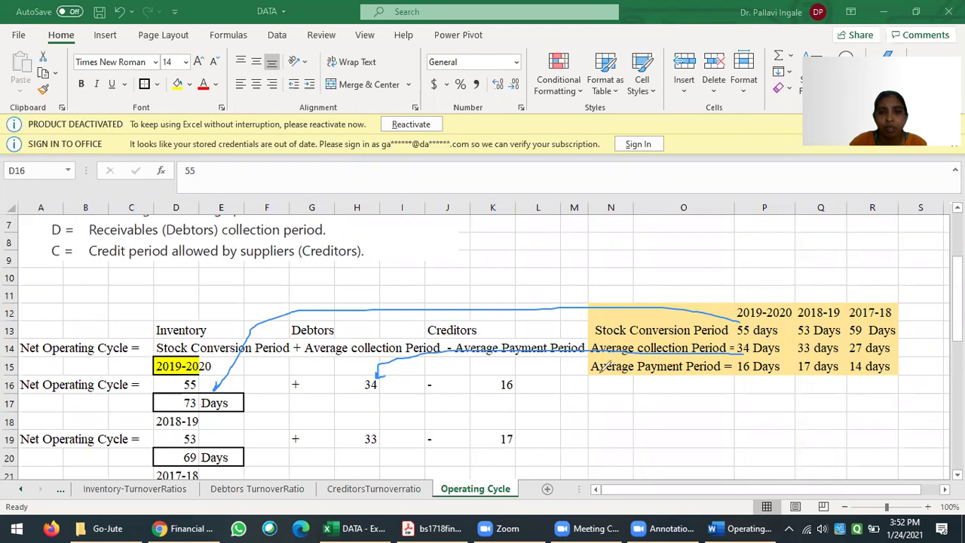
pyautogui.moveTo(756, 366)
pyautogui.mouseDown()
pyautogui.moveTo(745, 376)
pyautogui.moveTo(529, 382)
pyautogui.mouseUp()
pyautogui.moveTo(322, 375)
pyautogui.mouseDown()
pyautogui.moveTo(289, 378)
pyautogui.moveTo(321, 375)
pyautogui.mouseUp()
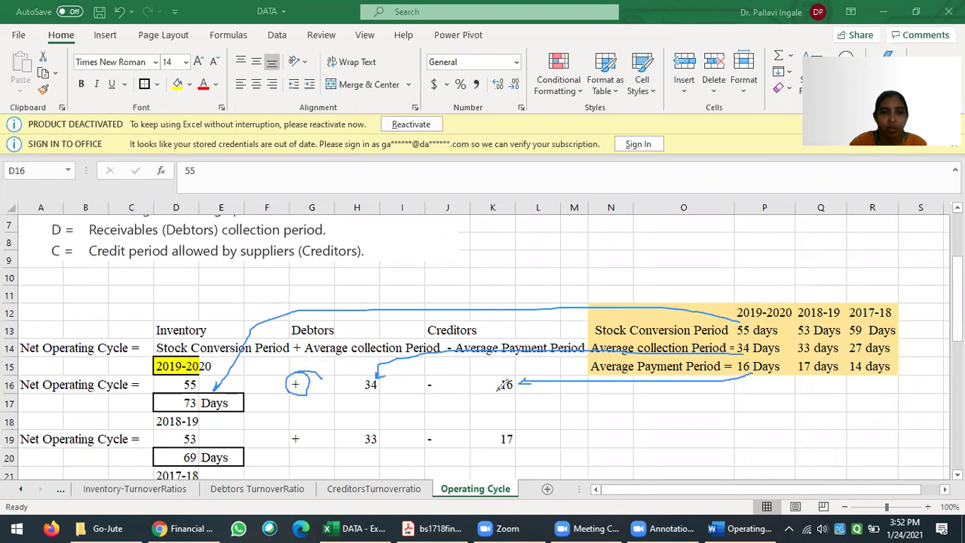
pyautogui.moveTo(427, 382)
pyautogui.mouseDown()
pyautogui.moveTo(434, 394)
pyautogui.moveTo(445, 378)
pyautogui.moveTo(422, 376)
pyautogui.moveTo(428, 385)
pyautogui.mouseUp()
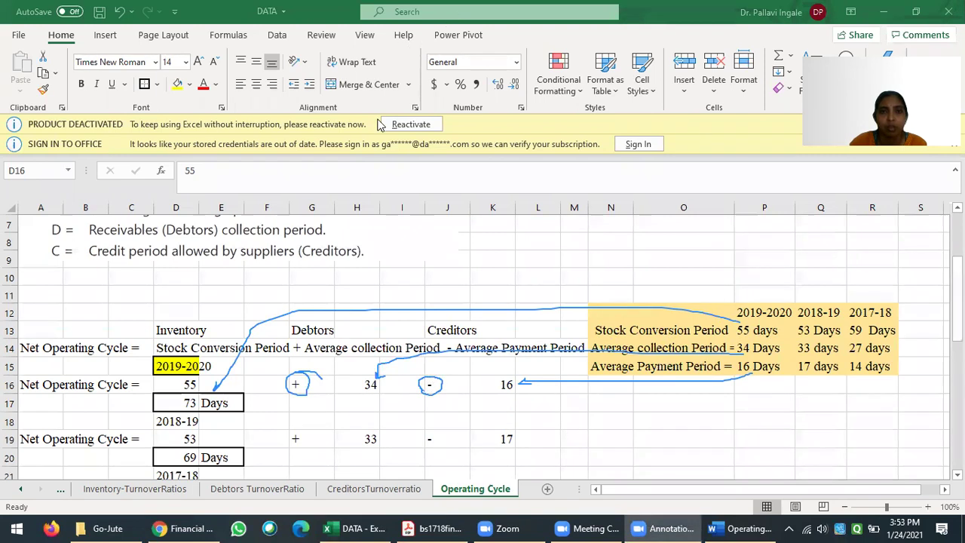
# Step: Enter the formula =D16+H16+K16 in D17 for the 2019-2020 net operating cycle
pyautogui.click(197, 401)
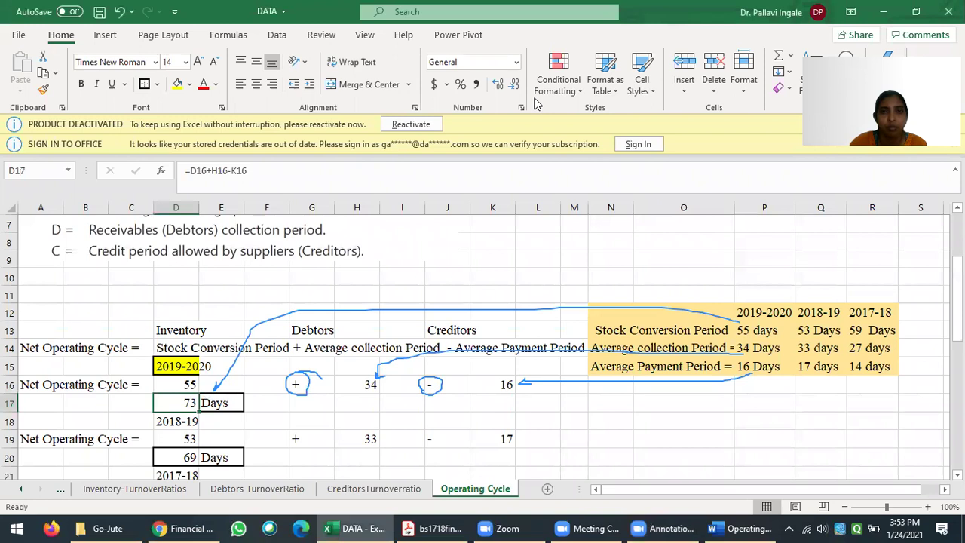
pyautogui.write('=')
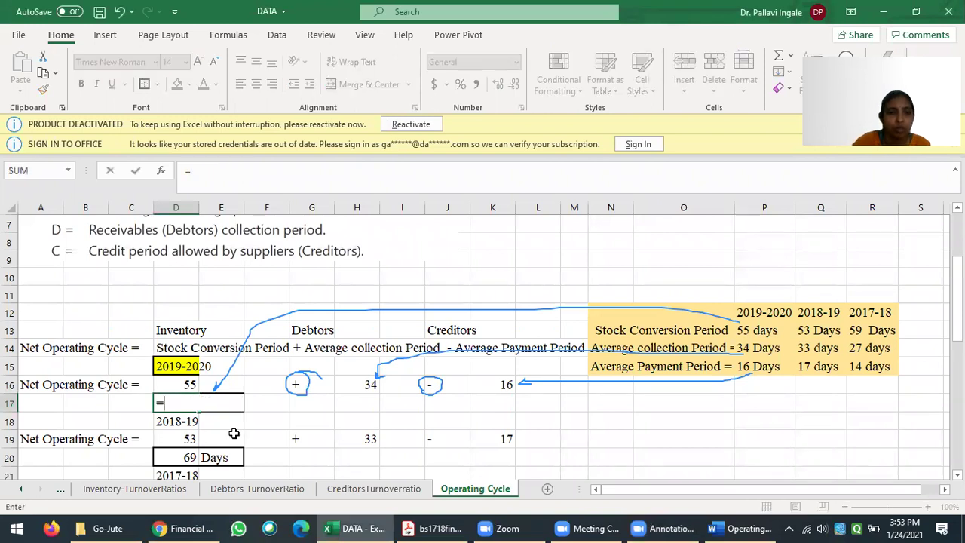
pyautogui.click(190, 384)
pyautogui.write('+')
pyautogui.click(375, 385)
pyautogui.write('+')
pyautogui.click(504, 383)
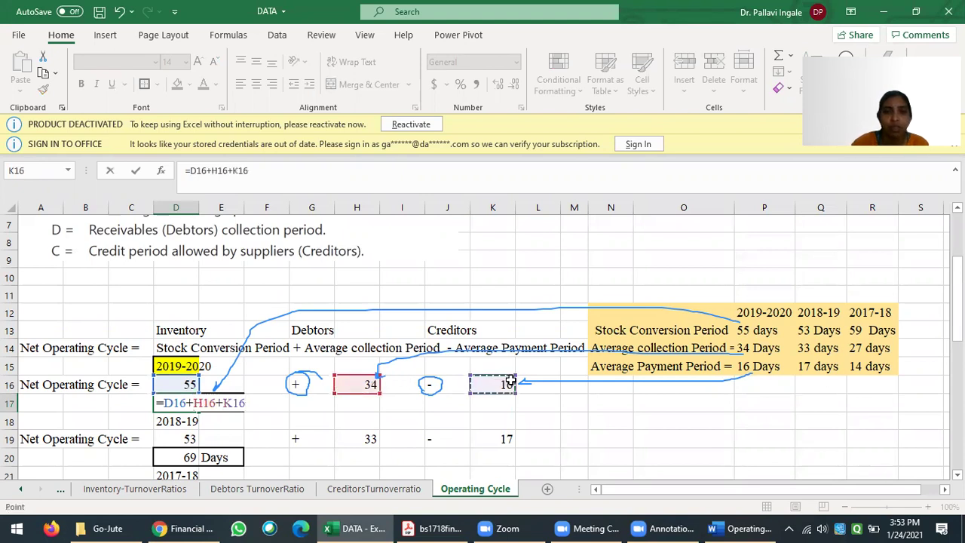
pyautogui.press('Return')
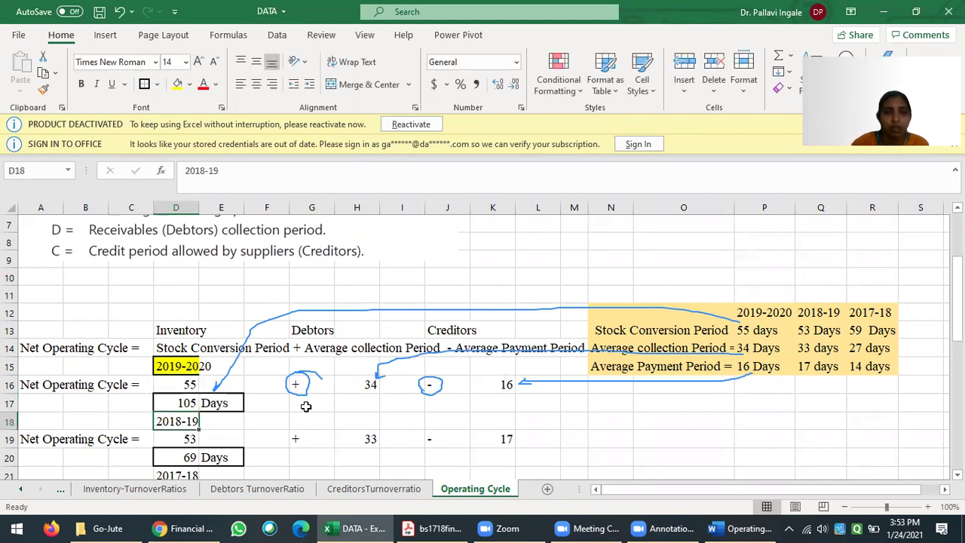
# Step: Correct the formula in D17 to =D16+H16-K16 so the payment period is subtracted
pyautogui.click(183, 402)
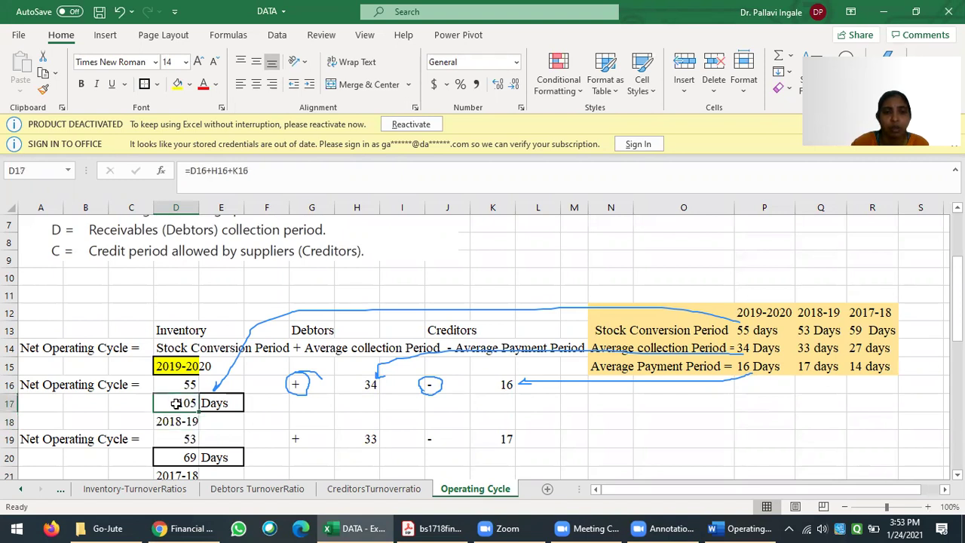
pyautogui.doubleClick(178, 403)
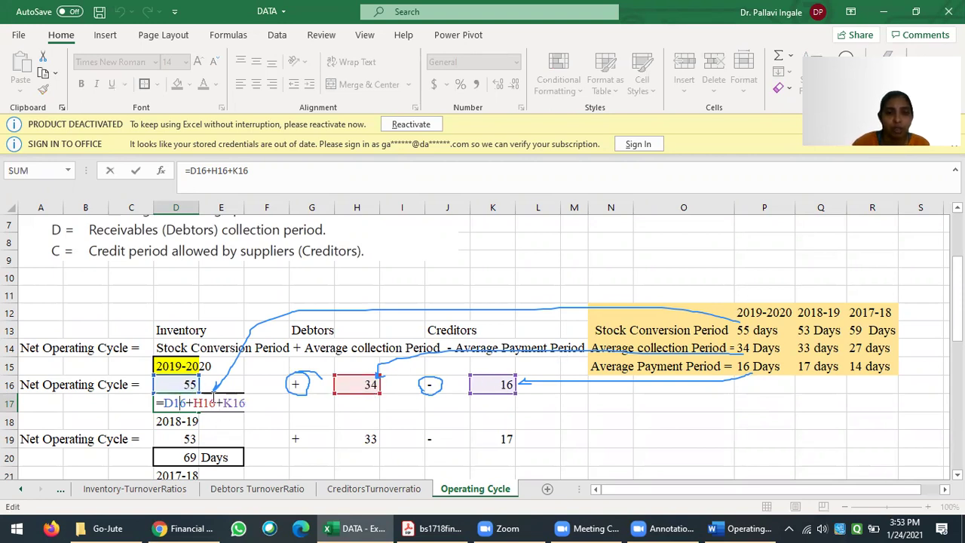
pyautogui.press('Return')
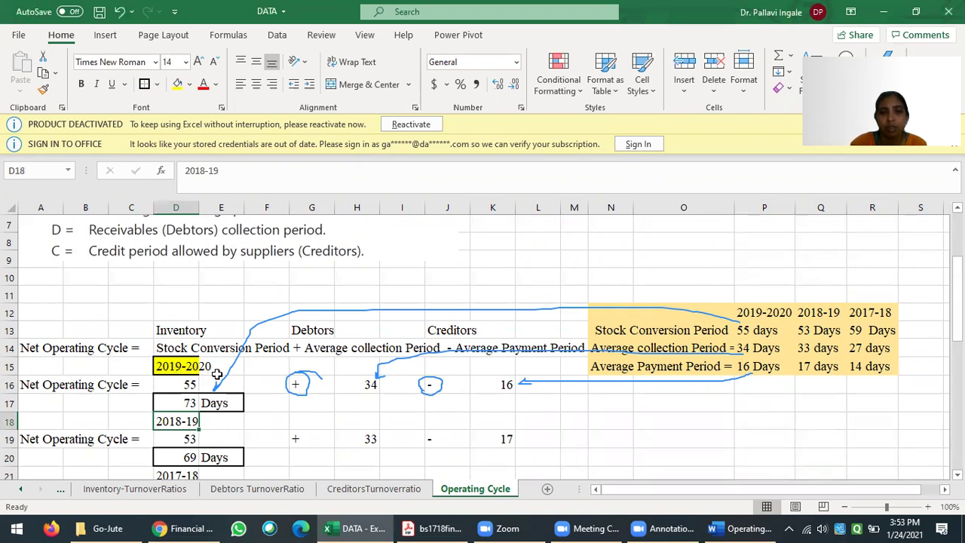
# Step: Fill the 2018-19 year label in D18 with yellow
pyautogui.click(193, 443)
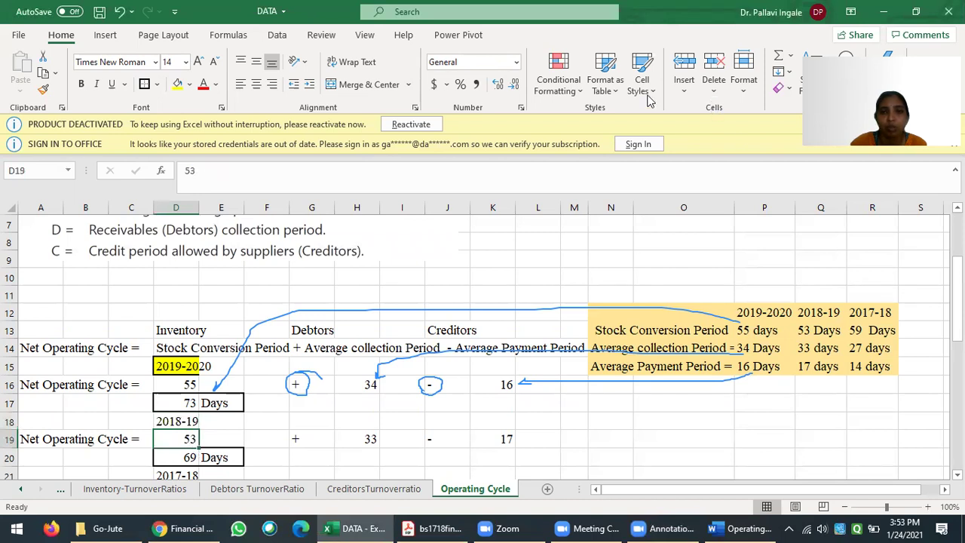
pyautogui.click(171, 421)
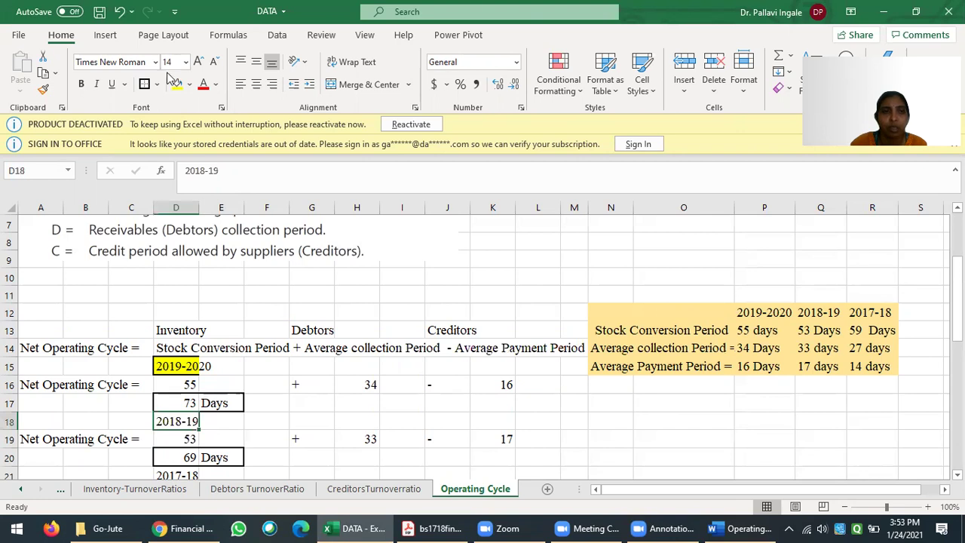
pyautogui.click(175, 83)
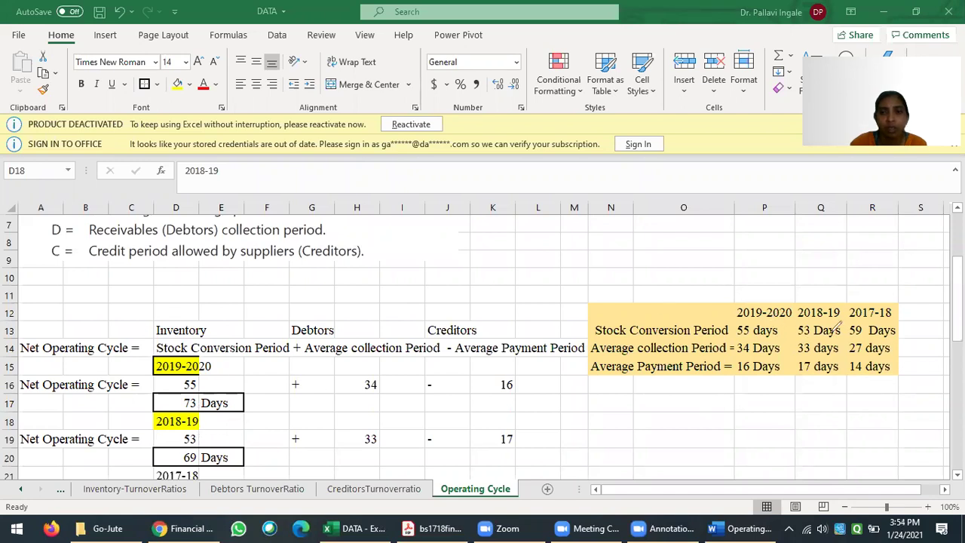
# Step: Draw red annotation arrows from the 2018-19 periods in Q13:Q15 to the row 19 values, and circle that row's plus and minus signs
pyautogui.moveTo(803, 331)
pyautogui.mouseDown()
pyautogui.moveTo(796, 351)
pyautogui.moveTo(735, 395)
pyautogui.moveTo(409, 419)
pyautogui.moveTo(224, 416)
pyautogui.moveTo(210, 426)
pyautogui.moveTo(228, 414)
pyautogui.mouseUp()
pyautogui.moveTo(810, 356)
pyautogui.mouseDown()
pyautogui.moveTo(587, 398)
pyautogui.moveTo(426, 406)
pyautogui.moveTo(411, 430)
pyautogui.mouseUp()
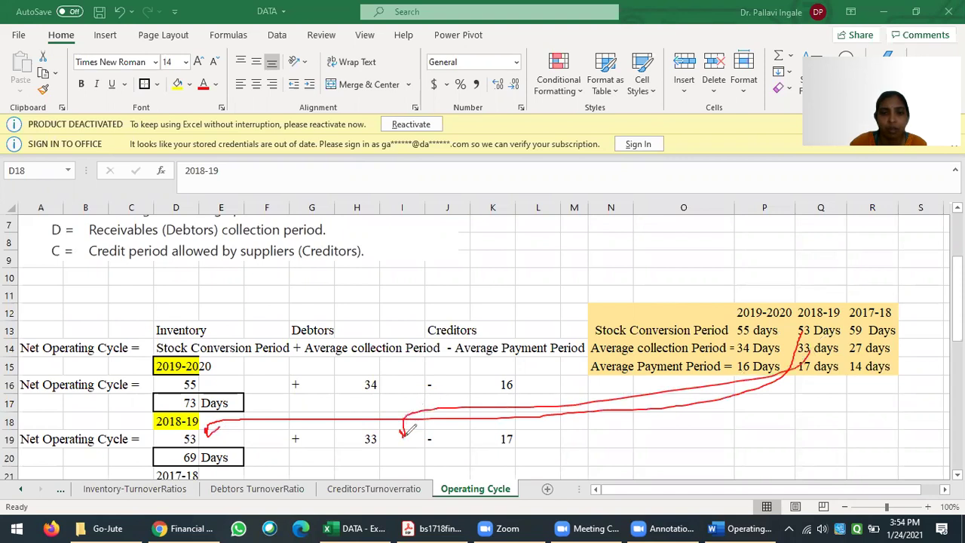
pyautogui.moveTo(820, 374)
pyautogui.mouseDown()
pyautogui.moveTo(763, 396)
pyautogui.moveTo(525, 427)
pyautogui.moveTo(520, 437)
pyautogui.moveTo(534, 431)
pyautogui.mouseUp()
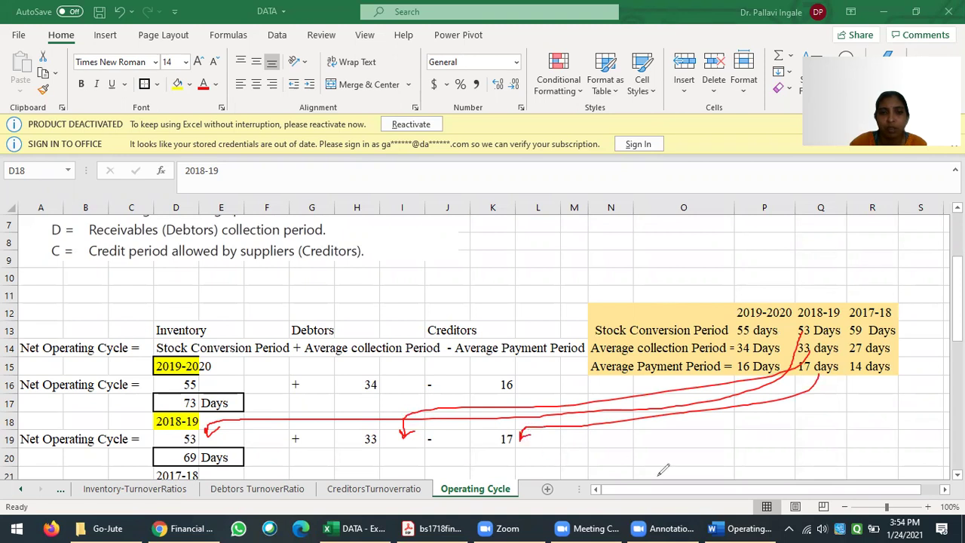
pyautogui.moveTo(308, 426)
pyautogui.mouseDown()
pyautogui.moveTo(298, 450)
pyautogui.moveTo(315, 433)
pyautogui.mouseUp()
pyautogui.moveTo(442, 423)
pyautogui.mouseDown()
pyautogui.moveTo(422, 451)
pyautogui.moveTo(442, 416)
pyautogui.mouseUp()
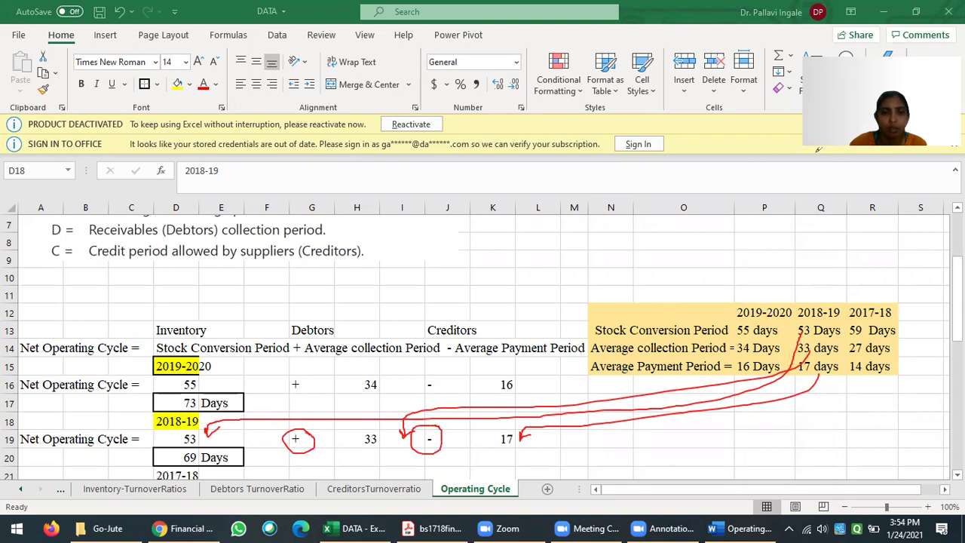
# Step: Enter the formula =D19+H19-K19 in D20 for the 2018-19 net operating cycle
pyautogui.click(181, 456)
pyautogui.write('=')
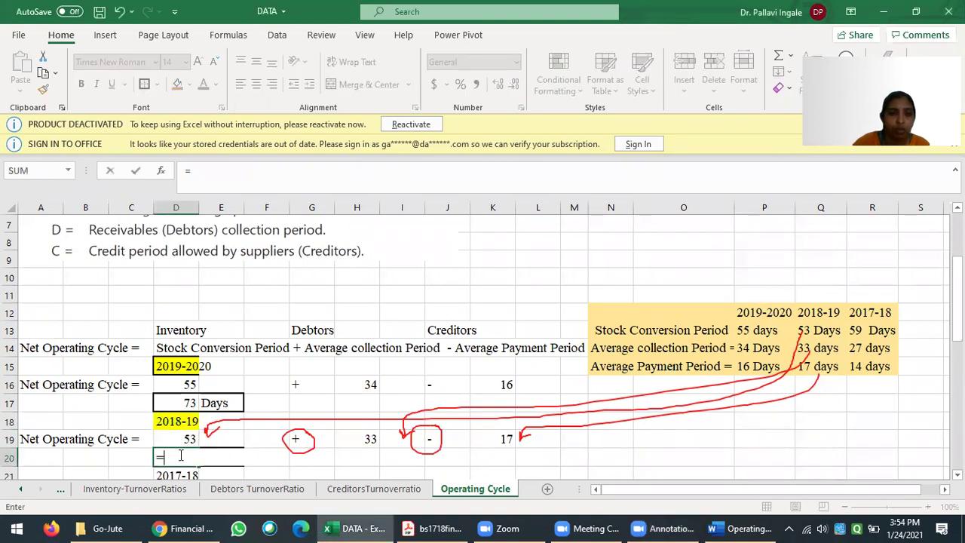
pyautogui.click(187, 438)
pyautogui.write('+')
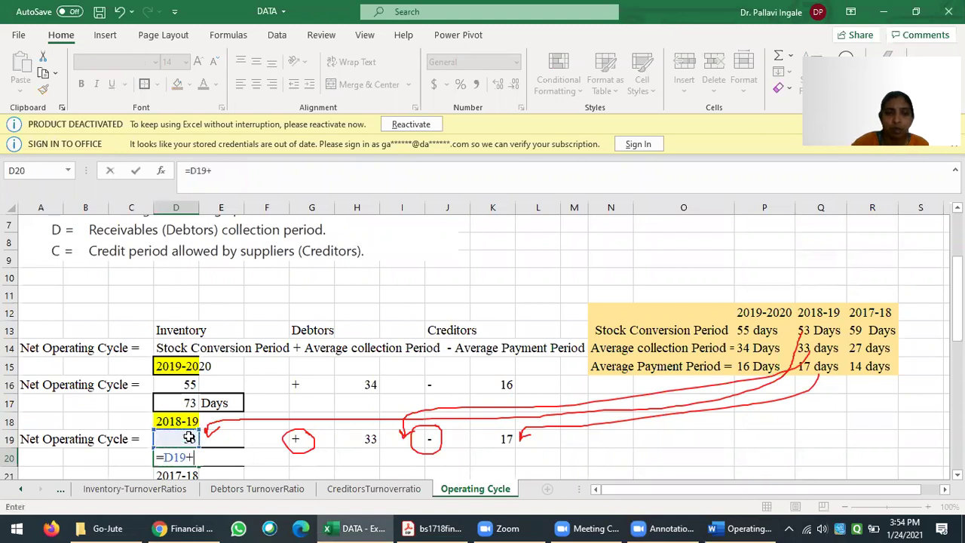
pyautogui.click(374, 439)
pyautogui.write('-')
pyautogui.click(501, 437)
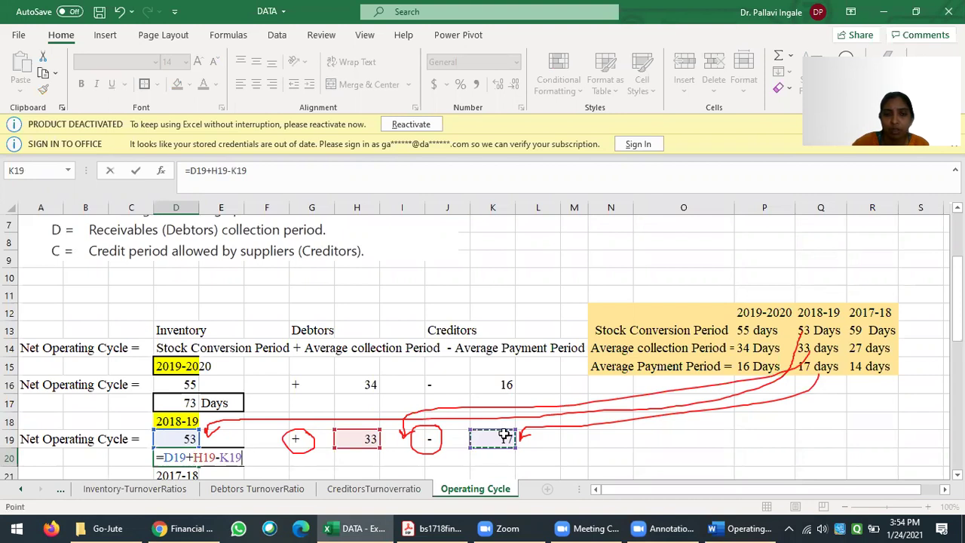
pyautogui.press('Return')
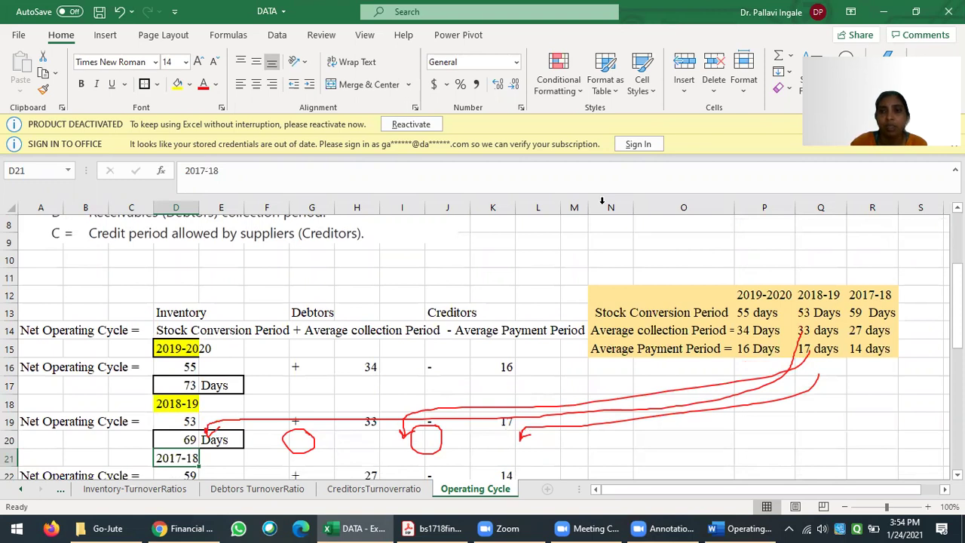
# Step: Fill the 2017-18 year label in D21 with yellow
pyautogui.click(188, 438)
pyautogui.scroll(-1, 211, 434)
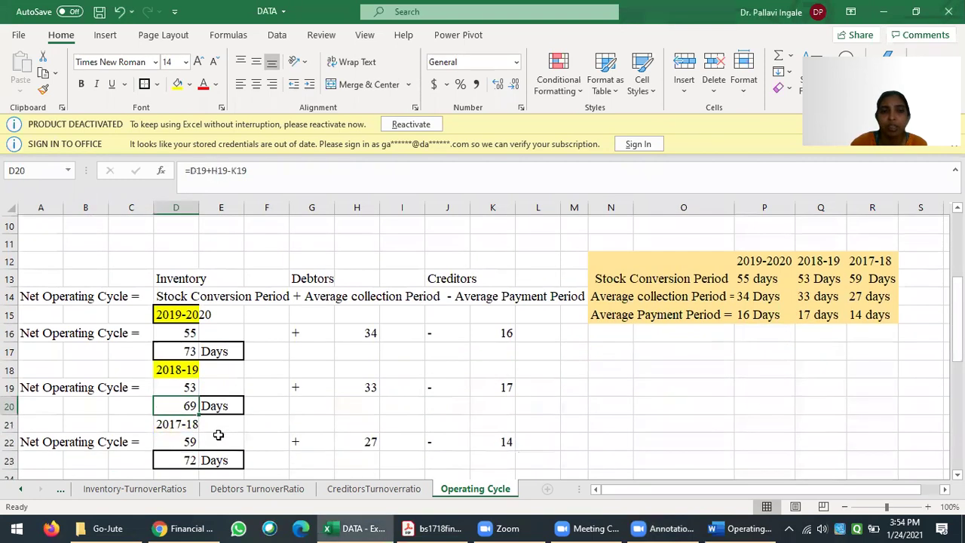
pyautogui.scroll(-1, 195, 388)
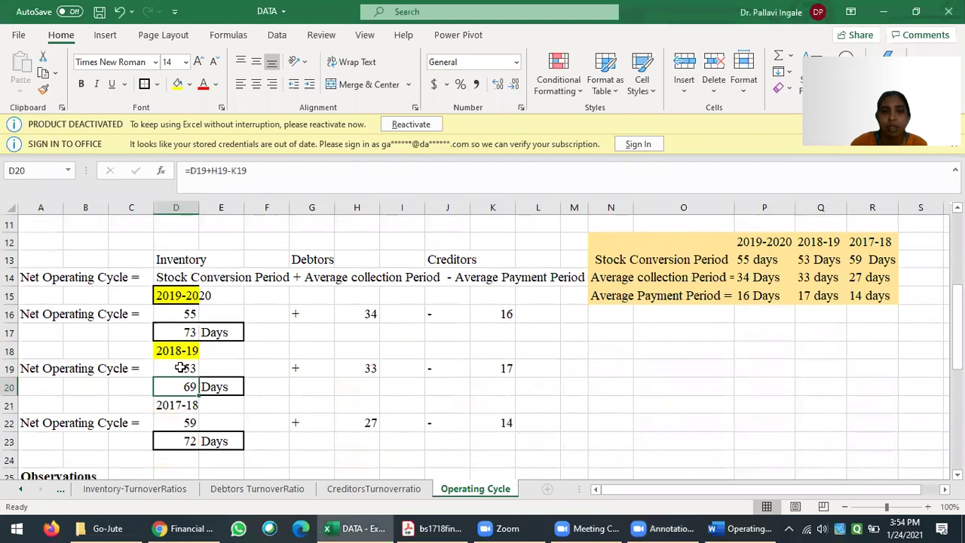
pyautogui.click(171, 351)
pyautogui.click(178, 407)
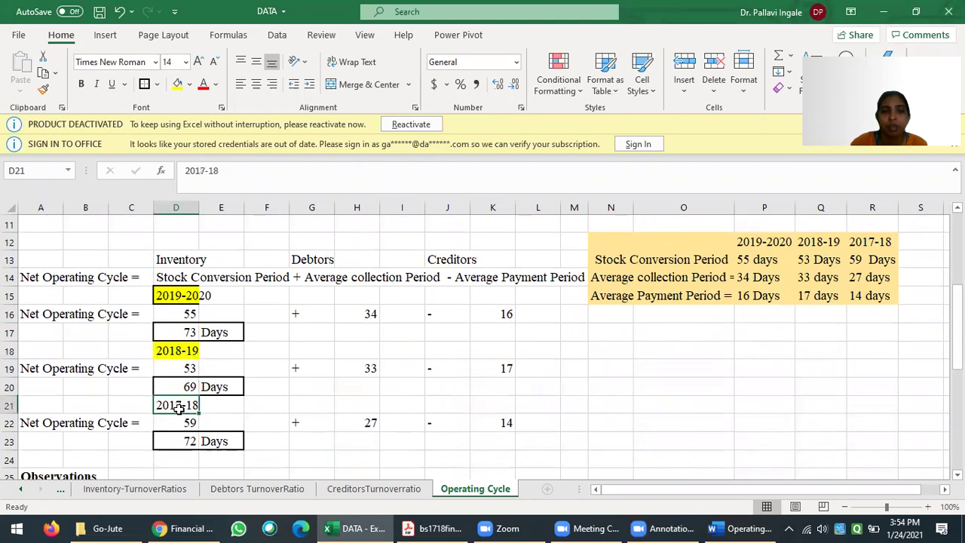
pyautogui.click(177, 86)
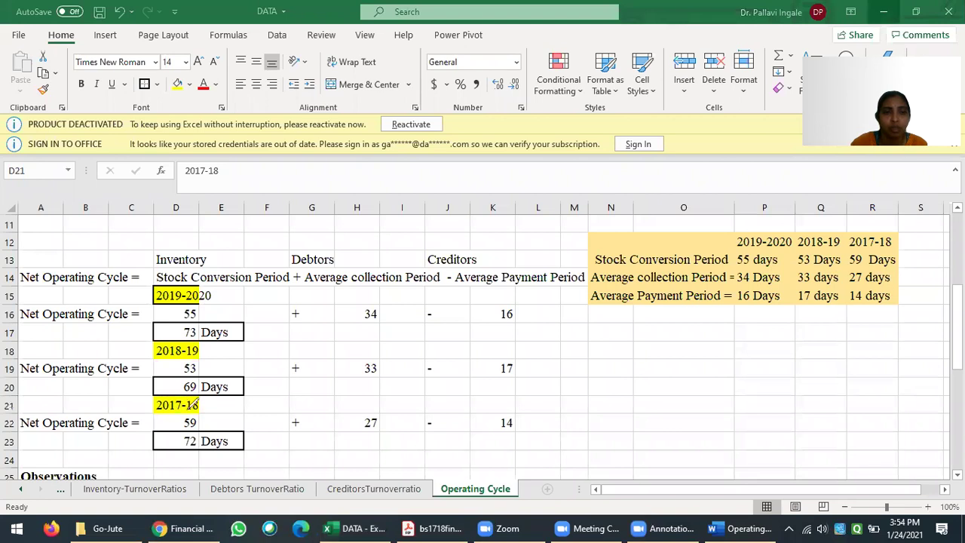
# Step: Draw red annotation arrows from the 2017-18 periods in R13:R15 to the row 22 values, circle that row's plus and minus signs, and clear the drawings
pyautogui.moveTo(863, 258)
pyautogui.mouseDown()
pyautogui.moveTo(521, 363)
pyautogui.moveTo(214, 422)
pyautogui.moveTo(219, 414)
pyautogui.mouseUp()
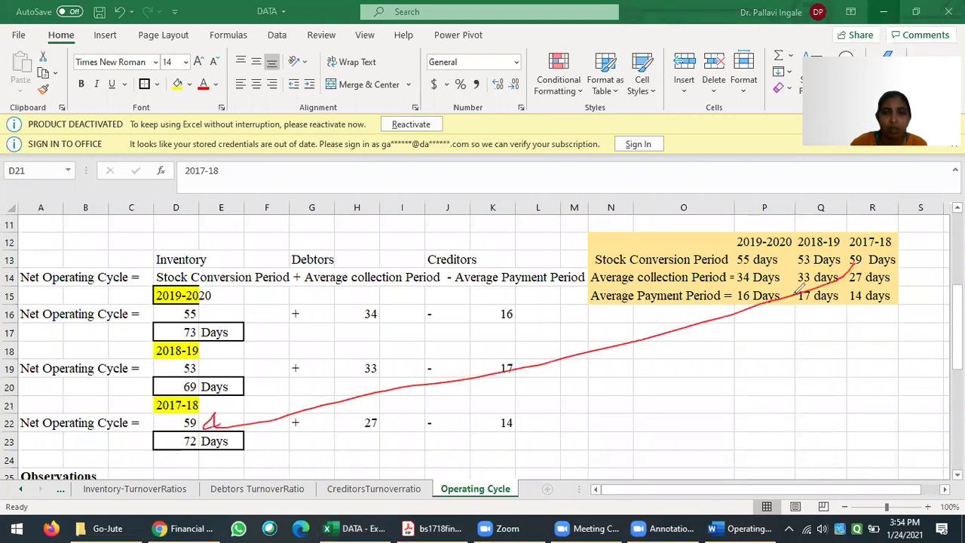
pyautogui.moveTo(861, 266)
pyautogui.mouseDown()
pyautogui.moveTo(453, 364)
pyautogui.moveTo(354, 423)
pyautogui.moveTo(362, 433)
pyautogui.mouseUp()
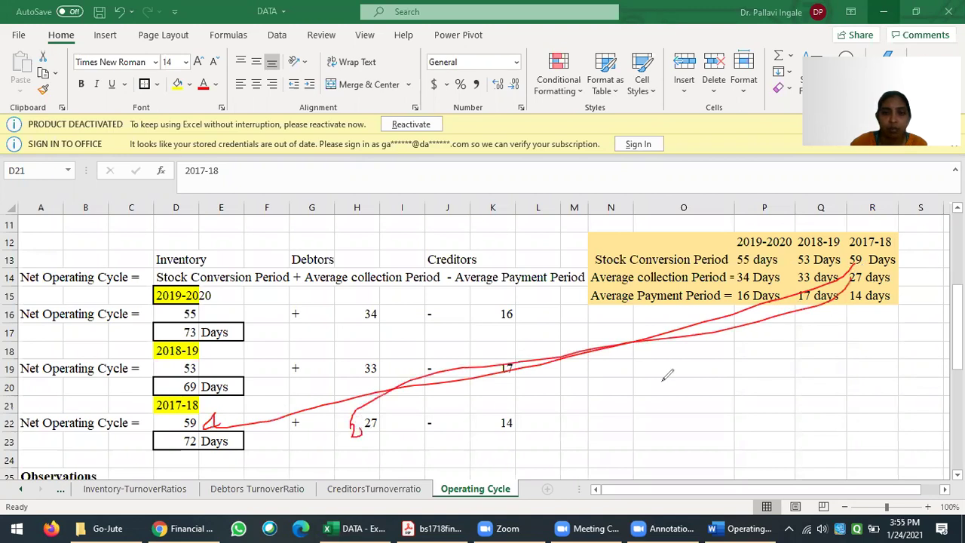
pyautogui.moveTo(856, 300)
pyautogui.mouseDown()
pyautogui.moveTo(549, 386)
pyautogui.moveTo(509, 407)
pyautogui.moveTo(520, 401)
pyautogui.mouseUp()
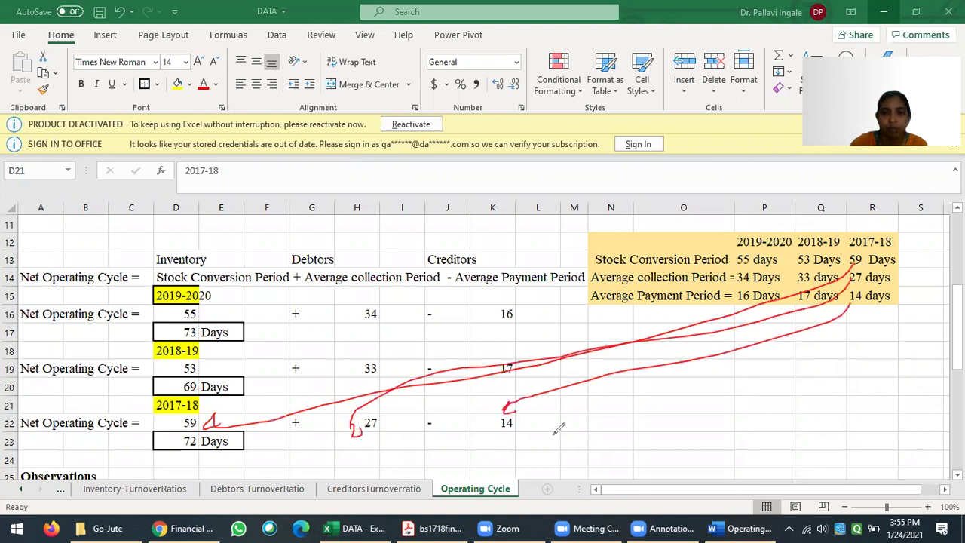
pyautogui.moveTo(320, 404)
pyautogui.mouseDown()
pyautogui.moveTo(285, 436)
pyautogui.moveTo(330, 411)
pyautogui.mouseUp()
pyautogui.moveTo(460, 413)
pyautogui.mouseDown()
pyautogui.moveTo(419, 442)
pyautogui.moveTo(453, 420)
pyautogui.mouseUp()
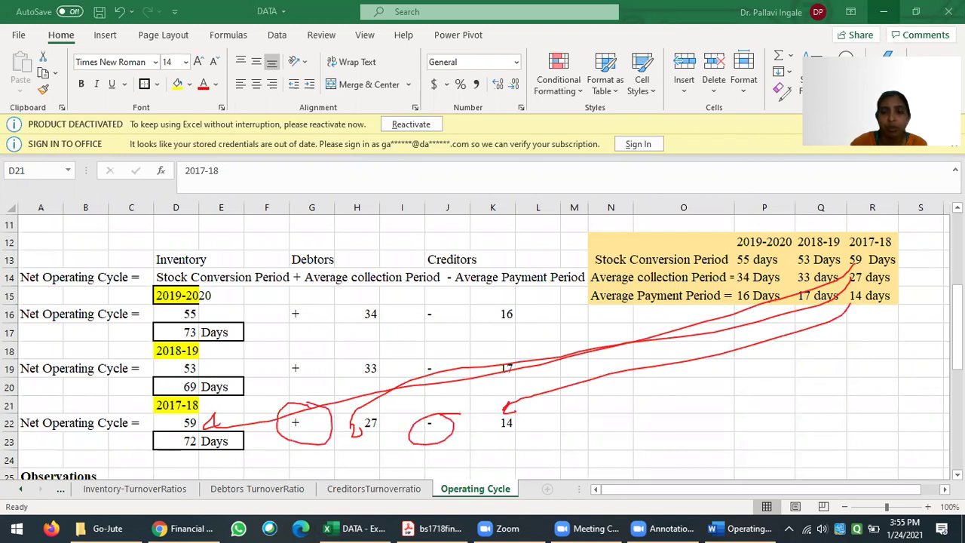
pyautogui.click(929, 6)
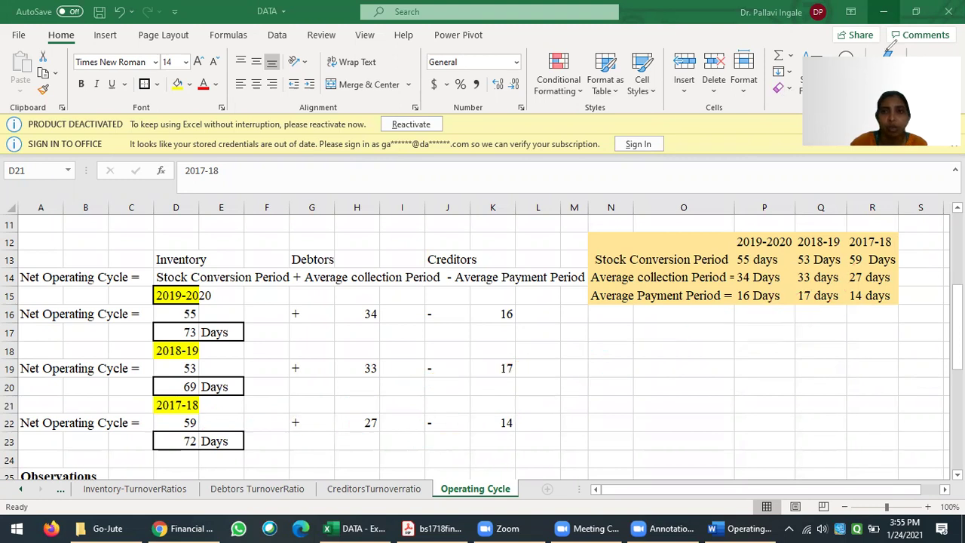
# Step: Enter the formula =D22+H22-K22 in D23 for the 2017-18 net operating cycle
pyautogui.click(178, 441)
pyautogui.write('=')
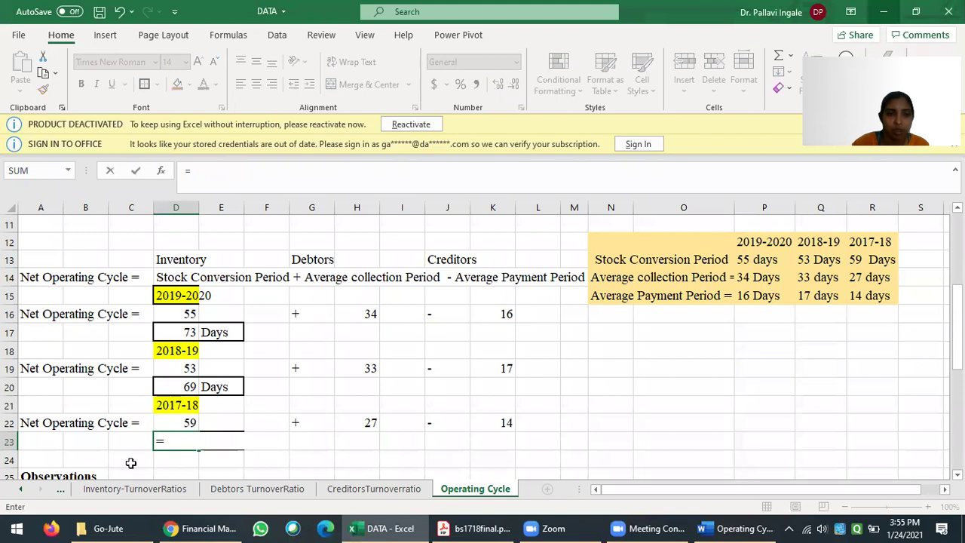
pyautogui.click(174, 428)
pyautogui.write('+')
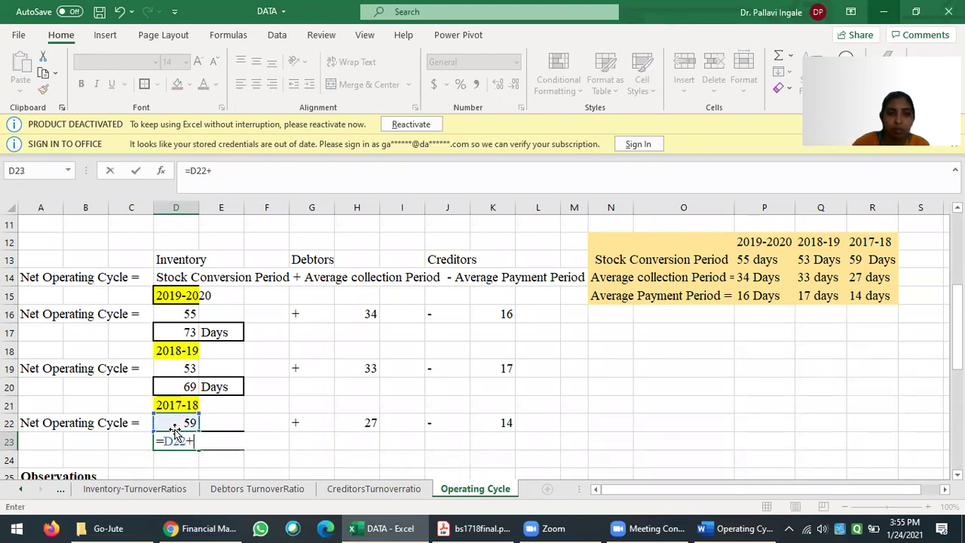
pyautogui.click(362, 426)
pyautogui.write('-')
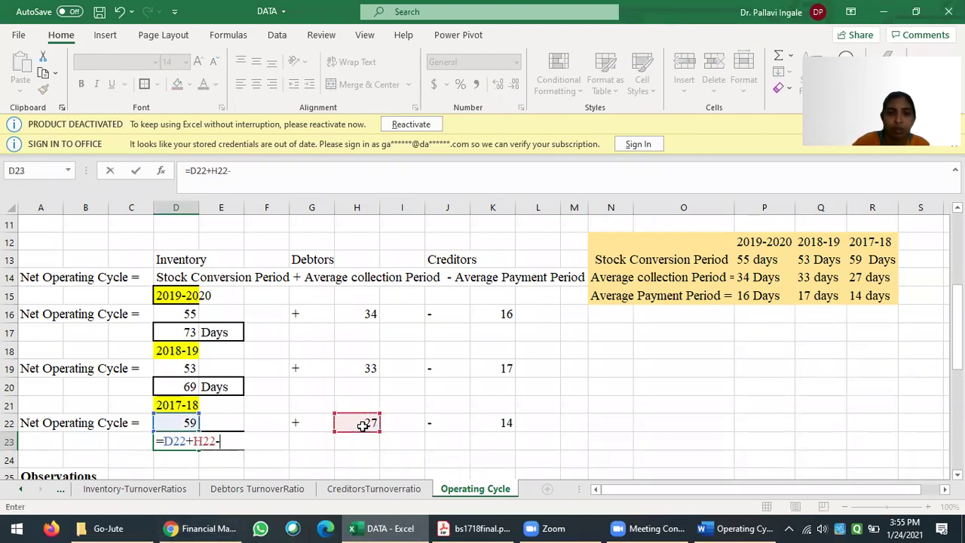
pyautogui.click(493, 425)
pyautogui.press('Return')
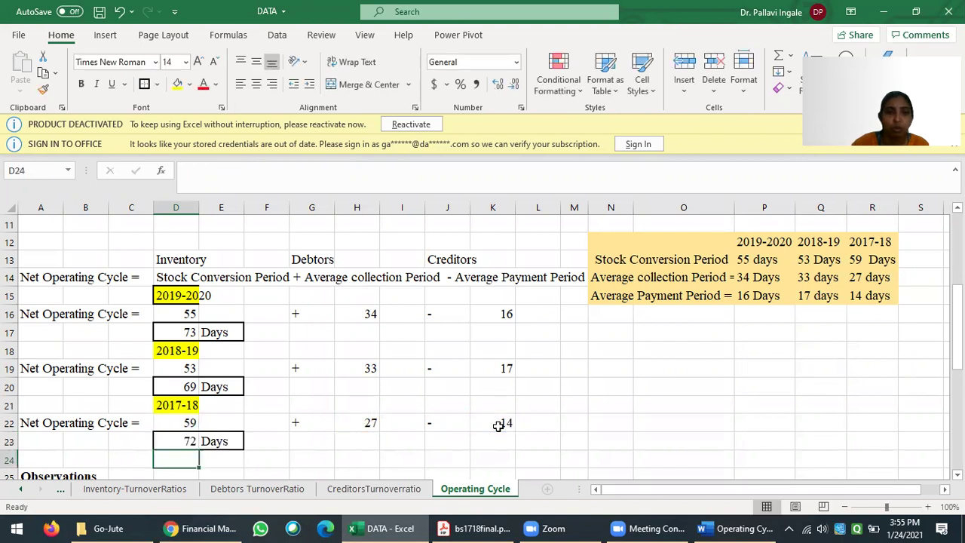
# Step: Review the period results on the Inventory-TurnoverRatios, Debtors TurnoverRatio and CreditorsTurnoverratio sheets, and return to the Operating Cycle sheet
pyautogui.scroll(-1, 352, 416)
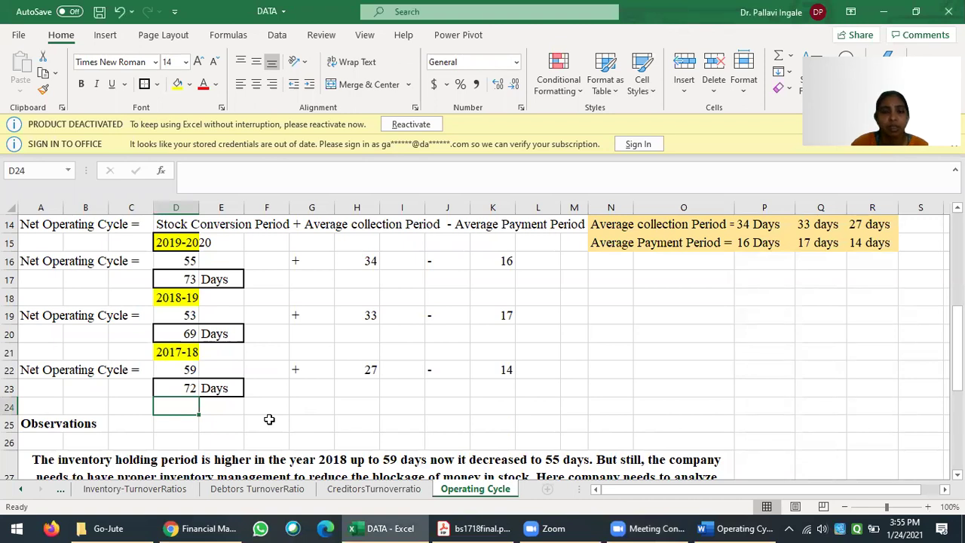
pyautogui.scroll(1, 271, 400)
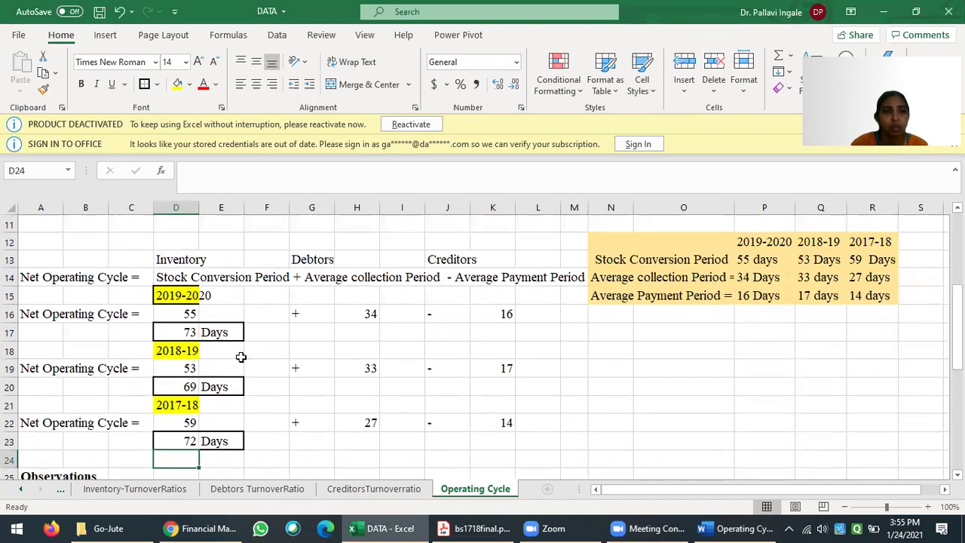
pyautogui.click(150, 490)
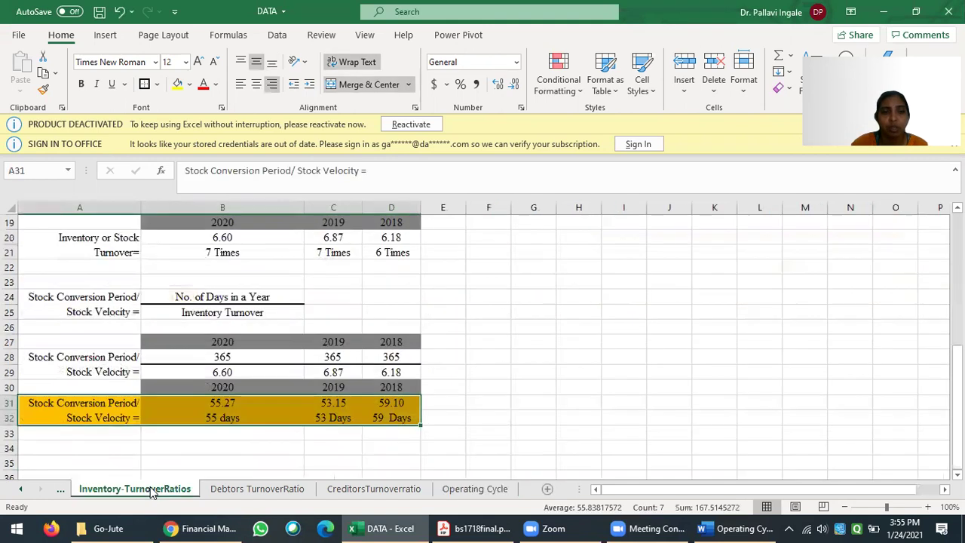
pyautogui.click(257, 490)
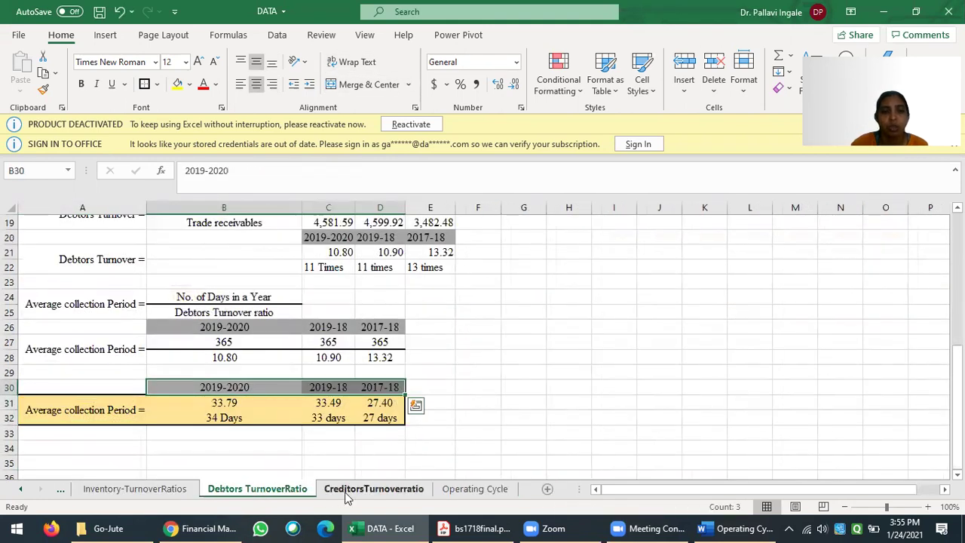
pyautogui.click(349, 491)
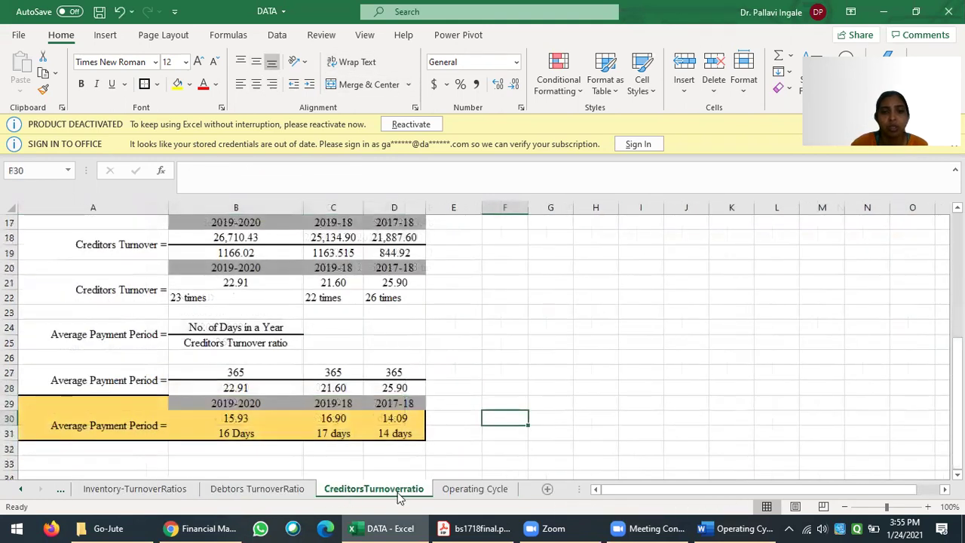
pyautogui.click(480, 491)
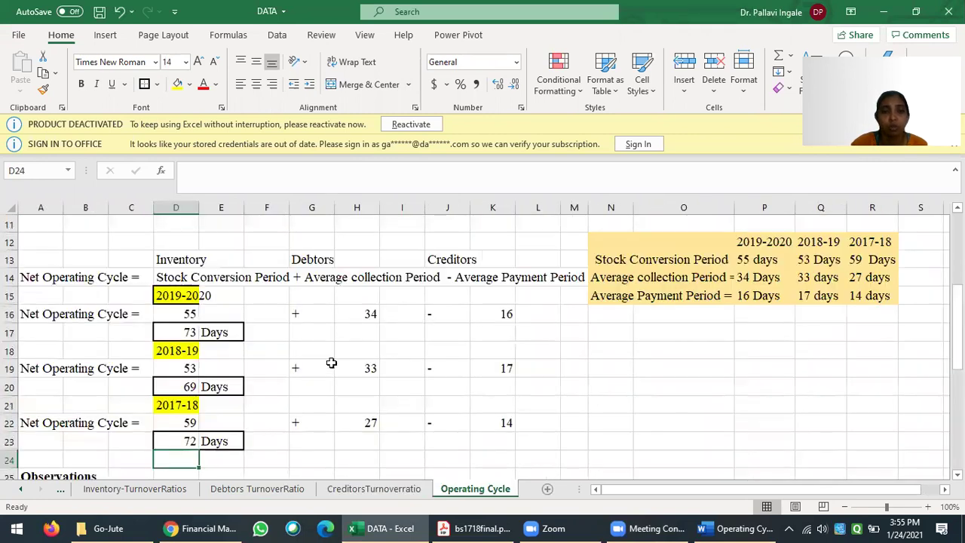
# Step: Underline in red annotation the inventory holding period statement and its decrease to 55 days in the first observation
pyautogui.scroll(-2, 330, 362)
pyautogui.scroll(-2, 330, 363)
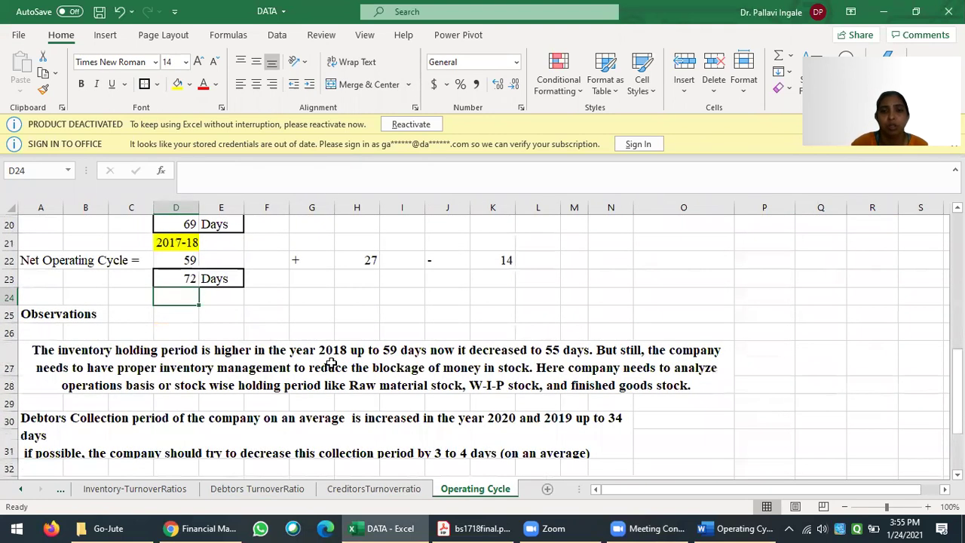
pyautogui.click(63, 312)
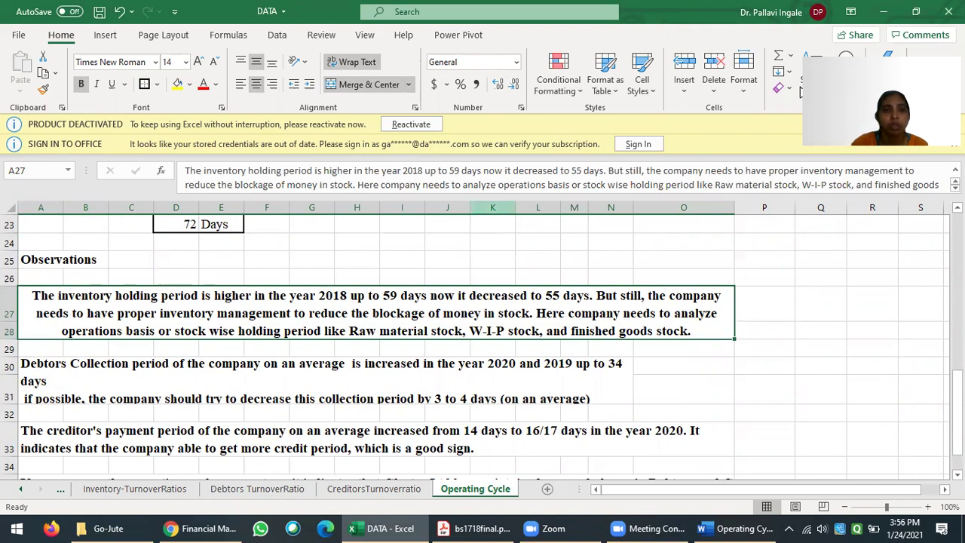
pyautogui.moveTo(59, 303); pyautogui.dragTo(351, 303)
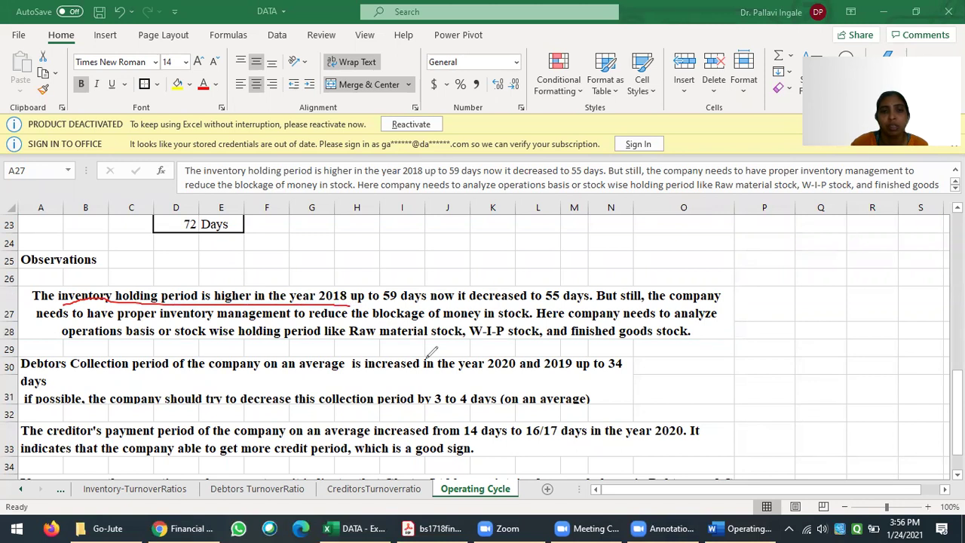
pyautogui.moveTo(374, 300); pyautogui.dragTo(599, 301)
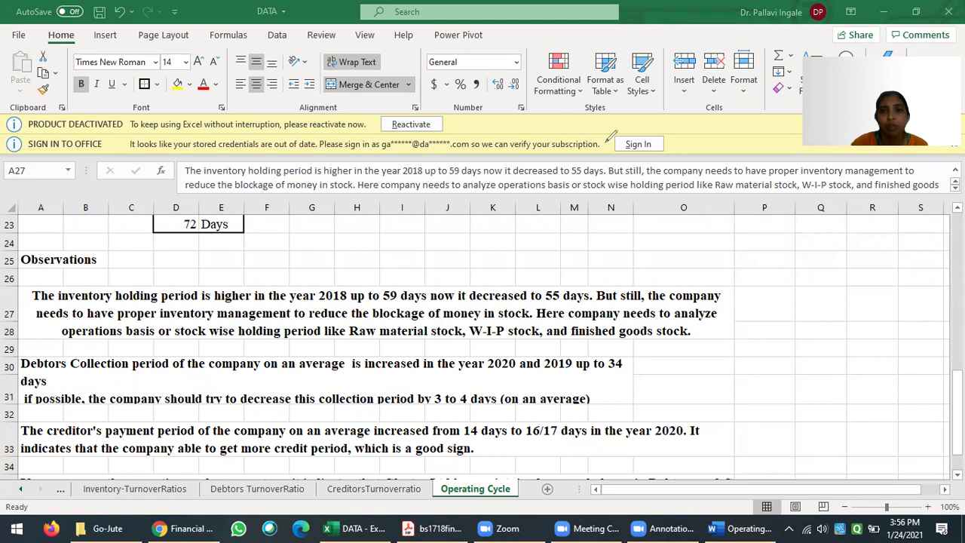
# Step: Change the year 2018 to 2017-18 in the inventory holding period observation in A27, checking it against the inventory values in D16 and D22
pyautogui.scroll(5, 577, 406)
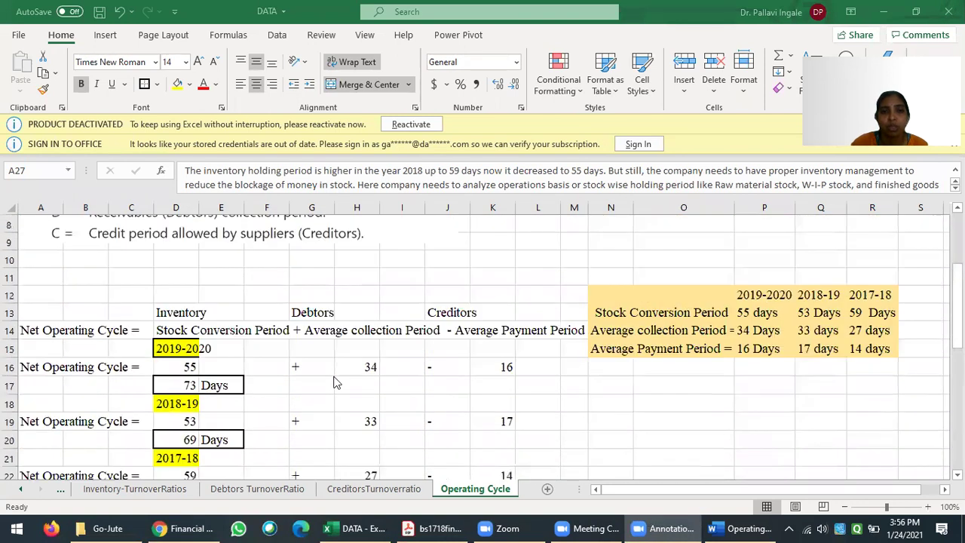
pyautogui.click(190, 368)
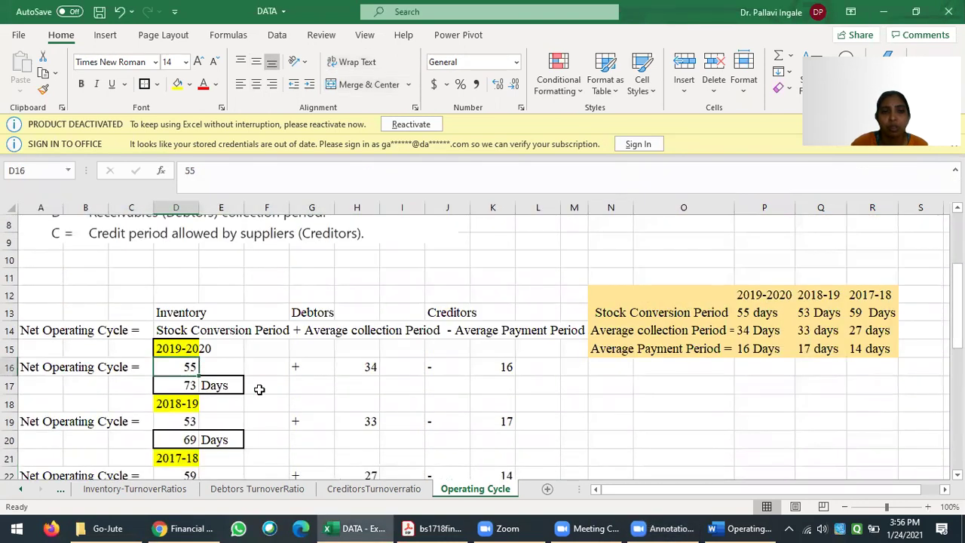
pyautogui.scroll(-2, 208, 403)
pyautogui.click(190, 369)
pyautogui.scroll(-1, 345, 424)
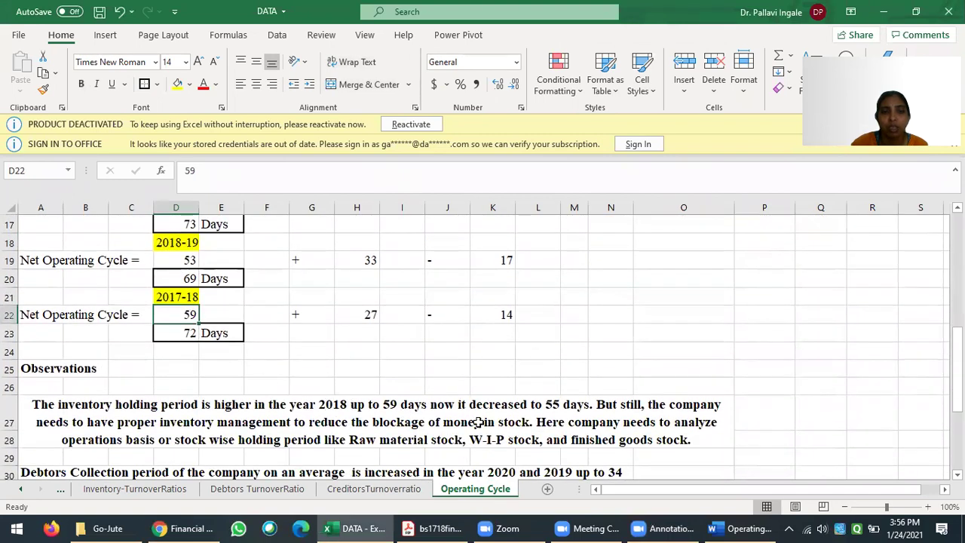
pyautogui.doubleClick(351, 405)
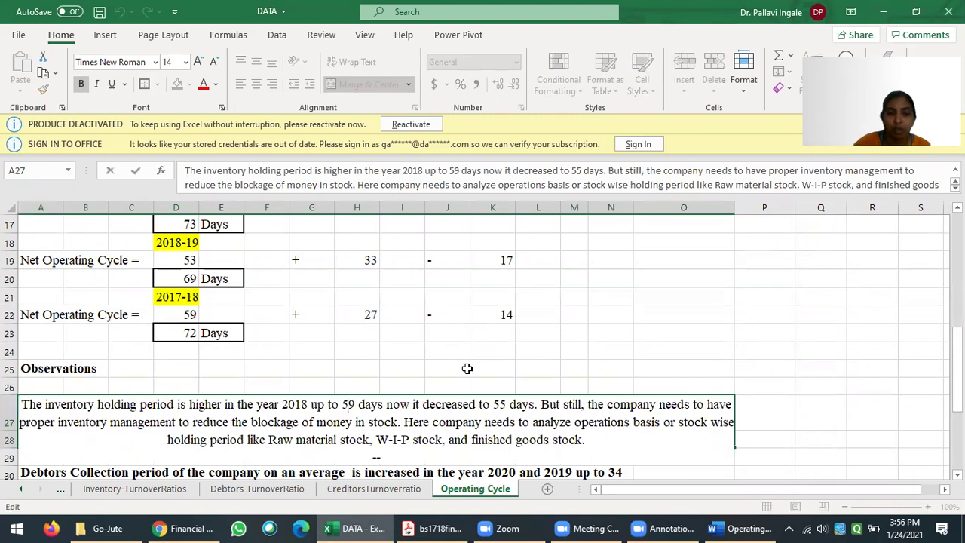
pyautogui.click(309, 407)
pyautogui.press('BackSpace')
pyautogui.write('7-18')
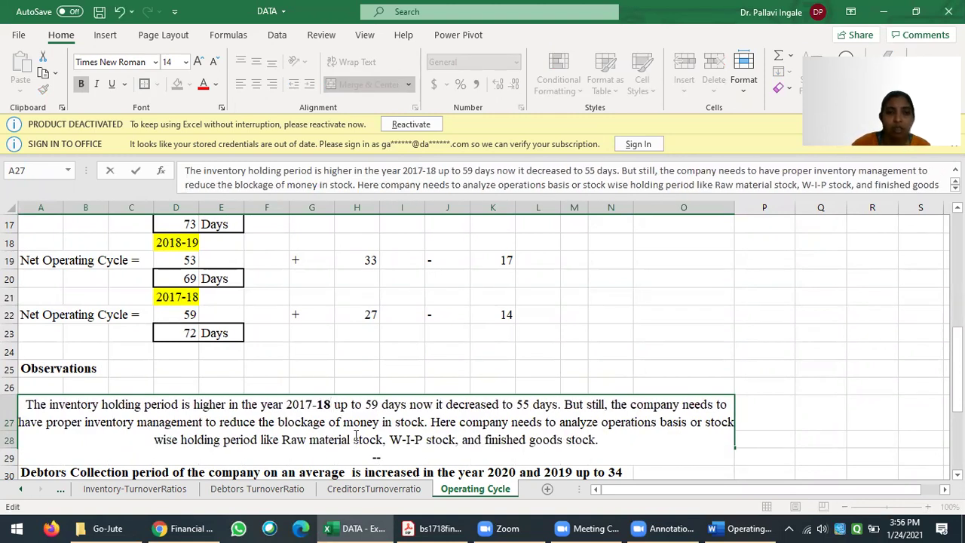
pyautogui.click(428, 389)
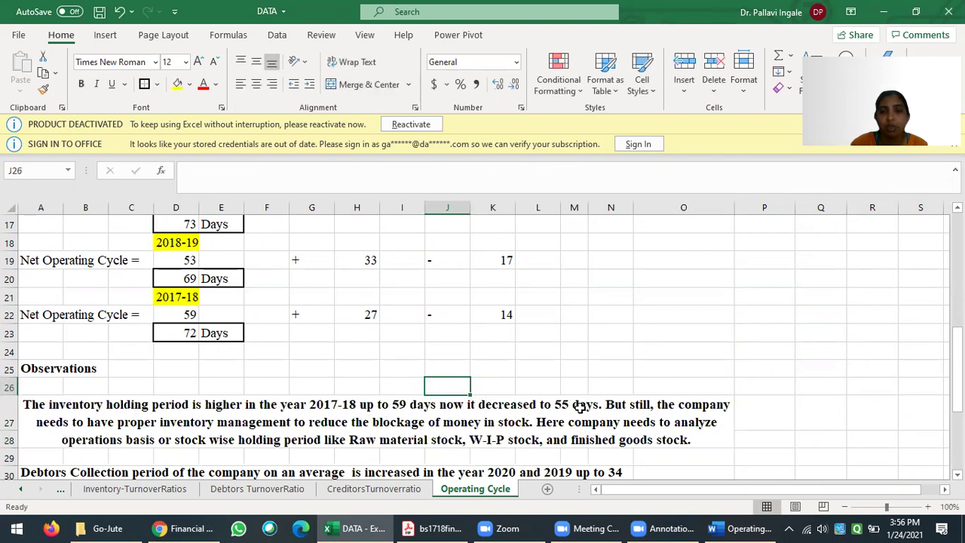
# Step: Add "in year 2019-2020" after "55 days" in the inventory holding period observation in A27
pyautogui.doubleClick(603, 405)
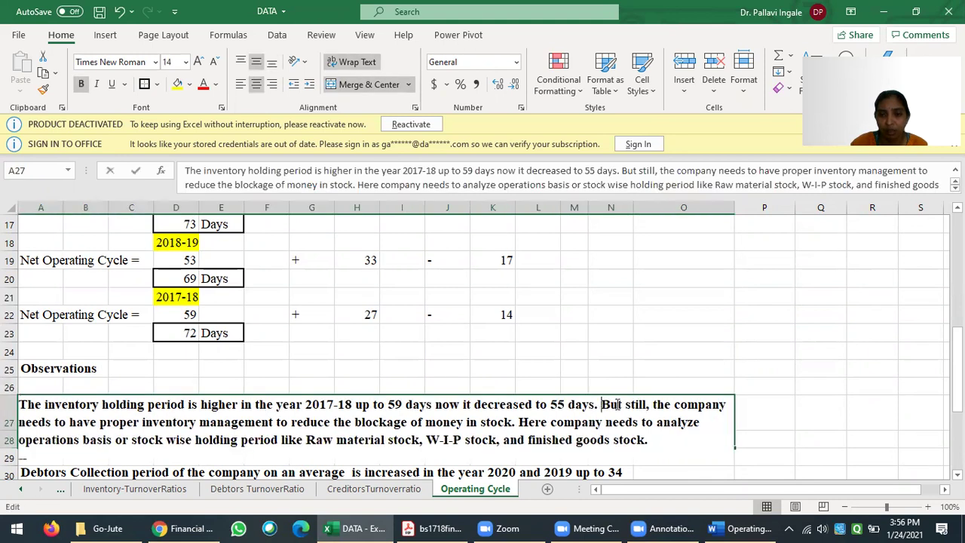
pyautogui.write('in year')
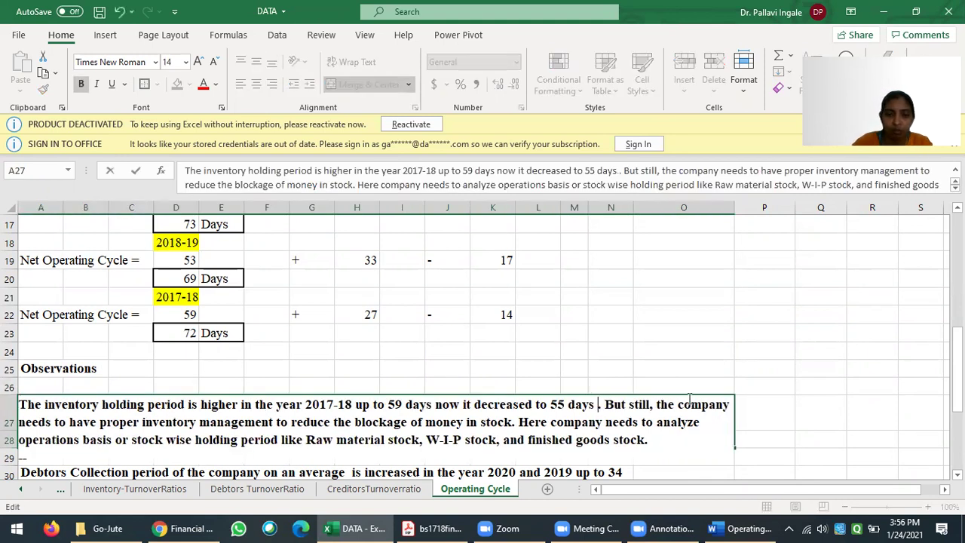
pyautogui.write(' 2019-2')
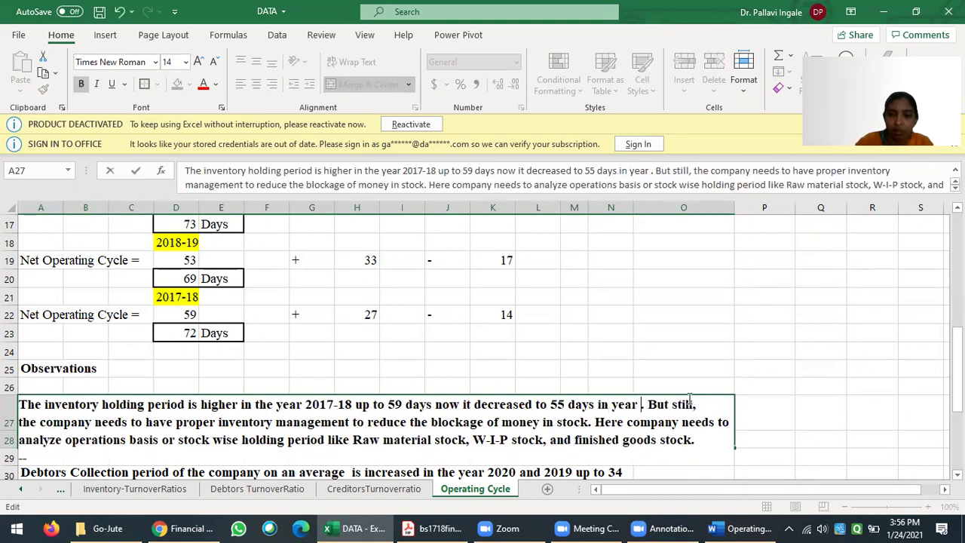
pyautogui.write('020')
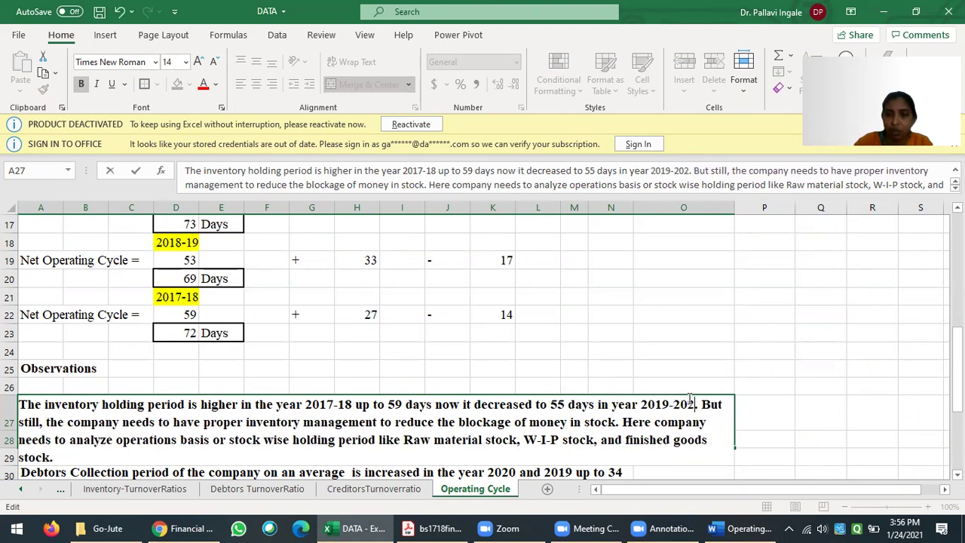
pyautogui.click(768, 399)
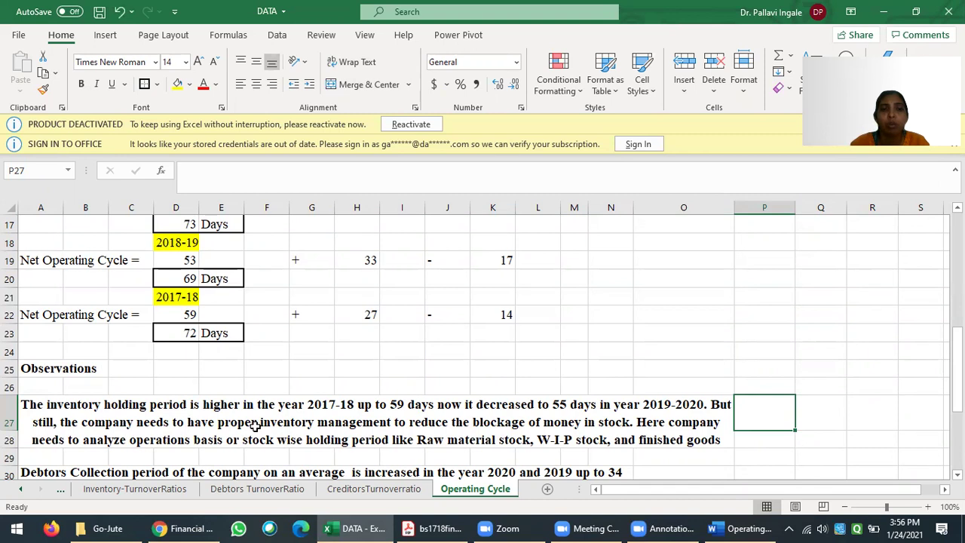
pyautogui.scroll(-1, 387, 419)
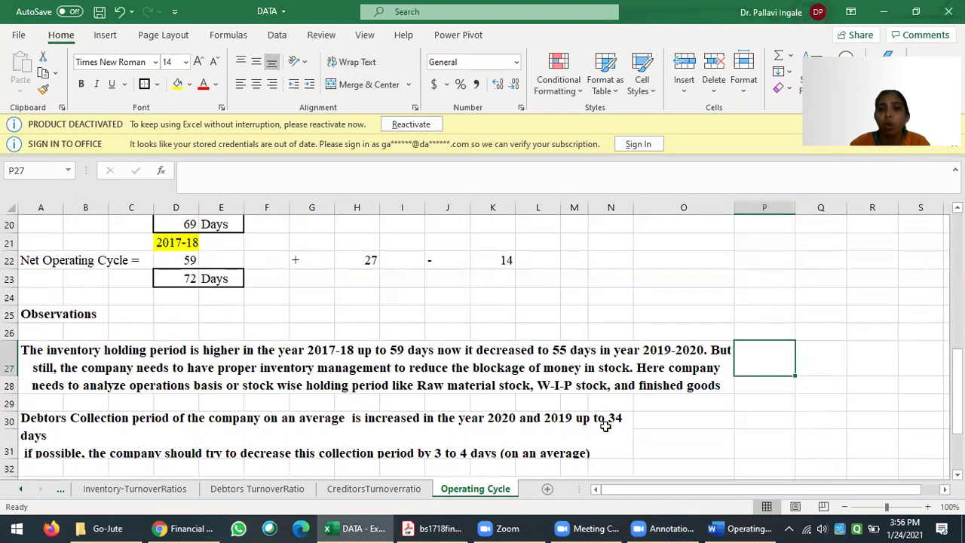
# Step: Check the debtors collection observation in A30 against the yearly debtors periods in H16, H19 and H22
pyautogui.click(618, 369)
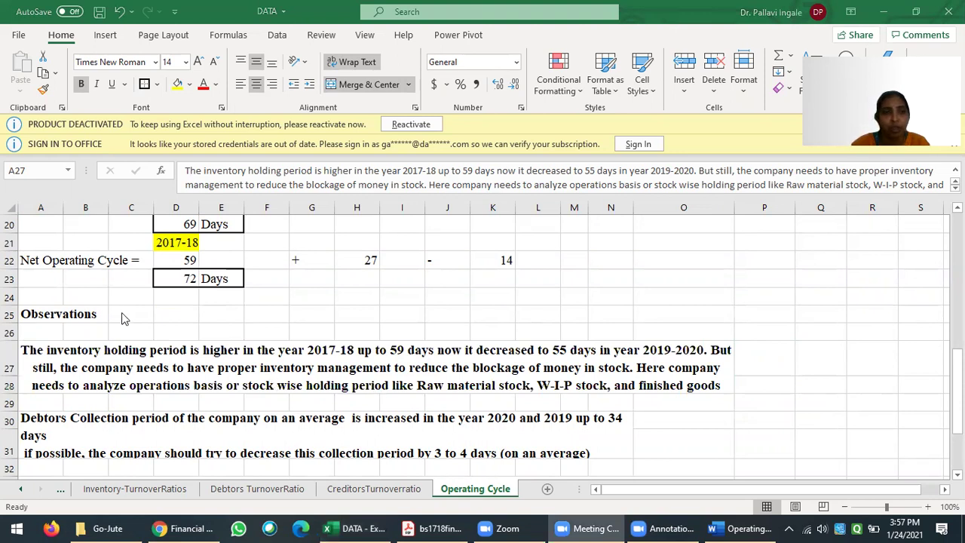
pyautogui.click(59, 439)
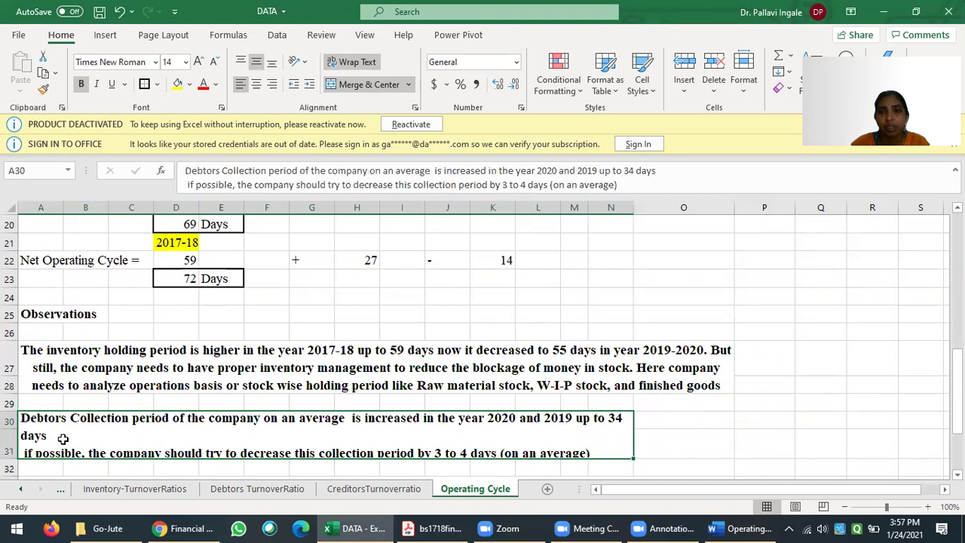
pyautogui.scroll(-1, 64, 439)
pyautogui.scroll(4, 63, 439)
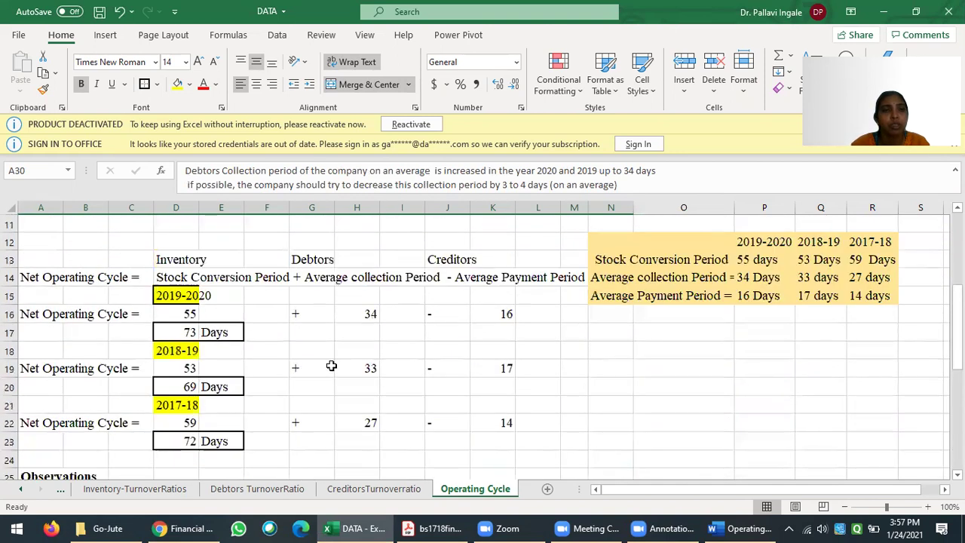
pyautogui.click(372, 313)
pyautogui.click(359, 368)
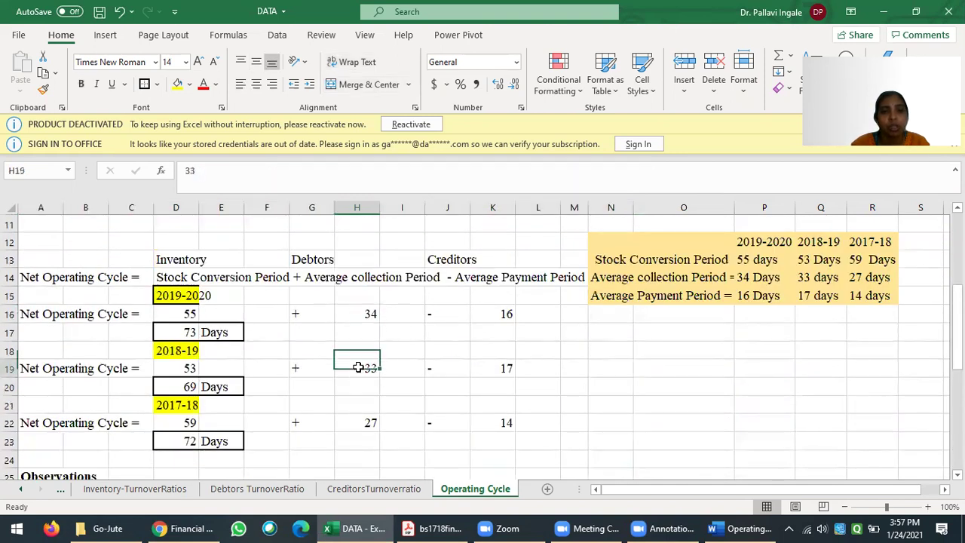
pyautogui.click(358, 426)
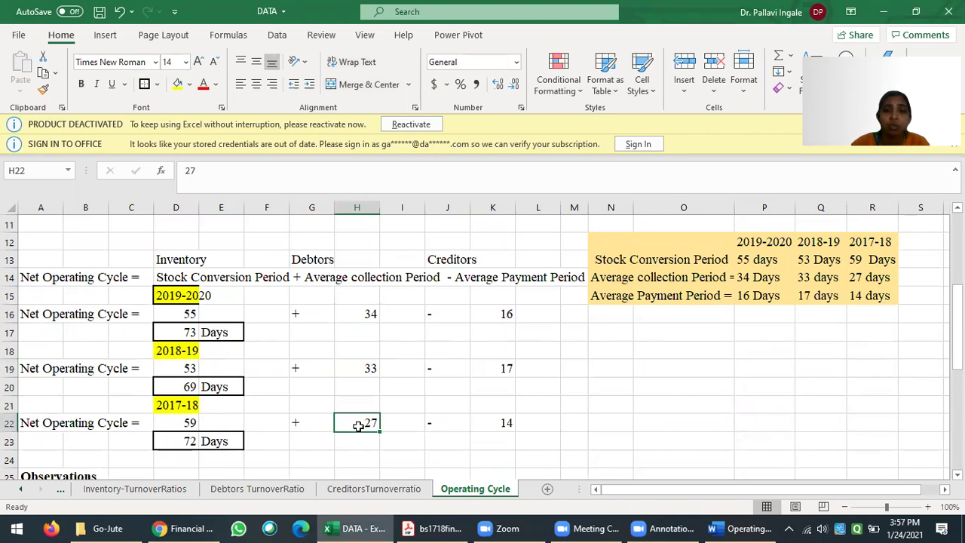
pyautogui.click(366, 310)
pyautogui.scroll(-3, 362, 399)
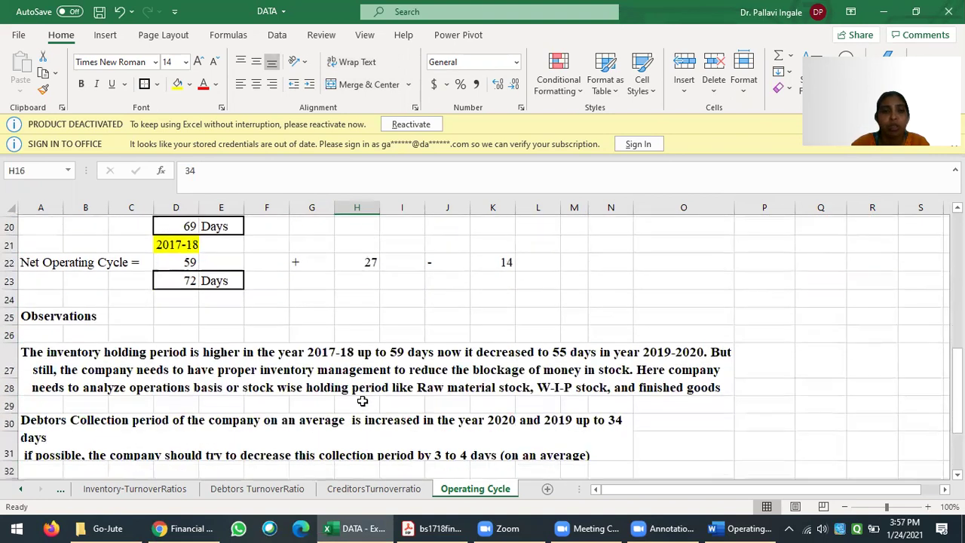
# Step: Change the year 2020 to 2019-2020 in the debtors collection period observation in A30
pyautogui.click(151, 431)
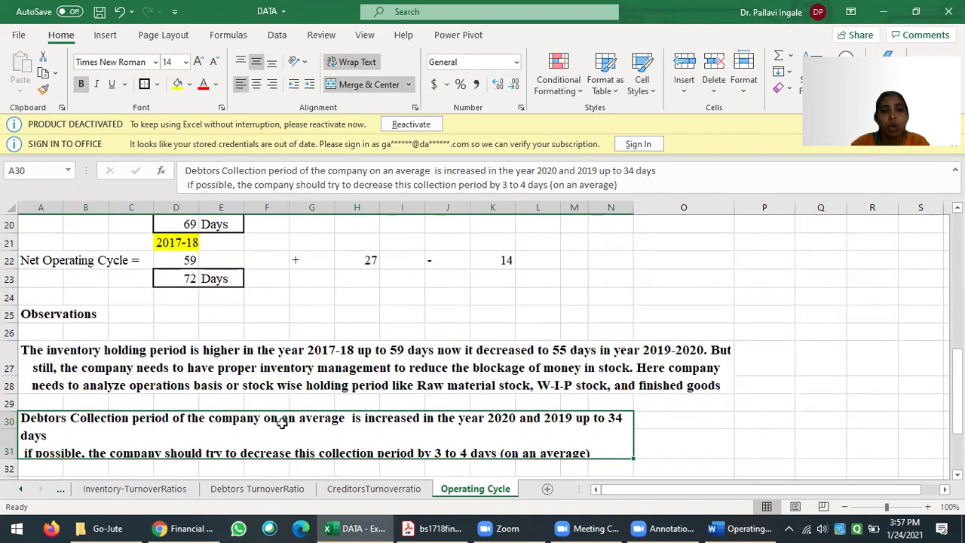
pyautogui.doubleClick(494, 418)
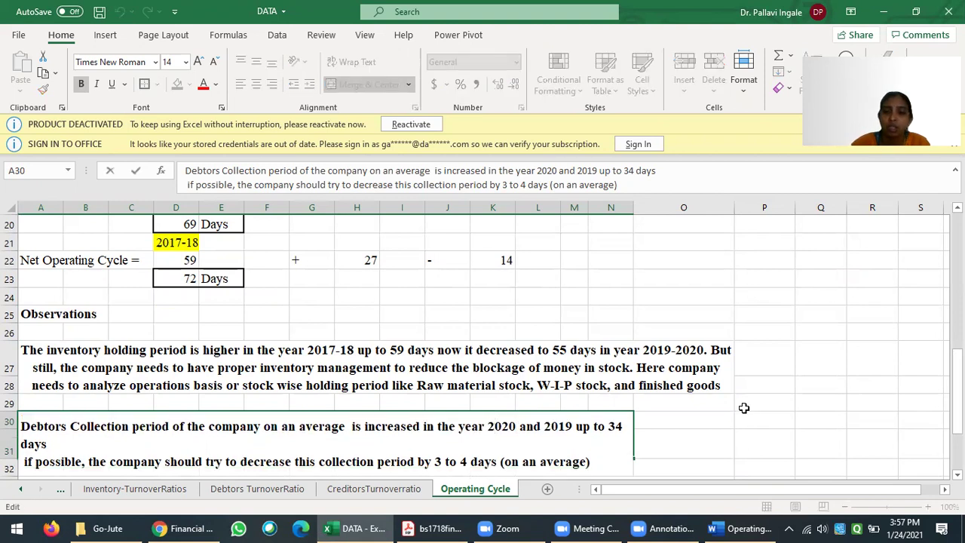
pyautogui.press('BackSpace')
pyautogui.press('BackSpace')
pyautogui.write('19-2020')
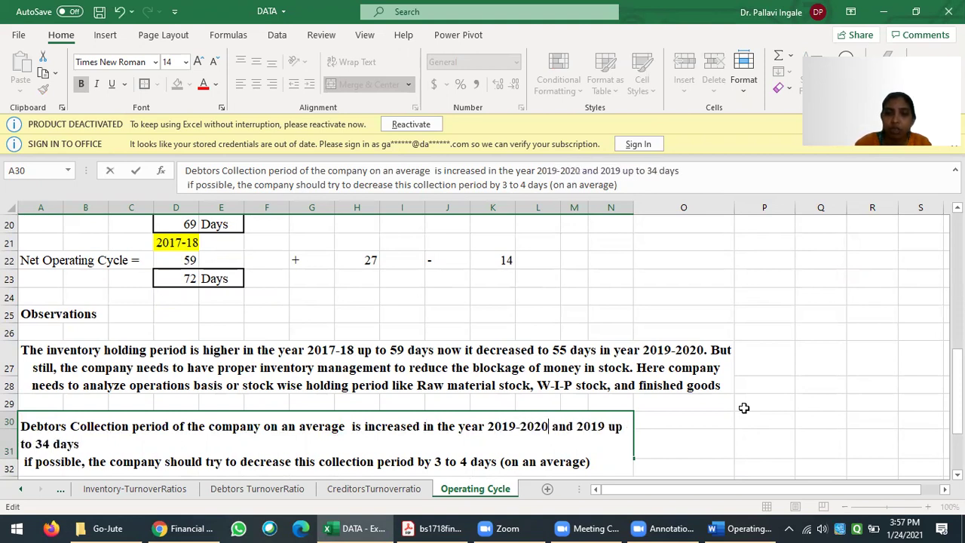
# Step: Change the year 2019 to 2019-18 before "up to 34 days" in the debtors observation in A30
pyautogui.hotkey('ctrl', 'Right')
pyautogui.hotkey('ctrl', 'Right')
pyautogui.hotkey('ctrl', 'Right')
pyautogui.write('\\')
pyautogui.press('BackSpace')
pyautogui.press('BackSpace')
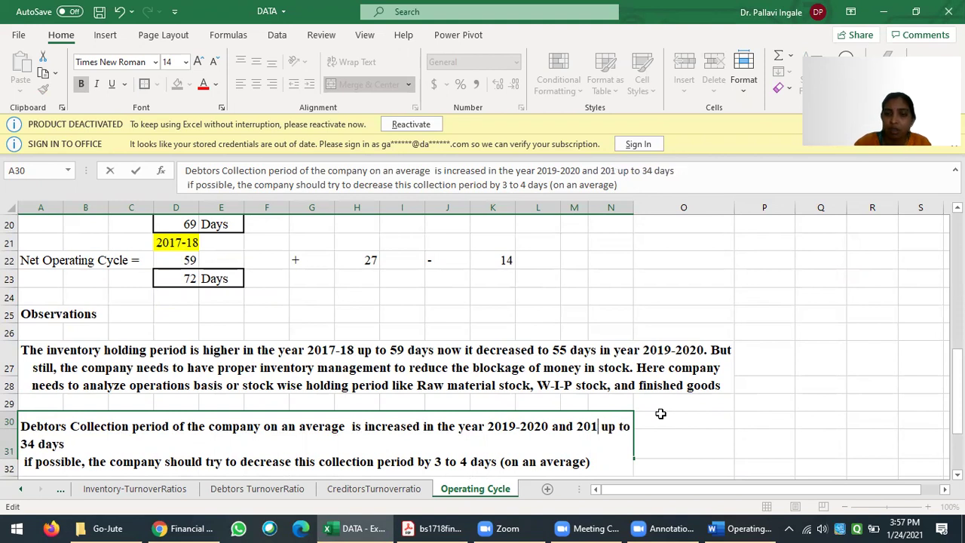
pyautogui.write('9-18')
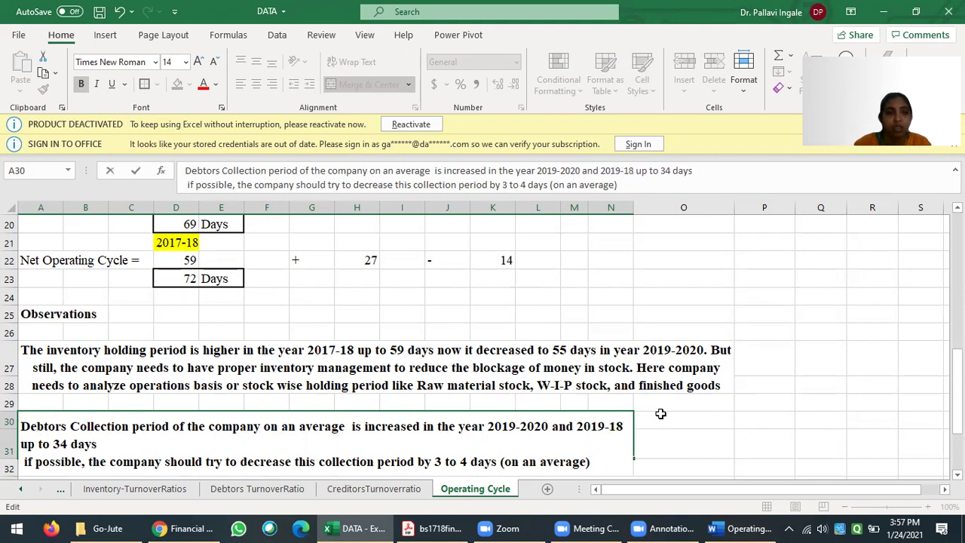
pyautogui.click(311, 385)
# Step: Increase the height of row 31 so the full debtors observation text fits in its merged cell
pyautogui.click(27, 445)
pyautogui.moveTo(6, 472); pyautogui.dragTo(6, 462)
pyautogui.scroll(-1, 316, 437)
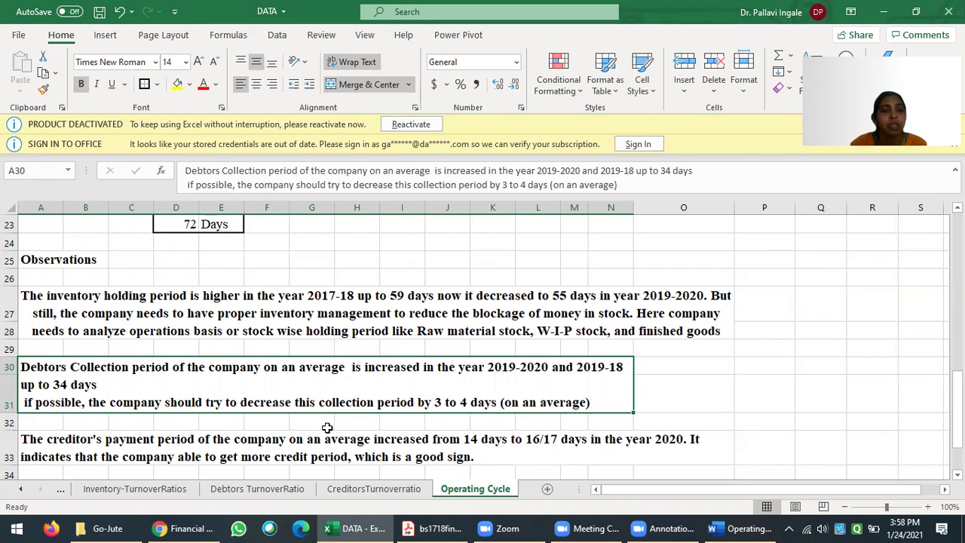
# Step: Check the creditors payment observation in A33 against the yearly creditors periods in K22, K19 and K16
pyautogui.click(204, 446)
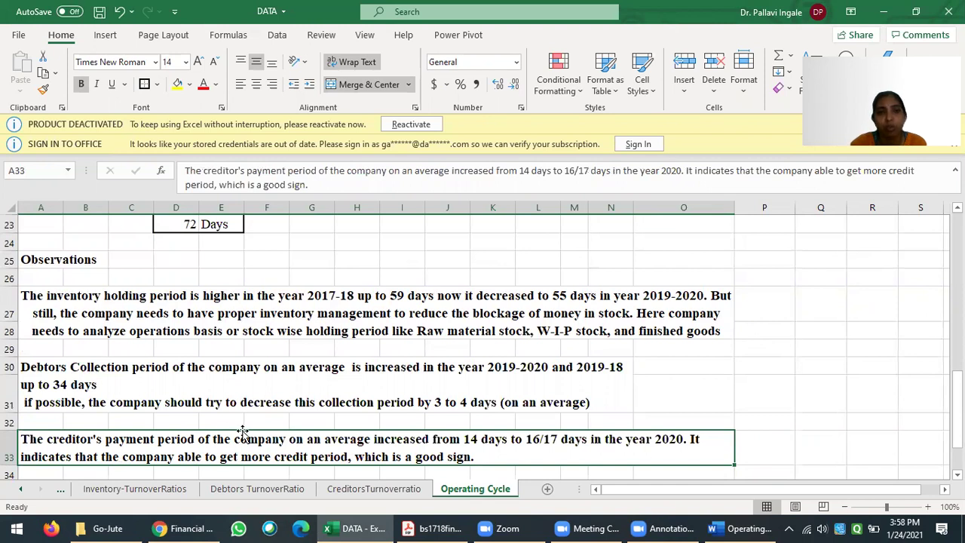
pyautogui.scroll(4, 242, 431)
pyautogui.click(481, 421)
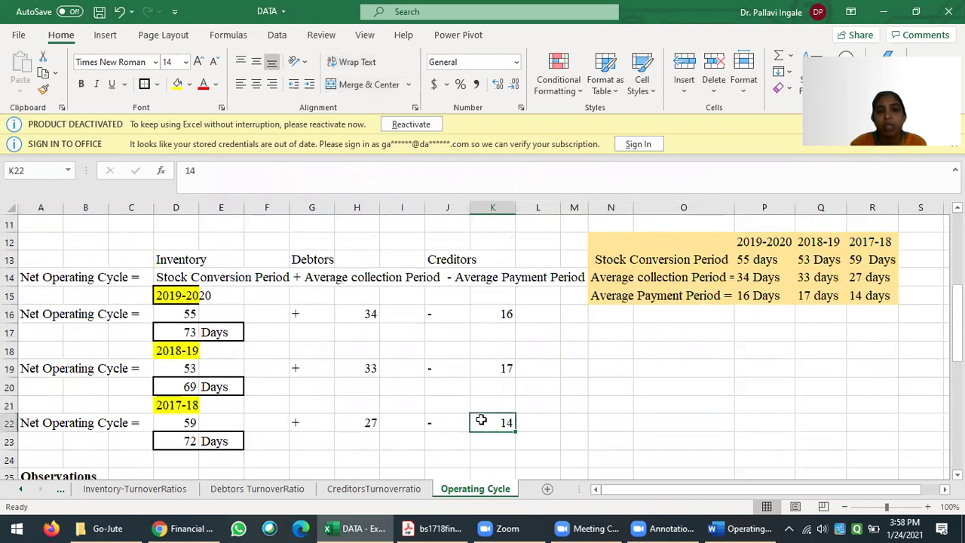
pyautogui.click(490, 368)
pyautogui.click(497, 312)
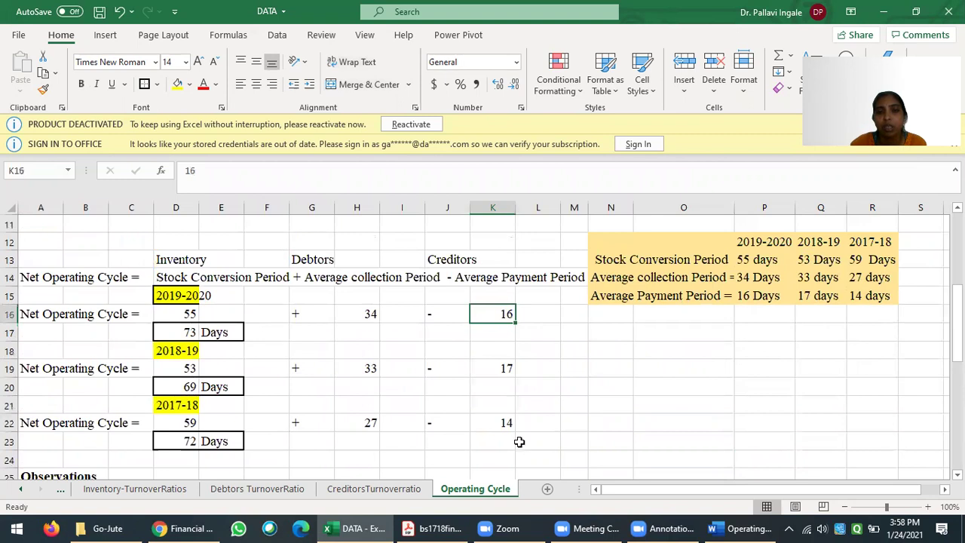
pyautogui.moveTo(496, 422); pyautogui.dragTo(495, 308)
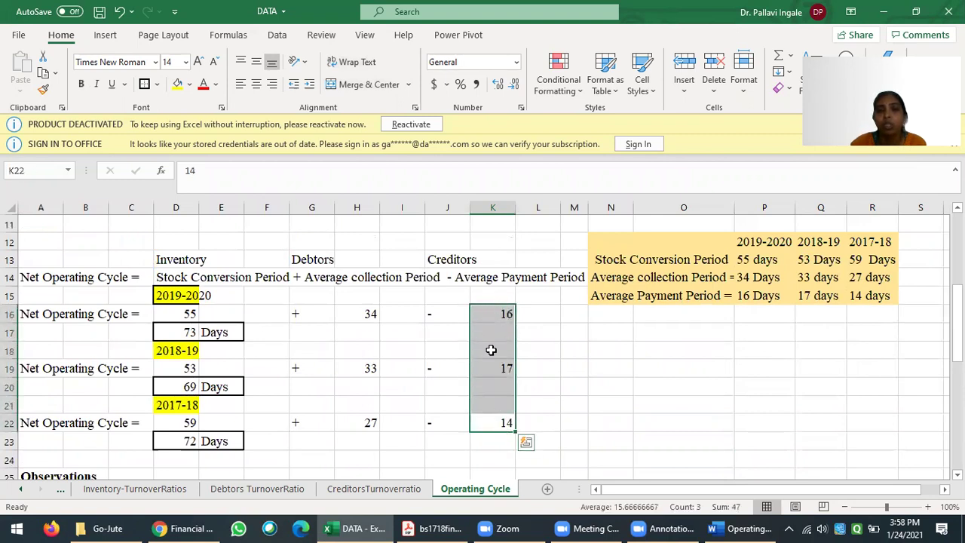
pyautogui.scroll(-5, 415, 422)
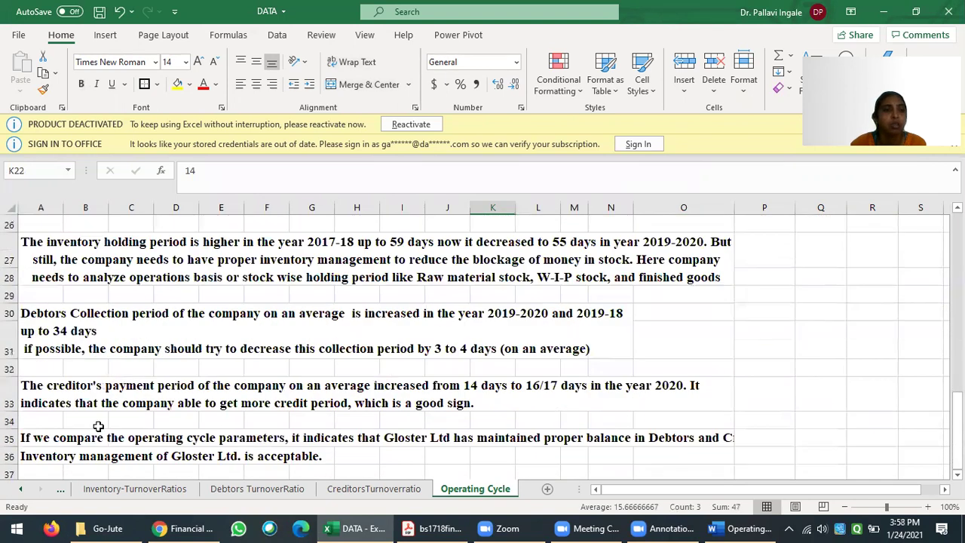
# Step: Change the year 2020 to 2019-2020 in the creditors payment period observation in A33, and highlight its phrase about getting more credit period
pyautogui.scroll(-1, 97, 429)
pyautogui.click(48, 315)
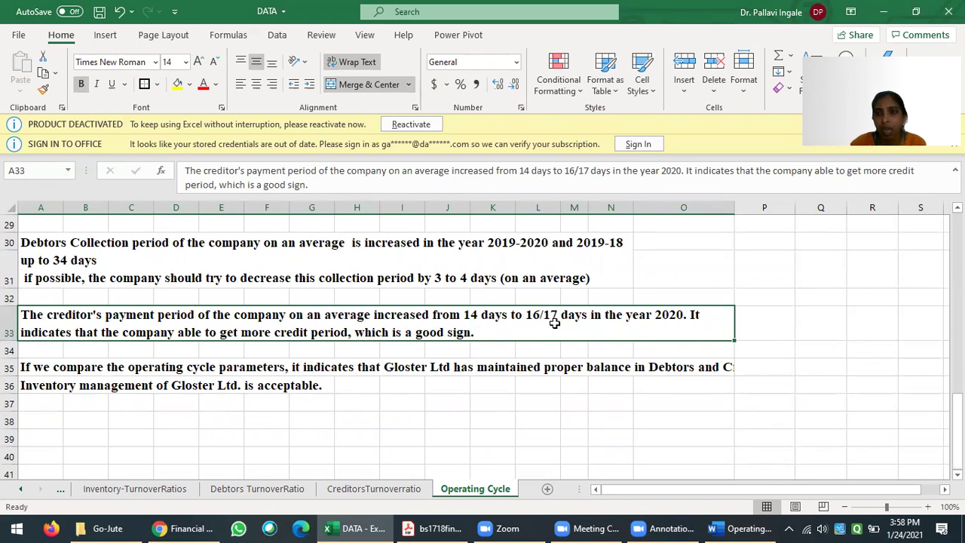
pyautogui.doubleClick(658, 314)
pyautogui.moveTo(684, 323); pyautogui.dragTo(684, 323)
pyautogui.write('19-2020')
pyautogui.click(96, 340)
pyautogui.moveTo(160, 341); pyautogui.dragTo(354, 342)
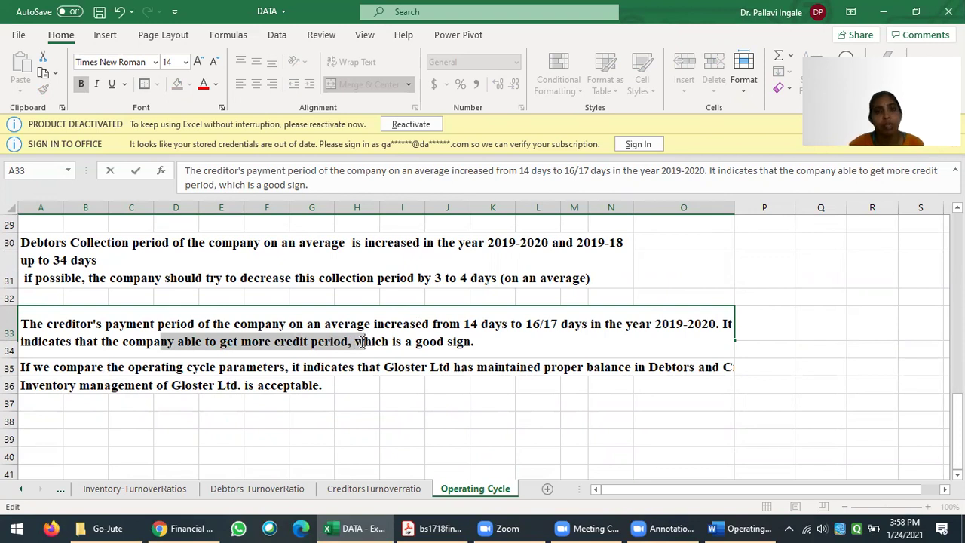
pyautogui.click(396, 419)
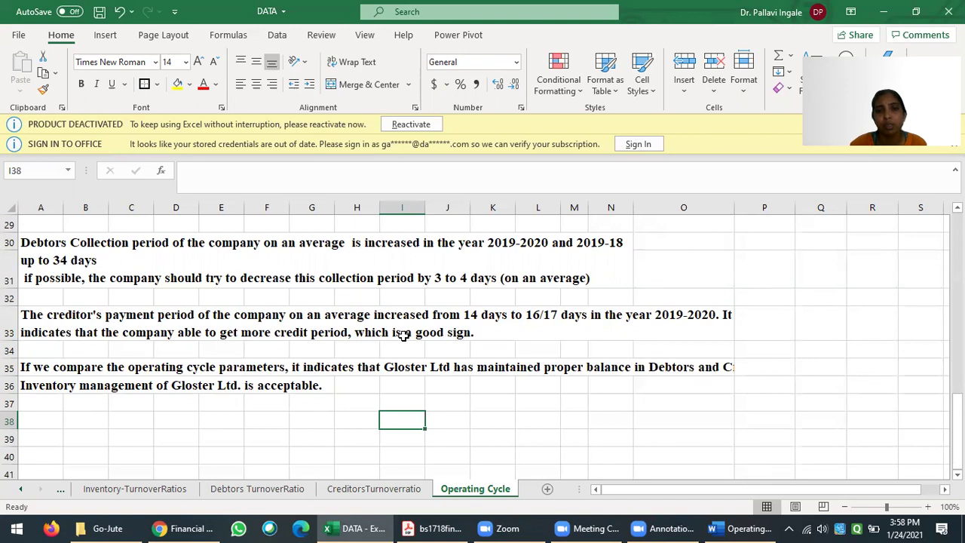
# Step: Make row 35 taller and wrap the text of the operating cycle comparison in A35
pyautogui.click(63, 369)
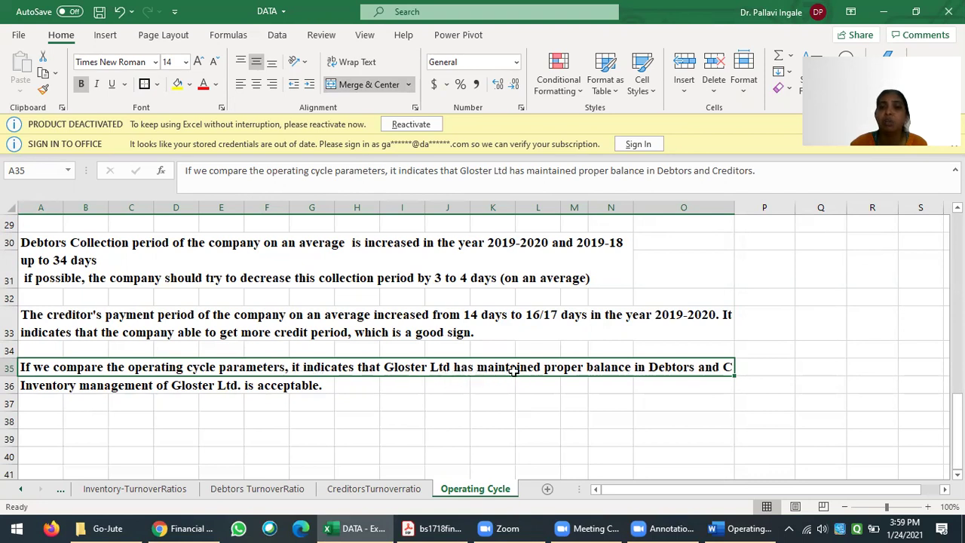
pyautogui.moveTo(9, 377); pyautogui.dragTo(9, 400)
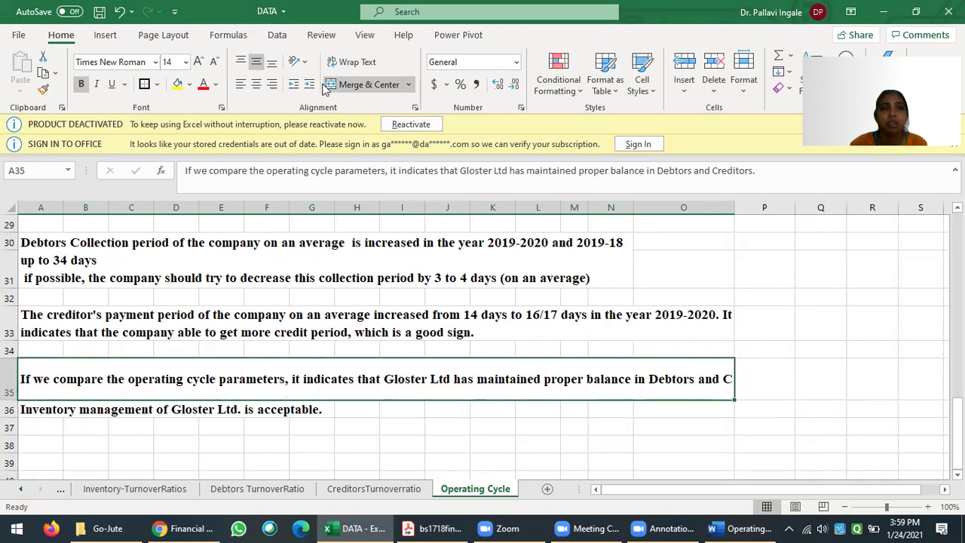
pyautogui.click(337, 62)
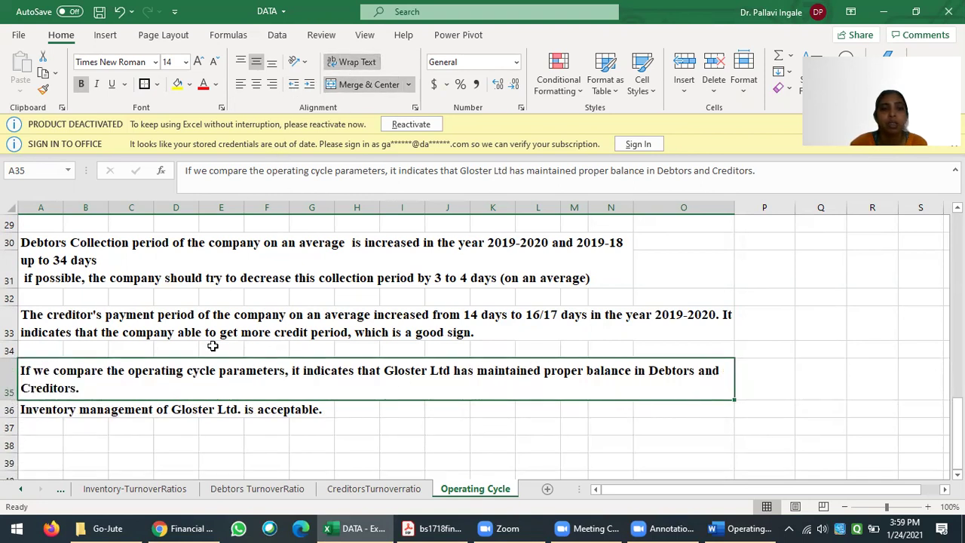
# Step: Review the inventory management conclusion in A36 alongside the net operating cycle results in D17, D20 and D23
pyautogui.click(51, 409)
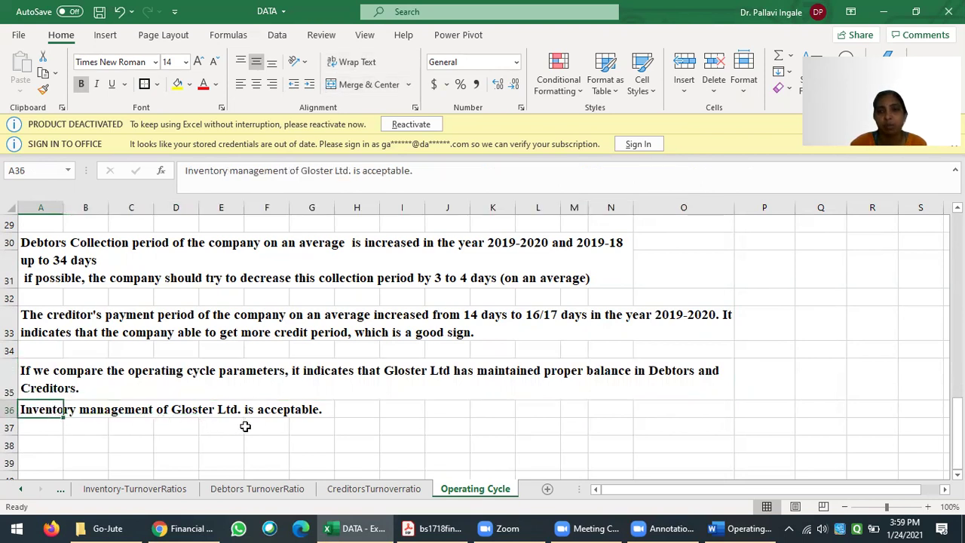
pyautogui.scroll(4, 245, 426)
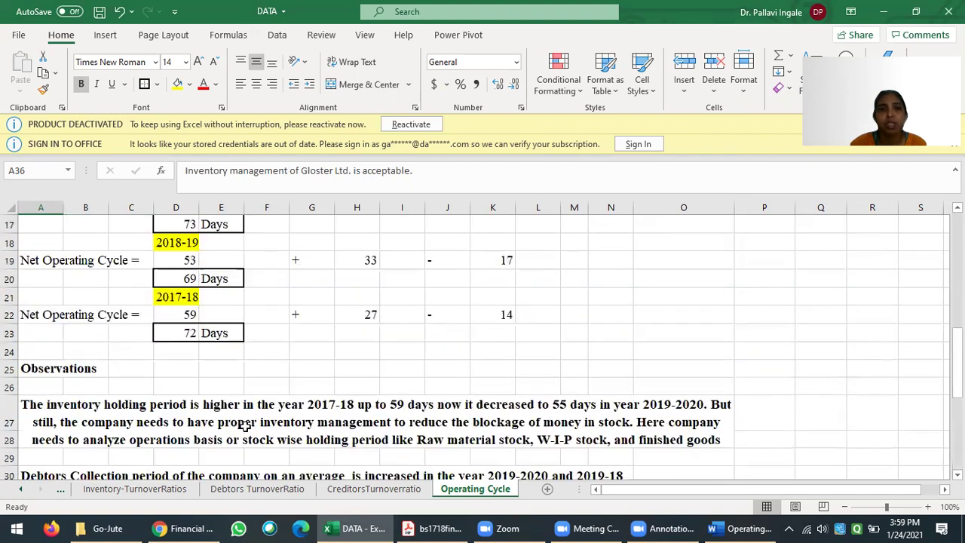
pyautogui.scroll(1, 186, 370)
pyautogui.click(194, 279)
pyautogui.click(192, 336)
pyautogui.click(189, 386)
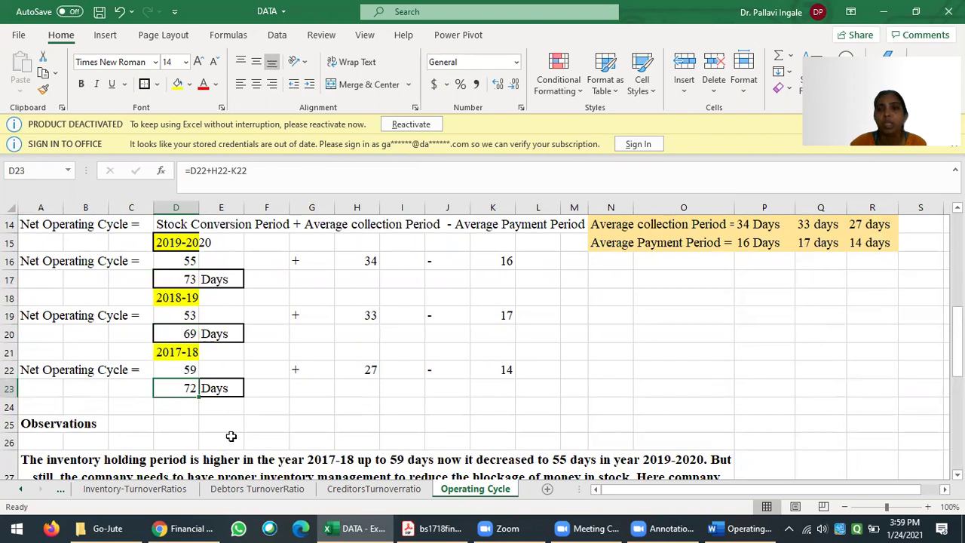
pyautogui.scroll(-6, 231, 435)
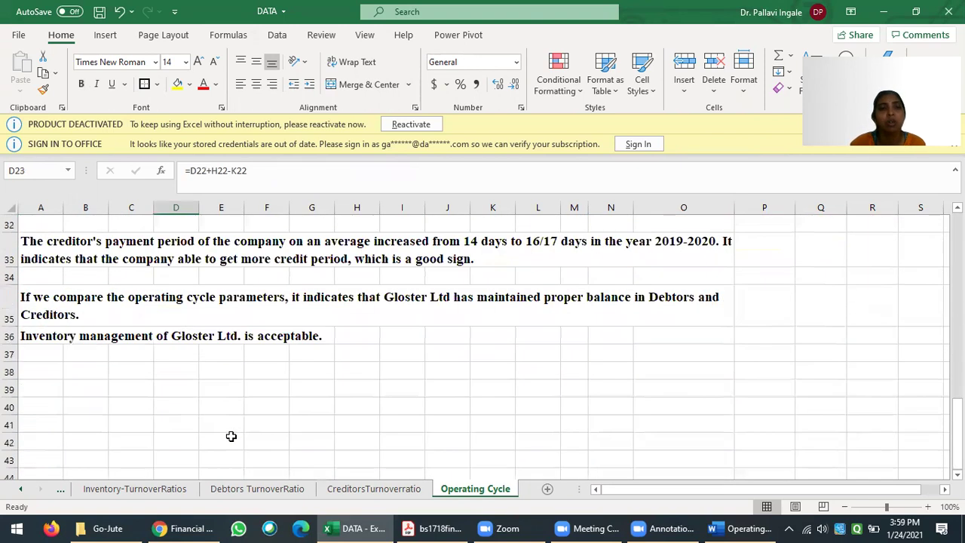
# Step: Review the inventory periods of the three years in D16, D19 and D22, and return to the observations
pyautogui.scroll(8, 231, 436)
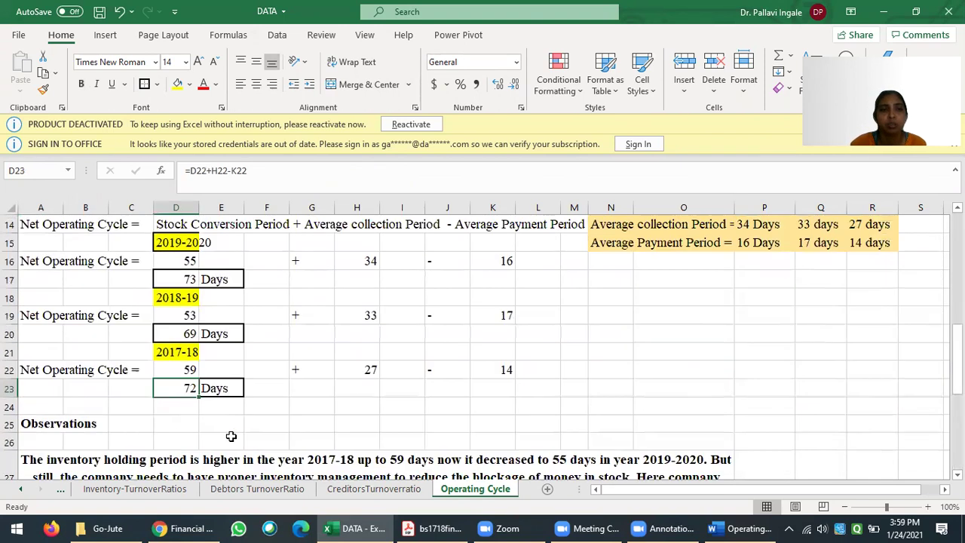
pyautogui.click(184, 364)
pyautogui.click(188, 422)
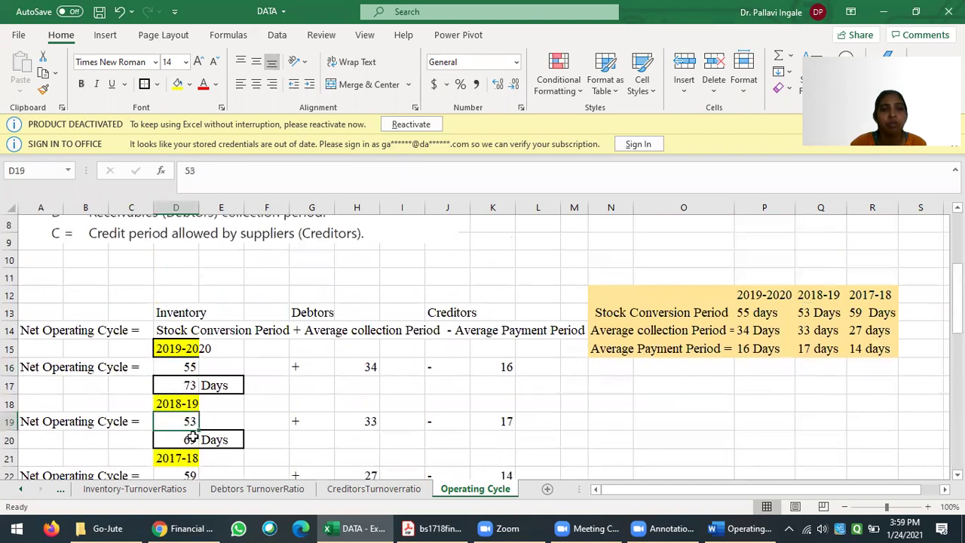
pyautogui.scroll(-2, 191, 434)
pyautogui.click(189, 371)
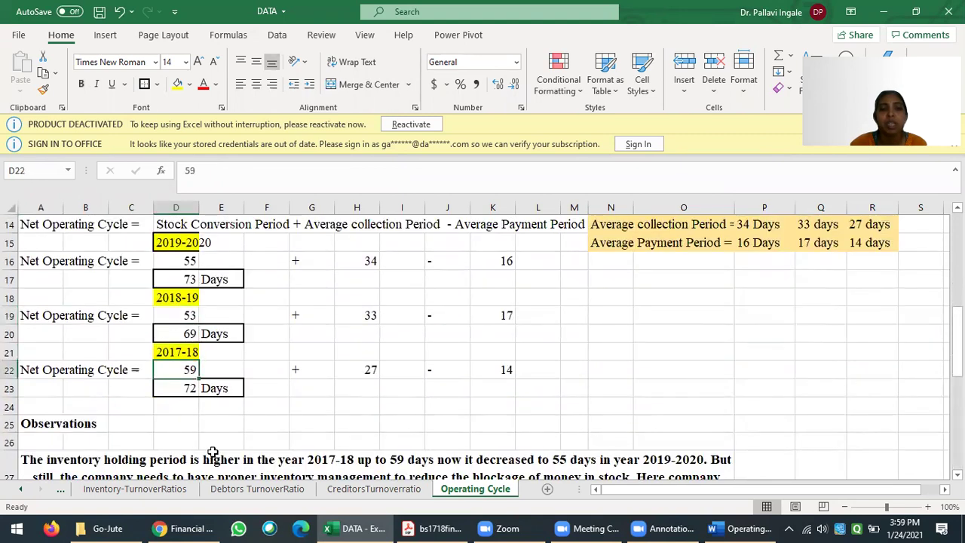
pyautogui.scroll(-2, 214, 453)
pyautogui.scroll(-3, 213, 453)
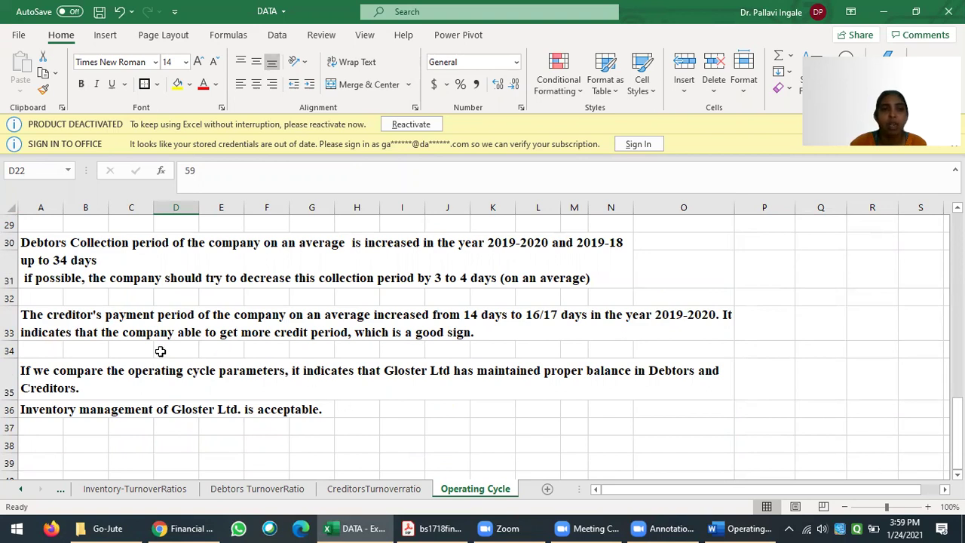
# Step: Highlight the whole observations block from A27 to row 36, and reread the inventory and debtors observations
pyautogui.scroll(1, 151, 316)
pyautogui.moveTo(91, 257); pyautogui.dragTo(169, 427)
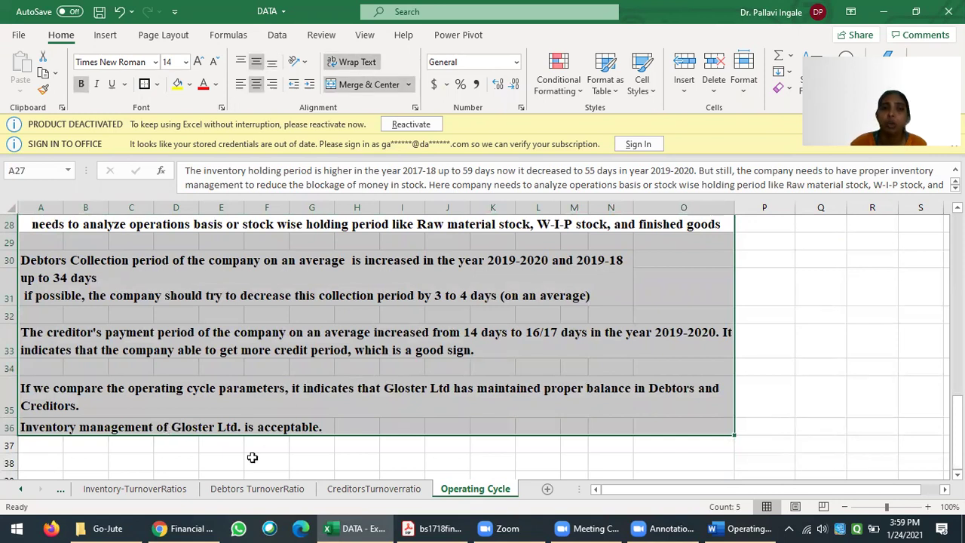
pyautogui.scroll(2, 252, 456)
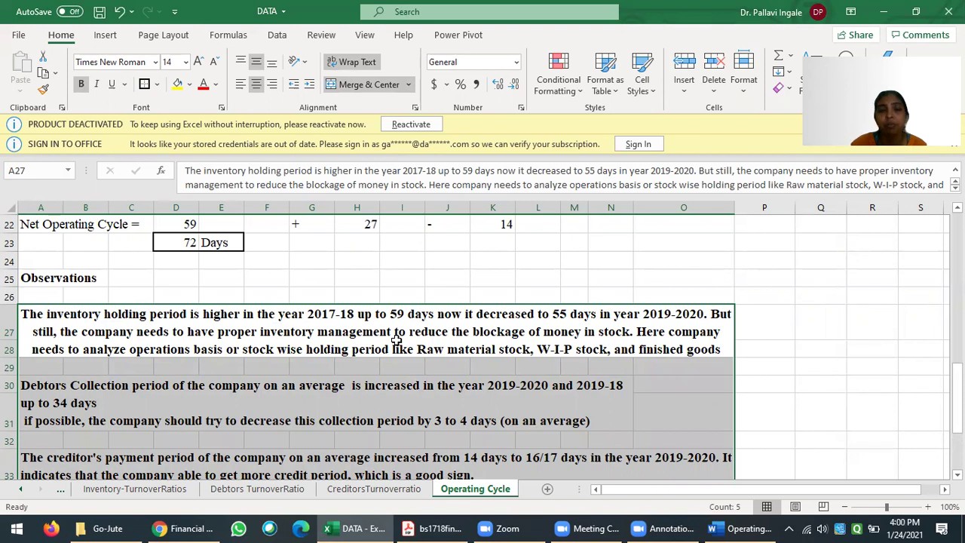
pyautogui.click(354, 356)
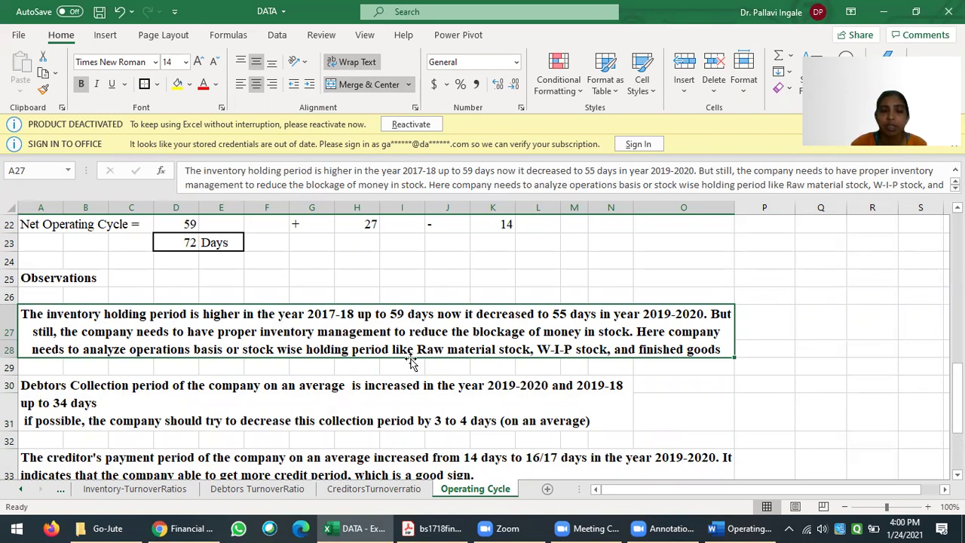
pyautogui.click(256, 392)
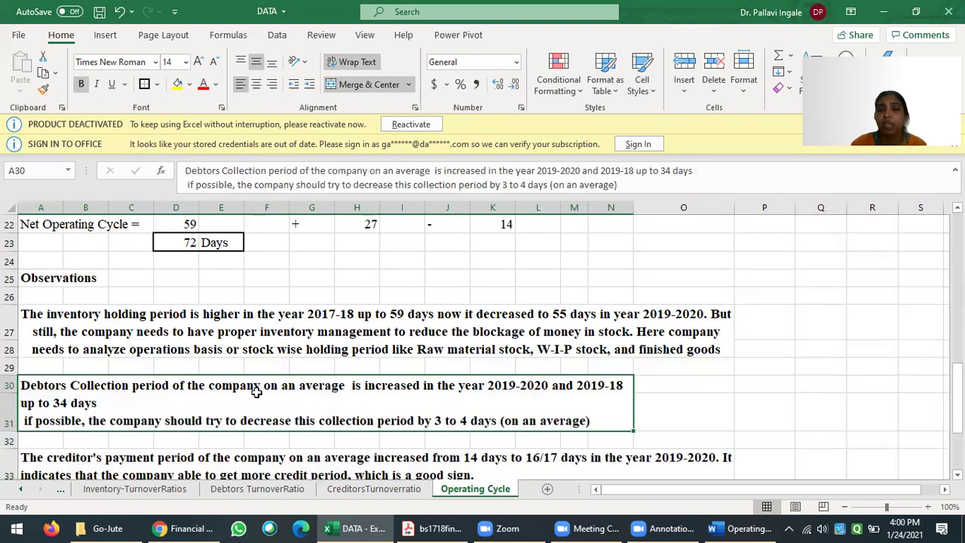
# Step: Review the creditors observation in A33 against the net operating cycles in D17, D20 and D23 and the creditors periods in K16:K22
pyautogui.scroll(-1, 257, 392)
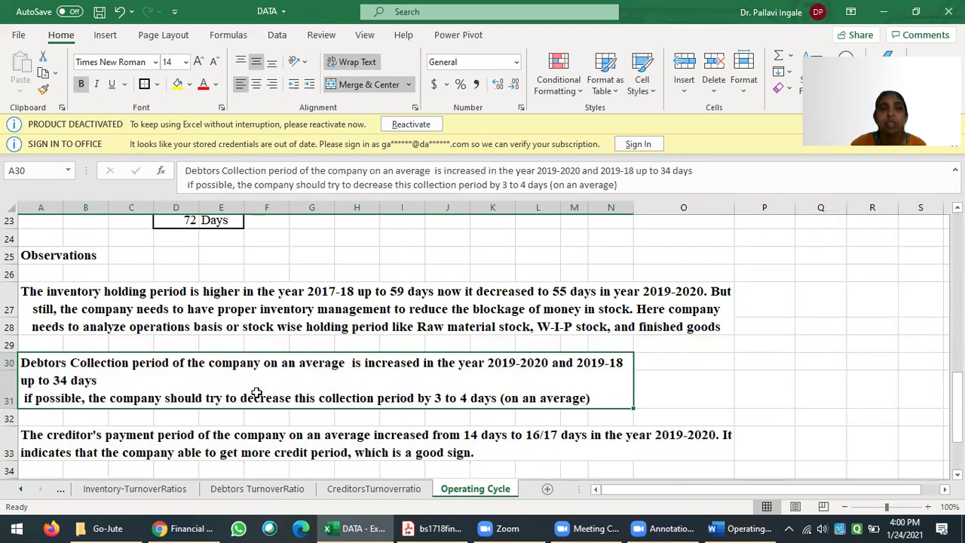
pyautogui.click(254, 403)
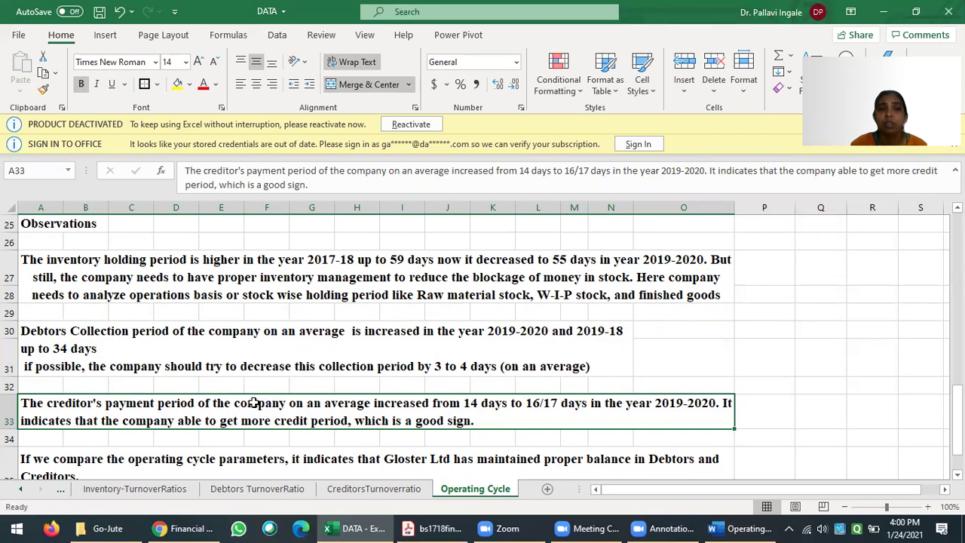
pyautogui.scroll(3, 254, 404)
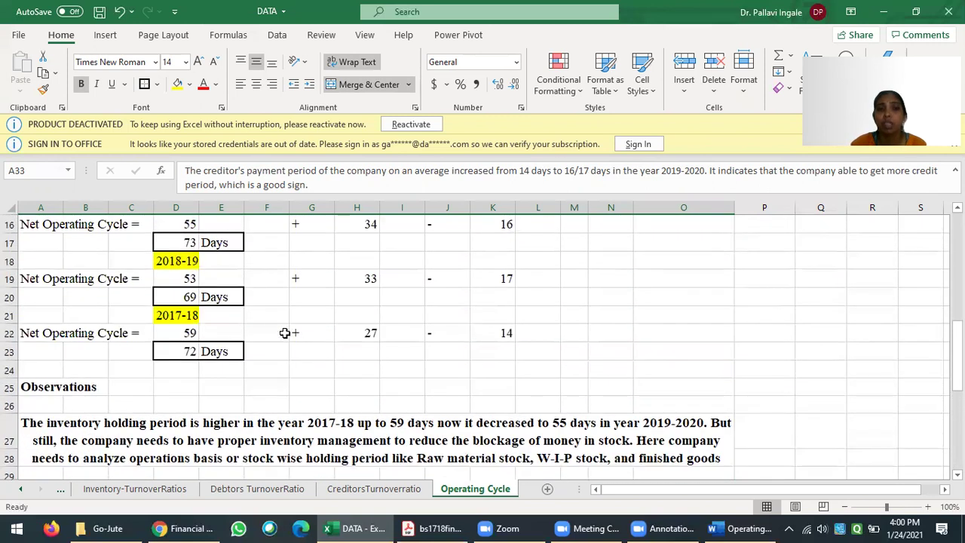
pyautogui.click(194, 242)
pyautogui.click(176, 302)
pyautogui.click(183, 346)
pyautogui.scroll(1, 455, 420)
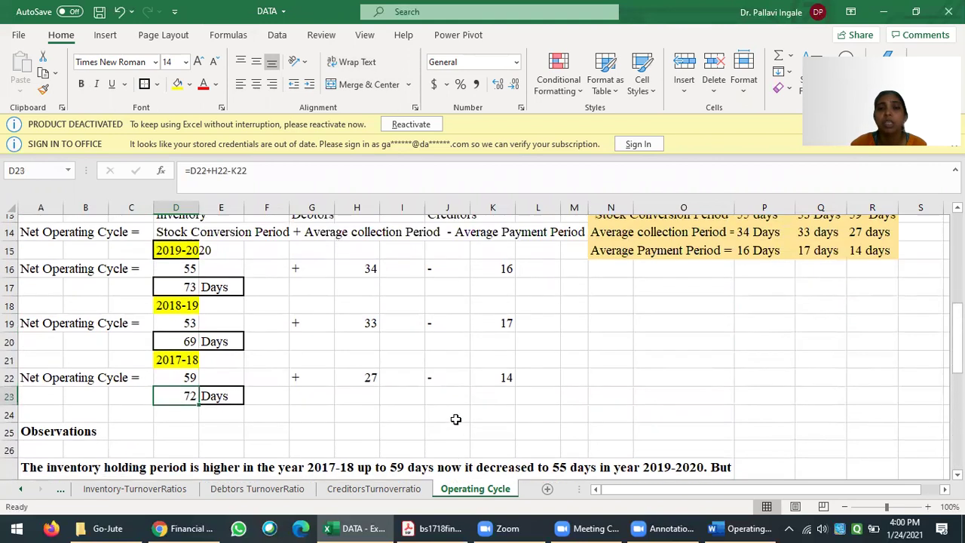
pyautogui.moveTo(490, 278); pyautogui.dragTo(499, 390)
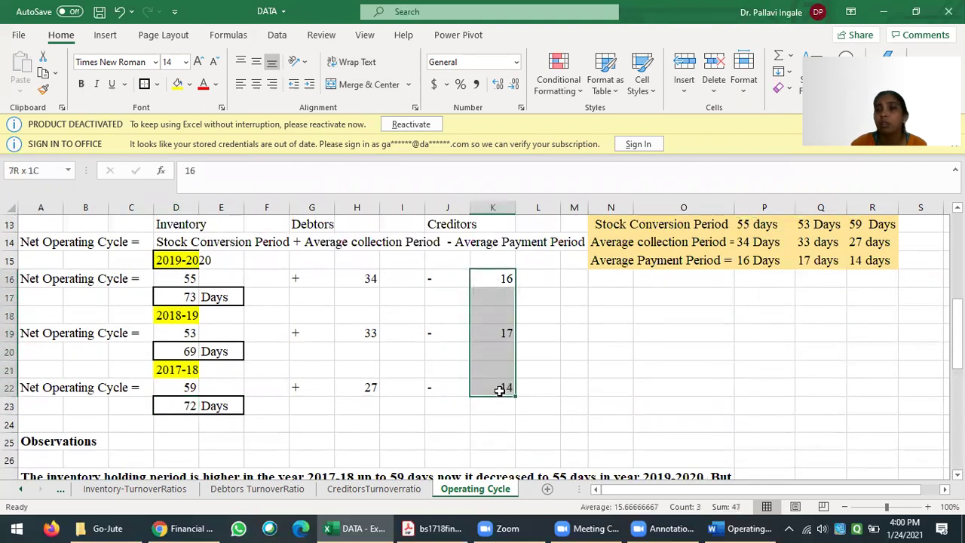
# Step: Try a 2019-2020 creditors payment period of 93 in K16, undo it, and highlight the creditors column K
pyautogui.click(510, 278)
pyautogui.write('93')
pyautogui.press('Return')
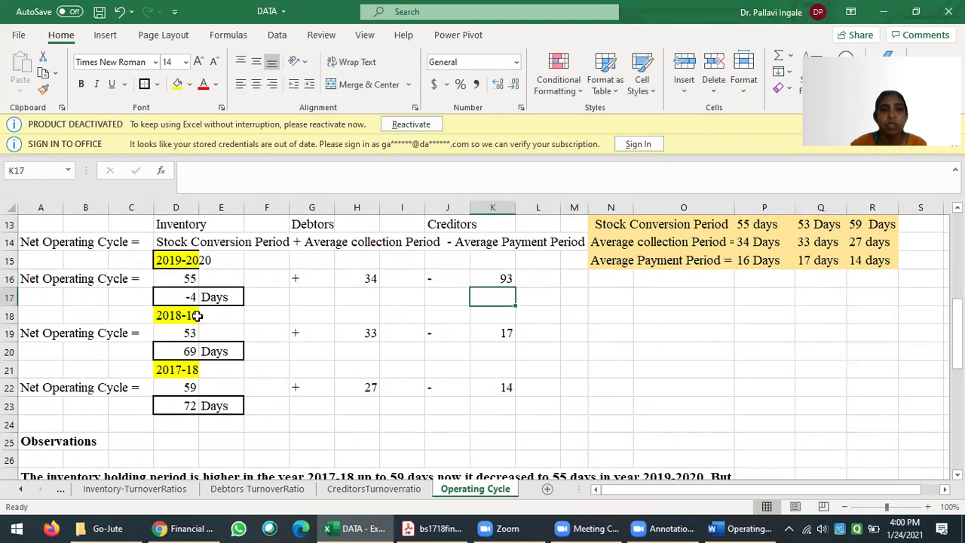
pyautogui.click(498, 279)
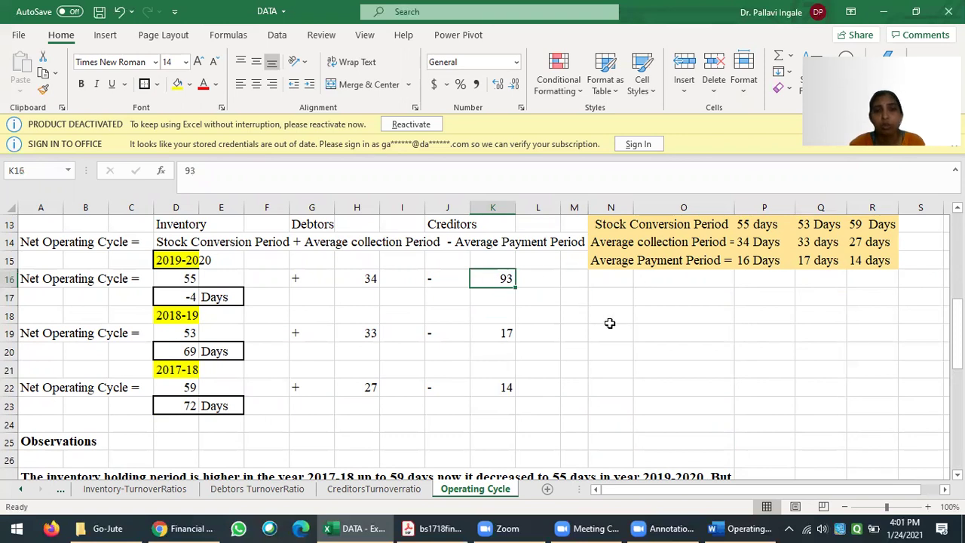
pyautogui.hotkey('ctrl', 'z')
pyautogui.click(599, 351)
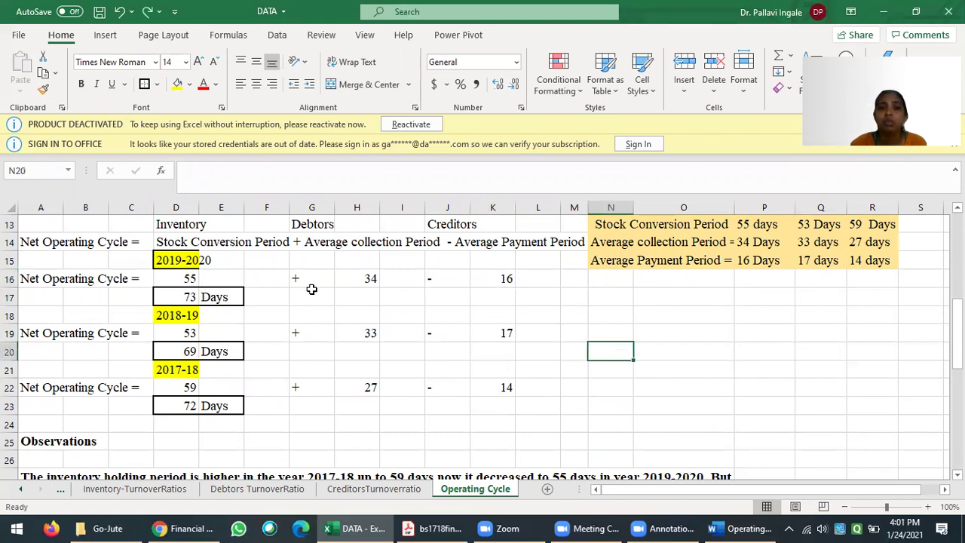
pyautogui.click(497, 280)
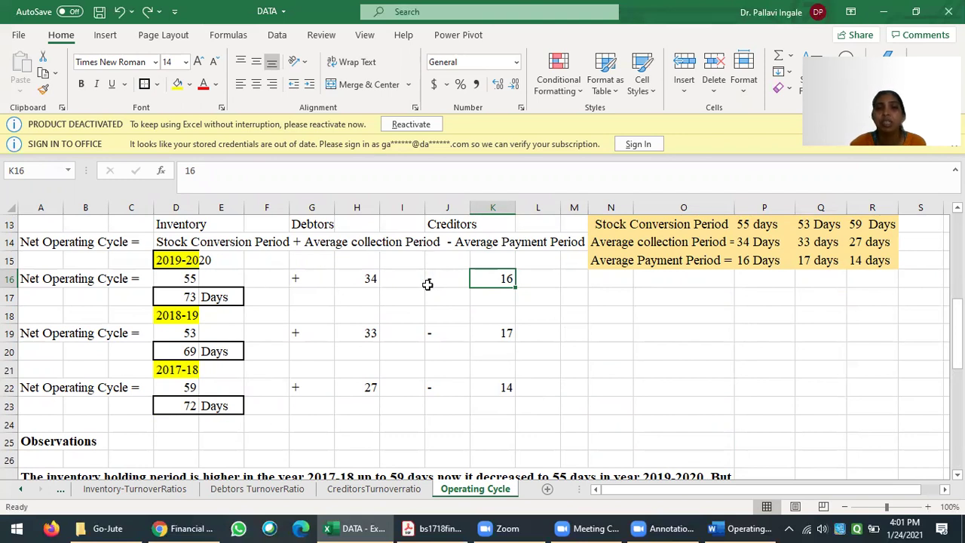
pyautogui.click(501, 206)
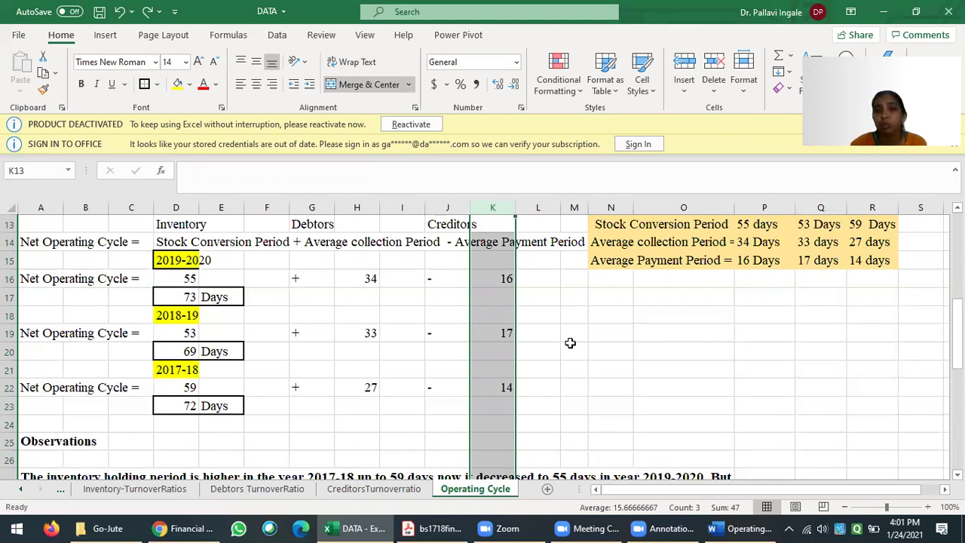
# Step: Try a 2019-2020 debtors collection period of 90 in H16, check the net operating cycle in D17, and undo the change
pyautogui.click(367, 275)
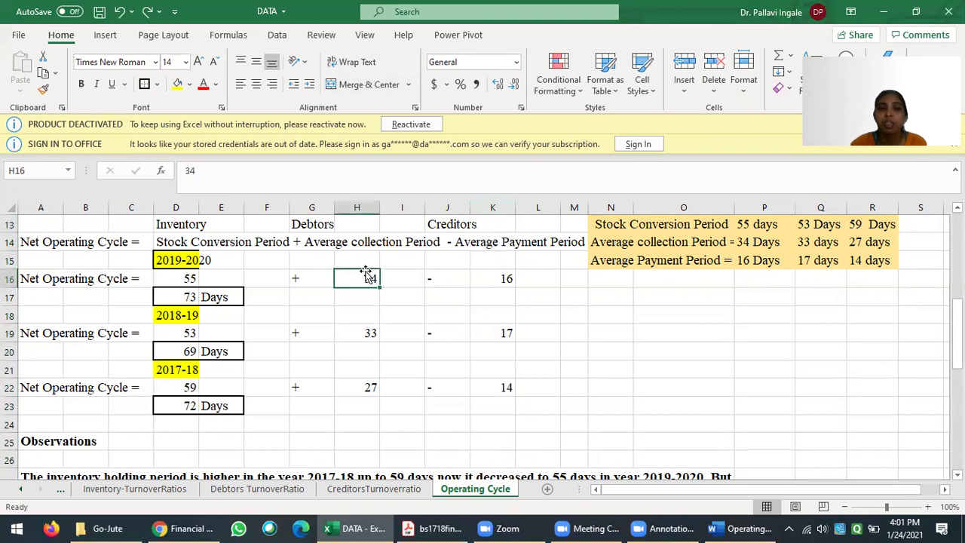
pyautogui.write('90')
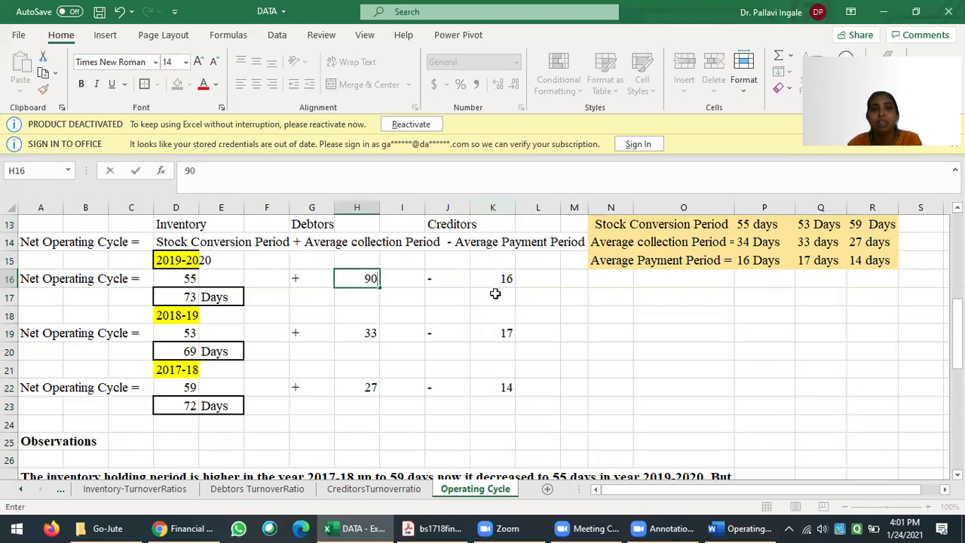
pyautogui.click(458, 315)
pyautogui.click(188, 296)
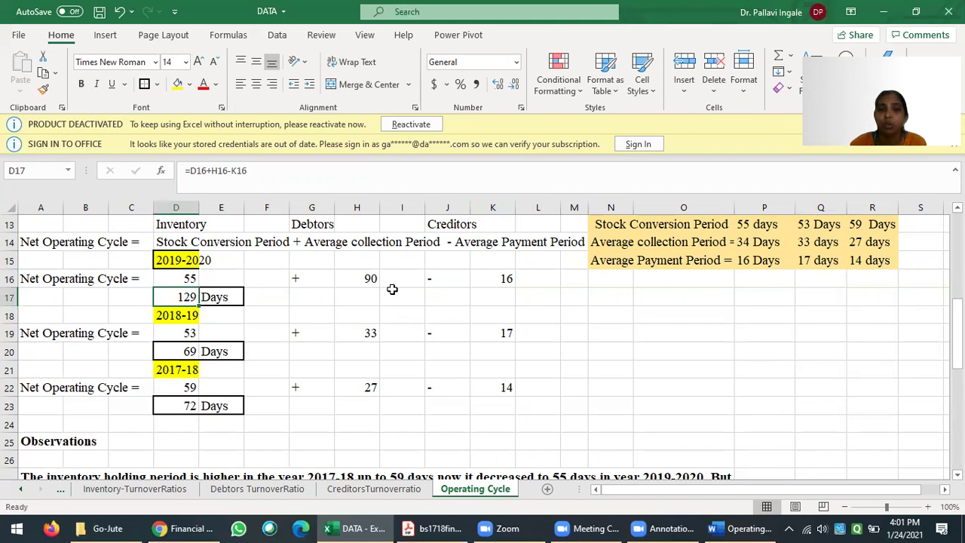
pyautogui.click(357, 278)
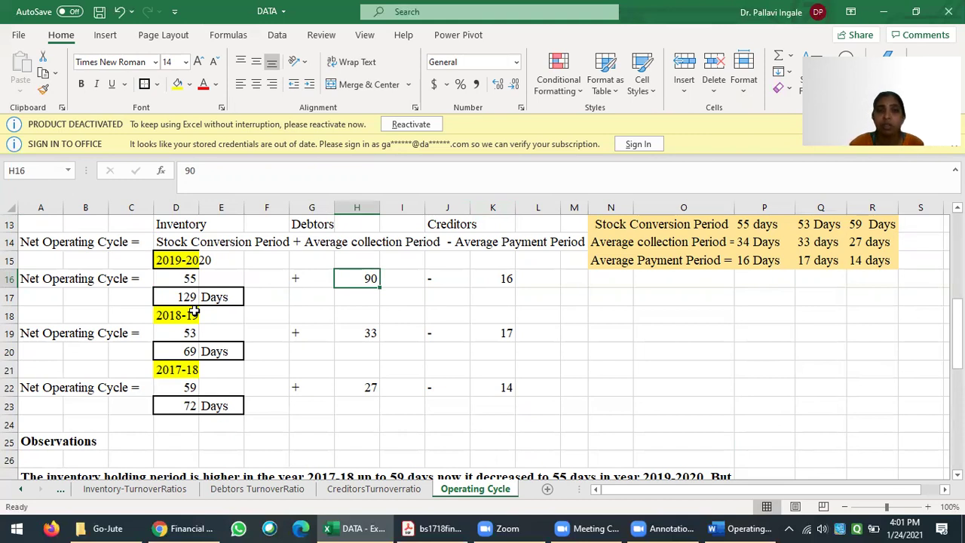
pyautogui.hotkey('ctrl', 'z')
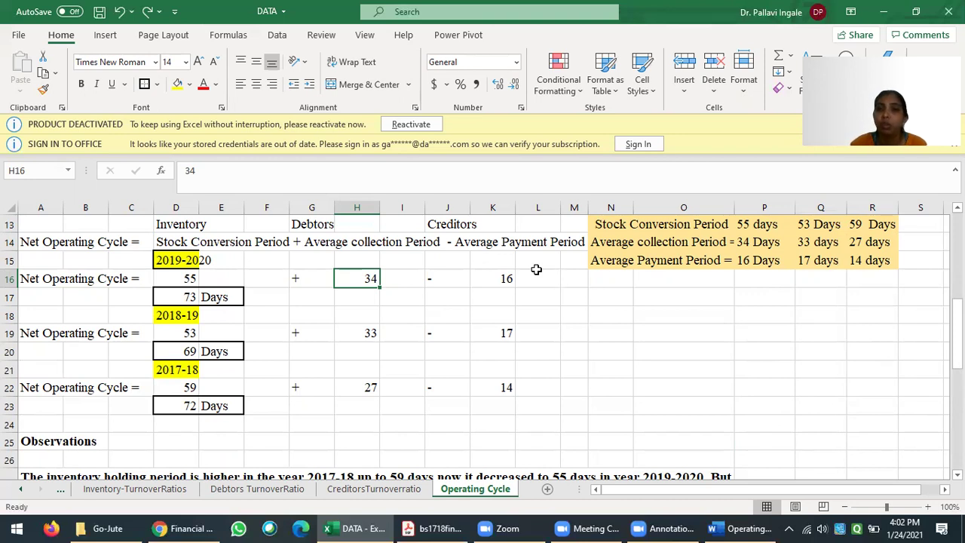
pyautogui.scroll(1, 444, 285)
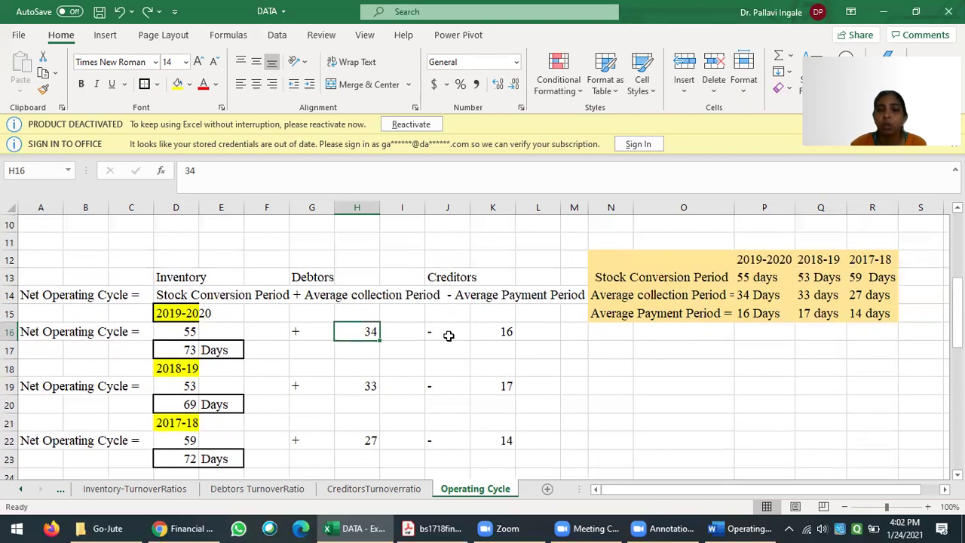
pyautogui.scroll(-3, 448, 339)
pyautogui.scroll(1, 301, 317)
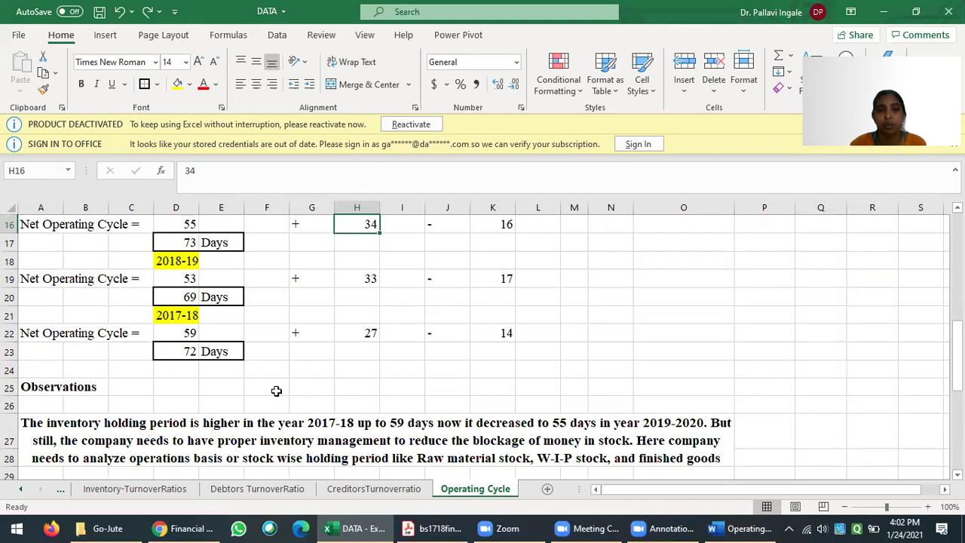
pyautogui.click(624, 42)
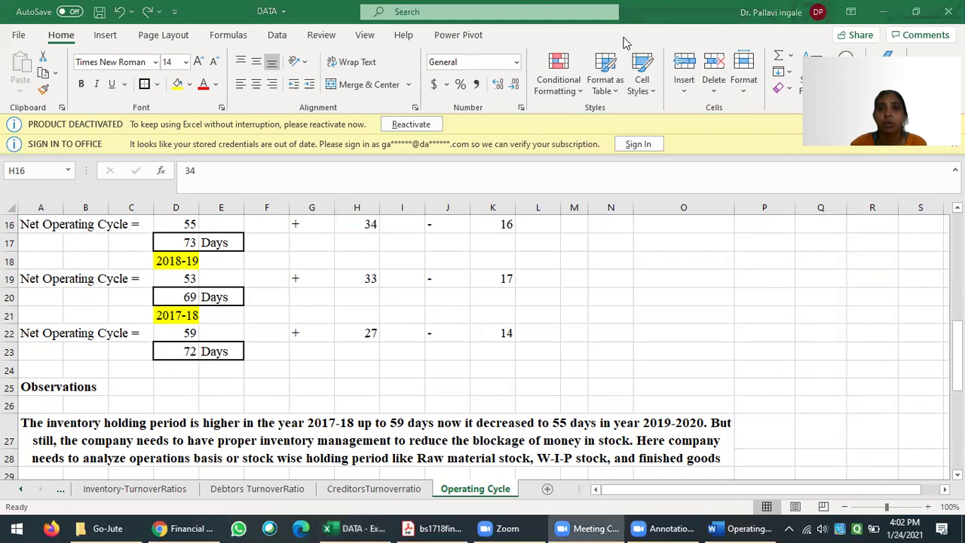